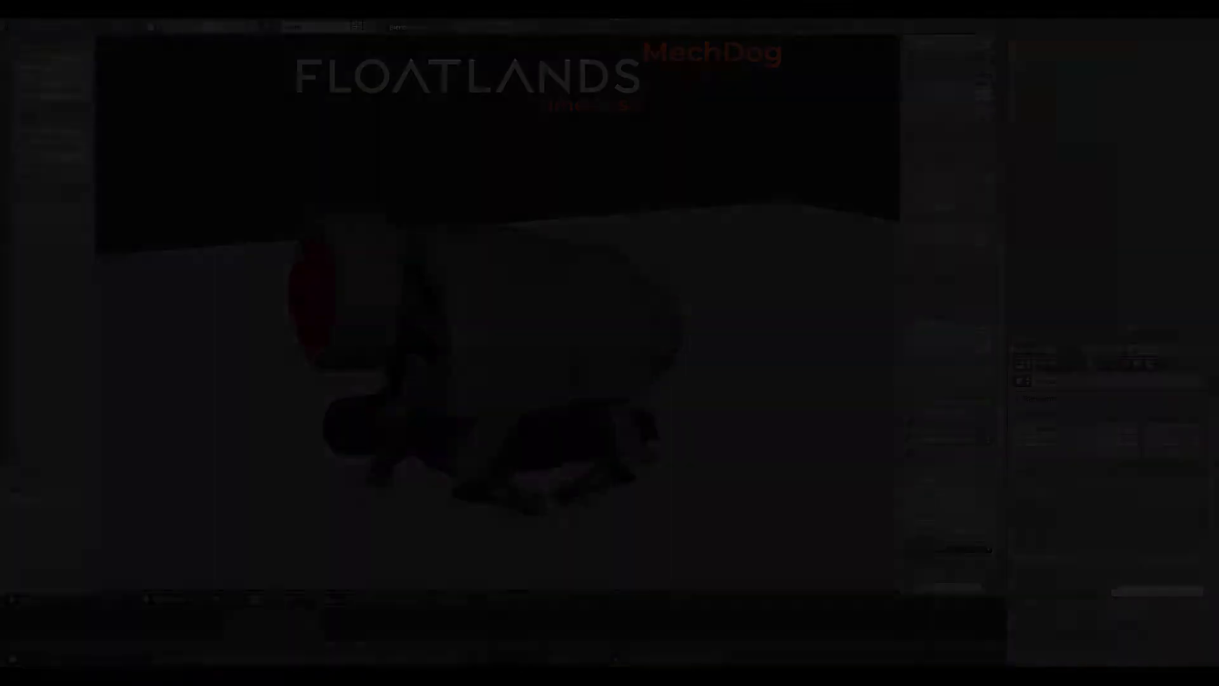
# Enter Edit Mode on the 12-vertex circle to work on its vertices.
pyautogui.press('Tab')
# Rotate the circle upright, delete its lower-half vertices and raise the remaining arc along Z.
pyautogui.press('r')
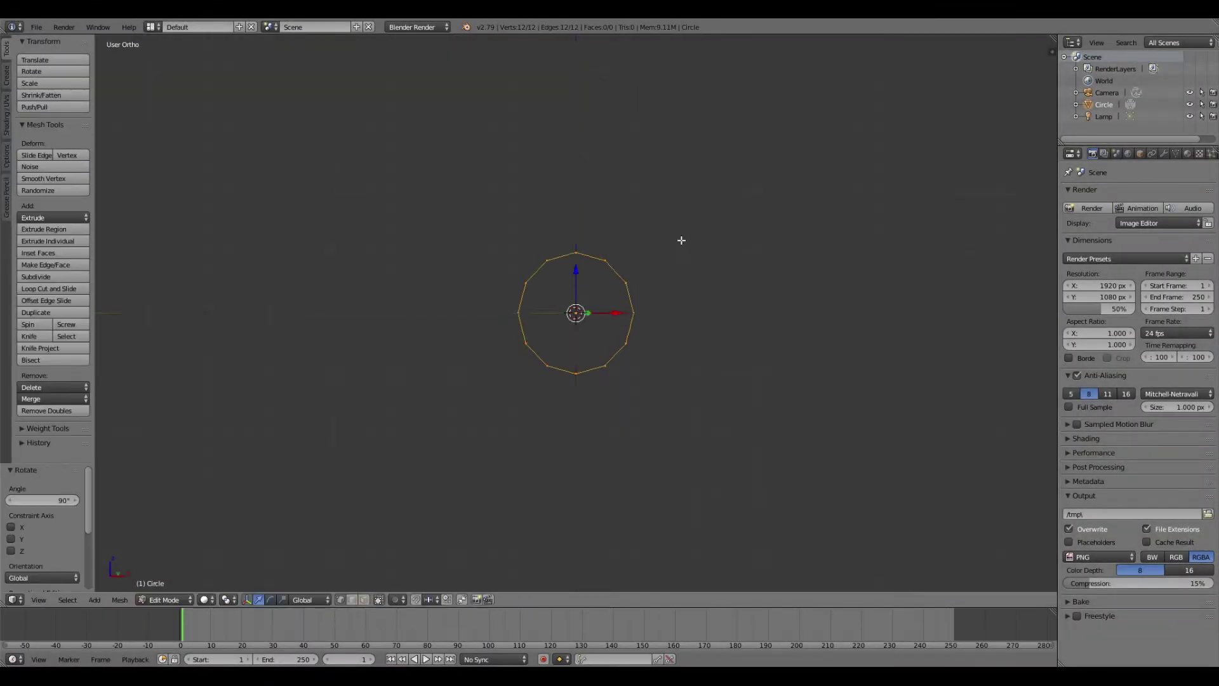
pyautogui.moveTo(470, 409); pyautogui.dragTo(687, 325)
pyautogui.press('x')
pyautogui.click(687, 325)
pyautogui.press('a')
pyautogui.press('g')
pyautogui.press('z')
pyautogui.click(705, 262)
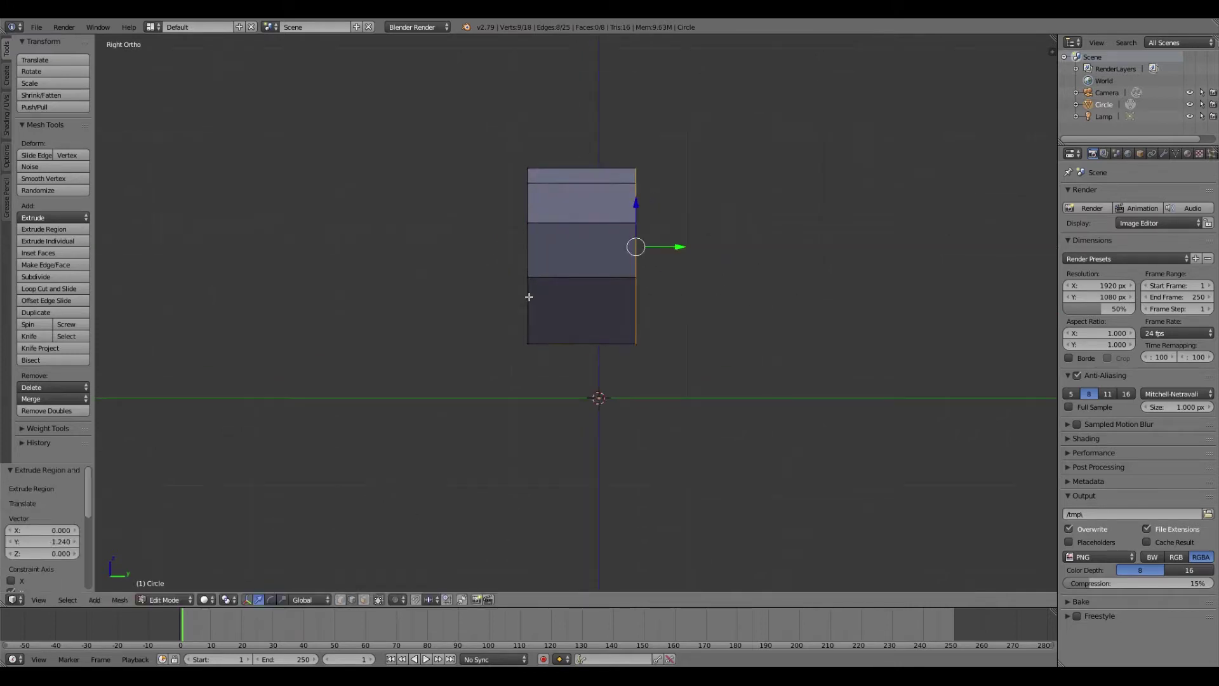
# Scale the extruded arc into a thick arch and recalculate its normals outward.
pyautogui.press('KP_1')
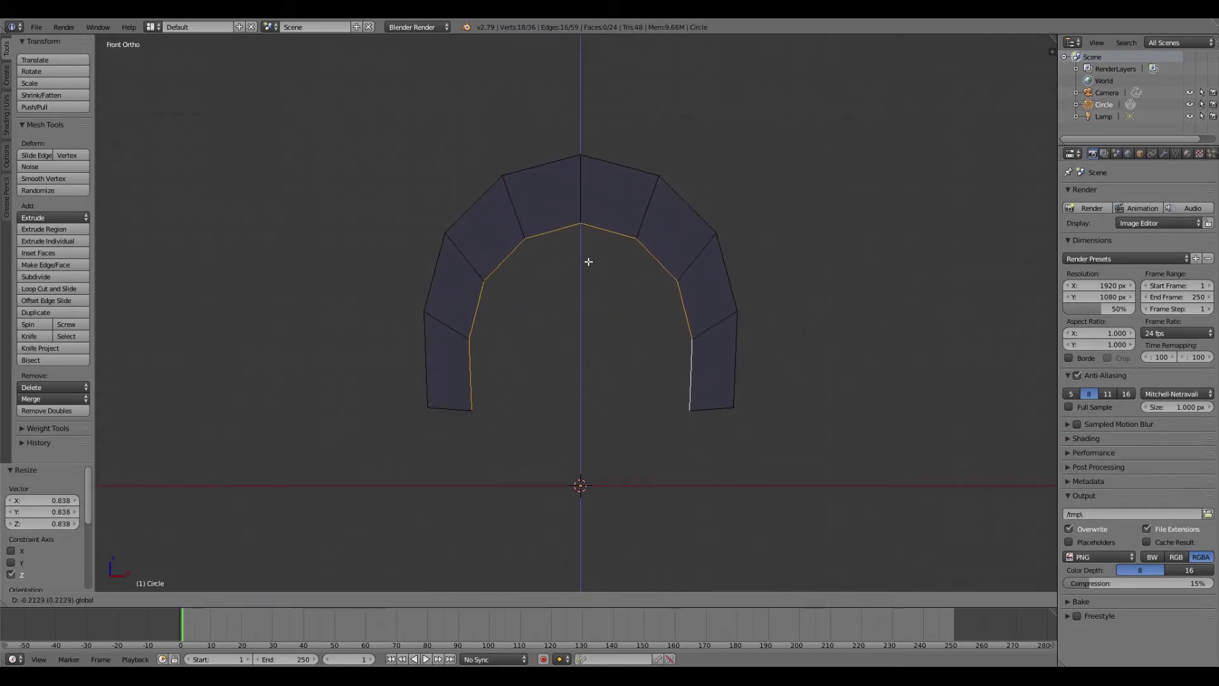
pyautogui.click(750, 289)
pyautogui.moveTo(750, 289); pyautogui.dragTo(444, 368, button='middle')
pyautogui.press('a')
pyautogui.hotkey('ctrl', 'n')
pyautogui.rightClick(425, 387)
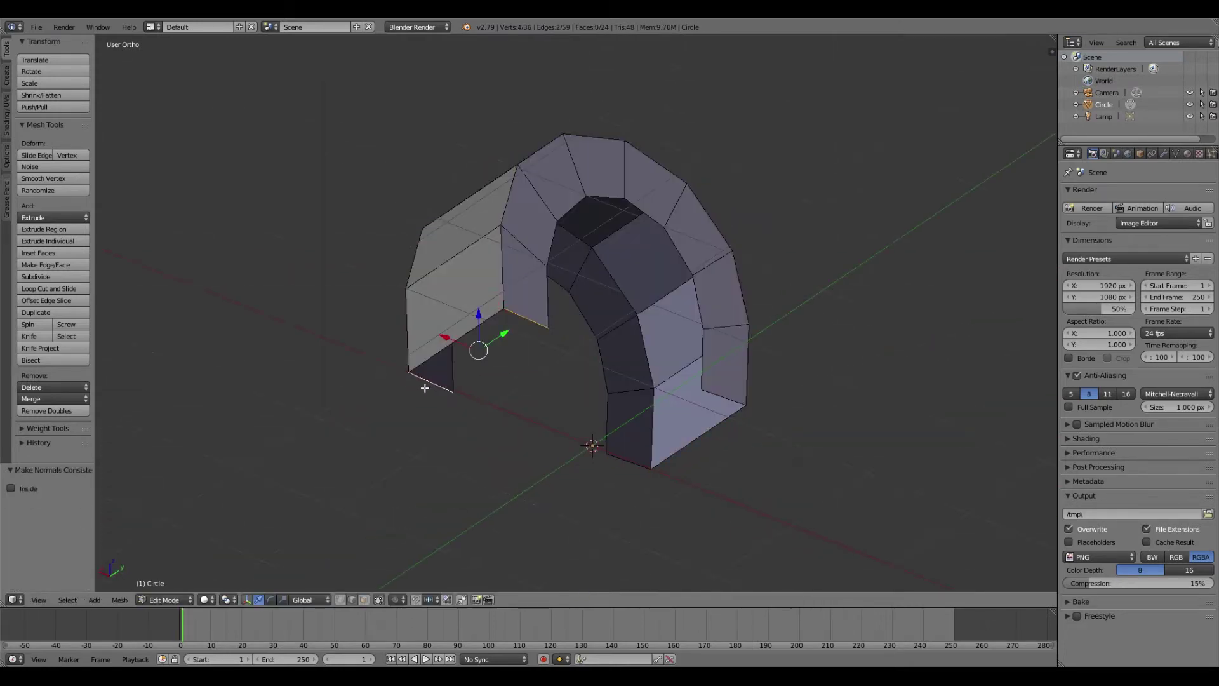
pyautogui.moveTo(641, 454)
pyautogui.mouseDown(button='middle')
pyautogui.moveTo(694, 417)
pyautogui.moveTo(552, 337)
pyautogui.mouseUp(button='middle')
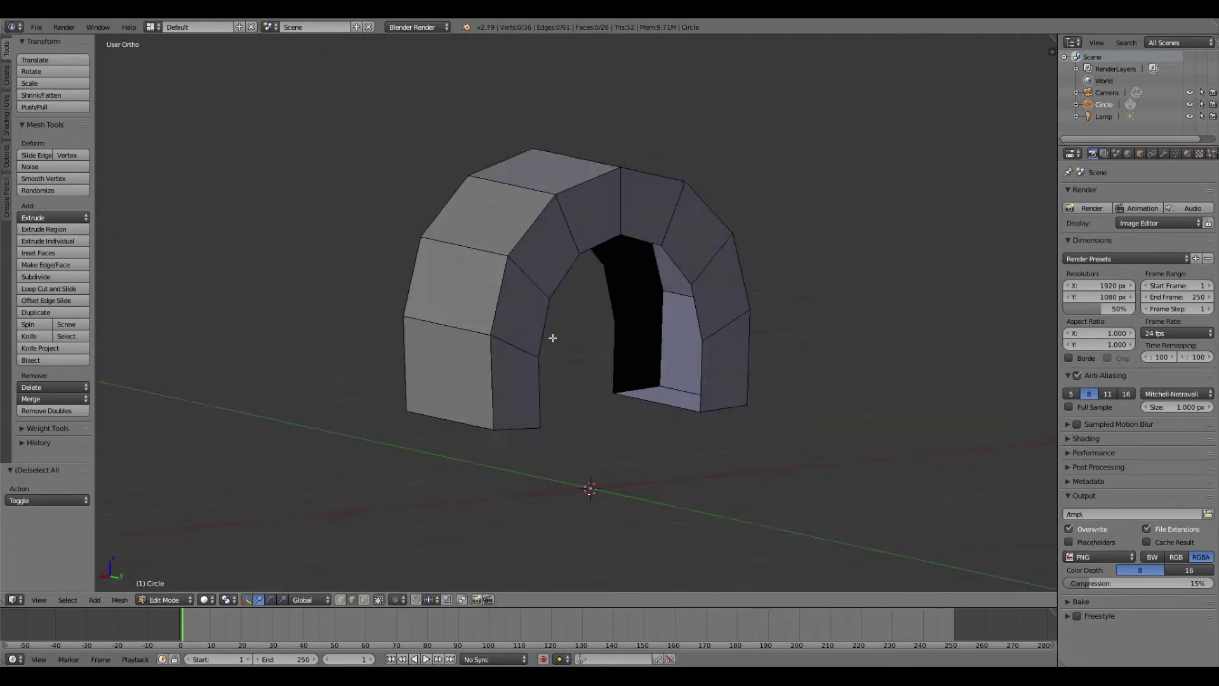
pyautogui.press('KP_3')
# Duplicate the arch, shrink the copy and move it beside the original.
pyautogui.press('a')
pyautogui.hotkey('shift', 'd')
pyautogui.click(818, 242)
pyautogui.press('s')
pyautogui.press('g')
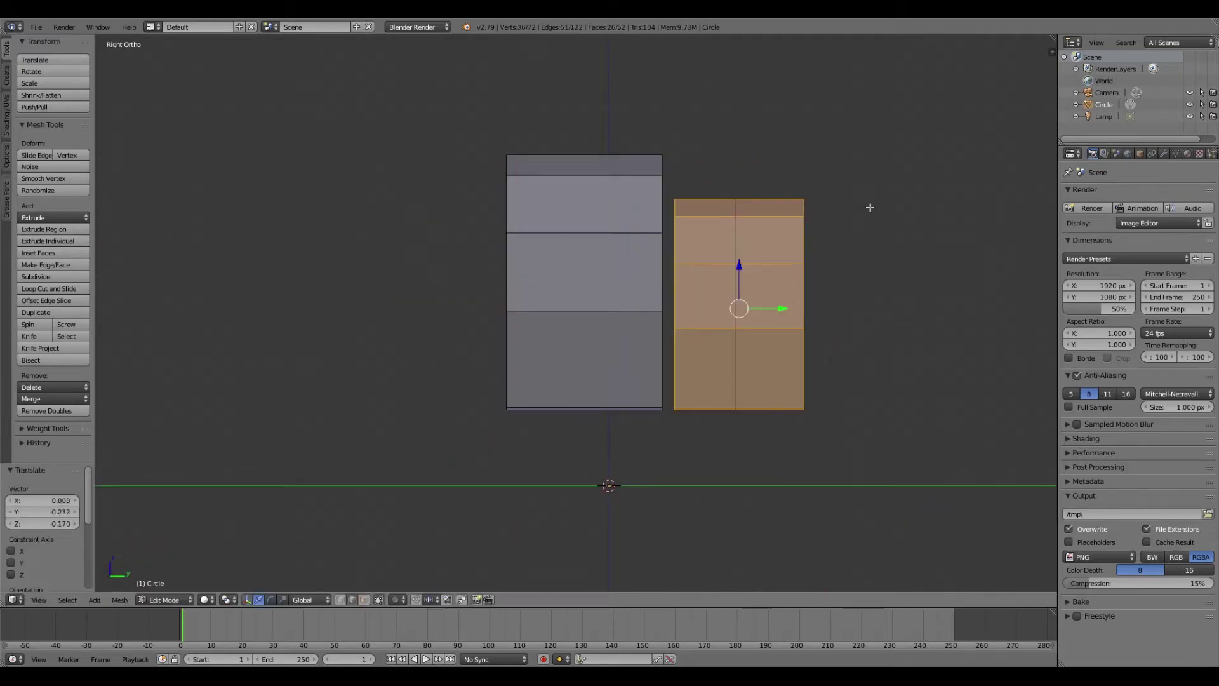
pyautogui.moveTo(870, 207)
pyautogui.mouseDown(button='middle')
pyautogui.moveTo(615, 251)
pyautogui.moveTo(716, 264)
pyautogui.mouseUp(button='middle')
pyautogui.scroll(3, 716, 264)
pyautogui.scroll(2, 694, 263)
# Select an edge loop on the copy and extrude an inner band of faces along it.
pyautogui.keyDown('alt'); pyautogui.rightClick(695, 264); pyautogui.keyUp('alt')
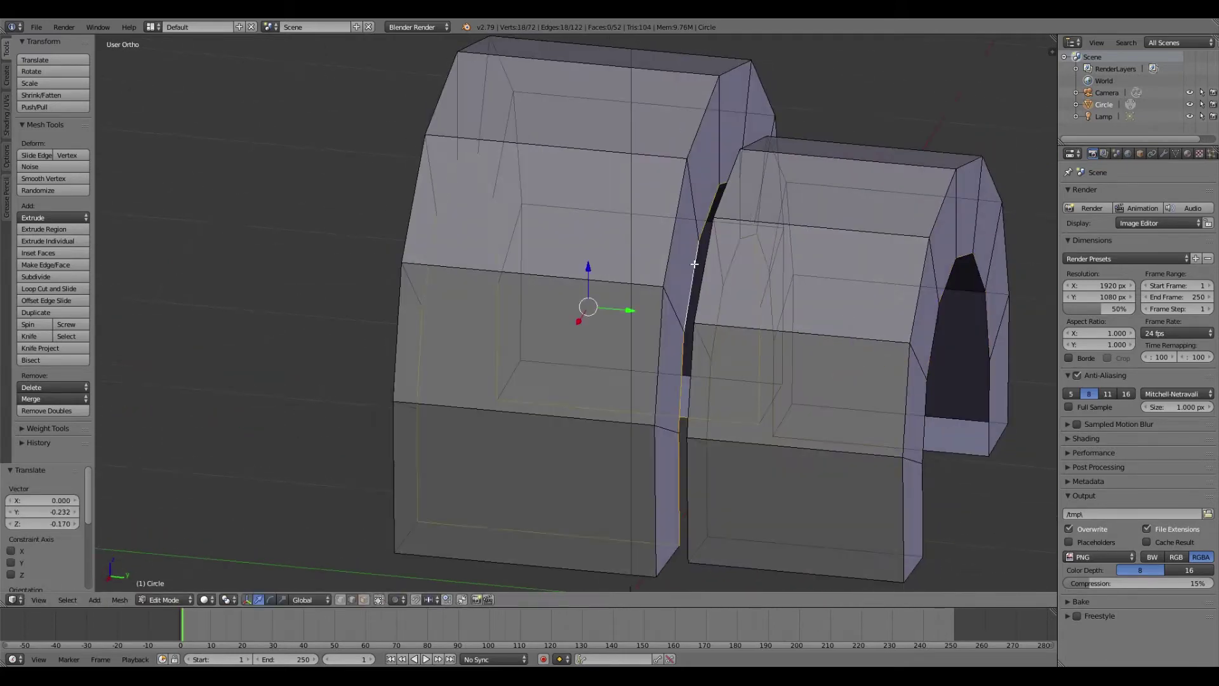
pyautogui.press('KP_3')
pyautogui.press('c')
pyautogui.middleClick(435, 234)
pyautogui.press('Escape')
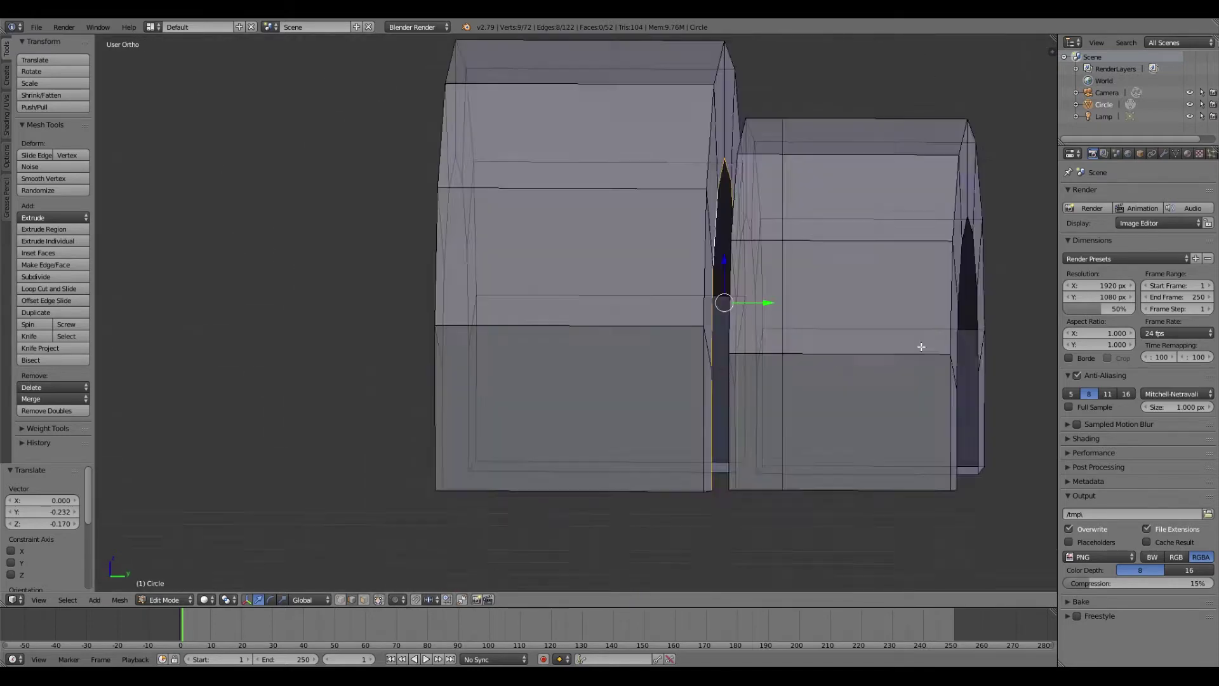
pyautogui.moveTo(917, 345); pyautogui.dragTo(838, 360, button='middle')
pyautogui.press('ctrl+KP_1')
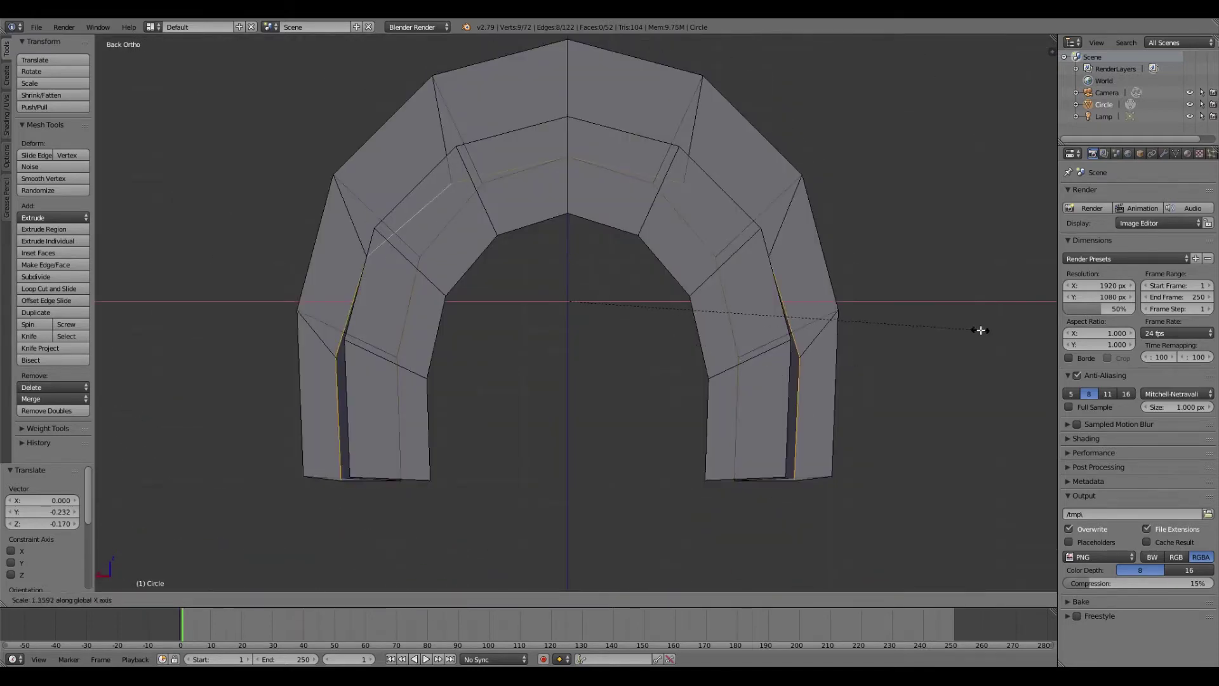
pyautogui.click(623, 163)
pyautogui.press('e')
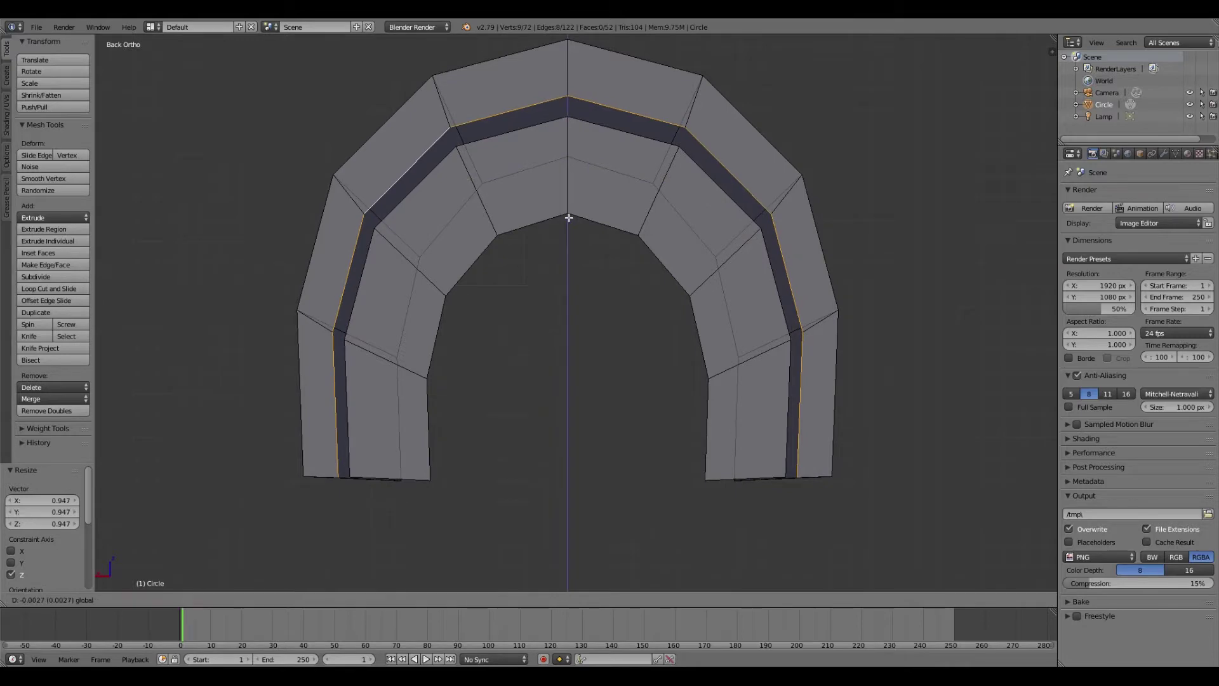
pyautogui.click(569, 218)
pyautogui.moveTo(569, 218); pyautogui.dragTo(800, 247, button='middle')
pyautogui.press('KP_3')
# Scale the selected arch faces along the Y (length) axis.
pyautogui.press('Tab')
pyautogui.moveTo(903, 291); pyautogui.dragTo(895, 329, button='middle')
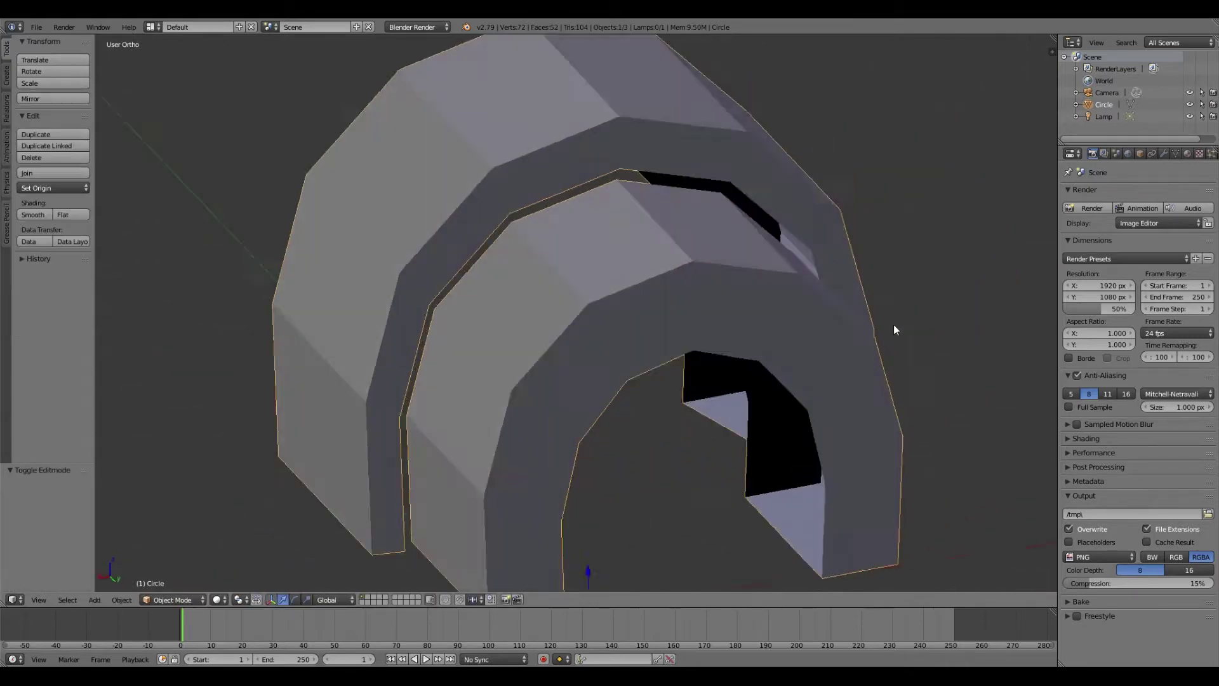
pyautogui.press('KP_7')
pyautogui.press('Tab')
pyautogui.press('s')
pyautogui.press('y')
pyautogui.scroll(-2, 638, 420)
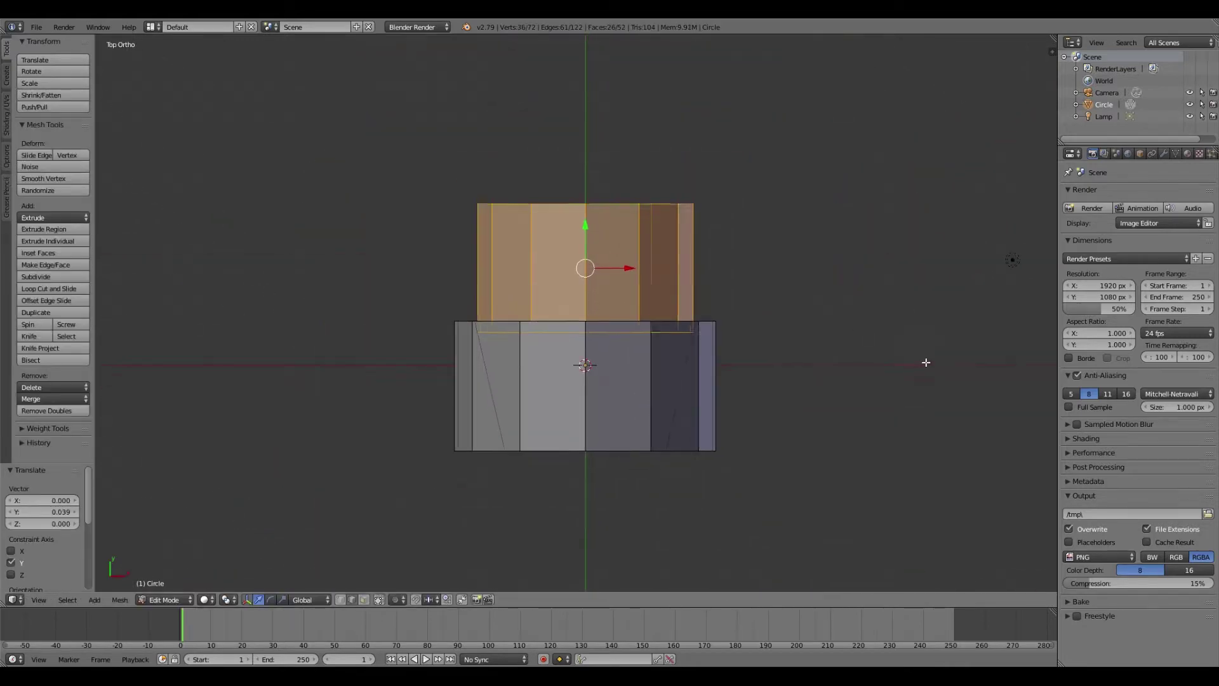
pyautogui.press('a')
# Extrude the inner arch edge loop forward and shrink it to 0.701.
pyautogui.moveTo(604, 428); pyautogui.dragTo(680, 362, button='middle')
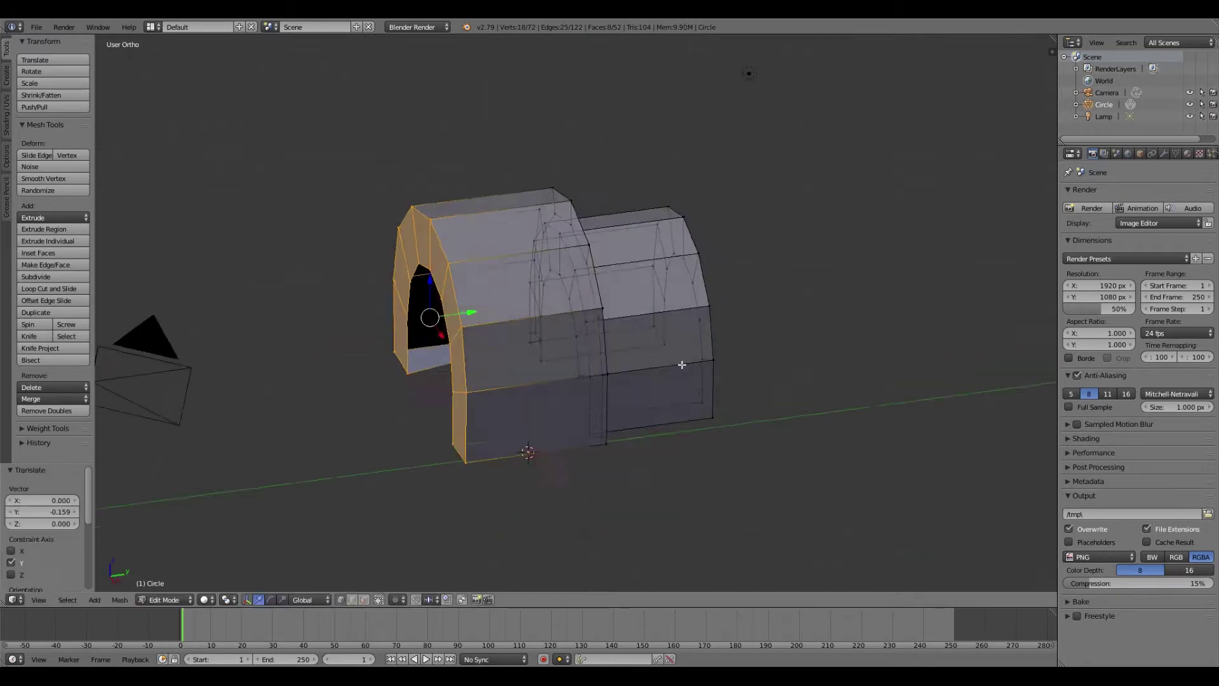
pyautogui.press('KP_3')
pyautogui.moveTo(686, 422)
pyautogui.mouseDown(button='middle')
pyautogui.moveTo(713, 349)
pyautogui.moveTo(686, 397)
pyautogui.mouseUp(button='middle')
pyautogui.keyDown('alt'); pyautogui.rightClick(686, 397); pyautogui.keyUp('alt')
pyautogui.press('KP_3')
pyautogui.press('e')
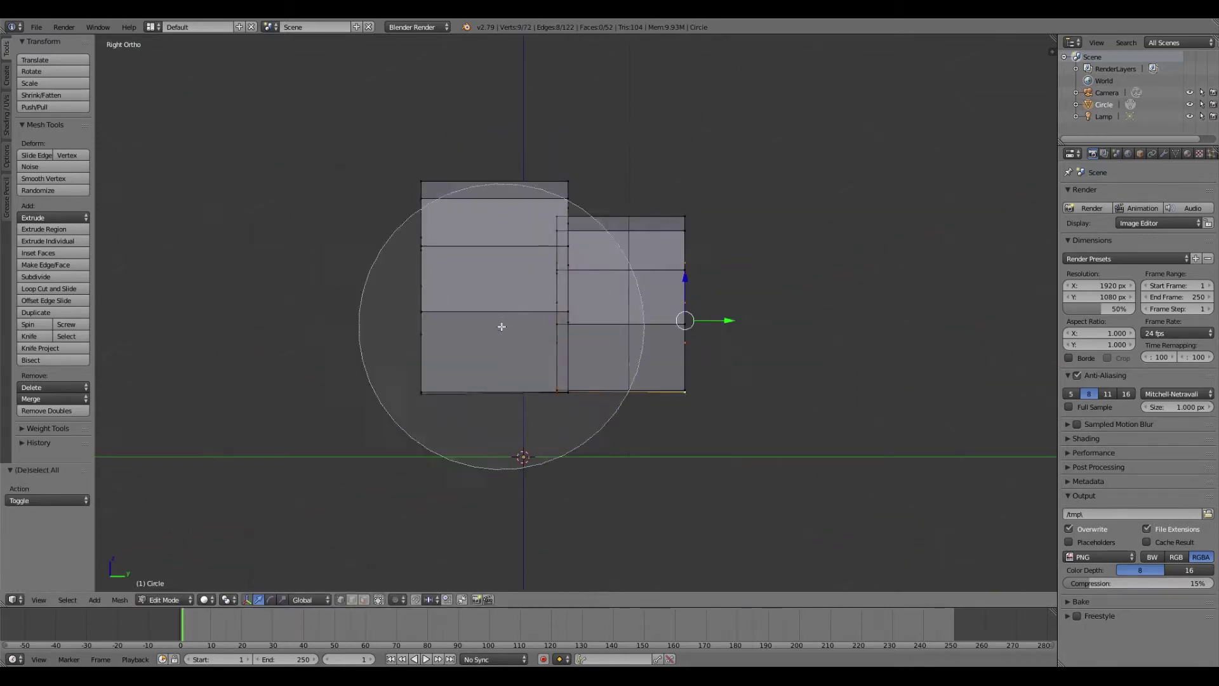
pyautogui.click(697, 319)
pyautogui.scroll(3, 741, 330)
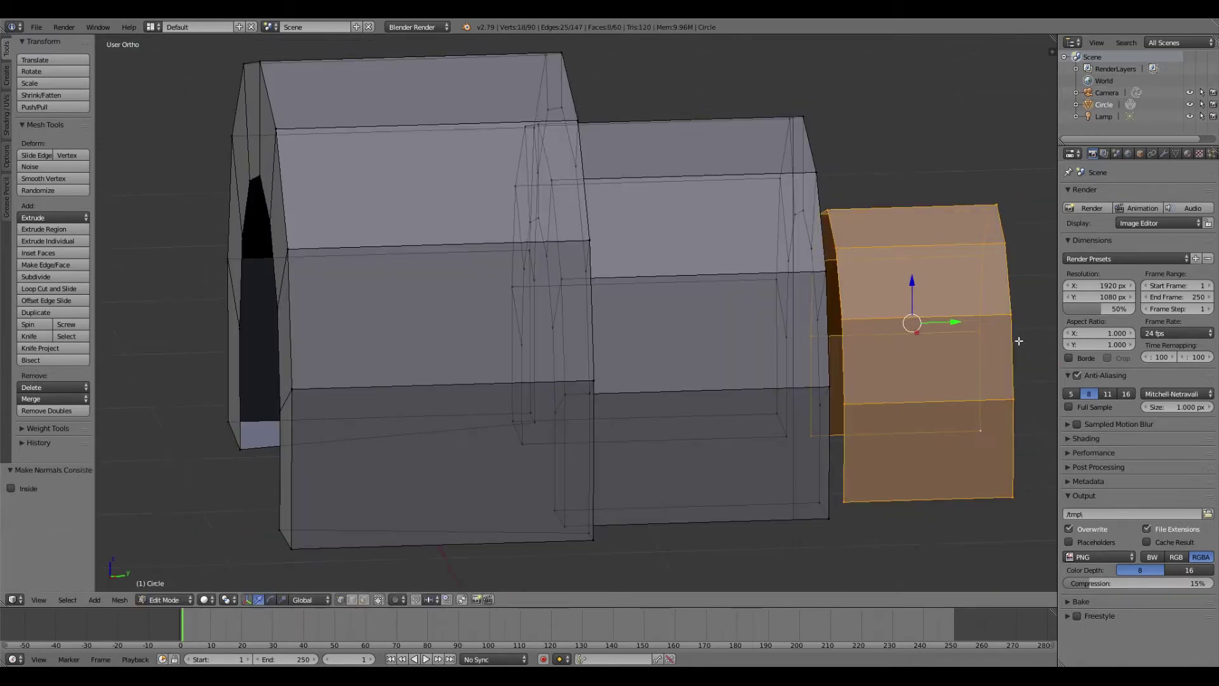
pyautogui.press('KP_1')
pyautogui.press('s')
pyautogui.click(936, 307)
pyautogui.moveTo(936, 307); pyautogui.dragTo(679, 352, button='middle')
pyautogui.press('ctrl+KP_1')
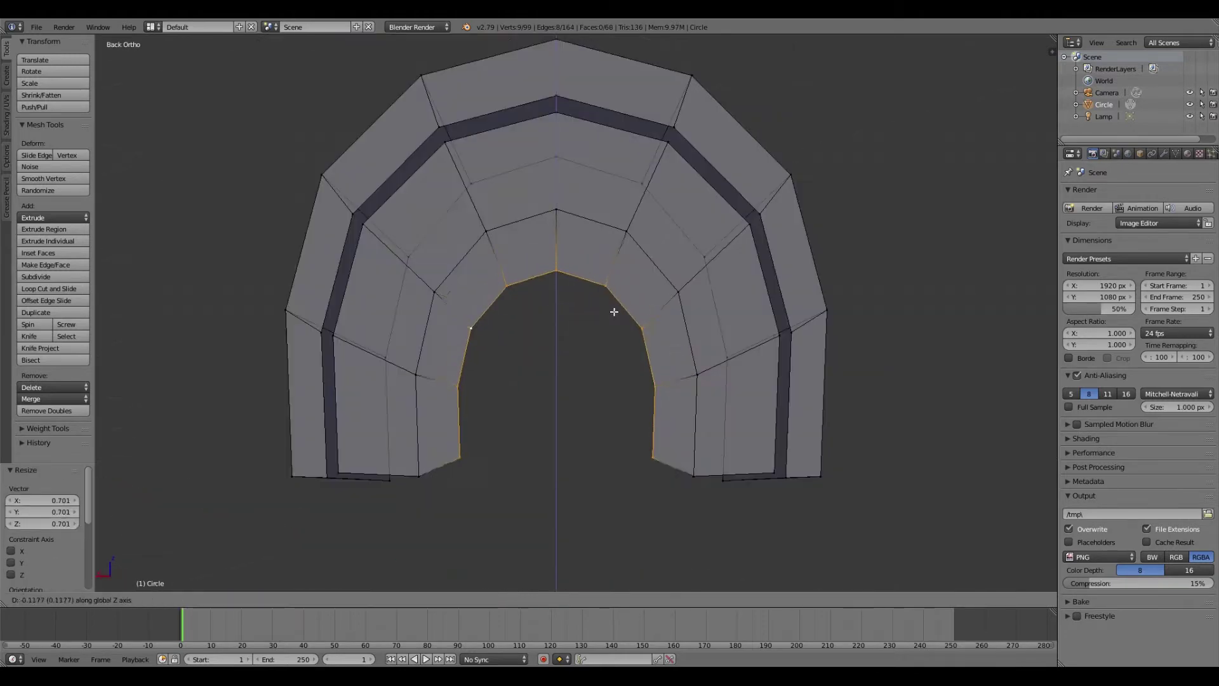
# Lower the inner loop slightly along Z and scale it along X.
pyautogui.press('g')
pyautogui.press('z')
pyautogui.click(532, 219)
pyautogui.press('s')
pyautogui.press('x')
pyautogui.press('KP_3')
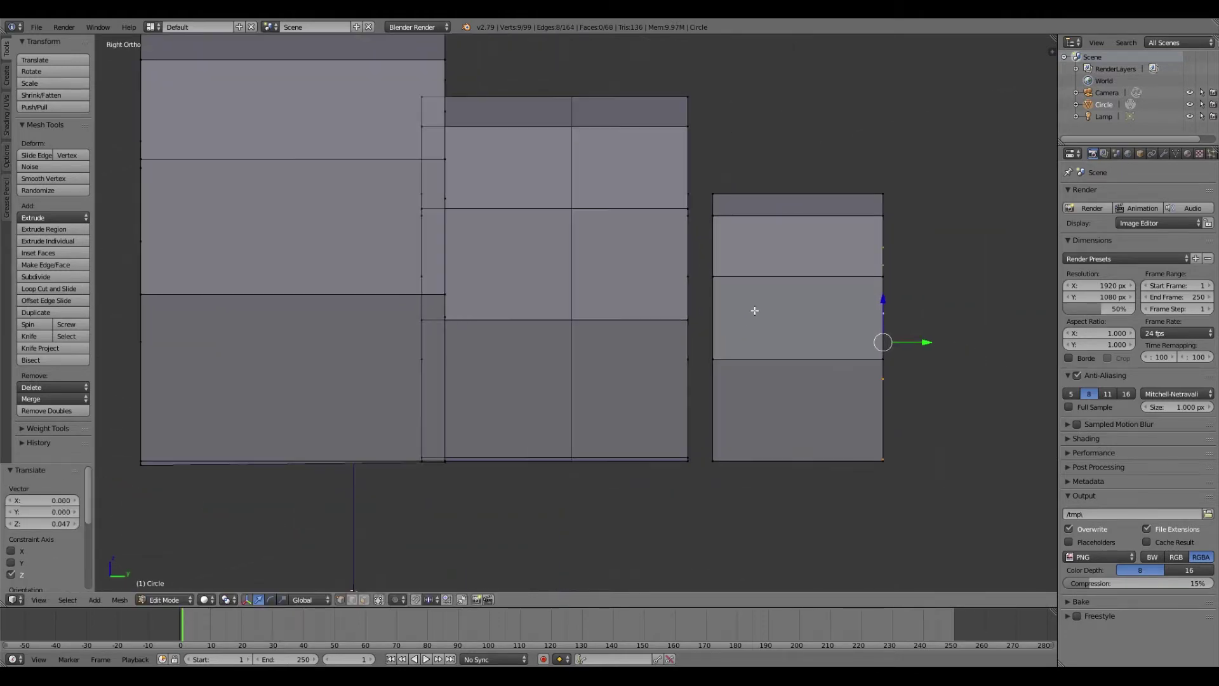
pyautogui.click(931, 288)
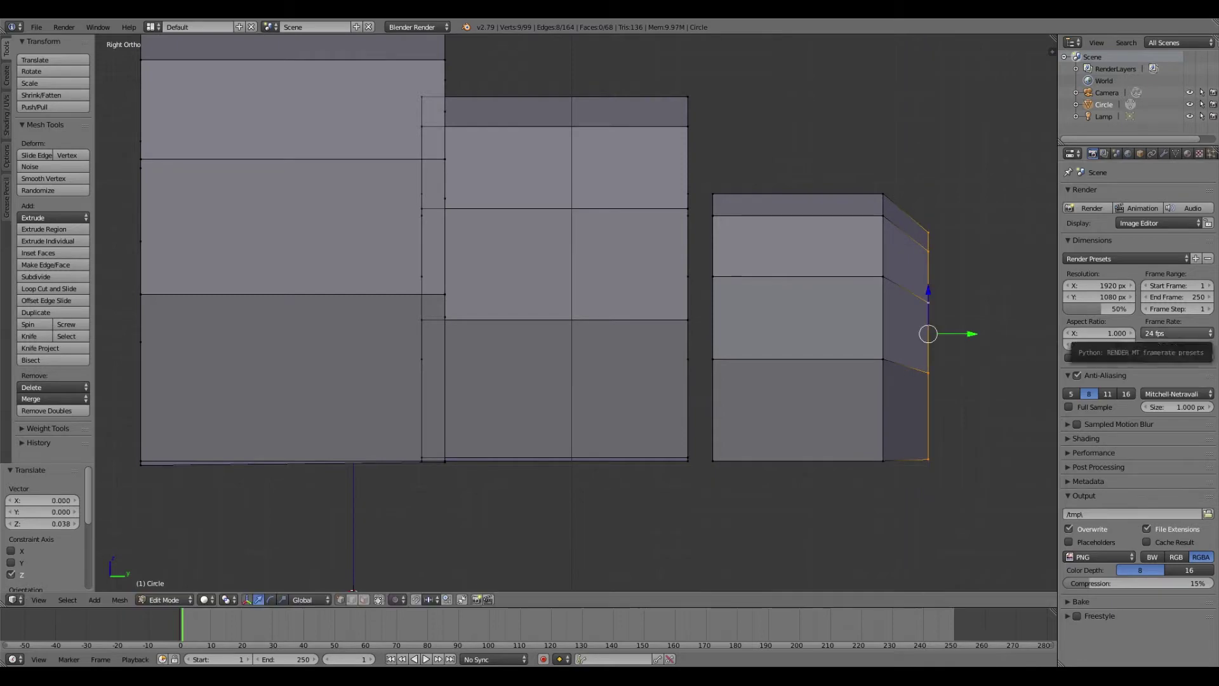
# Add a loop cut to the front section, adjust vertices and fill a face.
pyautogui.moveTo(851, 343); pyautogui.dragTo(681, 457, button='middle')
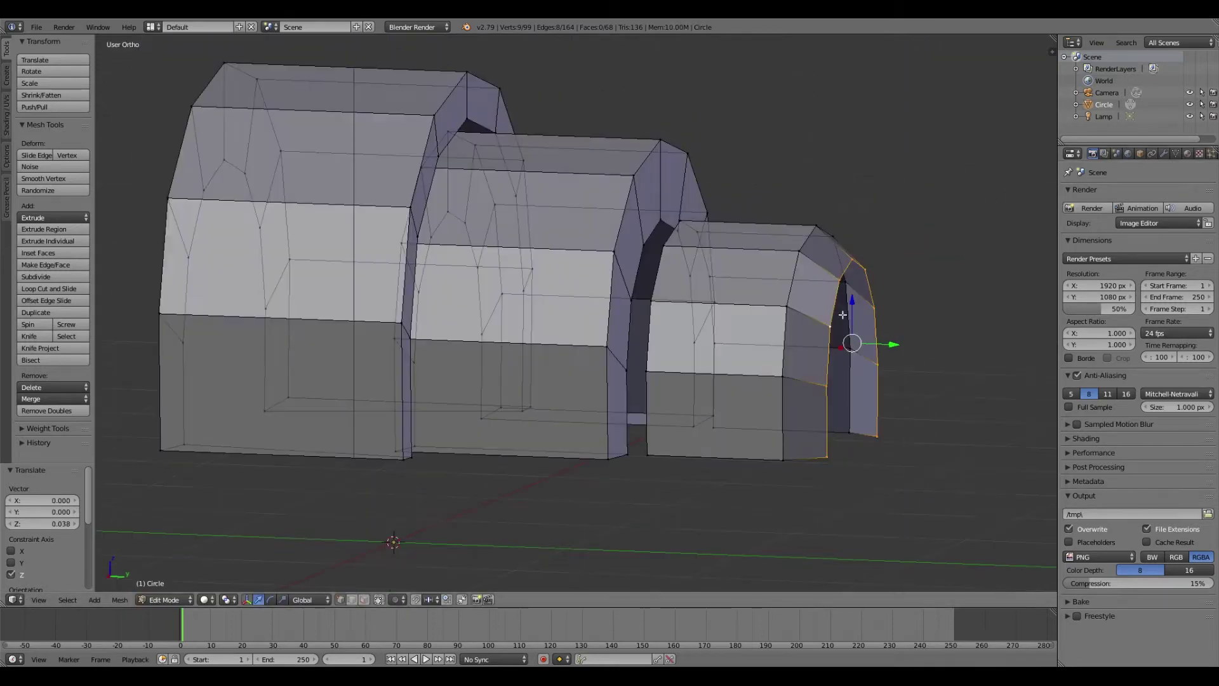
pyautogui.scroll(3, 681, 457)
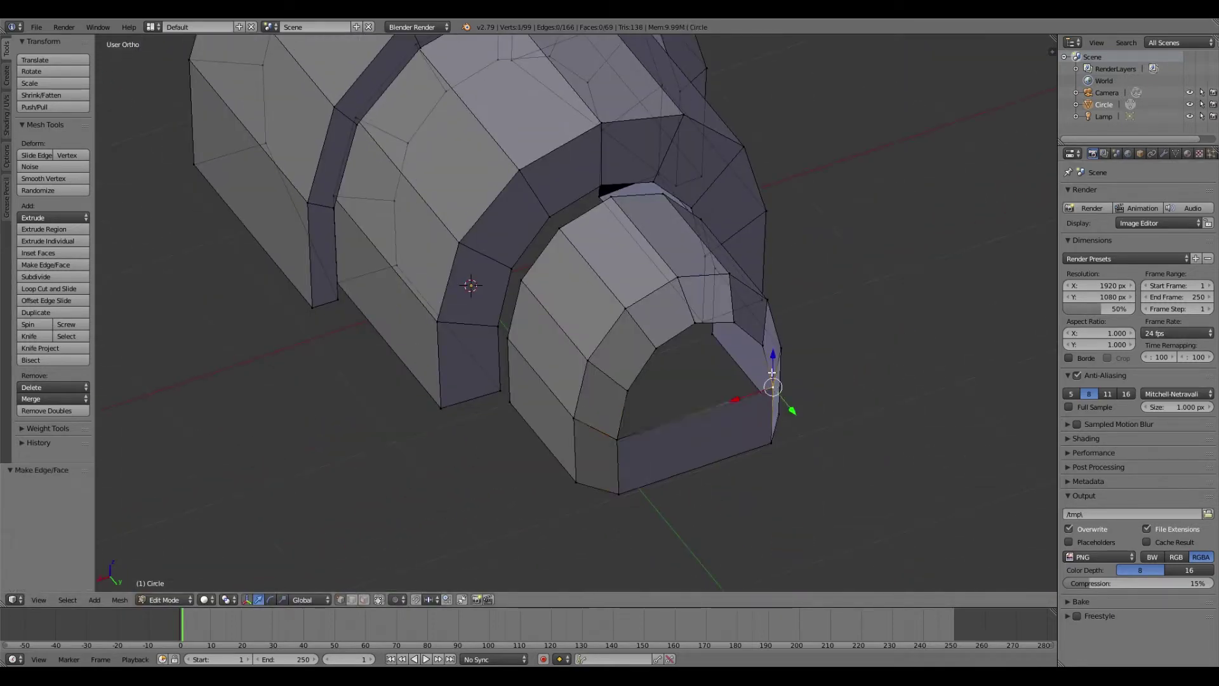
pyautogui.click(709, 373)
pyautogui.press('KP_3')
pyautogui.press('g')
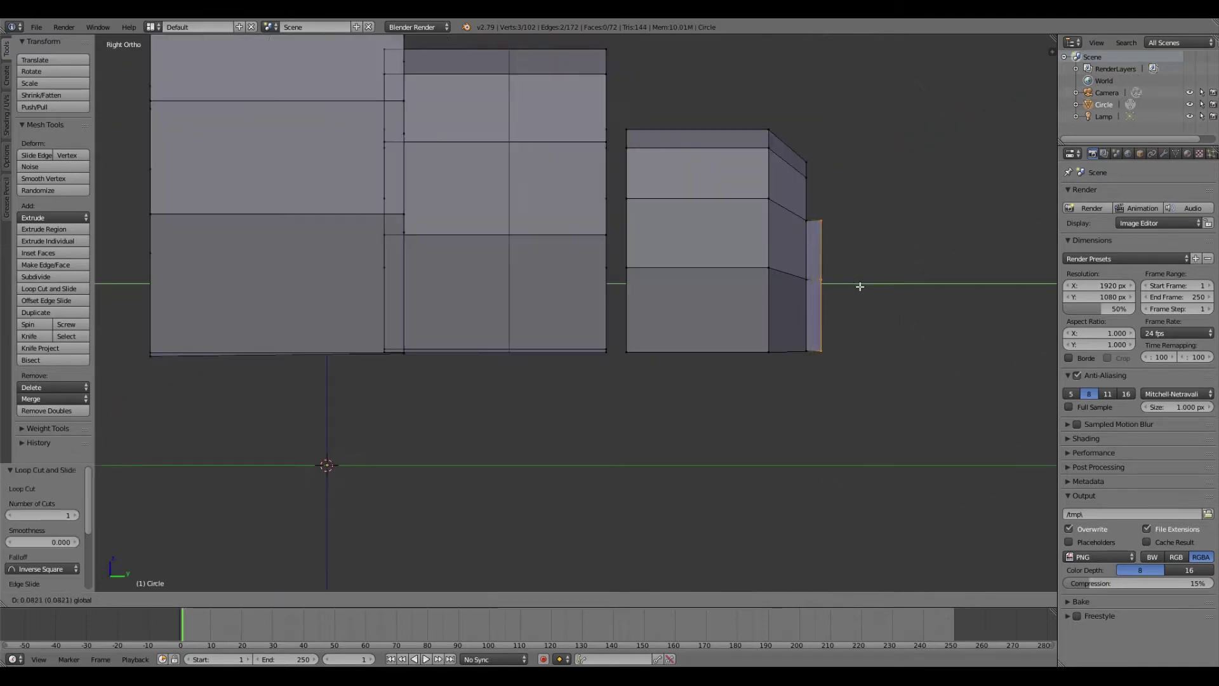
pyautogui.moveTo(877, 316); pyautogui.dragTo(774, 210, button='middle')
pyautogui.press('f')
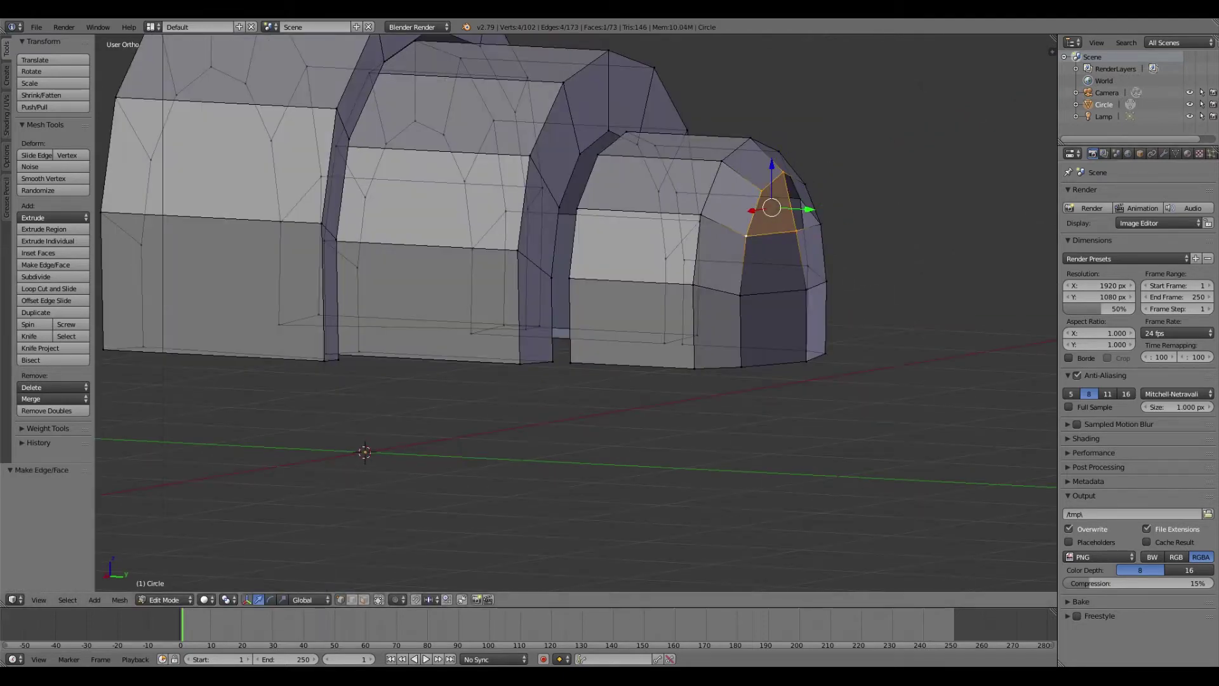
# In wireframe view, select the inner arch edges and scale the inner loops.
pyautogui.press('KP_3')
pyautogui.scroll(3, 840, 256)
pyautogui.press('z')
pyautogui.hotkey('ctrl', 'z')
pyautogui.moveTo(762, 254); pyautogui.dragTo(695, 247, button='middle')
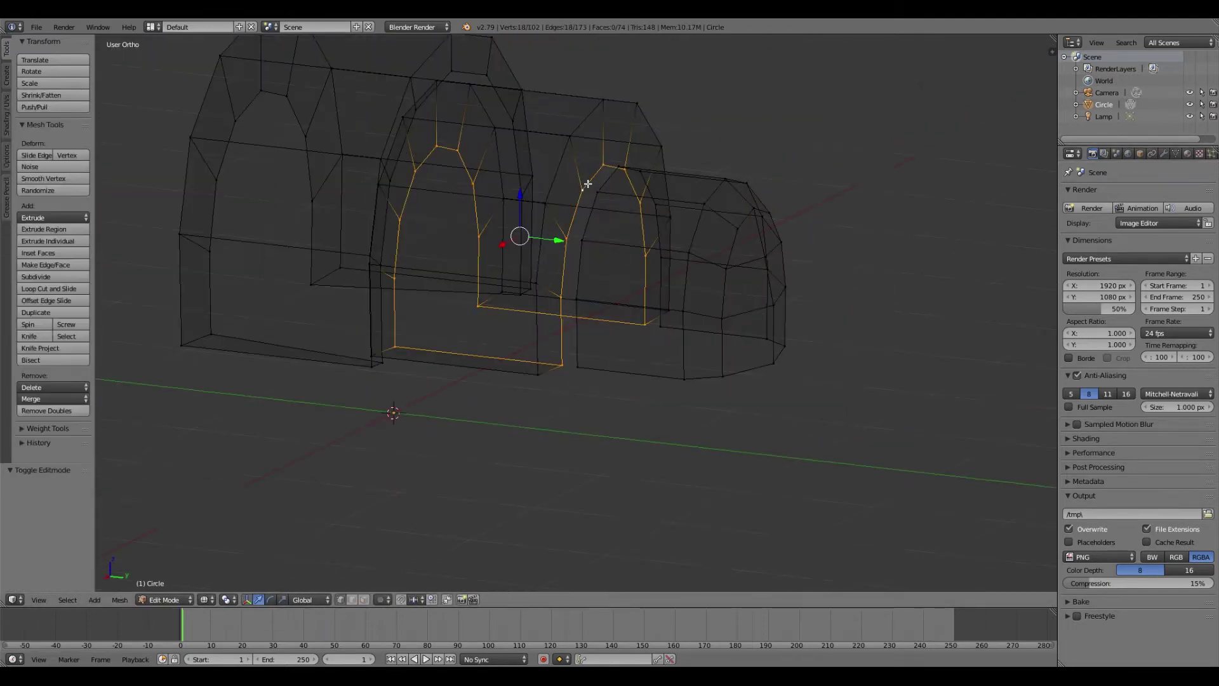
pyautogui.press('KP_3')
pyautogui.press('ctrl+KP_3')
pyautogui.press('ctrl+KP_1')
pyautogui.press('s')
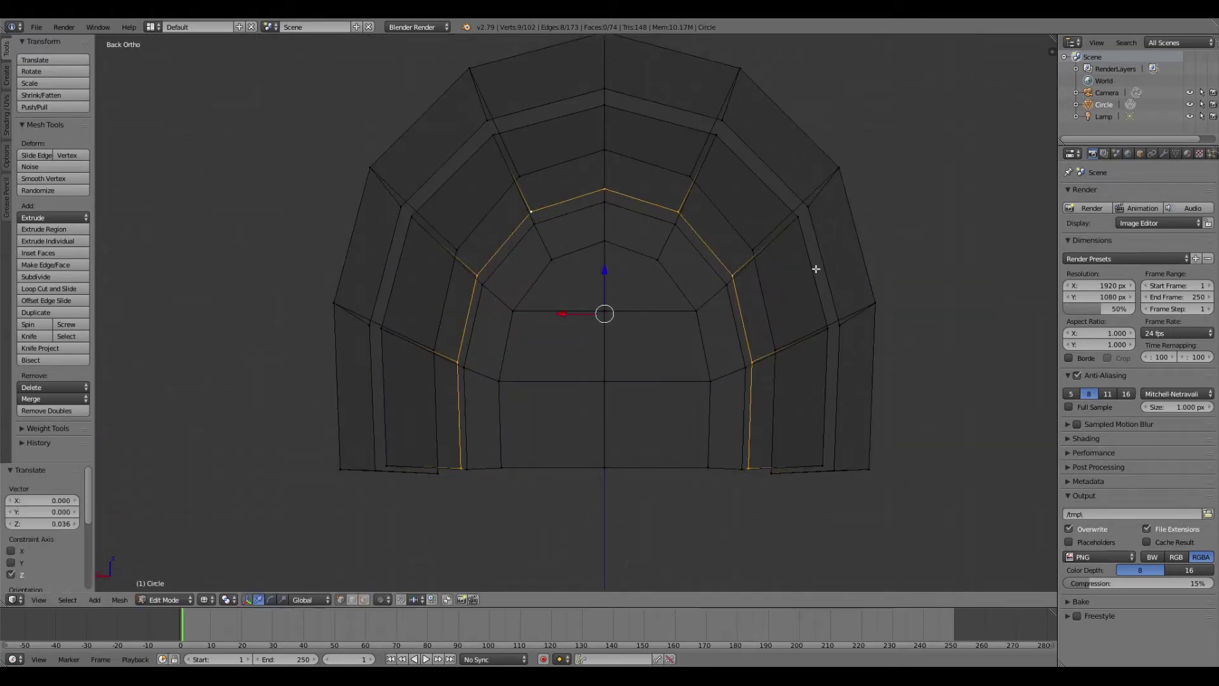
# Return to solid shading and pull the front section forward lengthwise.
pyautogui.press('l')
pyautogui.scroll(-3, 661, 256)
pyautogui.press('z')
pyautogui.moveTo(661, 256); pyautogui.dragTo(639, 305, button='middle')
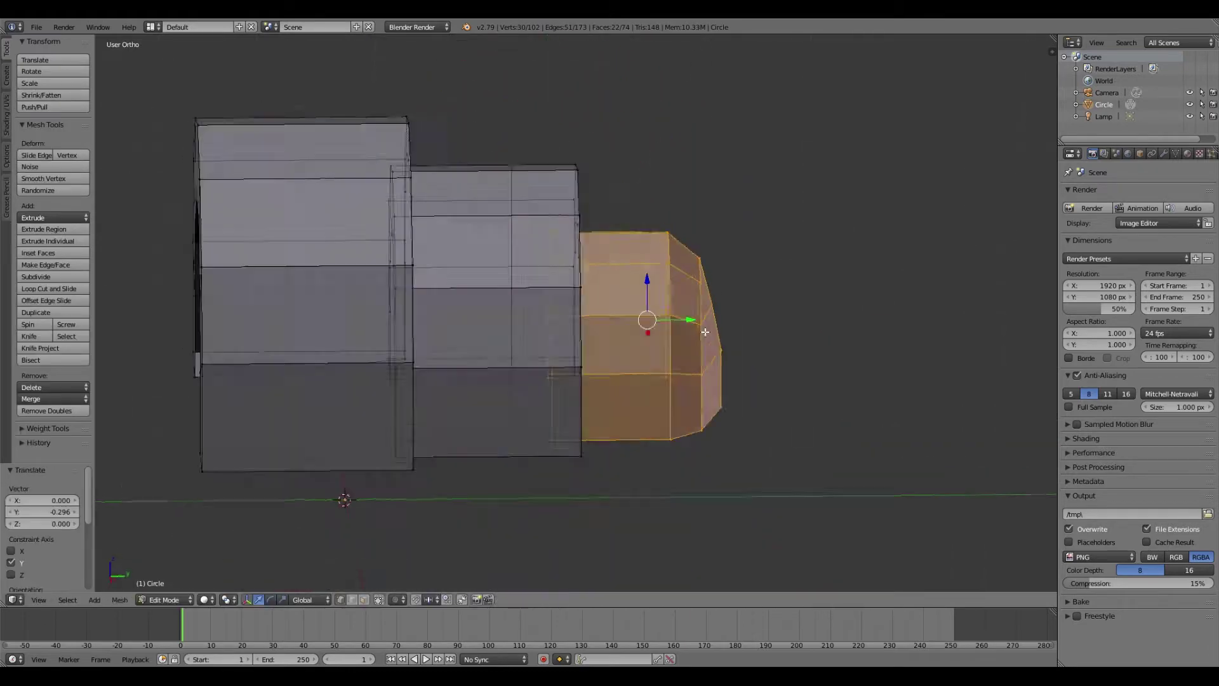
pyautogui.moveTo(639, 325); pyautogui.dragTo(687, 322)
pyautogui.press('KP_3')
# Stretch the whole mesh by 1.208 along Y and adjust its width along X.
pyautogui.press('a')
pyautogui.press('s')
pyautogui.press('y')
pyautogui.click(851, 297)
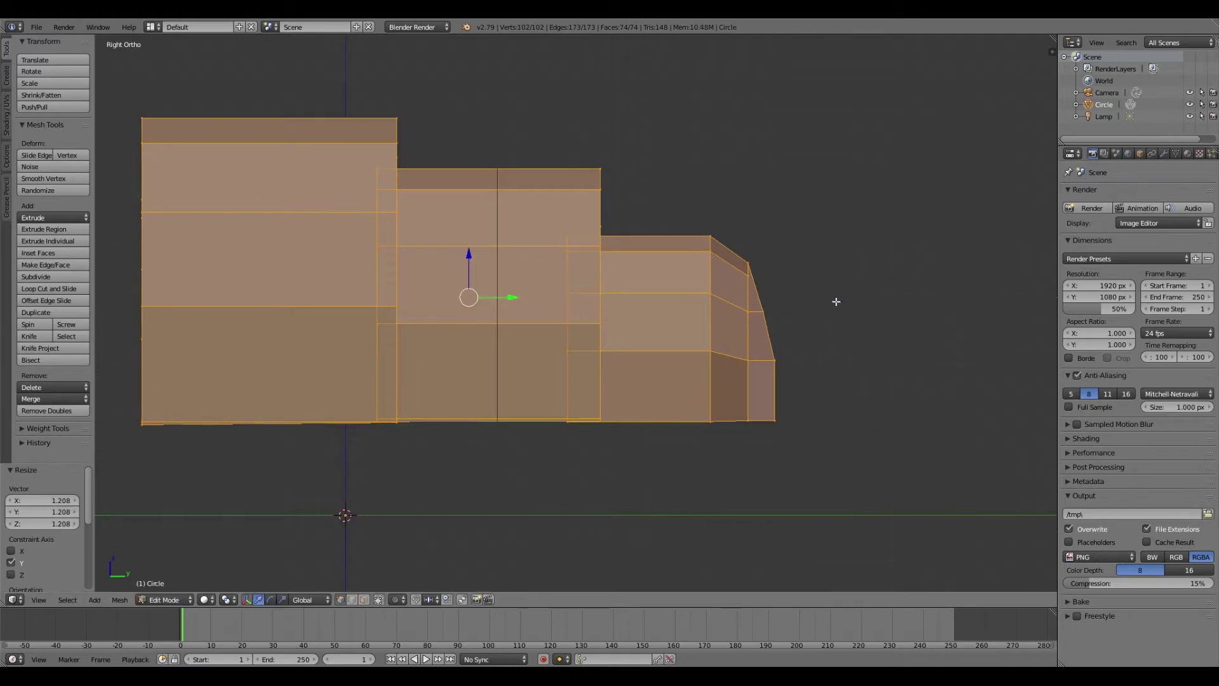
pyautogui.press('ctrl+KP_1')
pyautogui.press('s')
pyautogui.press('x')
pyautogui.click(852, 333)
# Add two loop cuts around the body and offset that band along its normals.
pyautogui.press('Tab')
pyautogui.moveTo(852, 333); pyautogui.dragTo(450, 337, button='middle')
pyautogui.click(581, 334)
pyautogui.moveTo(581, 334)
pyautogui.mouseDown(button='middle')
pyautogui.moveTo(601, 288)
pyautogui.moveTo(492, 261)
pyautogui.moveTo(629, 322)
pyautogui.moveTo(710, 456)
pyautogui.moveTo(833, 504)
pyautogui.mouseUp(button='middle')
pyautogui.scroll(1, 630, 322)
pyautogui.press('Tab')
pyautogui.hotkey('ctrl', 'r')
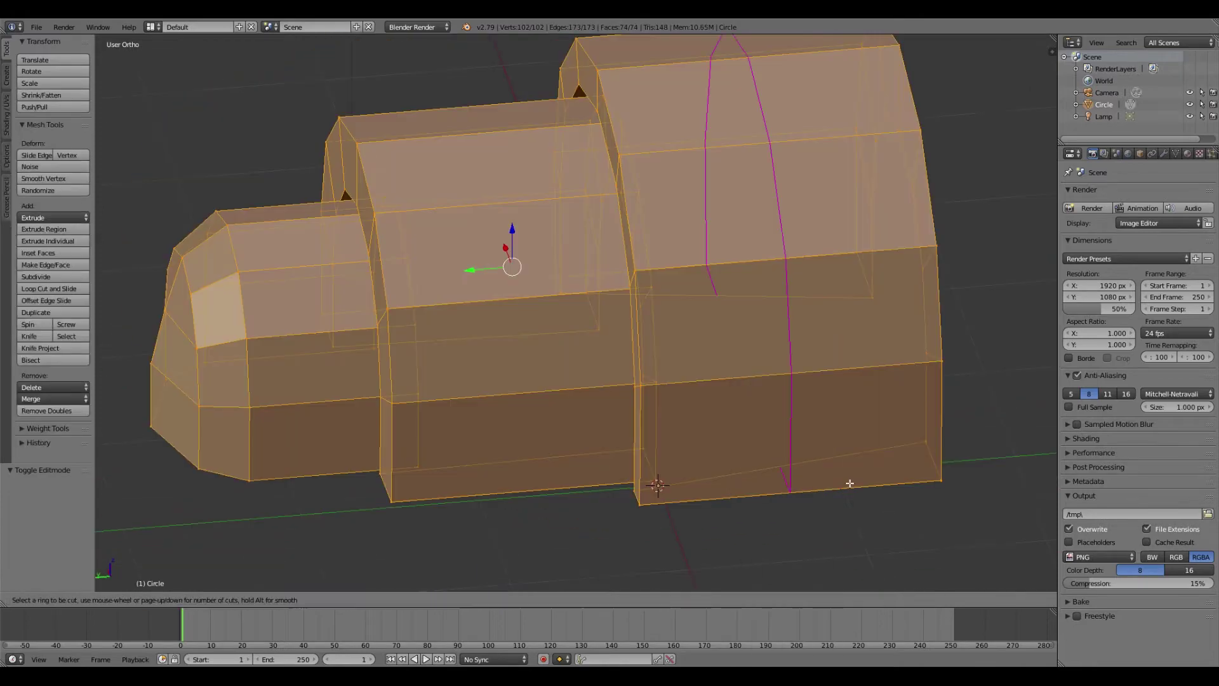
pyautogui.scroll(1, 846, 502)
pyautogui.click(844, 499)
pyautogui.moveTo(868, 395)
pyautogui.mouseDown(button='middle')
pyautogui.moveTo(492, 269)
pyautogui.moveTo(547, 332)
pyautogui.moveTo(273, 355)
pyautogui.moveTo(498, 344)
pyautogui.moveTo(754, 408)
pyautogui.moveTo(710, 419)
pyautogui.moveTo(715, 397)
pyautogui.moveTo(468, 442)
pyautogui.moveTo(425, 422)
pyautogui.moveTo(508, 393)
pyautogui.mouseUp(button='middle')
pyautogui.hotkey('alt', 's')
pyautogui.click(492, 269)
# Bridge the bottom edges into faces, then hide everything except the front arch.
pyautogui.press('space')
pyautogui.write('bri')
pyautogui.press('Return')
pyautogui.press('l')
pyautogui.hotkey('ctrl', 'i')
pyautogui.press('h')
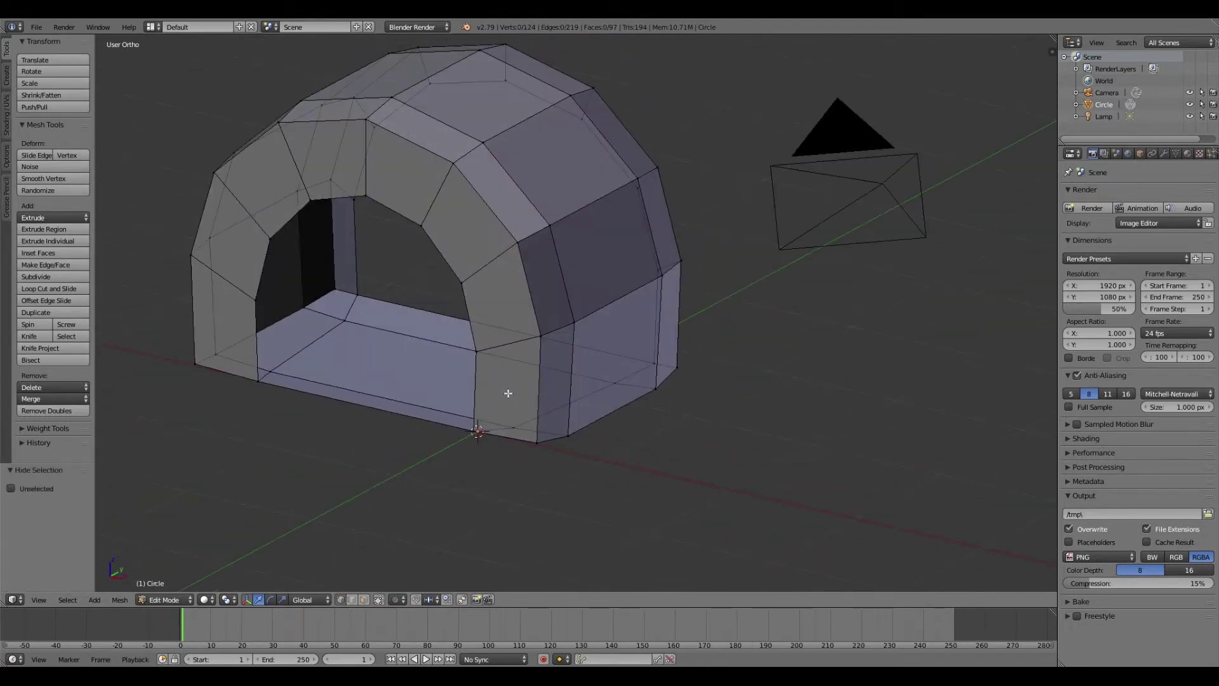
# Fill a face on the front arch, add a loop cut and delete a lower face.
pyautogui.moveTo(321, 273); pyautogui.dragTo(499, 277, button='middle')
pyautogui.rightClick(499, 277)
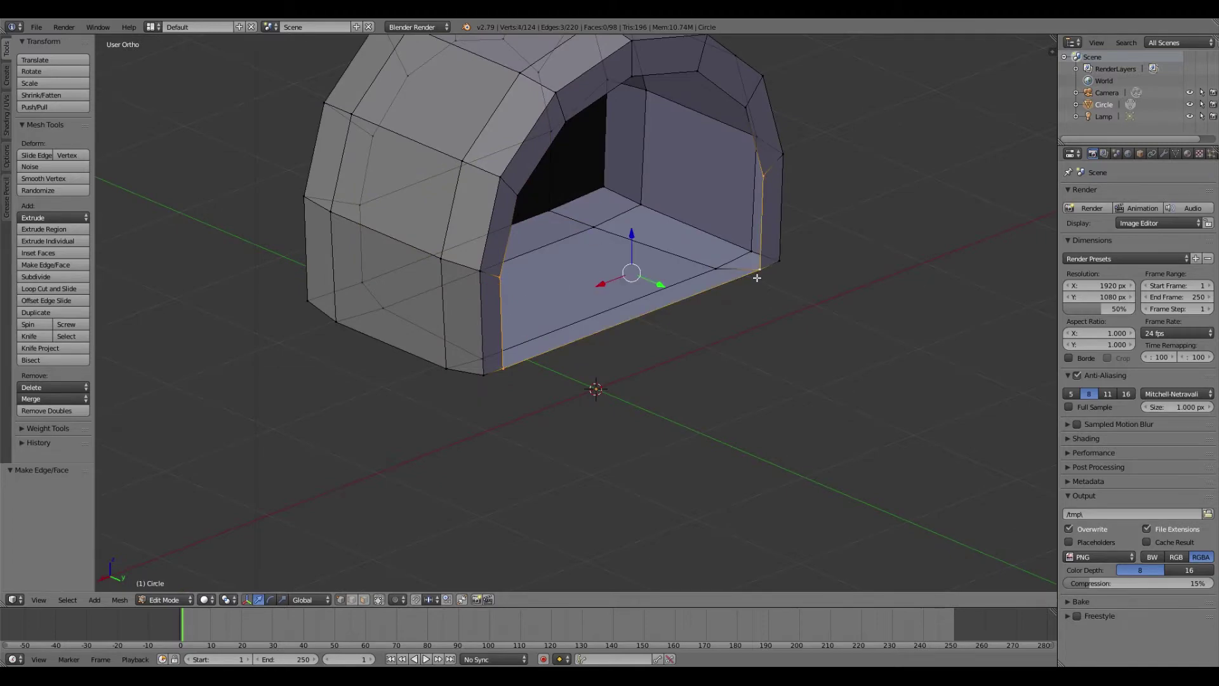
pyautogui.press('f')
pyautogui.moveTo(757, 278); pyautogui.dragTo(673, 313, button='middle')
pyautogui.click(600, 351)
pyautogui.moveTo(600, 352); pyautogui.dragTo(414, 361, button='middle')
pyautogui.rightClick(419, 299)
pyautogui.press('x')
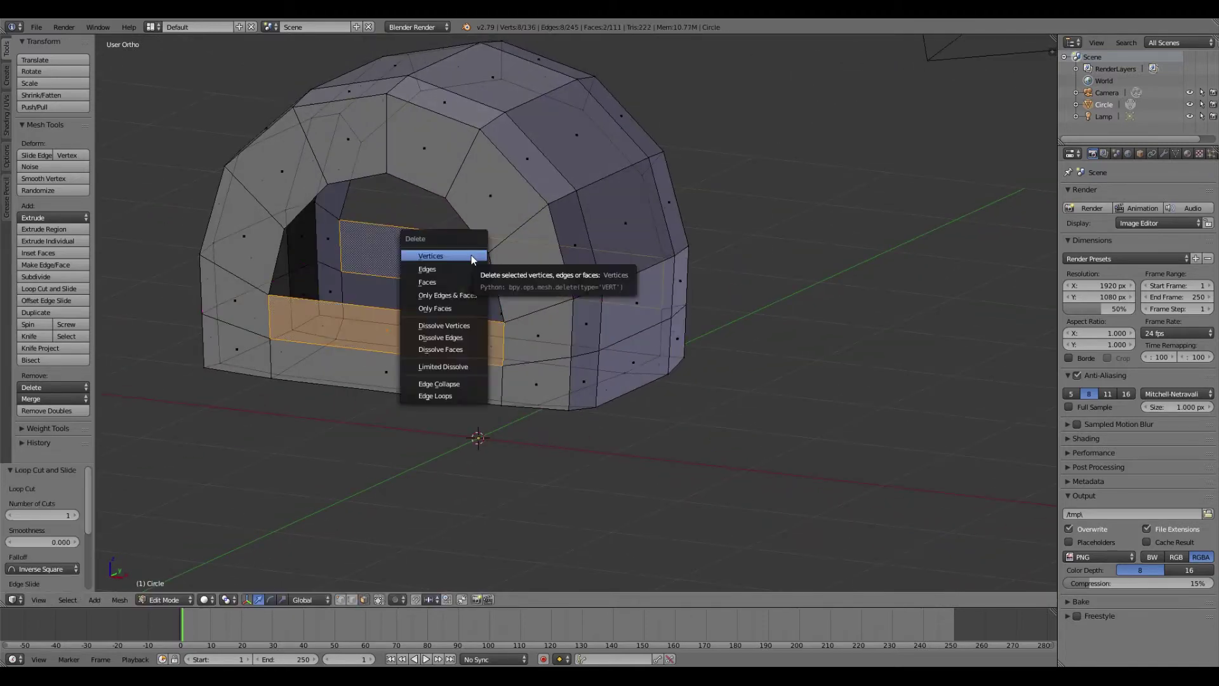
pyautogui.click(438, 282)
# Add another loop cut, reveal the hidden body, and lower an edge inside the arch opening.
pyautogui.hotkey('ctrl', 'r')
pyautogui.click(457, 384)
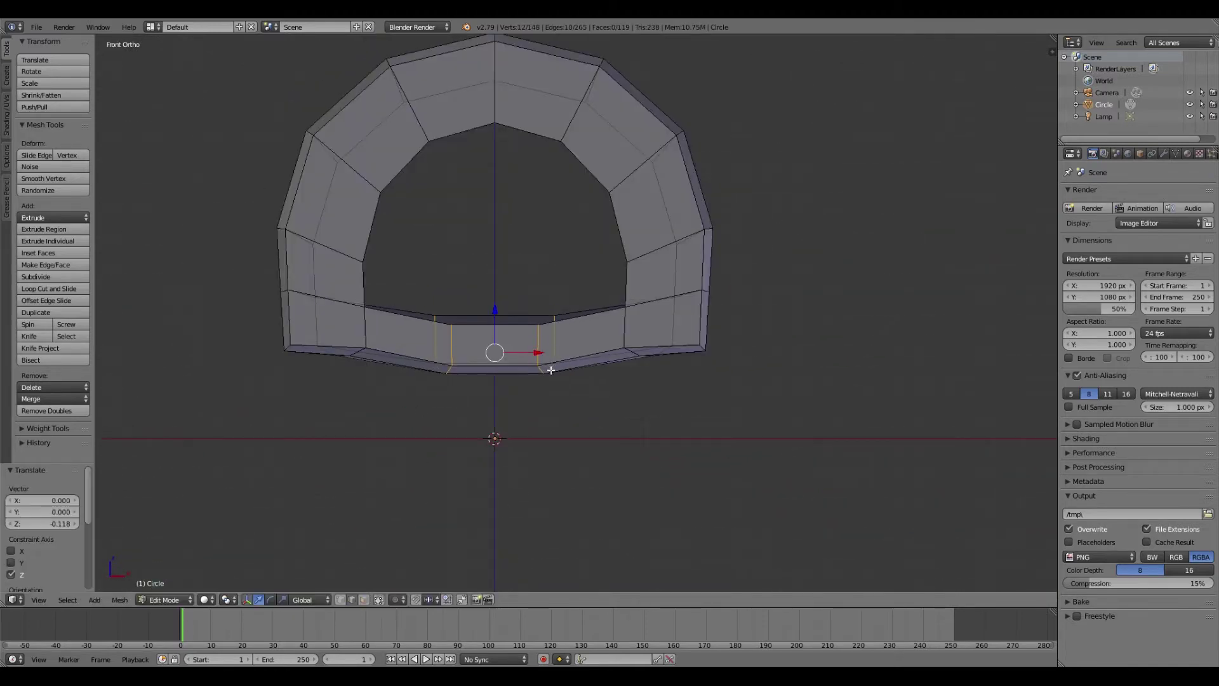
pyautogui.hotkey('alt', 'h')
pyautogui.moveTo(539, 343)
pyautogui.mouseDown(button='middle')
pyautogui.moveTo(721, 301)
pyautogui.moveTo(648, 353)
pyautogui.mouseUp(button='middle')
pyautogui.press('Tab')
pyautogui.press('Tab')
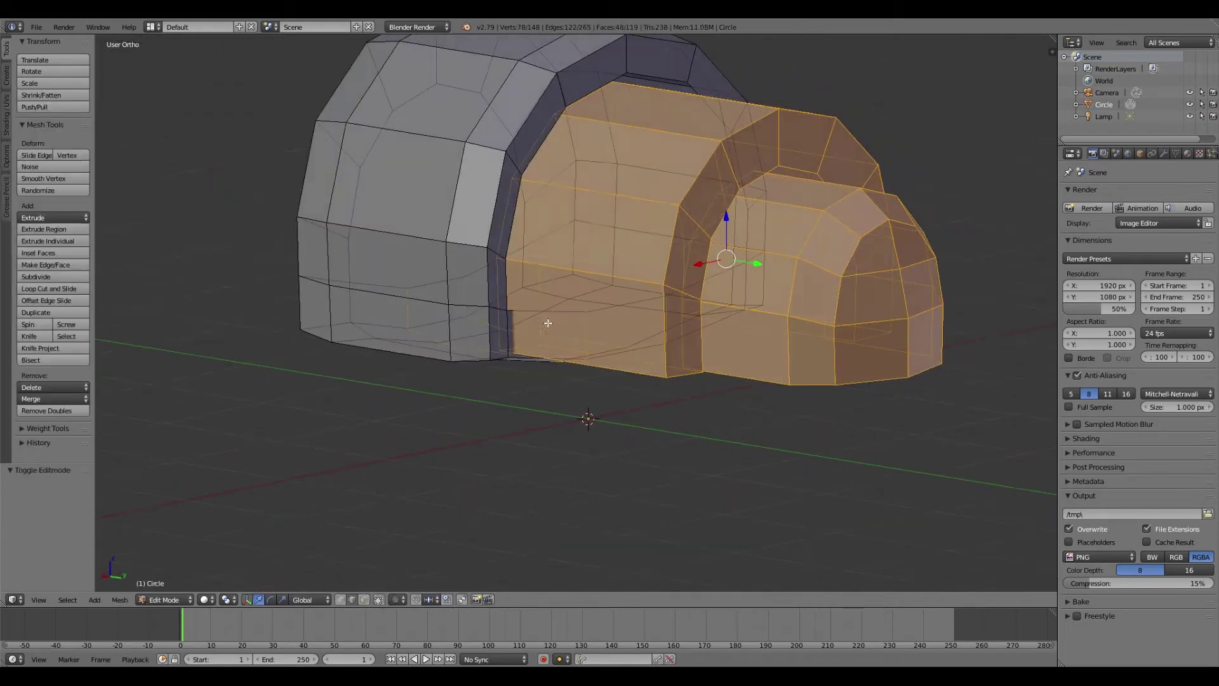
pyautogui.rightClick(575, 311)
pyautogui.click(635, 274)
pyautogui.moveTo(635, 275); pyautogui.dragTo(454, 340, button='middle')
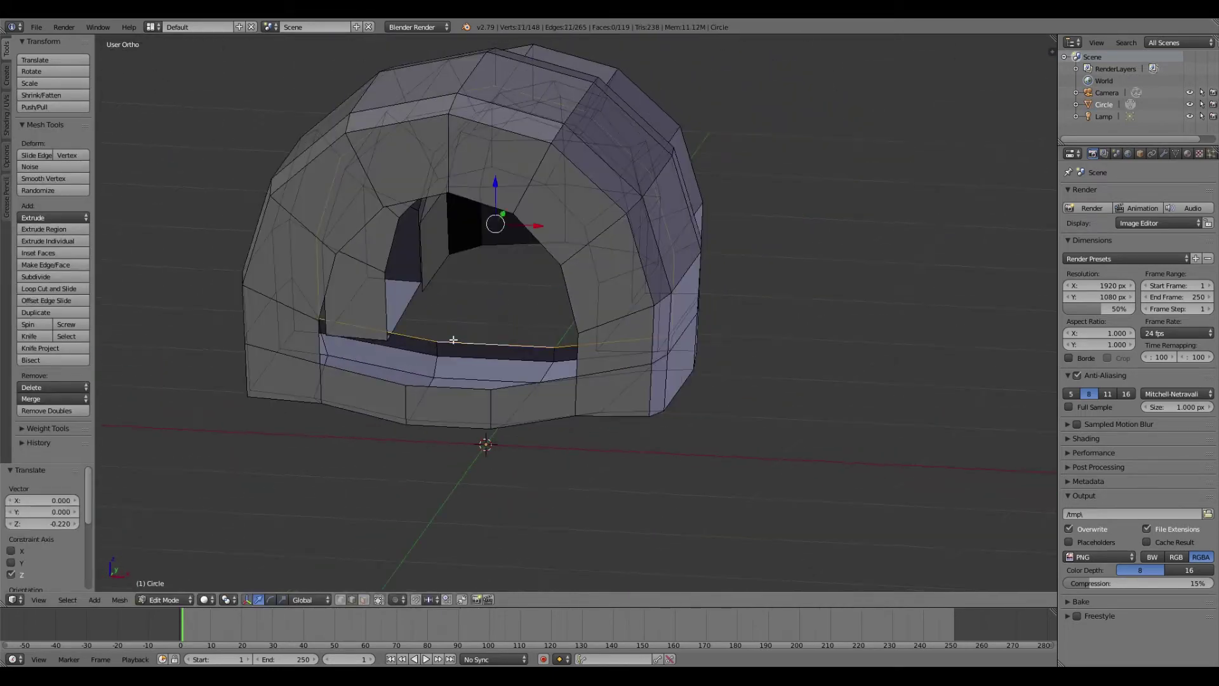
pyautogui.moveTo(435, 385); pyautogui.dragTo(927, 367, button='middle')
pyautogui.press('Tab')
pyautogui.scroll(3, 636, 386)
pyautogui.scroll(-3, 636, 386)
# Enable viewport ambient occlusion with 100 samples.
pyautogui.press('n')
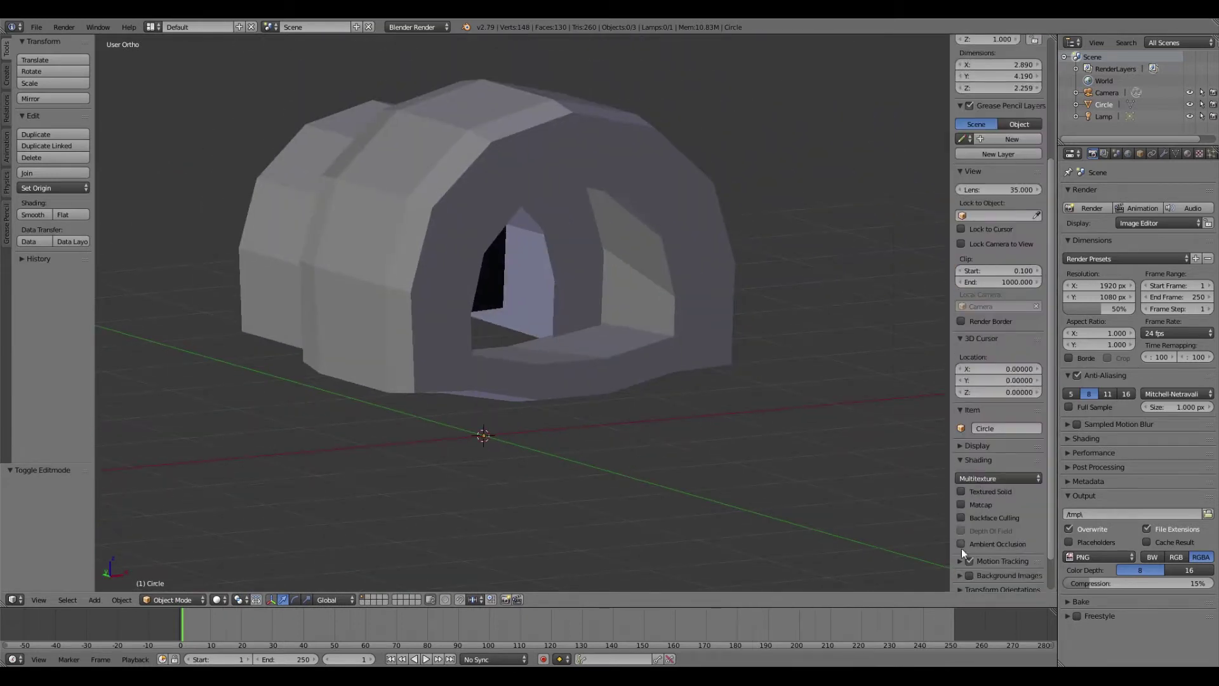
pyautogui.press('Return')
pyautogui.scroll(-3, 652, 334)
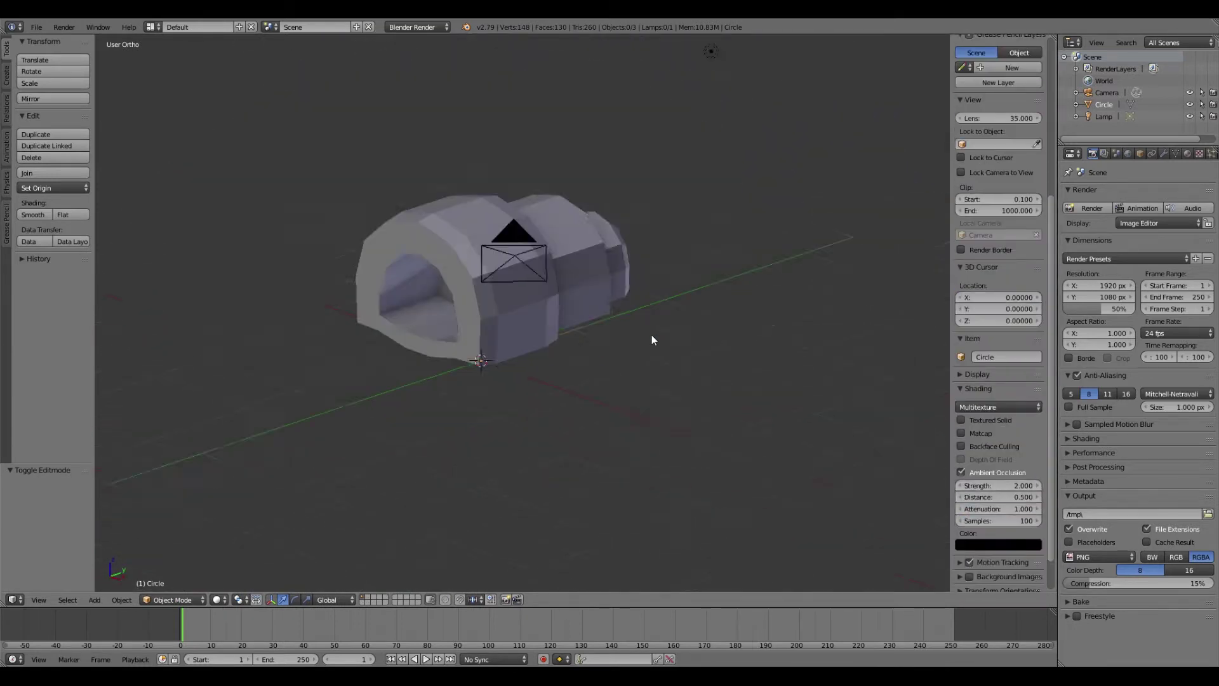
# Lower the front arch's bottom edge loops about 0.044 along Z.
pyautogui.moveTo(652, 340)
pyautogui.mouseDown(button='middle')
pyautogui.moveTo(633, 381)
pyautogui.moveTo(489, 383)
pyautogui.moveTo(403, 432)
pyautogui.mouseUp(button='middle')
pyautogui.press('KP_3')
pyautogui.press('Tab')
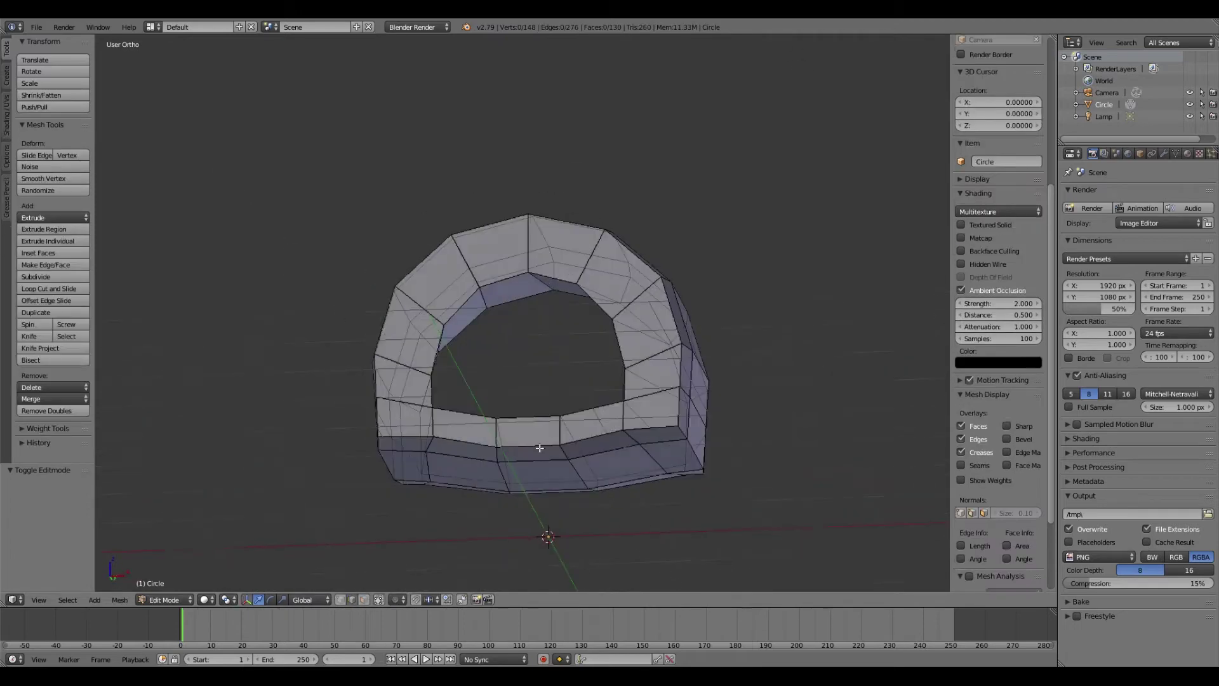
pyautogui.press('KP_1')
pyautogui.scroll(2, 403, 432)
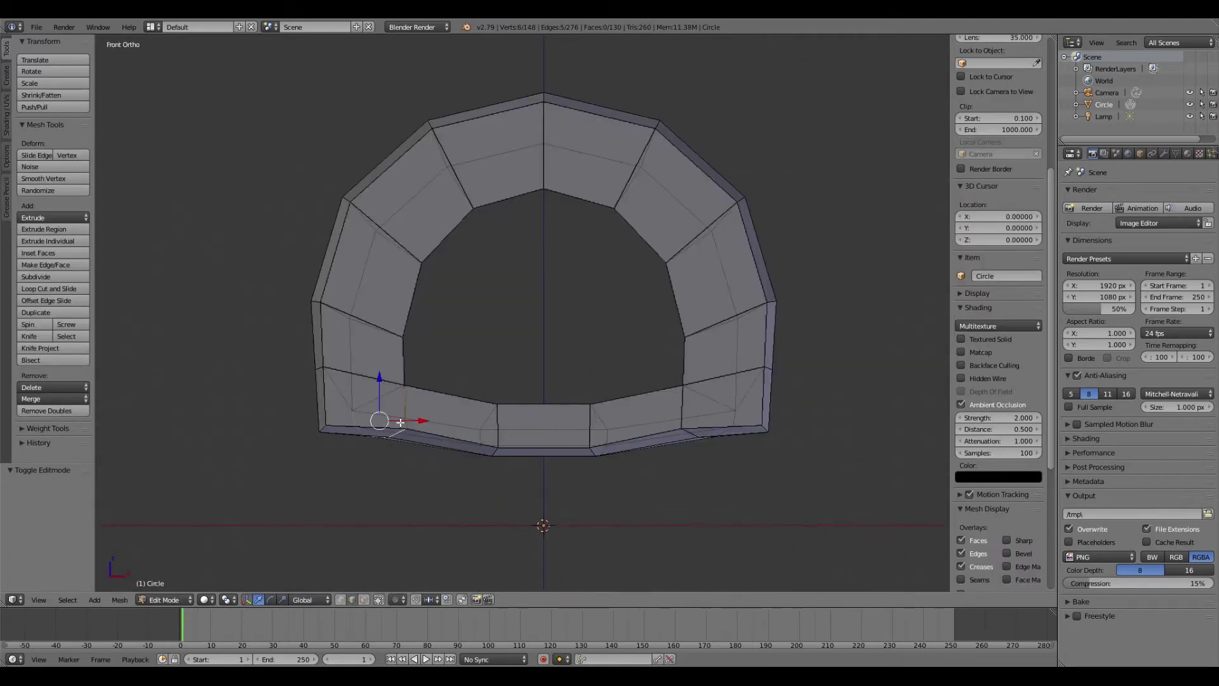
pyautogui.keyDown('alt'); pyautogui.keyDown('shift'); pyautogui.rightClick(690, 431); pyautogui.keyUp('shift'); pyautogui.keyUp('alt')
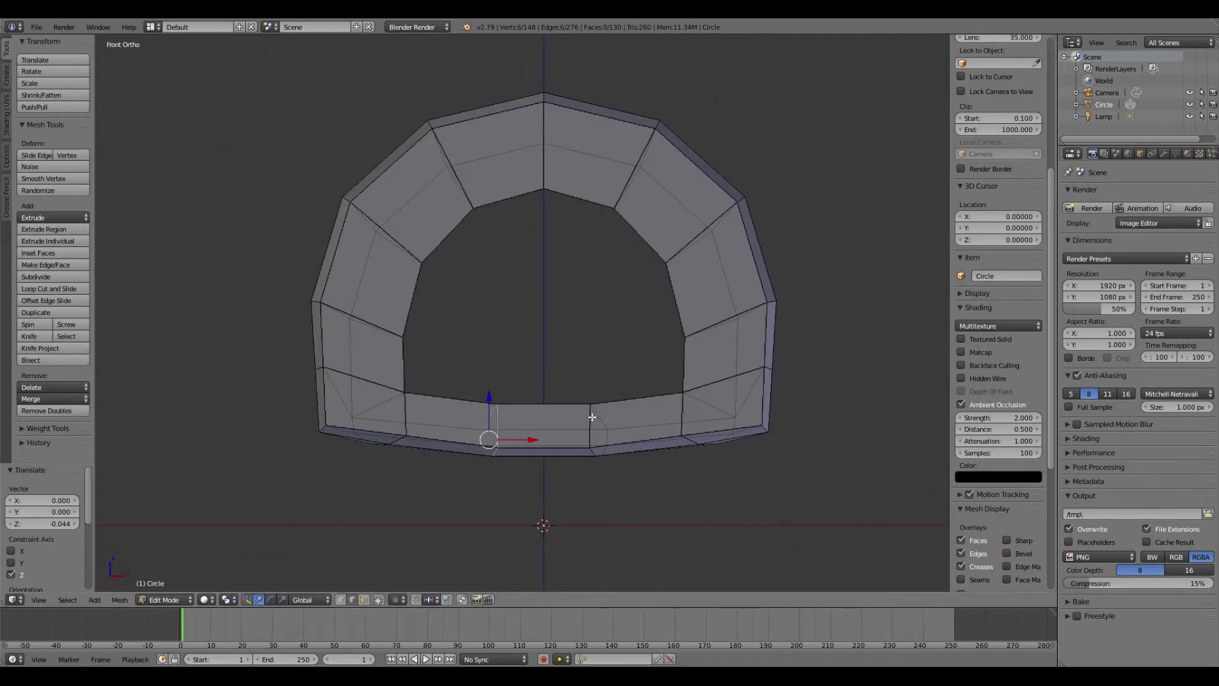
pyautogui.click(544, 398)
pyautogui.press('Tab')
pyautogui.moveTo(642, 427); pyautogui.dragTo(620, 489, button='middle')
# Add a 12-vertex circle standing upright in front of the body's arch.
pyautogui.press('a')
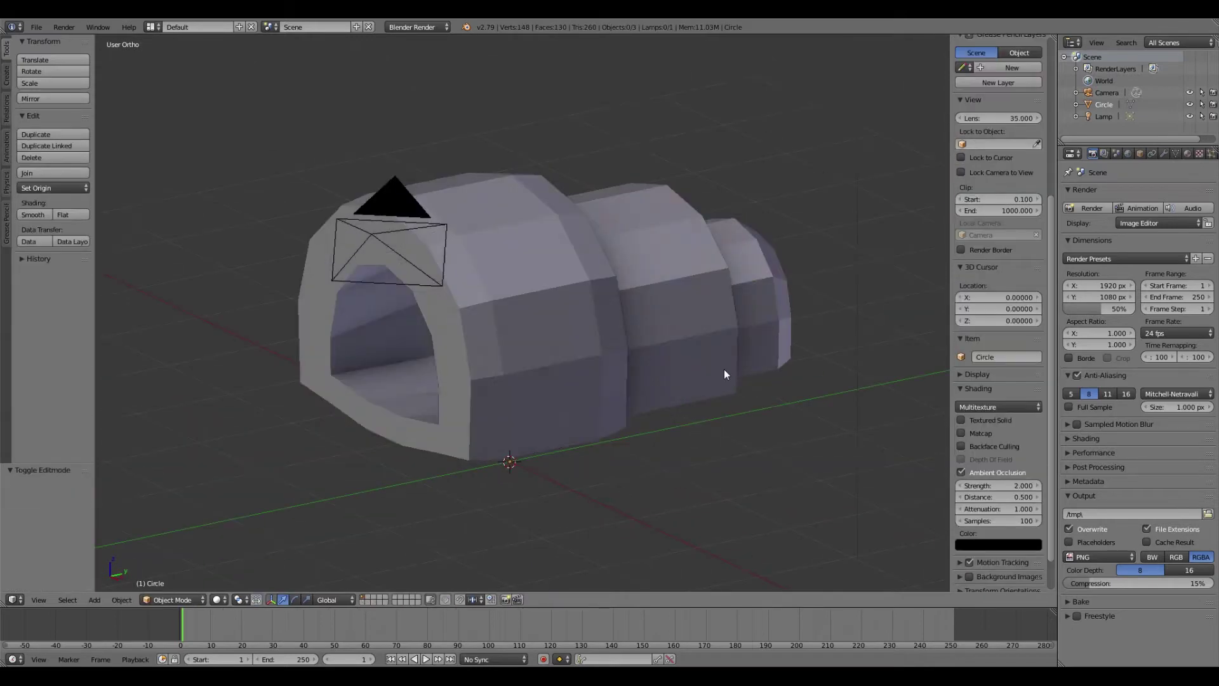
pyautogui.press('KP_3')
pyautogui.hotkey('shift', 'a')
pyautogui.click(625, 452)
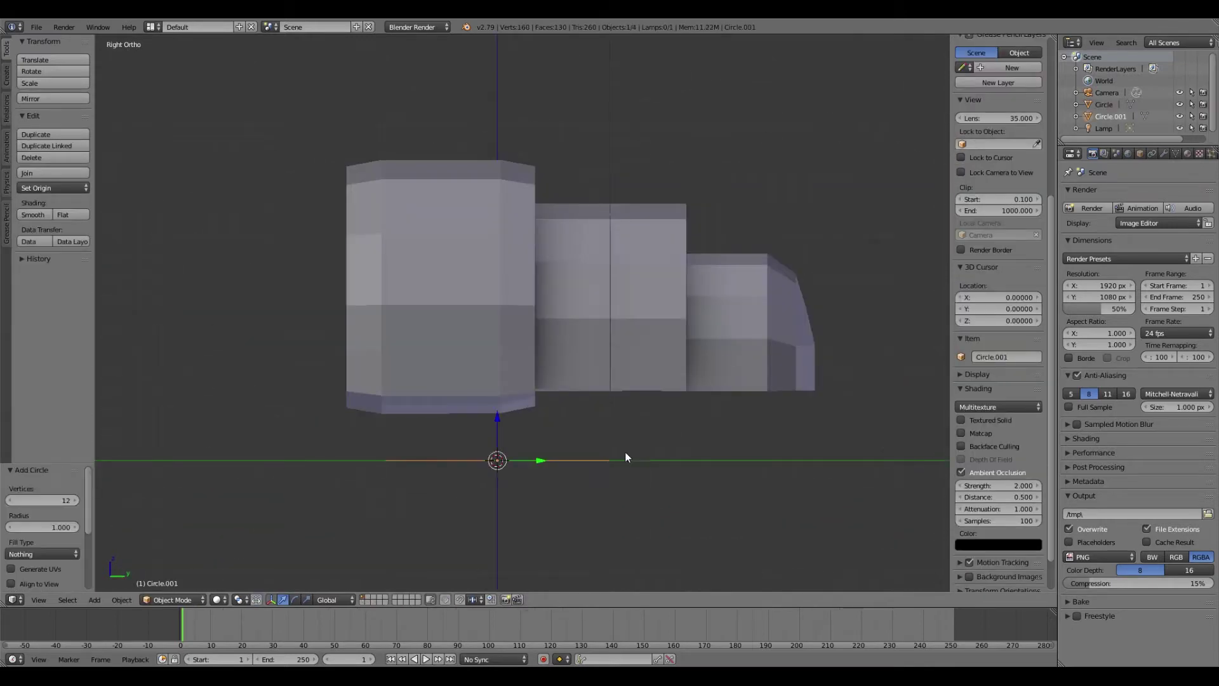
pyautogui.press('Tab')
pyautogui.press('Tab')
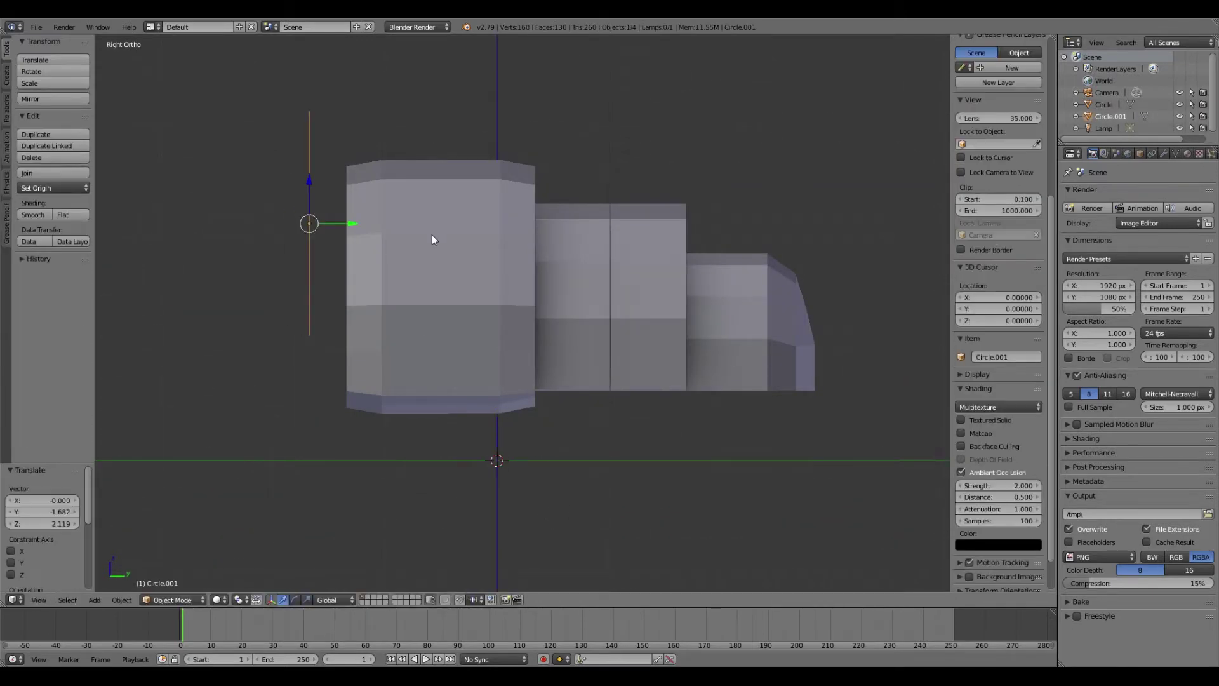
pyautogui.press('KP_1')
pyautogui.press('Tab')
pyautogui.press('KP_3')
pyautogui.press('Tab')
pyautogui.press('Tab')
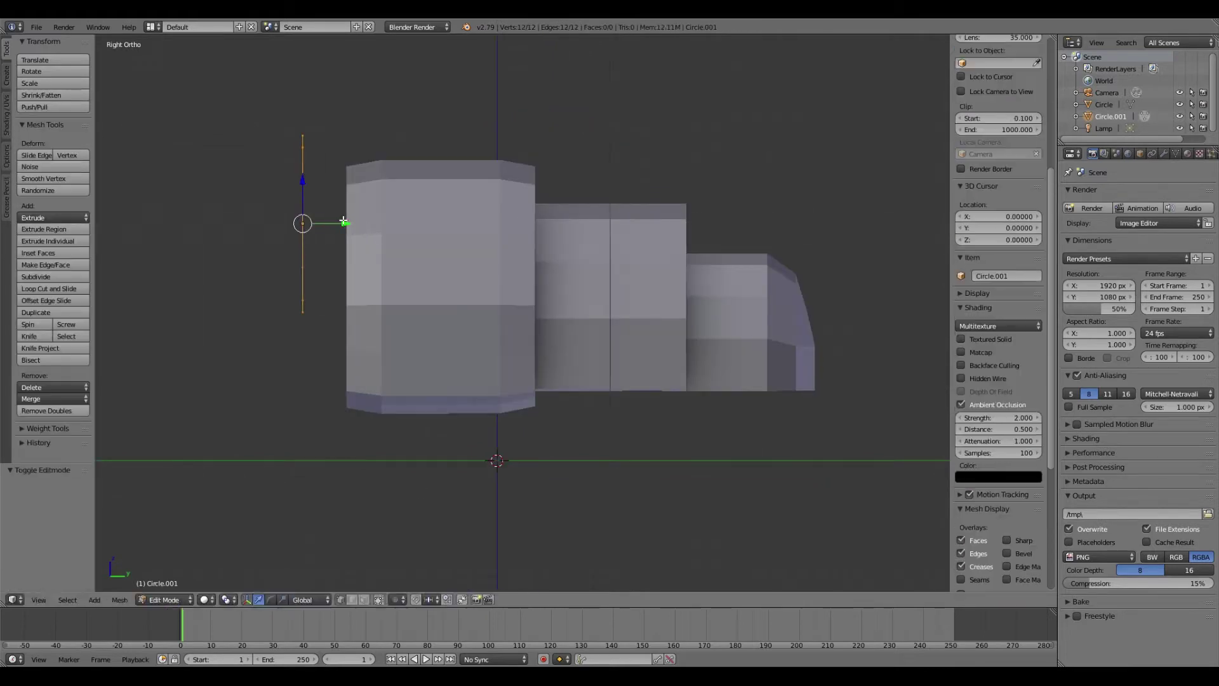
# Extrude the circle back along Y into a band, then add a smaller inward ring.
pyautogui.press('e')
pyautogui.press('y')
pyautogui.press('e')
pyautogui.press('KP_1')
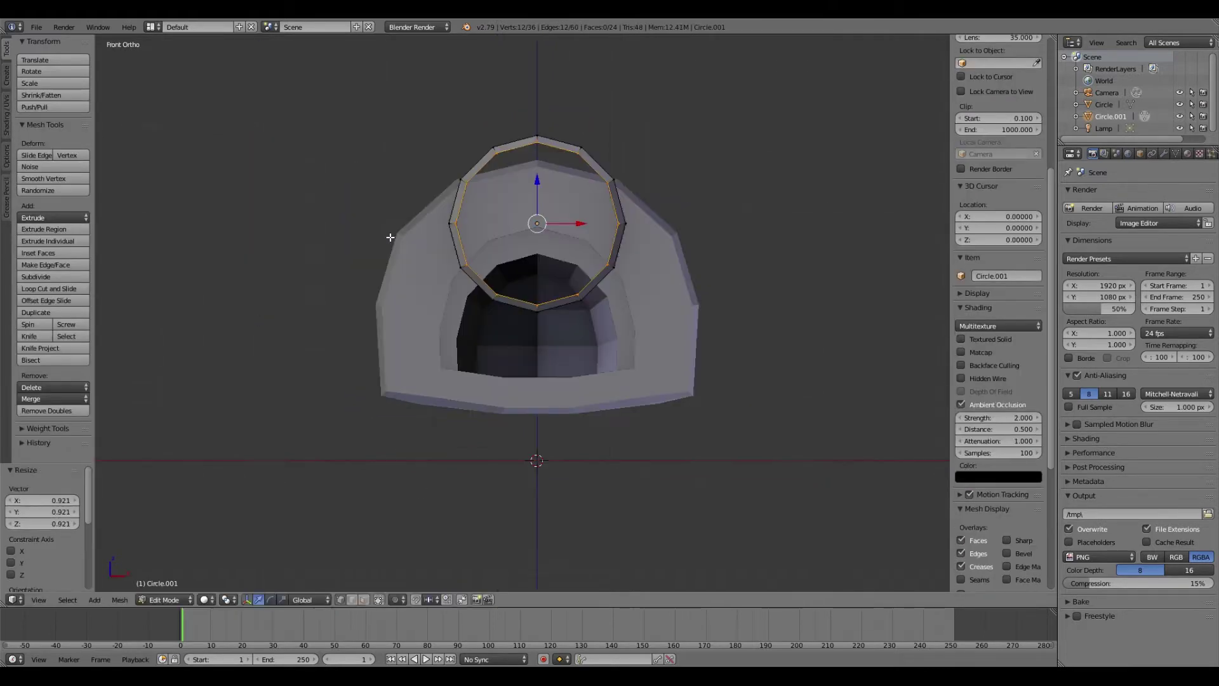
pyautogui.press('s')
pyautogui.click(757, 287)
pyautogui.click(671, 216)
pyautogui.press('KP_3')
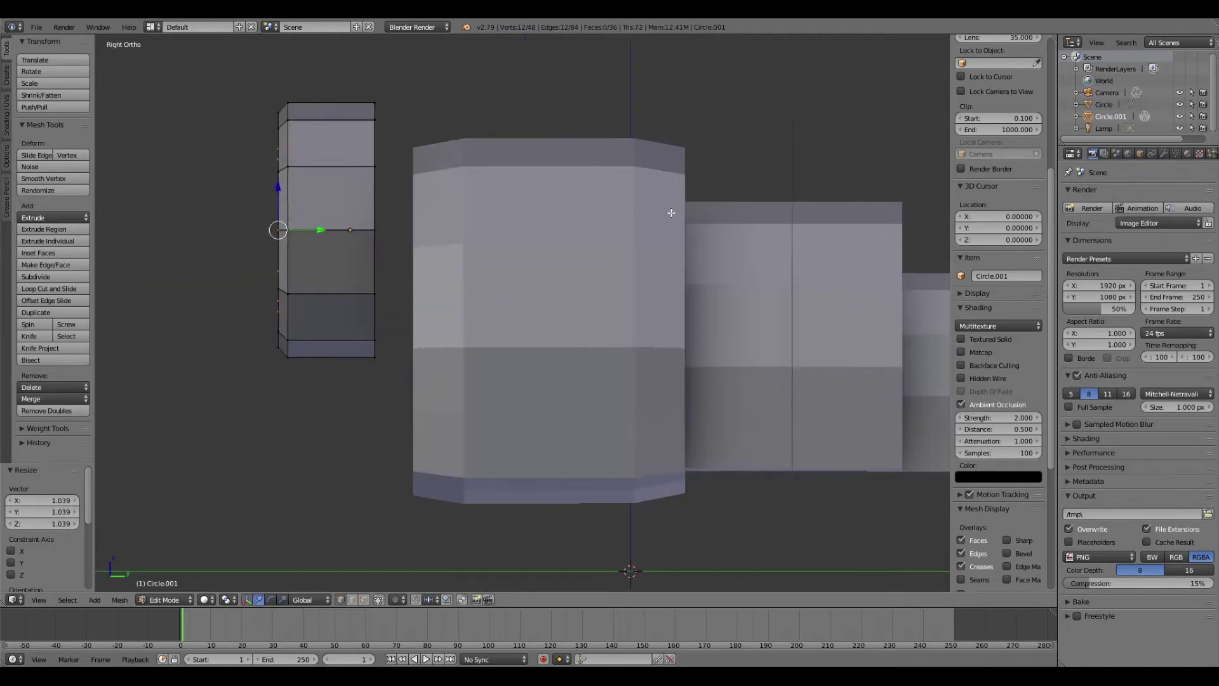
pyautogui.click(643, 204)
pyautogui.moveTo(643, 204)
pyautogui.mouseDown(button='middle')
pyautogui.moveTo(508, 241)
pyautogui.moveTo(300, 271)
pyautogui.moveTo(514, 251)
pyautogui.mouseUp(button='middle')
# Fill the ring's opening with faces and add three loop cuts across it.
pyautogui.press('f')
pyautogui.keyDown('shift'); pyautogui.rightClick(300, 272); pyautogui.keyUp('shift')
pyautogui.press('f')
pyautogui.click(499, 244)
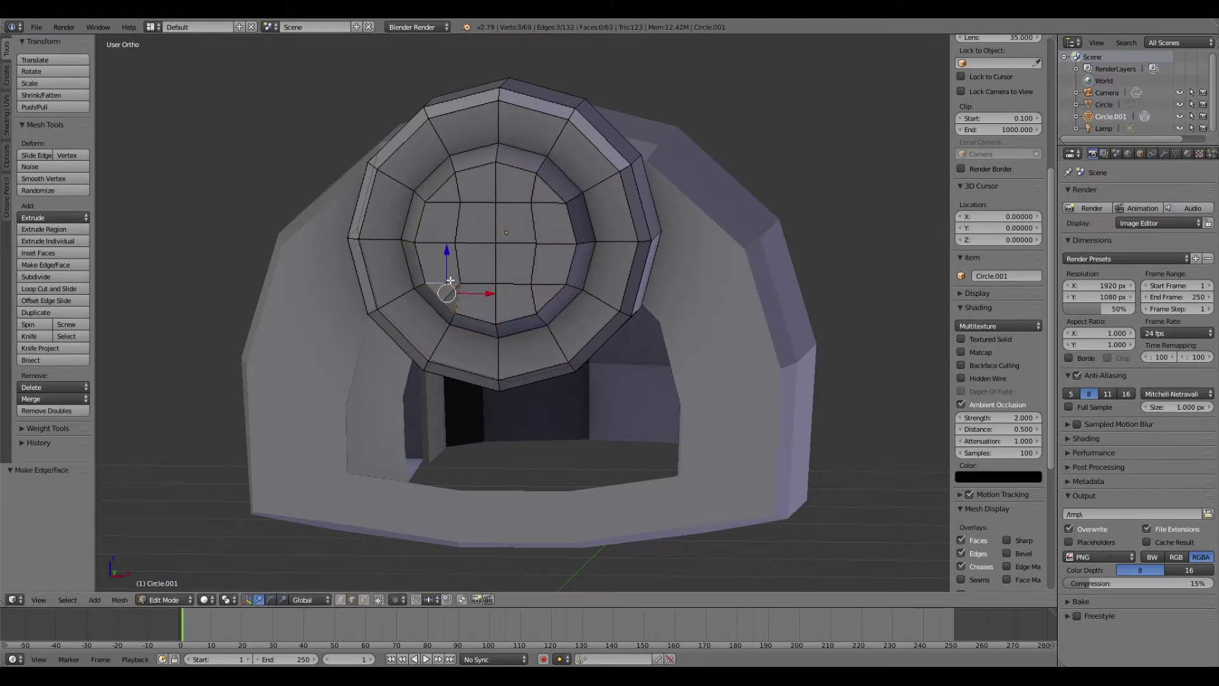
# Push the centre faces outward along Y to dome the lens.
pyautogui.press('ctrl+KP_Add')
pyautogui.press('KP_3')
pyautogui.press('g')
pyautogui.press('y')
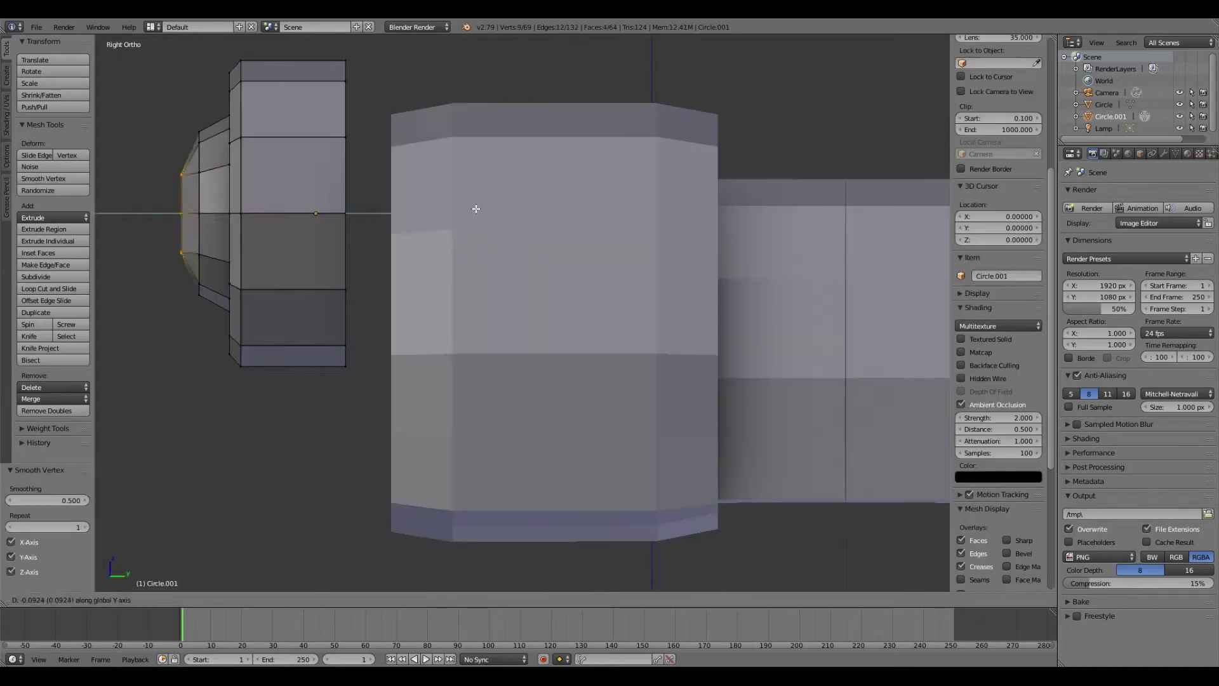
pyautogui.click(228, 163)
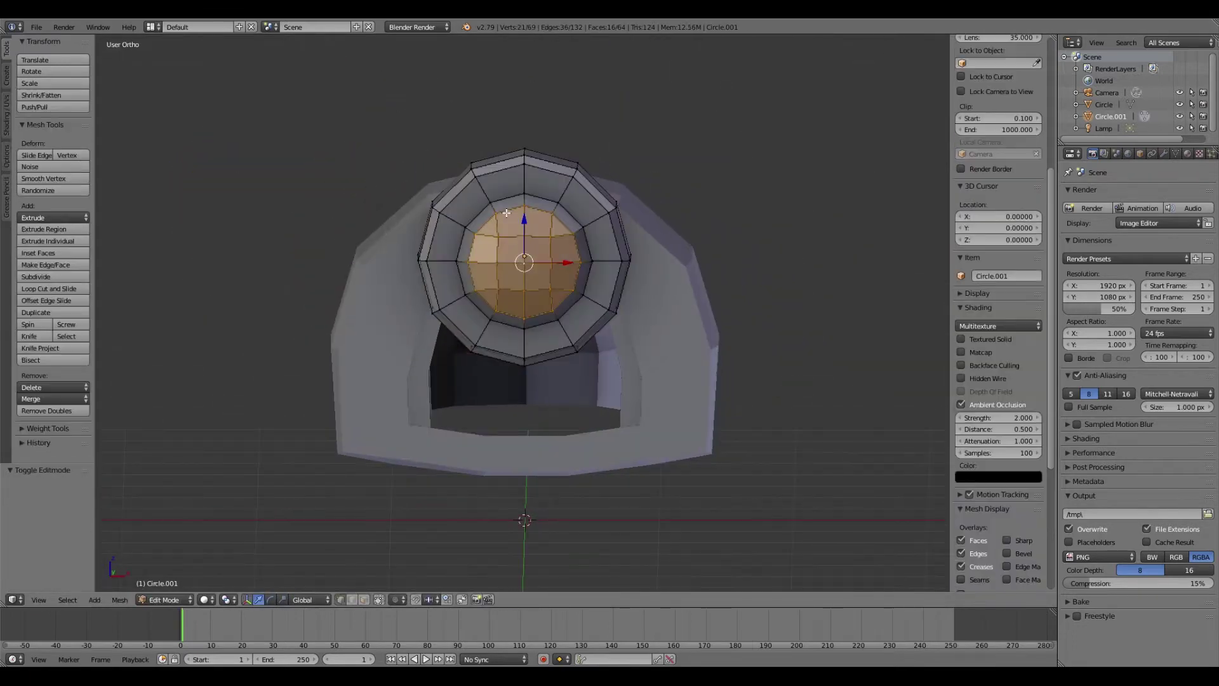
pyautogui.moveTo(228, 162)
pyautogui.mouseDown(button='middle')
pyautogui.moveTo(642, 191)
pyautogui.moveTo(713, 274)
pyautogui.mouseUp(button='middle')
# Select the whole housing and enlarge it.
pyautogui.press('Tab')
pyautogui.press('Tab')
pyautogui.press('KP_3')
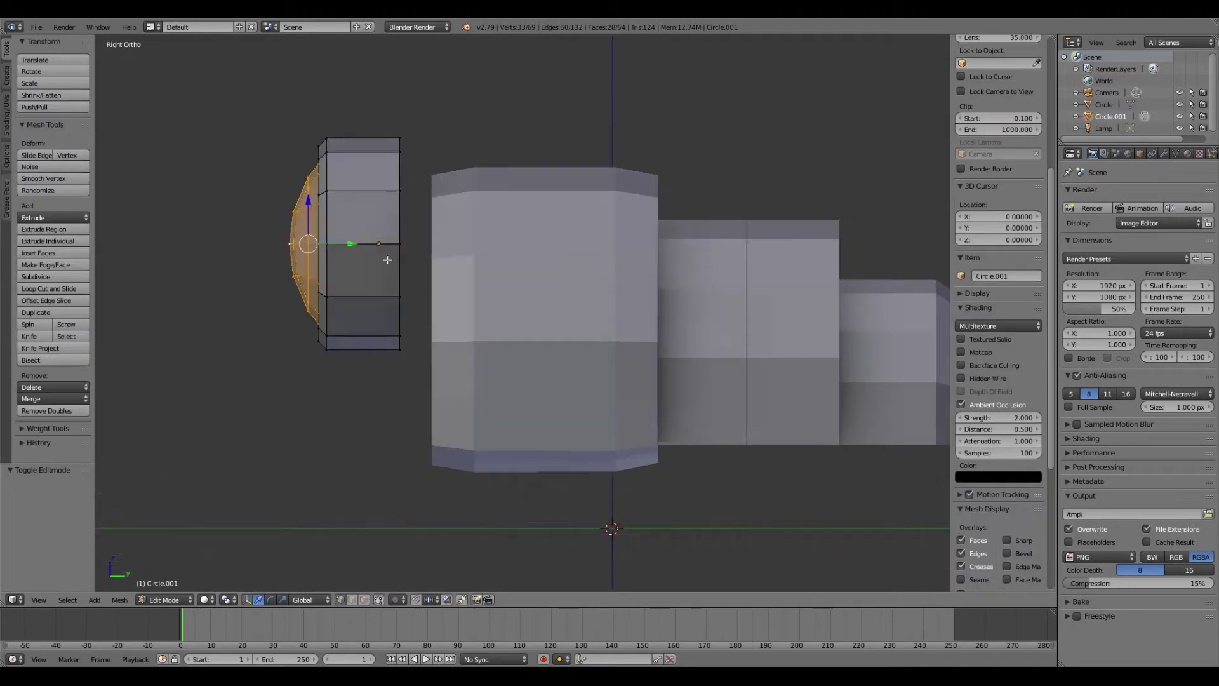
pyautogui.press('Tab')
pyautogui.moveTo(336, 249); pyautogui.dragTo(461, 242, button='middle')
pyautogui.press('Tab')
pyautogui.press('a')
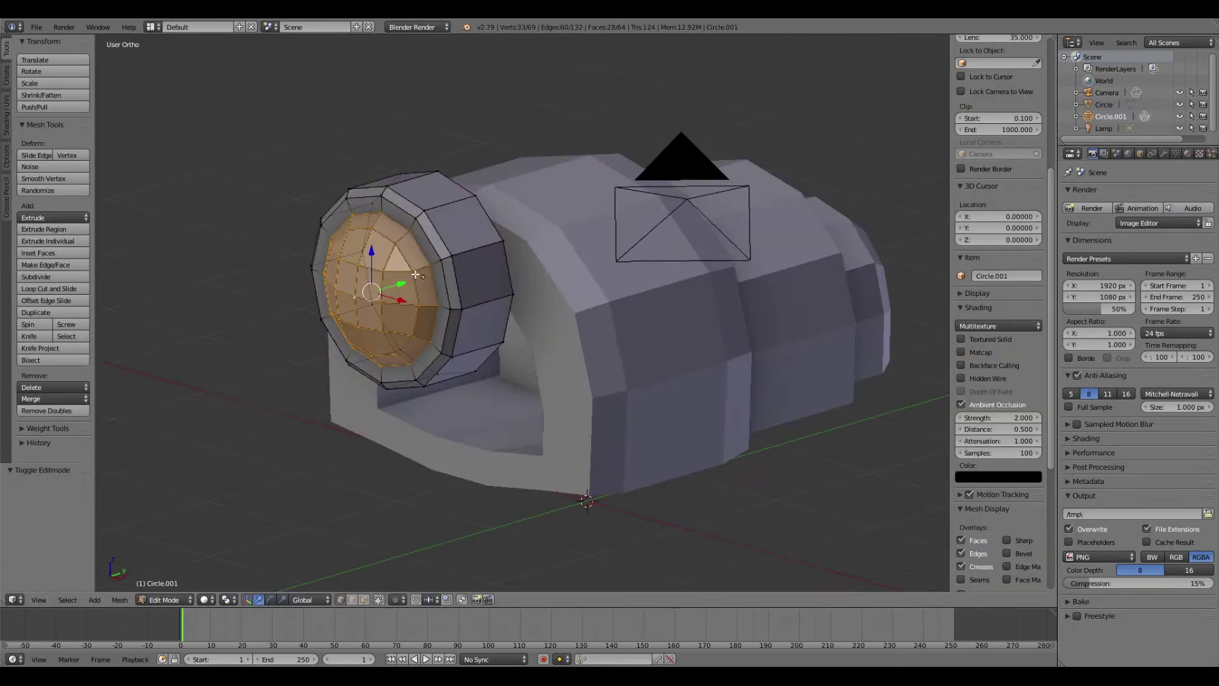
pyautogui.press('KP_1')
pyautogui.press('s')
# Move the housing to the front of the body and extrude its back rim.
pyautogui.press('Escape')
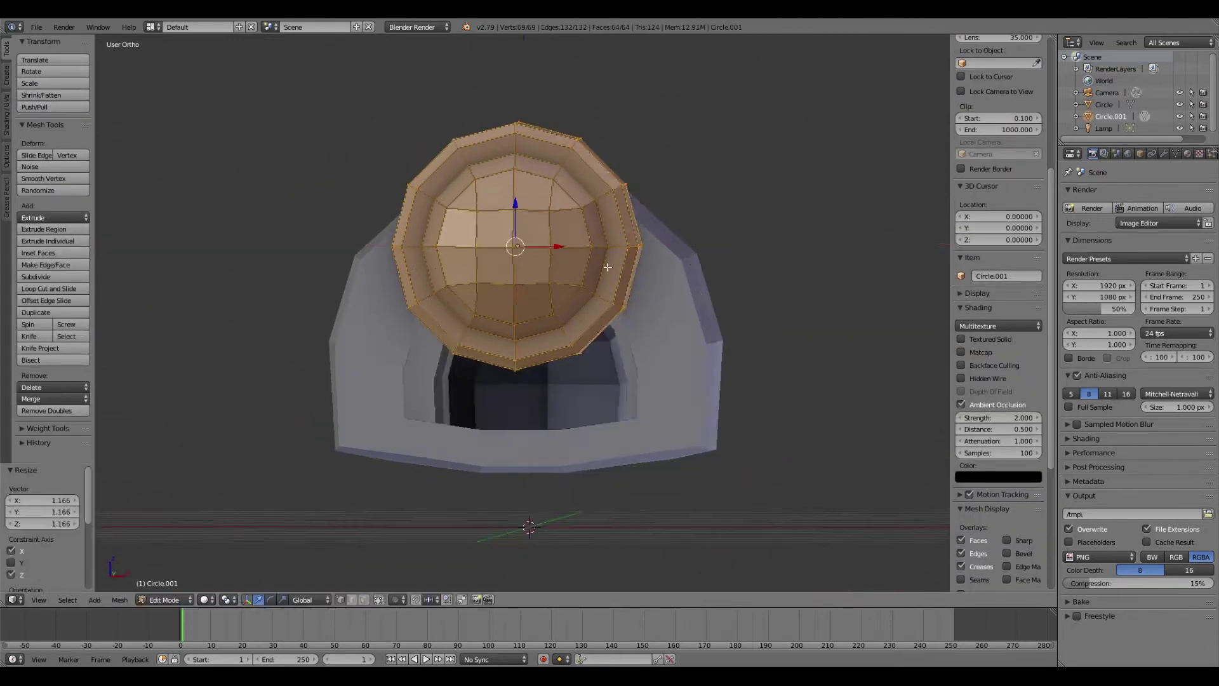
pyautogui.press('Tab')
pyautogui.press('KP_3')
pyautogui.press('g')
pyautogui.click(565, 319)
pyautogui.press('Tab')
pyautogui.moveTo(565, 320); pyautogui.dragTo(367, 197, button='middle')
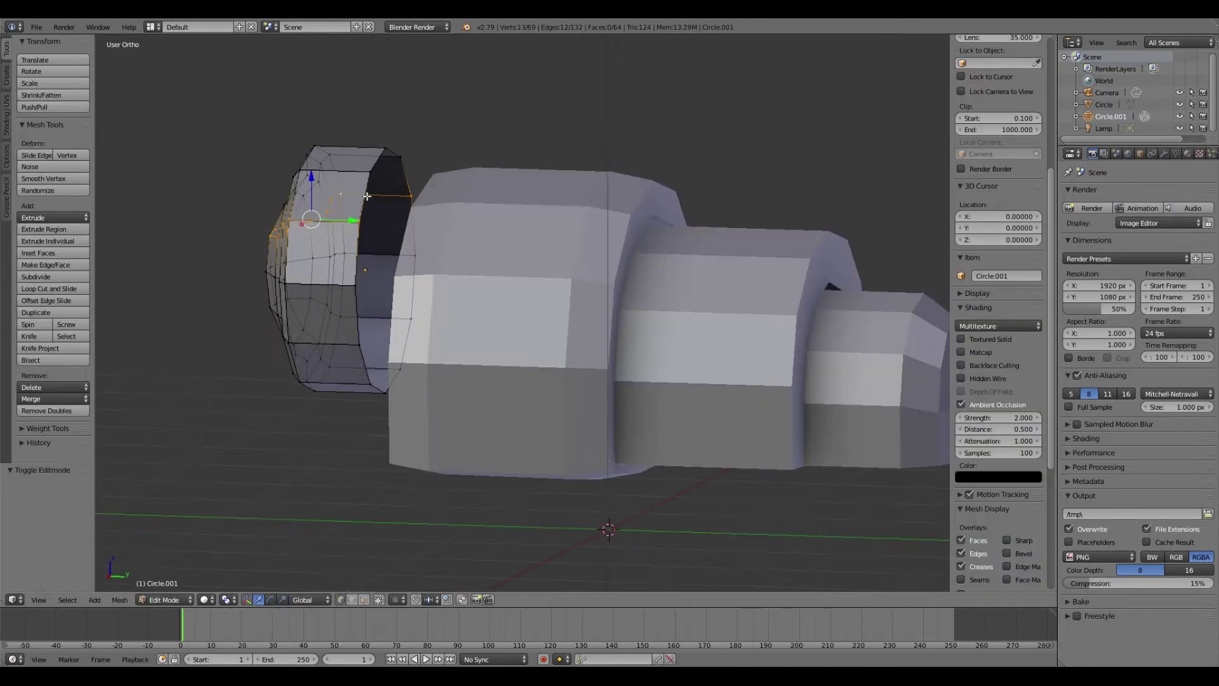
pyautogui.press('e')
pyautogui.press('KP_Divide')
# Shrink the extruded back ring slightly and move it back along Y.
pyautogui.press('ctrl+KP_1')
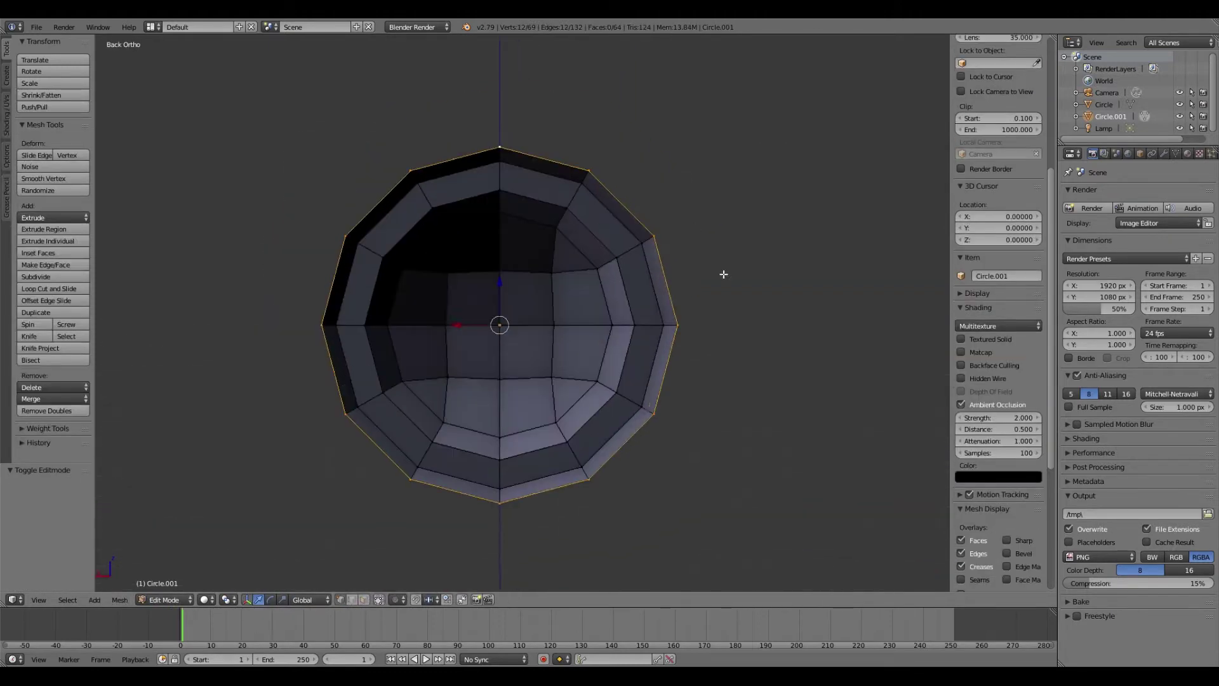
pyautogui.press('s')
pyautogui.click(838, 238)
pyautogui.press('KP_3')
pyautogui.press('g')
pyautogui.press('y')
pyautogui.click(615, 330)
pyautogui.moveTo(615, 332); pyautogui.dragTo(441, 379, button='middle')
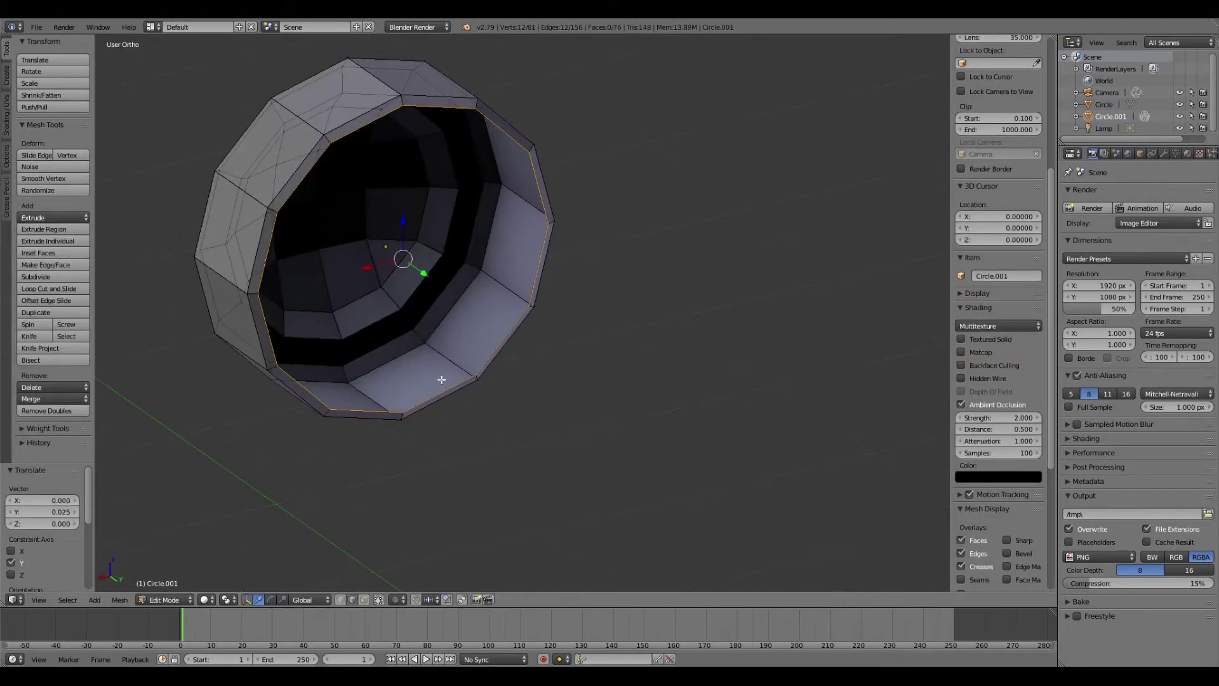
# Bridge the back edges, add a loop cut, and fill the remaining gap.
pyautogui.press('w')
pyautogui.click(444, 159)
pyautogui.hotkey('ctrl', 'r')
pyautogui.click(476, 229)
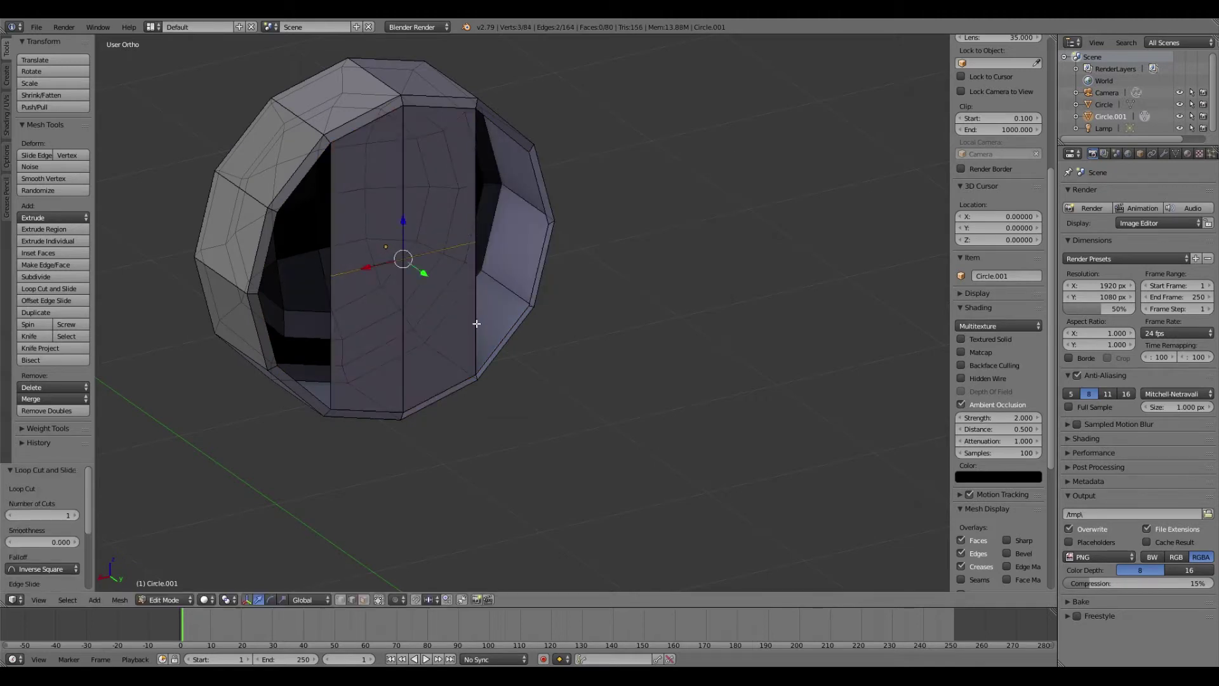
pyautogui.rightClick(477, 323)
pyautogui.keyDown('shift'); pyautogui.rightClick(536, 258); pyautogui.keyUp('shift')
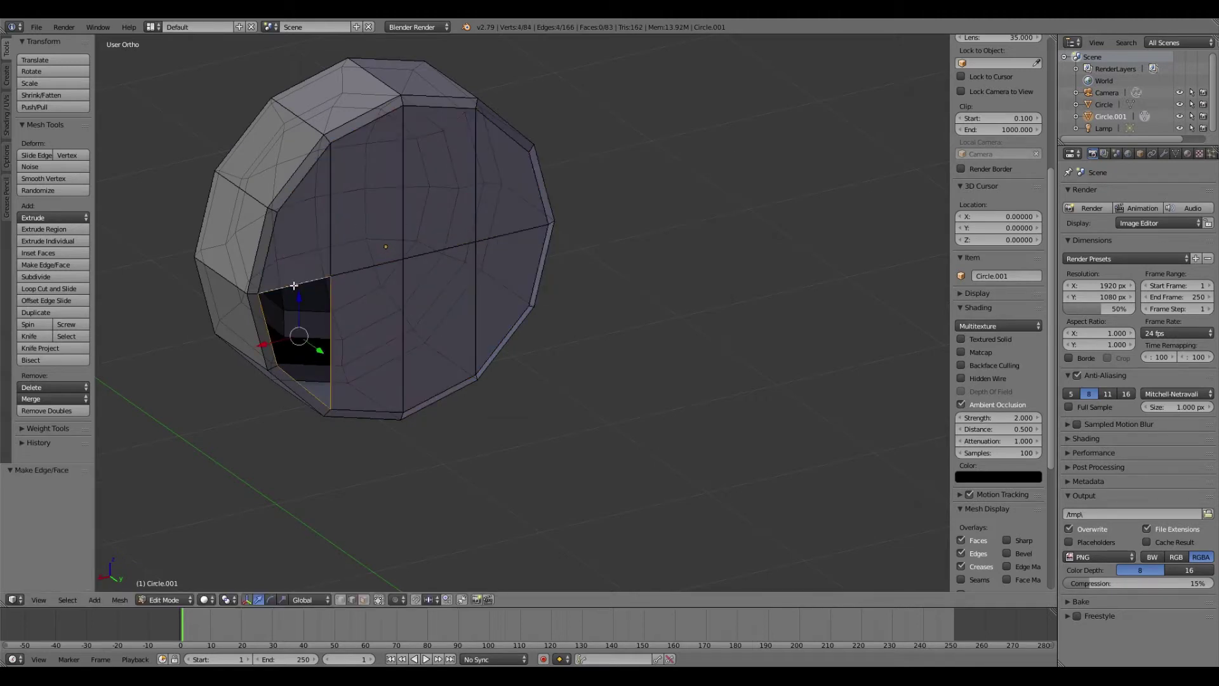
pyautogui.press('f')
# Extrude the centre strip of back faces into a narrow stalk along Y.
pyautogui.press('a')
pyautogui.keyDown('alt'); pyautogui.rightClick(438, 318); pyautogui.keyUp('alt')
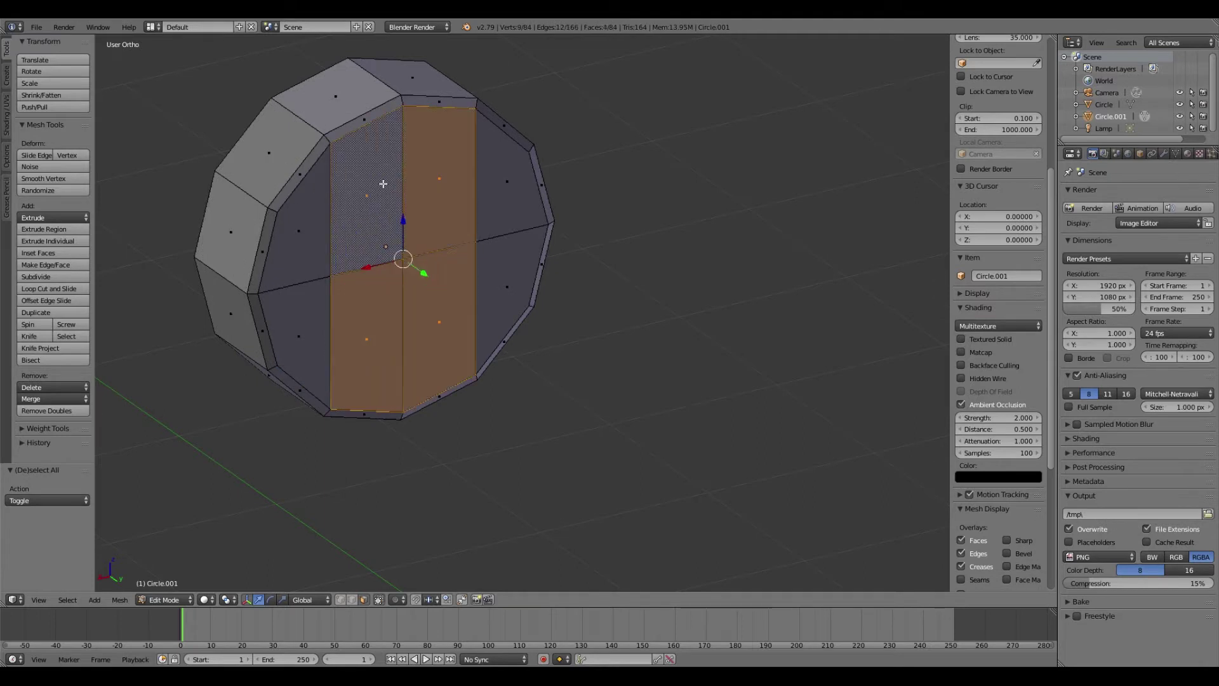
pyautogui.press('KP_3')
pyautogui.press('e')
pyautogui.click(580, 228)
pyautogui.press('s')
pyautogui.click(419, 242)
pyautogui.press('g')
pyautogui.press('y')
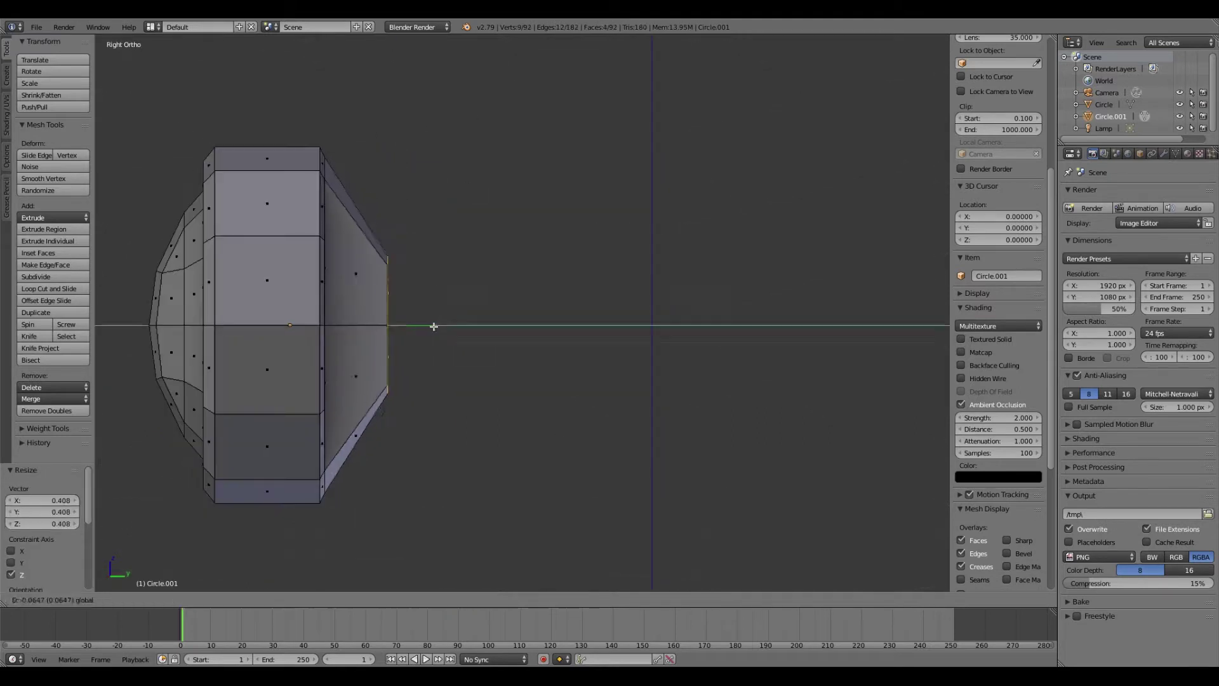
pyautogui.click(417, 324)
pyautogui.press('e')
pyautogui.click(323, 535)
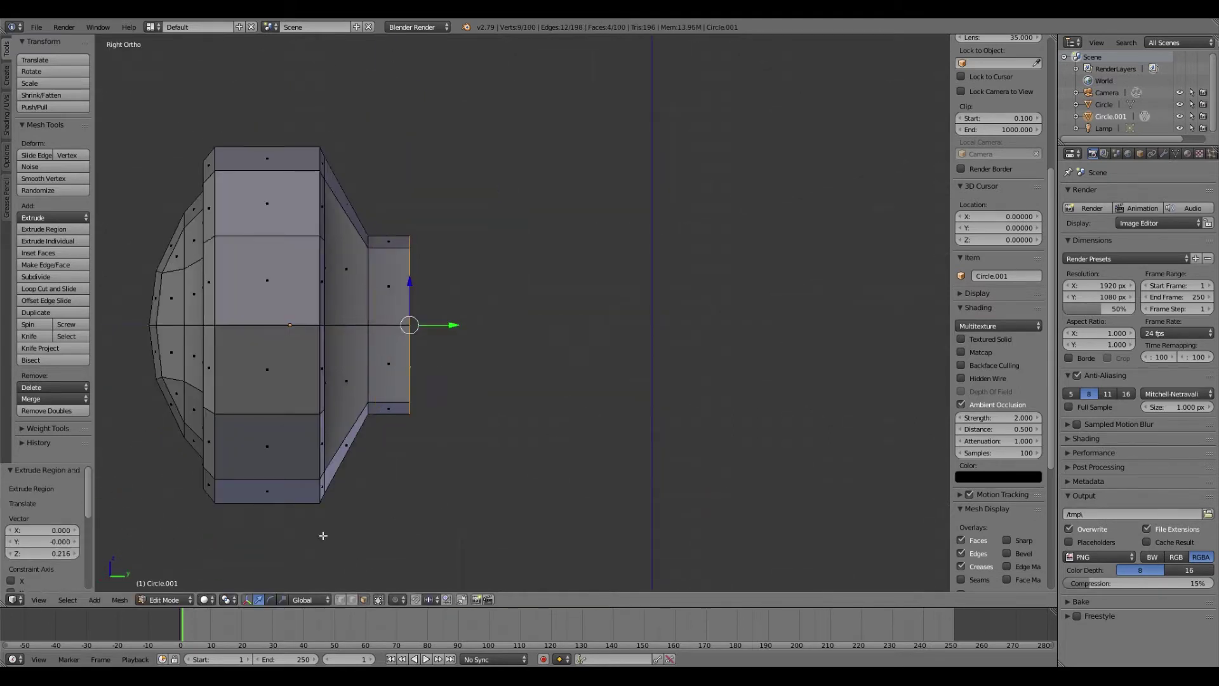
# Merge the stalk's end ring into a single point and position it.
pyautogui.hotkey('alt', 'm')
pyautogui.click(419, 286)
pyautogui.press('g')
pyautogui.press('y')
pyautogui.click(444, 318)
pyautogui.moveTo(445, 318); pyautogui.dragTo(495, 305, button='middle')
pyautogui.press('KP_3')
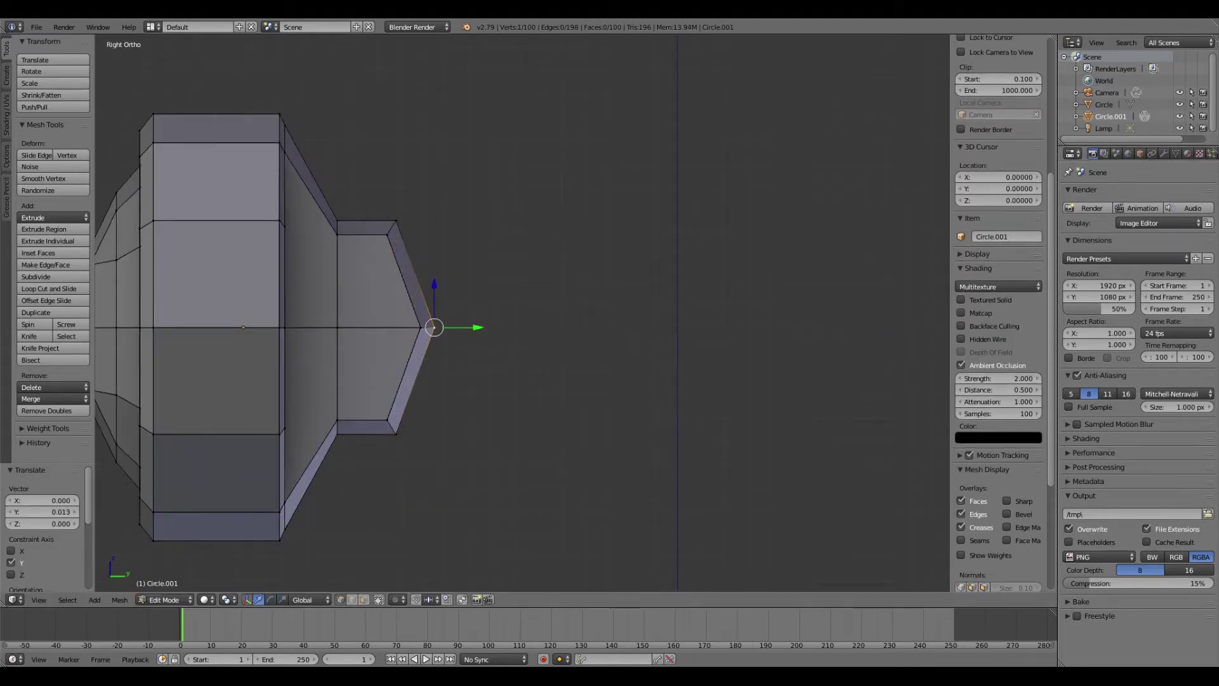
pyautogui.moveTo(434, 327); pyautogui.dragTo(420, 364, button='middle')
# Leave Edit Mode and save the blend file.
pyautogui.press('Tab')
pyautogui.hotkey('ctrl', 's')
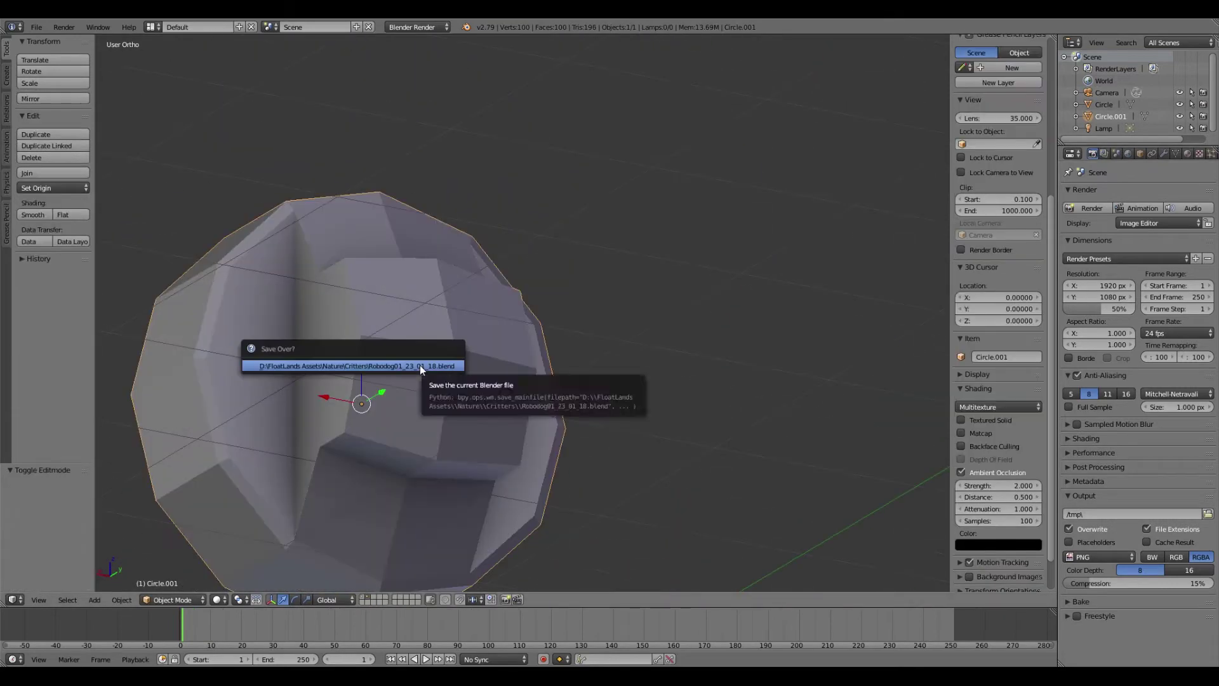
pyautogui.click(420, 364)
# Narrow the stalk sideways along X.
pyautogui.press('KP_3')
pyautogui.press('Tab')
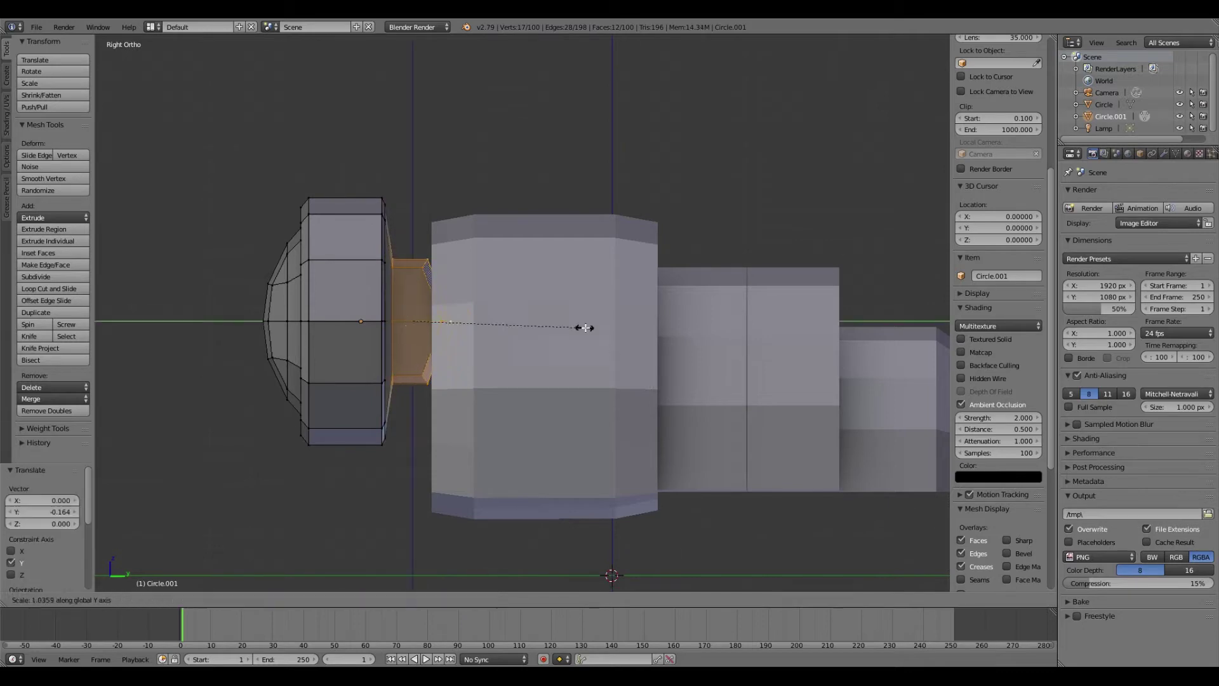
pyautogui.press('Escape')
pyautogui.moveTo(449, 322); pyautogui.dragTo(646, 171, button='middle')
pyautogui.press('s')
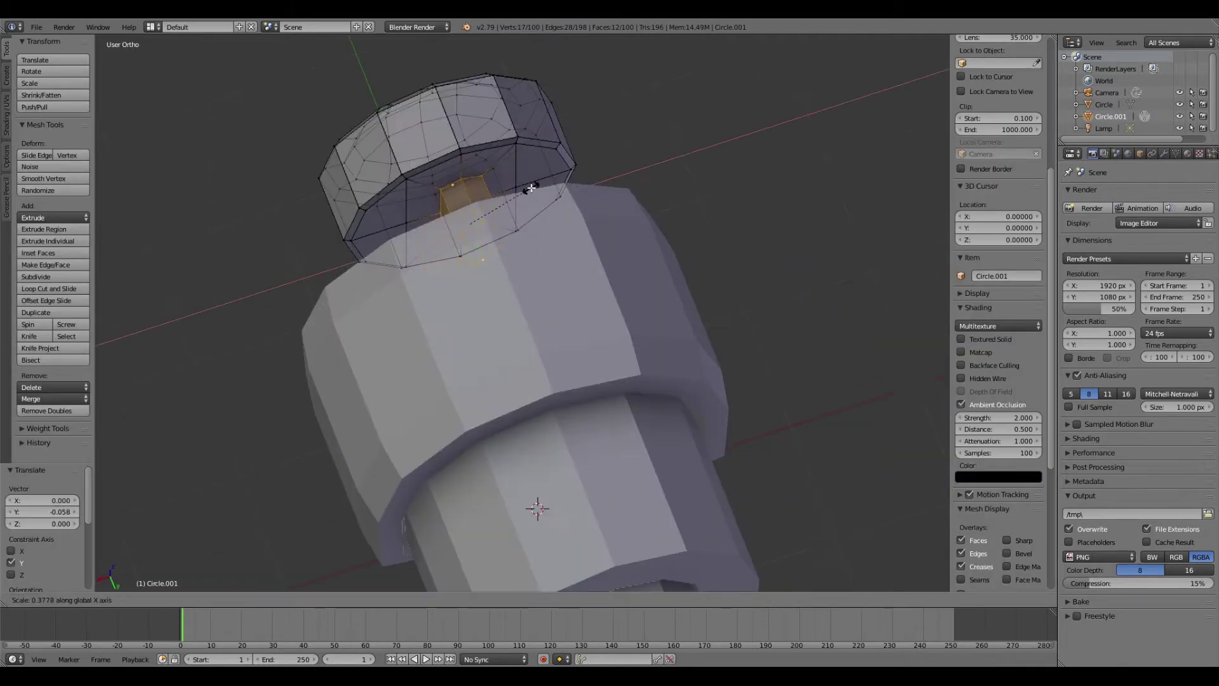
pyautogui.click(530, 188)
pyautogui.press('KP_3')
pyautogui.moveTo(401, 227)
pyautogui.mouseDown(button='middle')
pyautogui.moveTo(438, 286)
pyautogui.moveTo(483, 292)
pyautogui.mouseUp(button='middle')
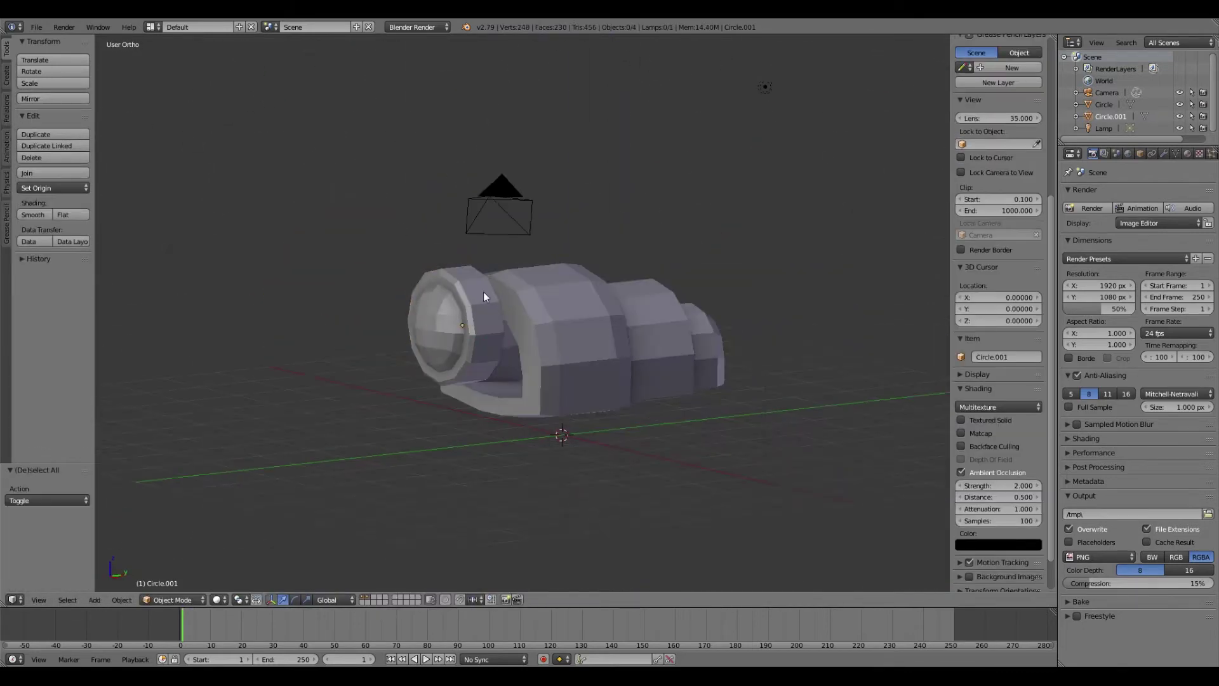
pyautogui.rightClick(483, 292)
pyautogui.press('Tab')
# Scale the whole body shell to 0.95 along X with sx.95.
pyautogui.press('KP_1')
pyautogui.press('a')
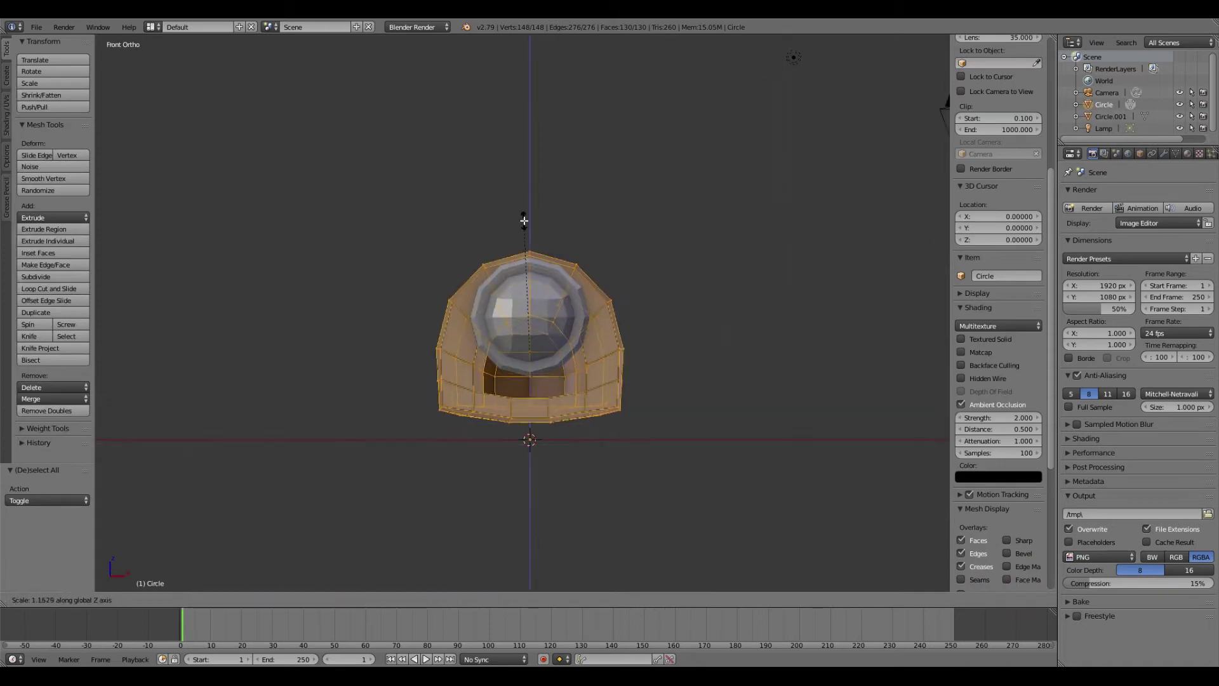
pyautogui.press('Escape')
pyautogui.moveTo(532, 314)
pyautogui.mouseDown(button='middle')
pyautogui.moveTo(698, 381)
pyautogui.moveTo(593, 402)
pyautogui.moveTo(741, 522)
pyautogui.moveTo(735, 49)
pyautogui.moveTo(386, 590)
pyautogui.mouseUp(button='middle')
pyautogui.write('sx.95')
pyautogui.press('Return')
pyautogui.scroll(4, 699, 381)
pyautogui.press('Tab')
pyautogui.press('Tab')
# Add edge loops to the body and fill its gaps with new faces.
pyautogui.hotkey('ctrl', 'r')
pyautogui.click(644, 478)
pyautogui.press('z')
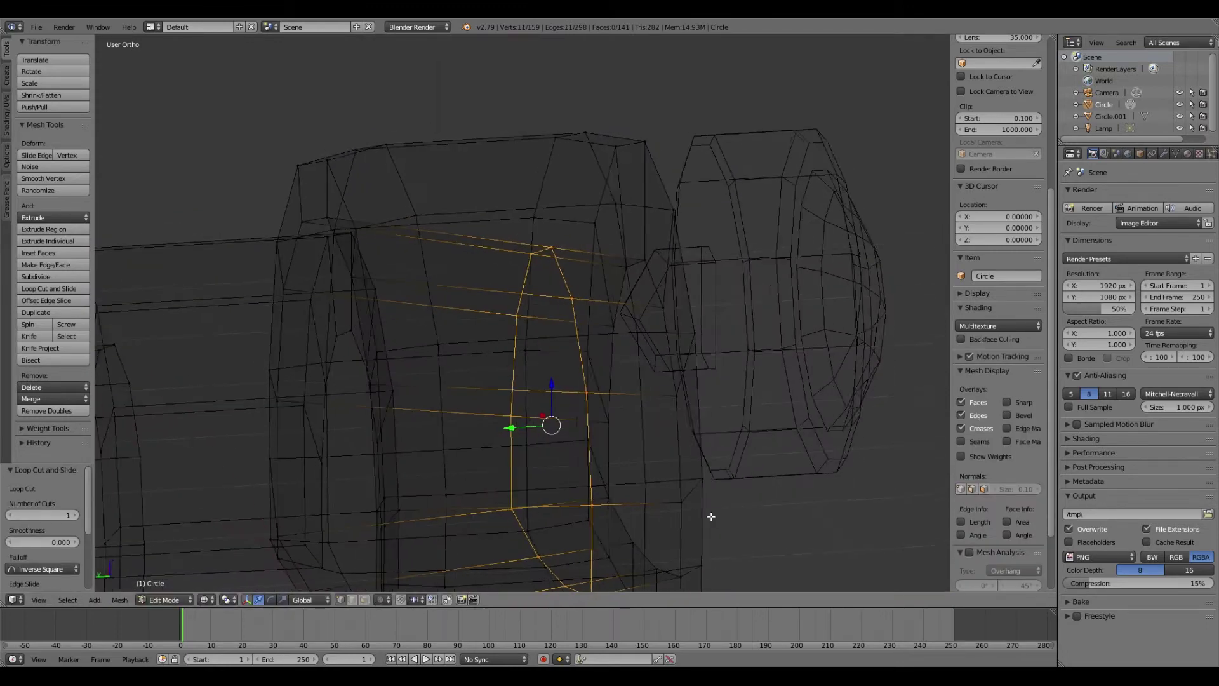
pyautogui.moveTo(708, 512)
pyautogui.mouseDown(button='middle')
pyautogui.moveTo(642, 443)
pyautogui.moveTo(400, 528)
pyautogui.mouseUp(button='middle')
pyautogui.press('f')
pyautogui.keyDown('alt'); pyautogui.rightClick(400, 528); pyautogui.keyUp('alt')
pyautogui.hotkey('ctrl', 'r')
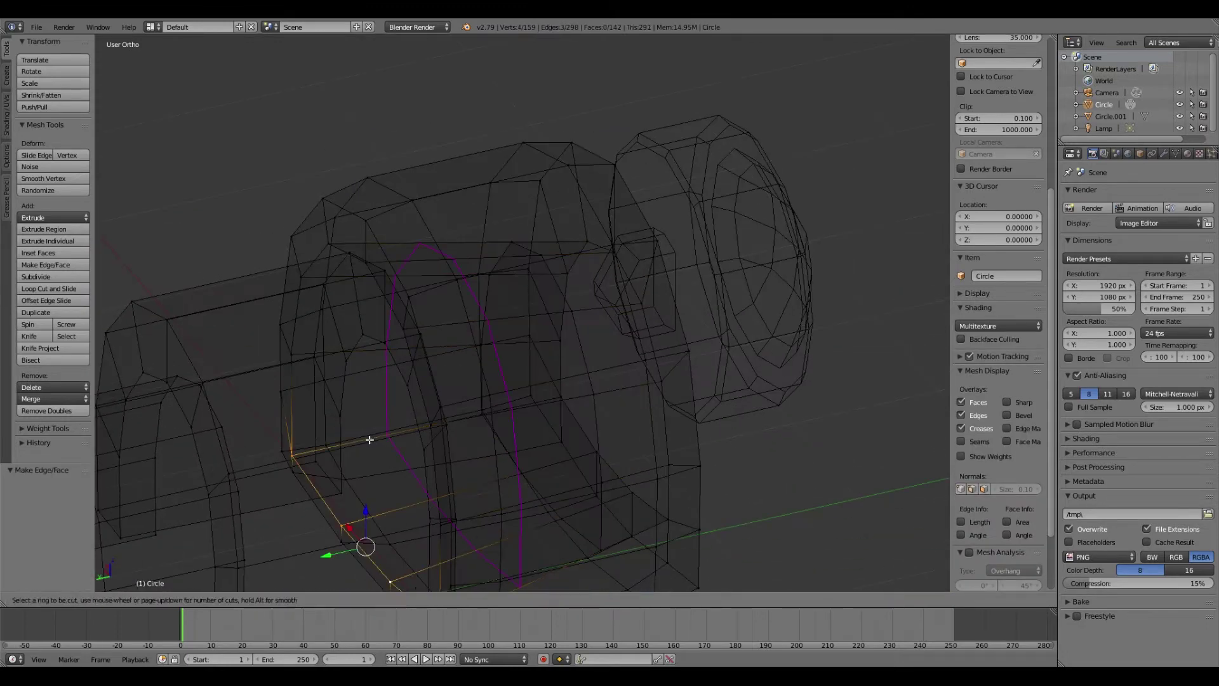
pyautogui.moveTo(408, 428); pyautogui.dragTo(536, 408, button='middle')
pyautogui.press('f')
pyautogui.moveTo(566, 368)
pyautogui.mouseDown(button='middle')
pyautogui.moveTo(558, 315)
pyautogui.moveTo(508, 355)
pyautogui.mouseUp(button='middle')
# Select the inner arch face strip, then return to Object Mode with solid shading.
pyautogui.click(364, 600)
pyautogui.moveTo(444, 381)
pyautogui.mouseDown(button='middle')
pyautogui.moveTo(527, 419)
pyautogui.moveTo(488, 490)
pyautogui.moveTo(380, 429)
pyautogui.mouseUp(button='middle')
pyautogui.keyDown('shift'); pyautogui.rightClick(585, 354); pyautogui.keyUp('shift')
pyautogui.keyDown('shift'); pyautogui.rightClick(520, 305); pyautogui.keyUp('shift')
pyautogui.keyDown('ctrl'); pyautogui.keyDown('shift'); pyautogui.rightClick(457, 413); pyautogui.keyUp('shift'); pyautogui.keyUp('ctrl')
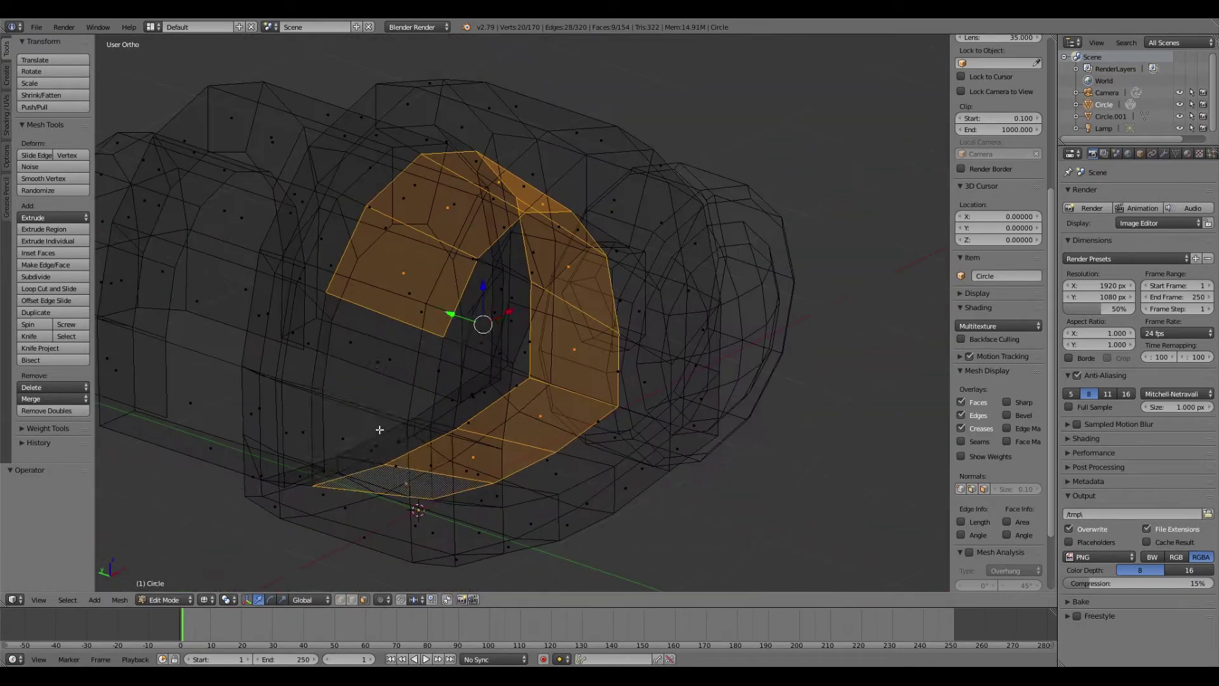
pyautogui.press('Tab')
pyautogui.press('z')
pyautogui.press('a')
pyautogui.moveTo(373, 361)
pyautogui.mouseDown(button='middle')
pyautogui.moveTo(690, 406)
pyautogui.moveTo(571, 406)
pyautogui.mouseUp(button='middle')
pyautogui.moveTo(635, 331); pyautogui.dragTo(775, 313, button='middle')
# Narrow the selected body edges along X and extrude the underside region in place.
pyautogui.press('Tab')
pyautogui.scroll(3, 774, 314)
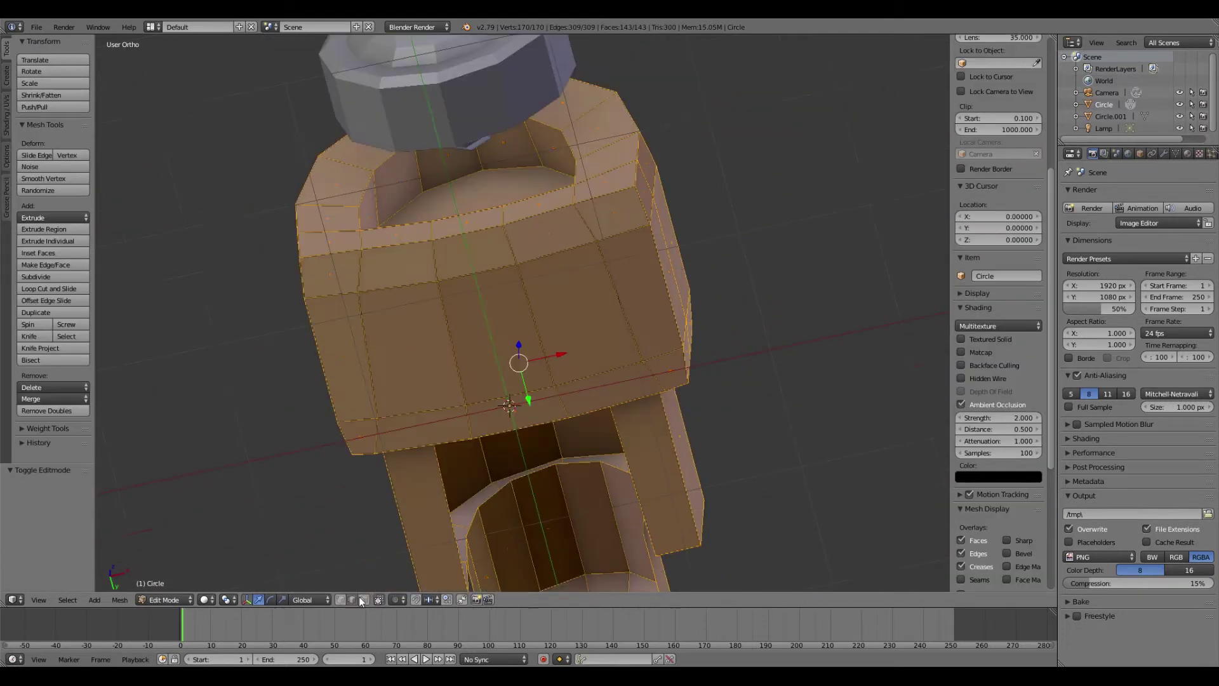
pyautogui.press('s')
pyautogui.press('x')
pyautogui.click(733, 293)
pyautogui.press('KP_1')
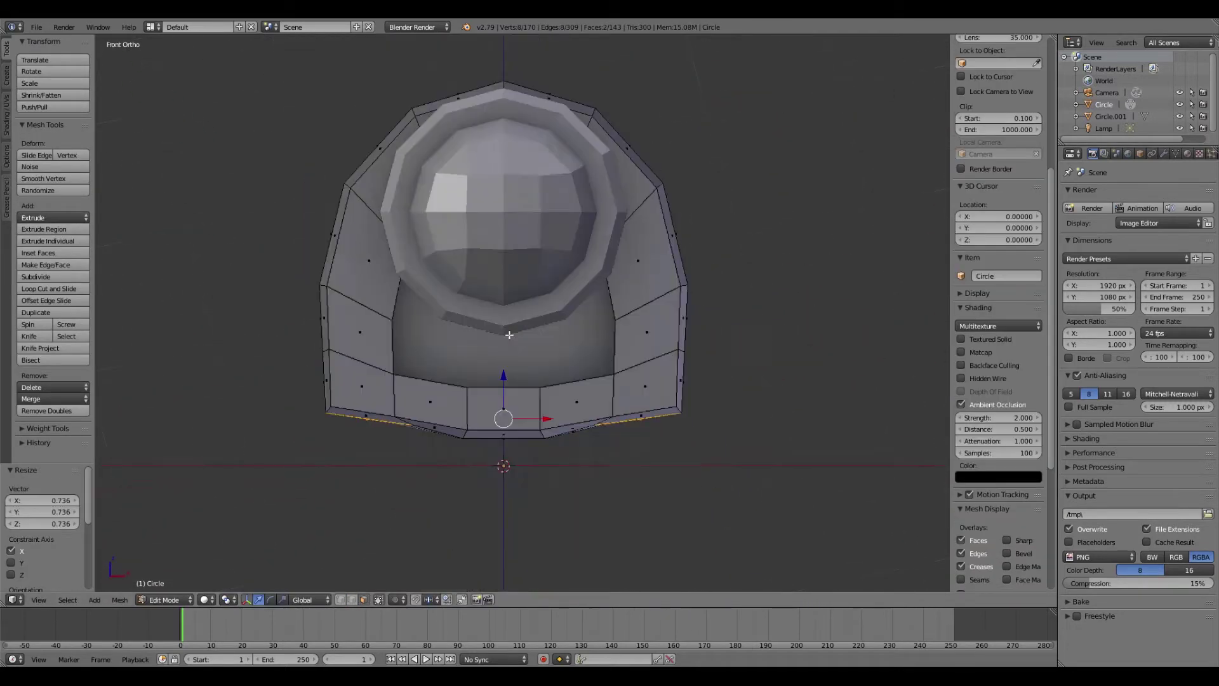
pyautogui.press('e')
pyautogui.press('Escape')
# Shrink the extruded underside face inward to form a square leg socket.
pyautogui.click(294, 558)
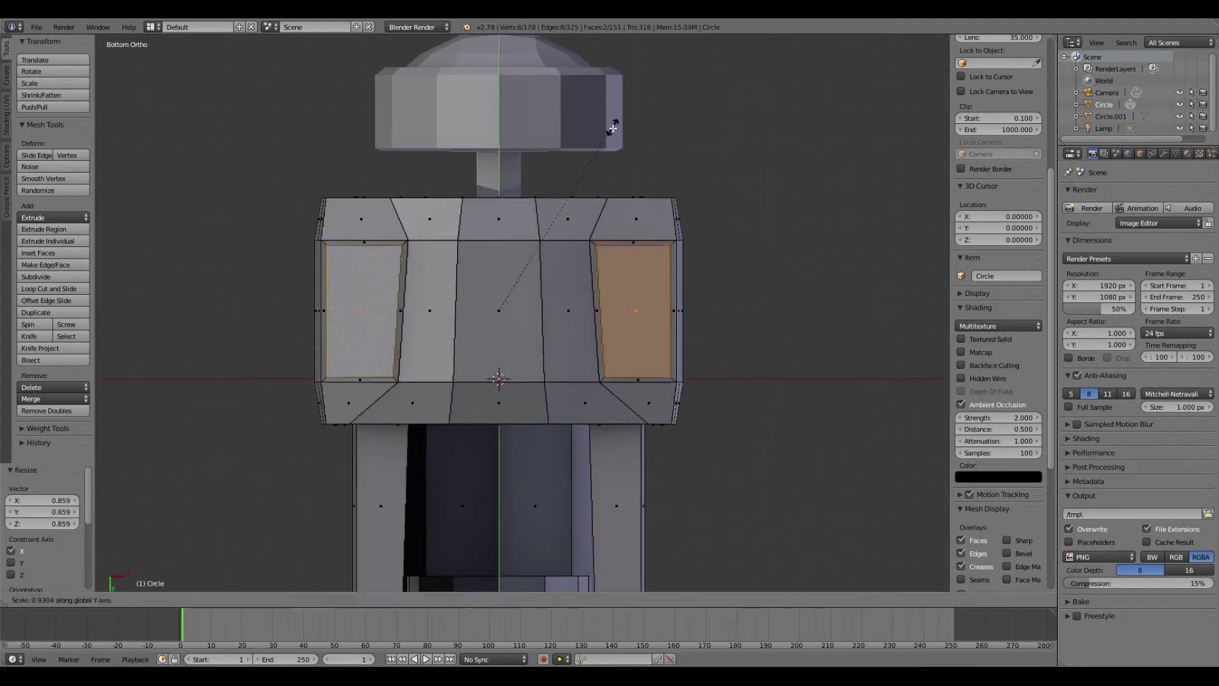
pyautogui.moveTo(713, 239)
pyautogui.mouseDown(button='middle')
pyautogui.moveTo(673, 286)
pyautogui.moveTo(639, 374)
pyautogui.mouseUp(button='middle')
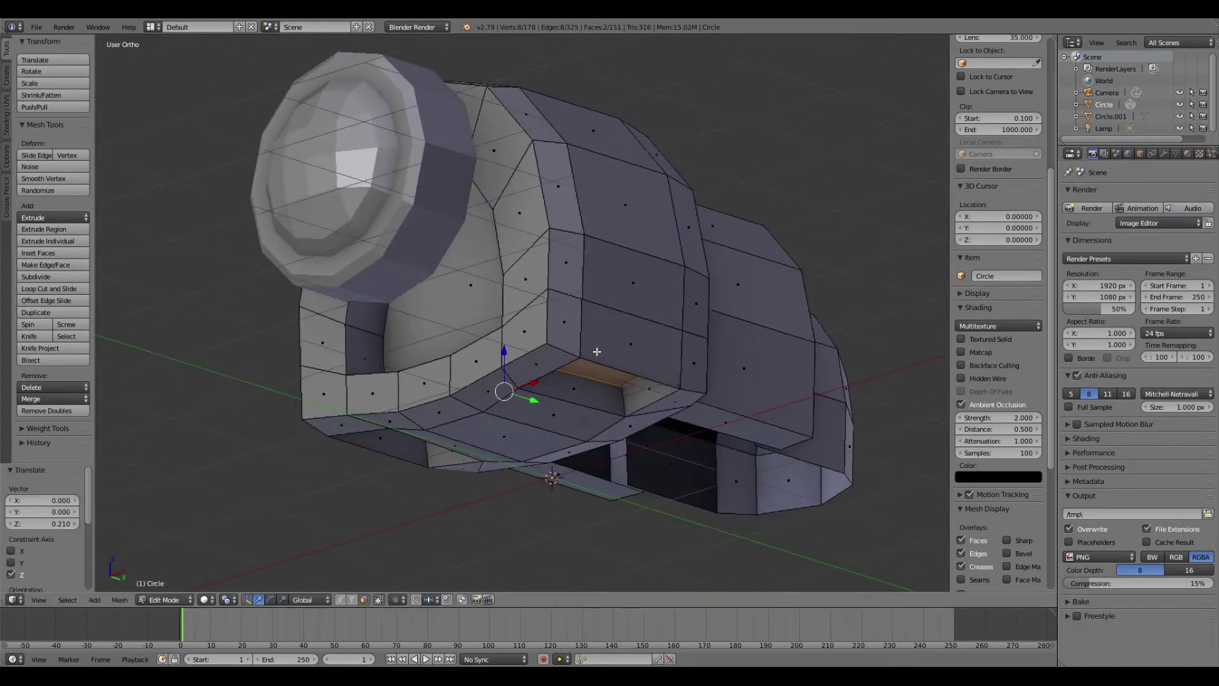
pyautogui.click(625, 380)
pyautogui.press('ctrl+KP_1')
pyautogui.moveTo(731, 308); pyautogui.dragTo(690, 373, button='middle')
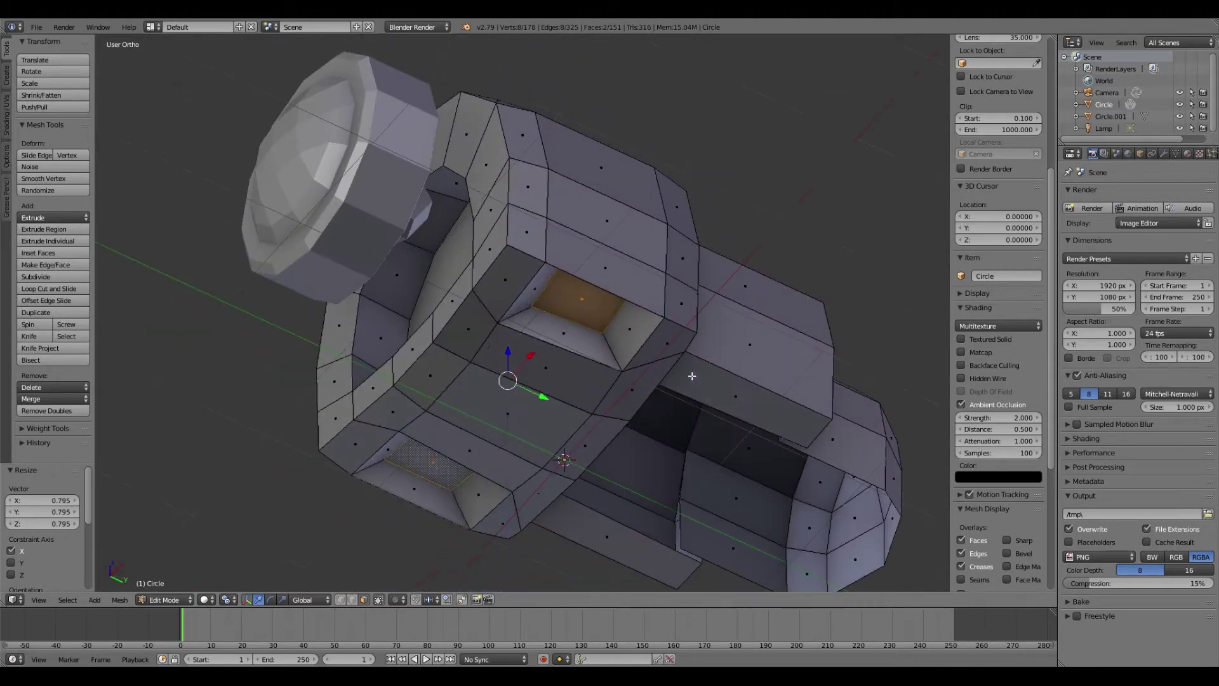
pyautogui.press('Tab')
pyautogui.moveTo(376, 321); pyautogui.dragTo(466, 356, button='middle')
# Tuck in the body's lower front edge loop by scaling it along X.
pyautogui.press('Tab')
pyautogui.moveTo(709, 362); pyautogui.dragTo(637, 411, button='middle')
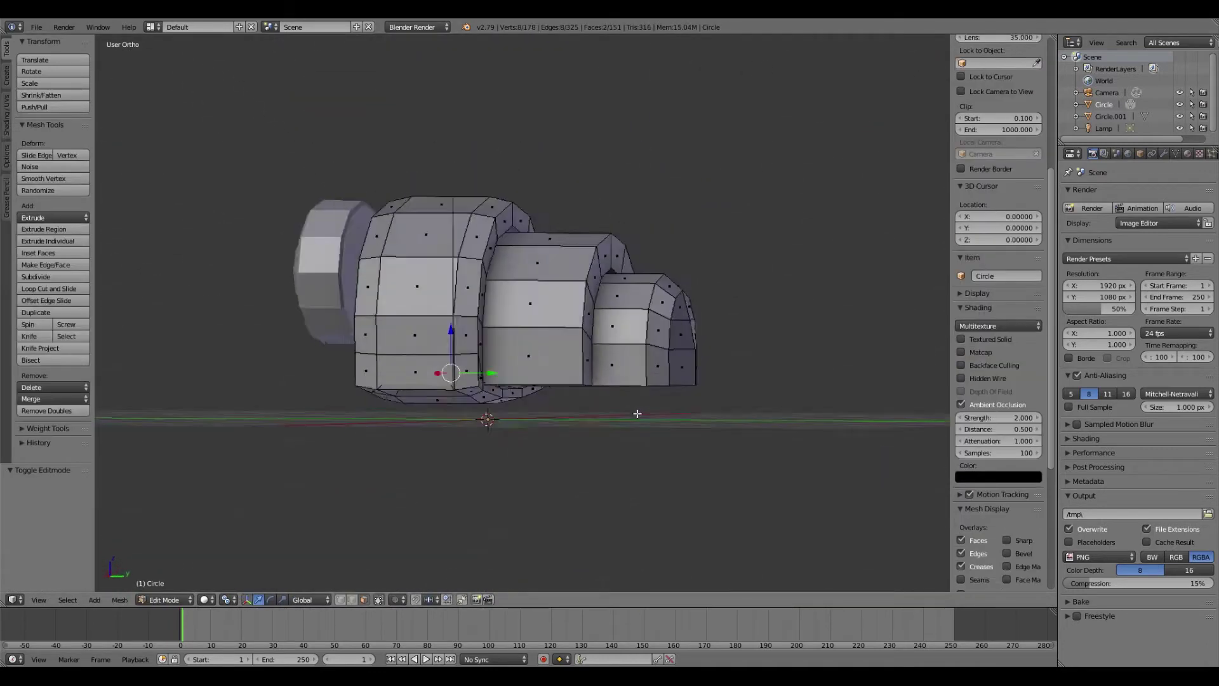
pyautogui.keyDown('alt'); pyautogui.click(653, 381); pyautogui.keyUp('alt')
pyautogui.press('ctrl+KP_7')
pyautogui.scroll(4, 669, 318)
pyautogui.press('s')
pyautogui.press('x')
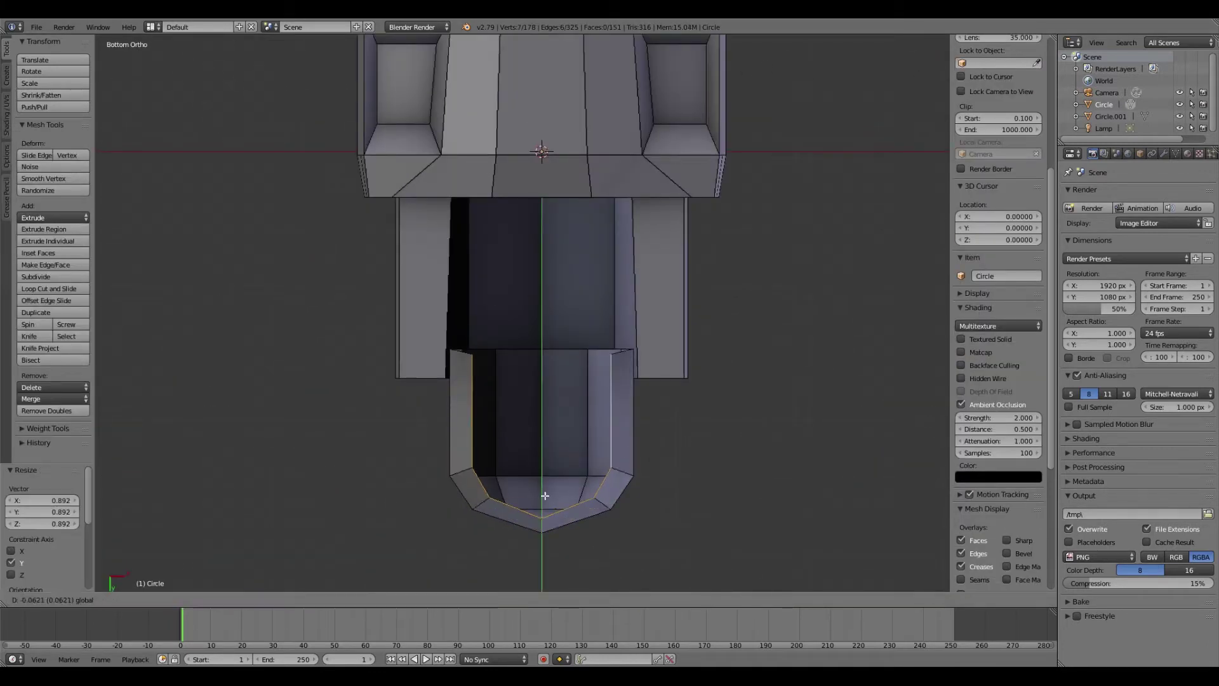
pyautogui.click(544, 495)
# Raise the lower front edges straight up along Z.
pyautogui.moveTo(545, 496); pyautogui.dragTo(450, 422, button='middle')
pyautogui.press('g')
pyautogui.press('z')
pyautogui.click(450, 421)
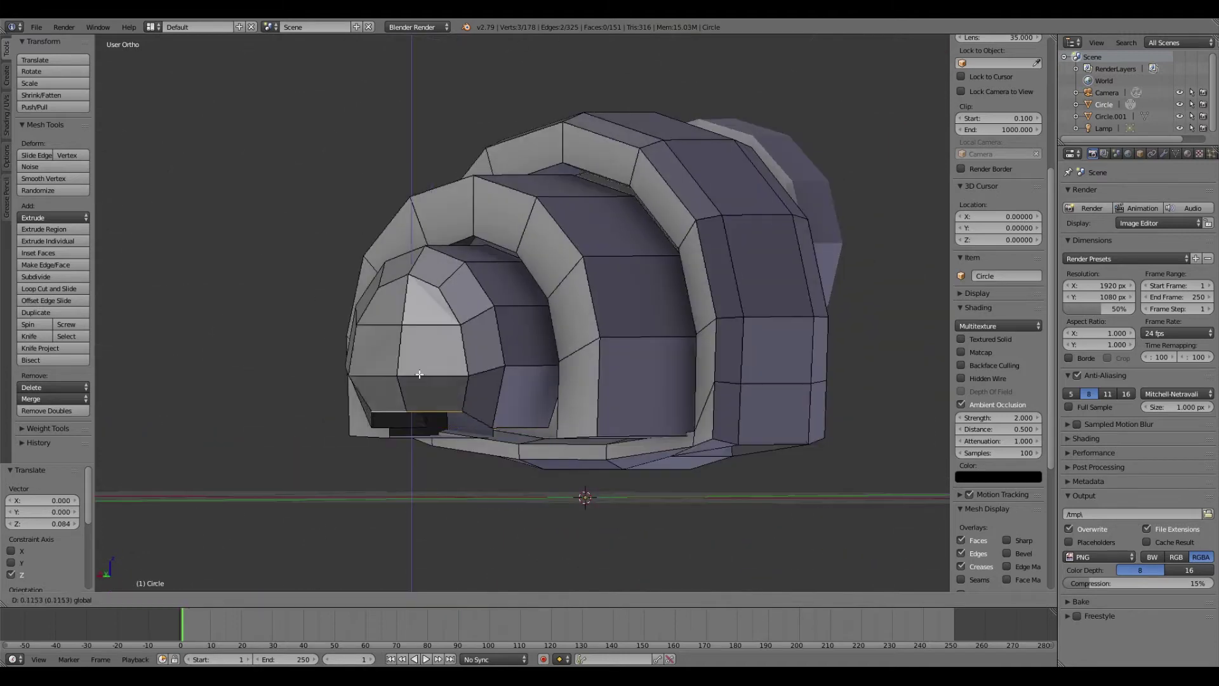
pyautogui.click(419, 375)
pyautogui.moveTo(419, 374); pyautogui.dragTo(403, 414, button='middle')
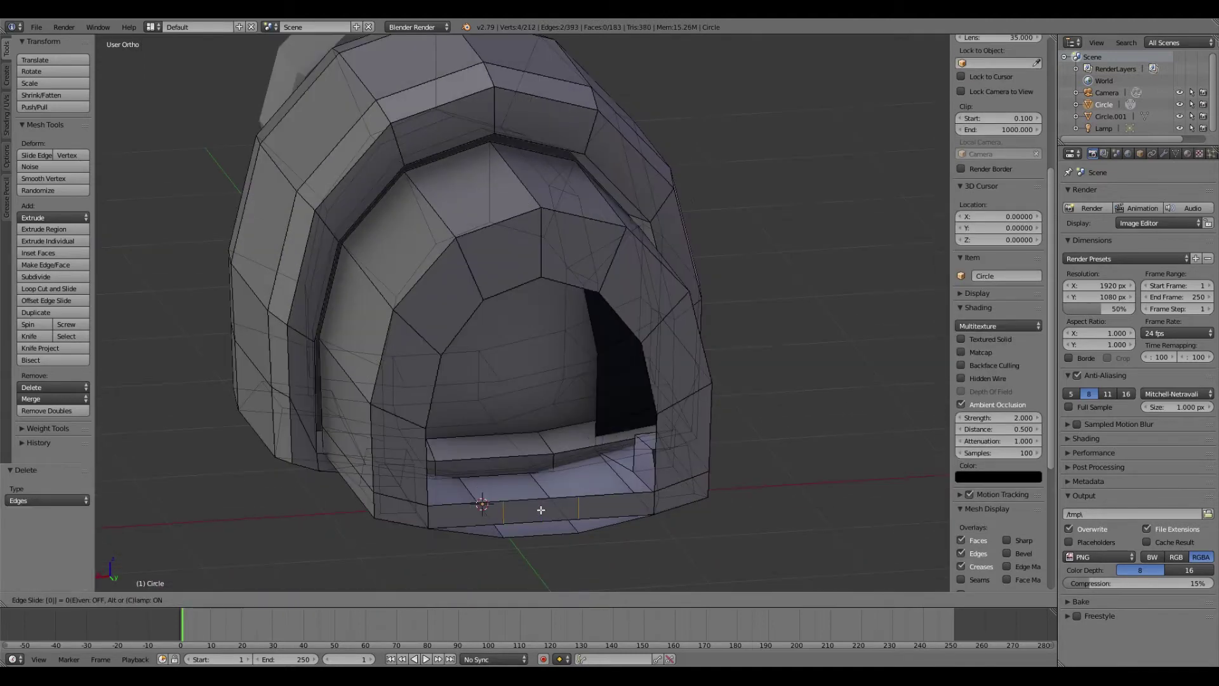
# Add a loop cut through the body's smaller arch section.
pyautogui.click(508, 543)
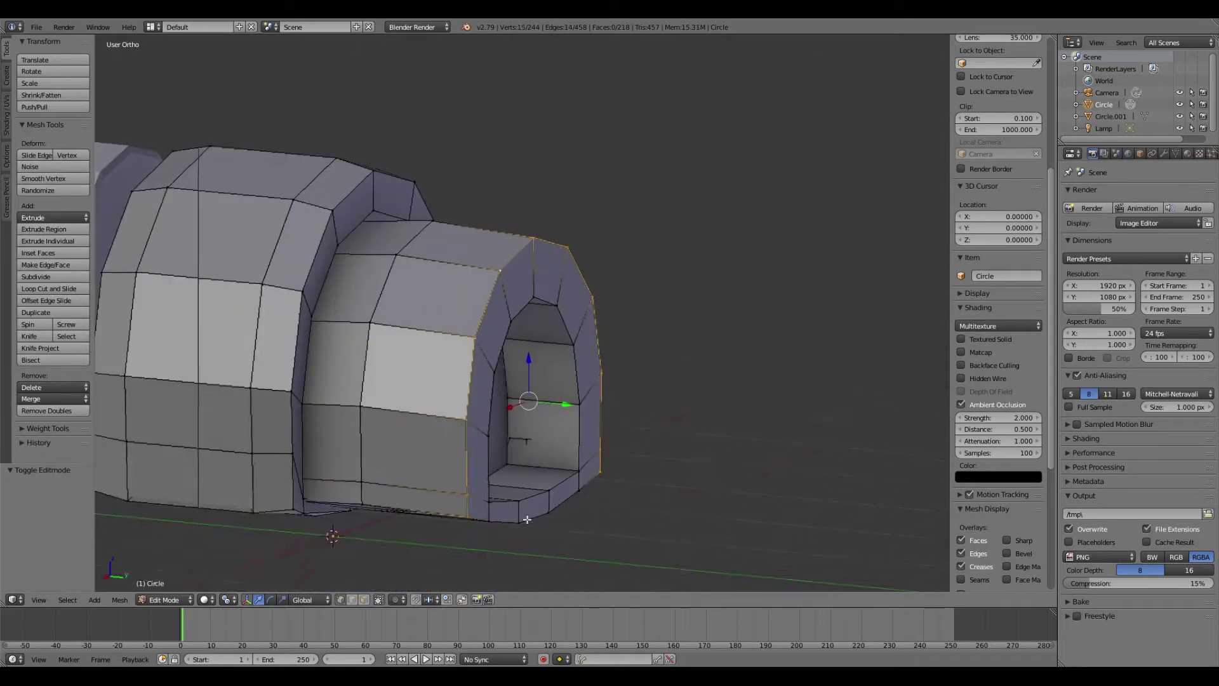
pyautogui.scroll(-3, 691, 492)
# Add a new cube beside the body in wireframe view.
pyautogui.press('Tab')
pyautogui.press('a')
pyautogui.moveTo(622, 482); pyautogui.dragTo(553, 266, button='middle')
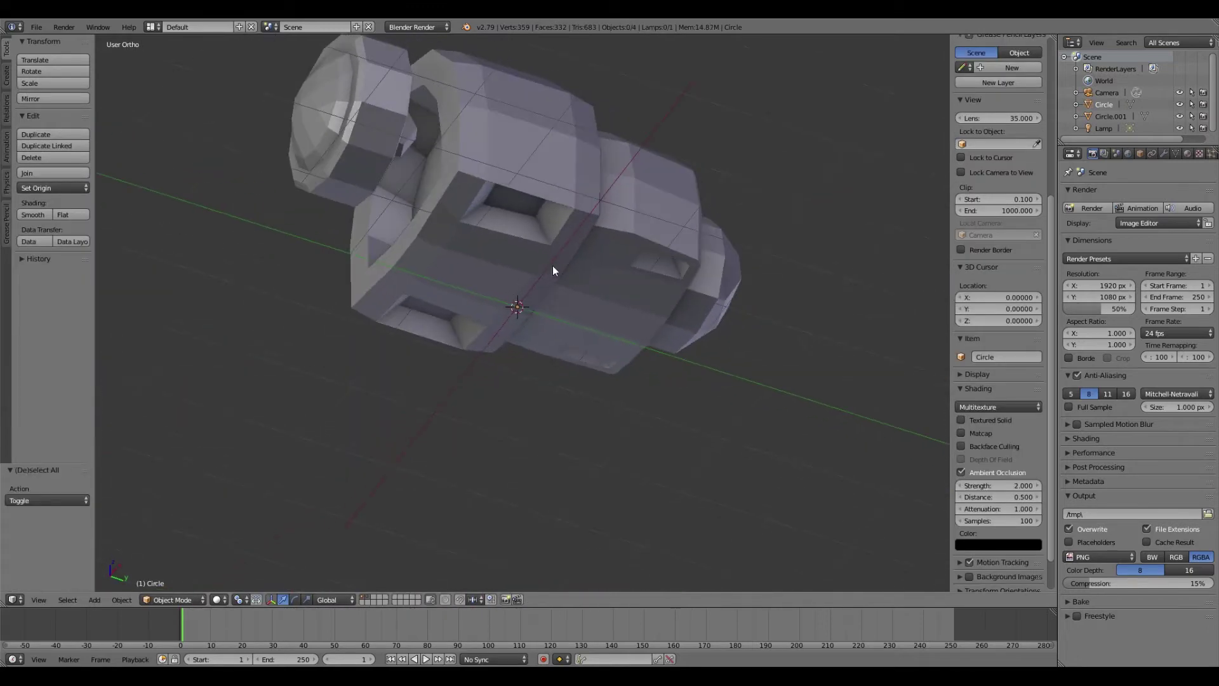
pyautogui.press('KP_3')
pyautogui.hotkey('shift', 'a')
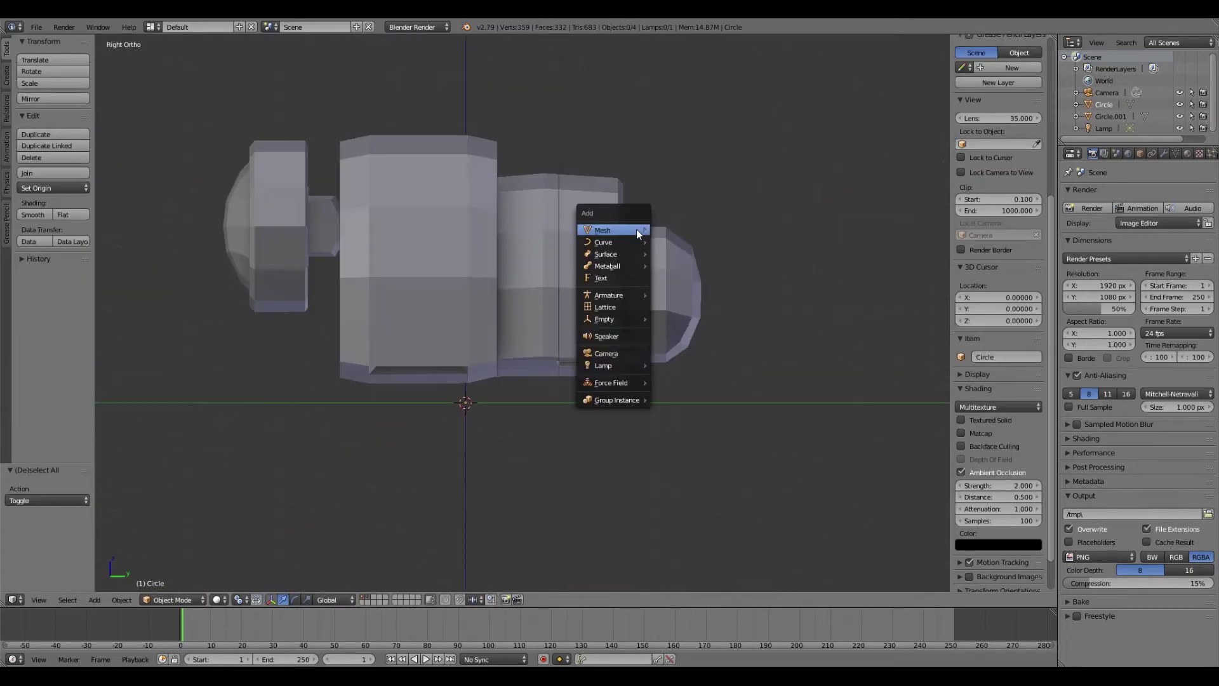
pyautogui.click(688, 243)
pyautogui.press('z')
# Scale the cube into a tall, thin leg block.
pyautogui.press('Tab')
pyautogui.press('s')
pyautogui.press('s')
pyautogui.press('y')
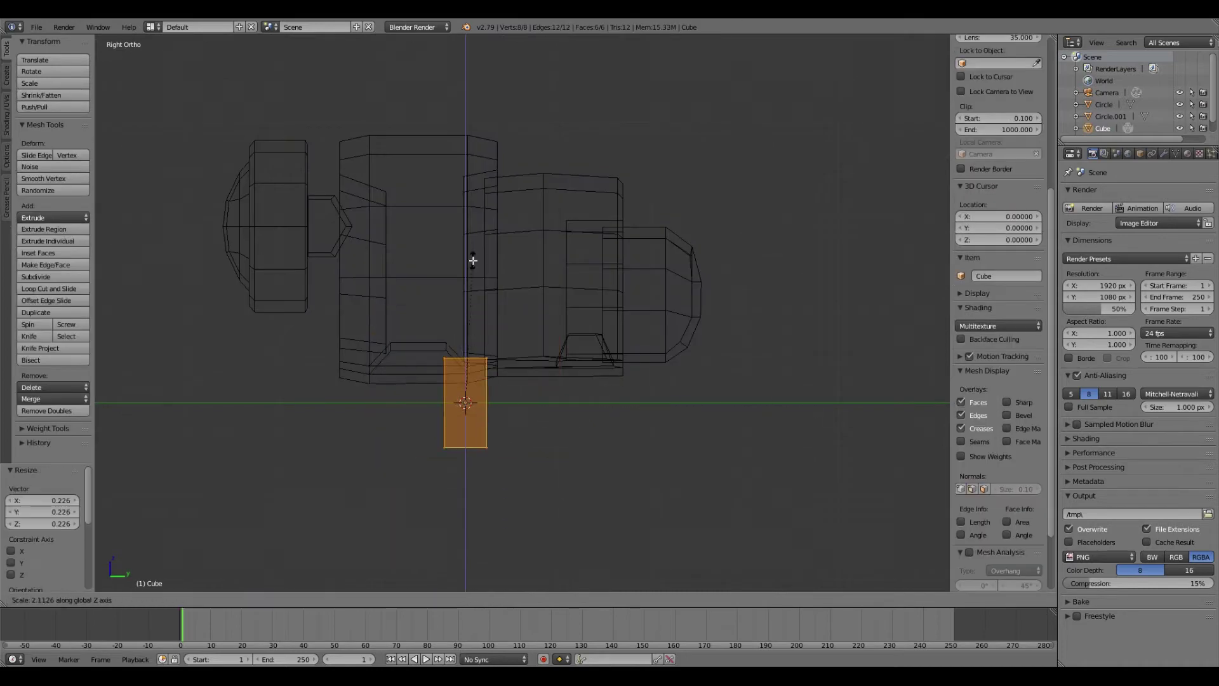
pyautogui.press('KP_1')
# Narrow the whole leg block along the X axis.
pyautogui.press('s')
pyautogui.press('KP_3')
pyautogui.press('z')
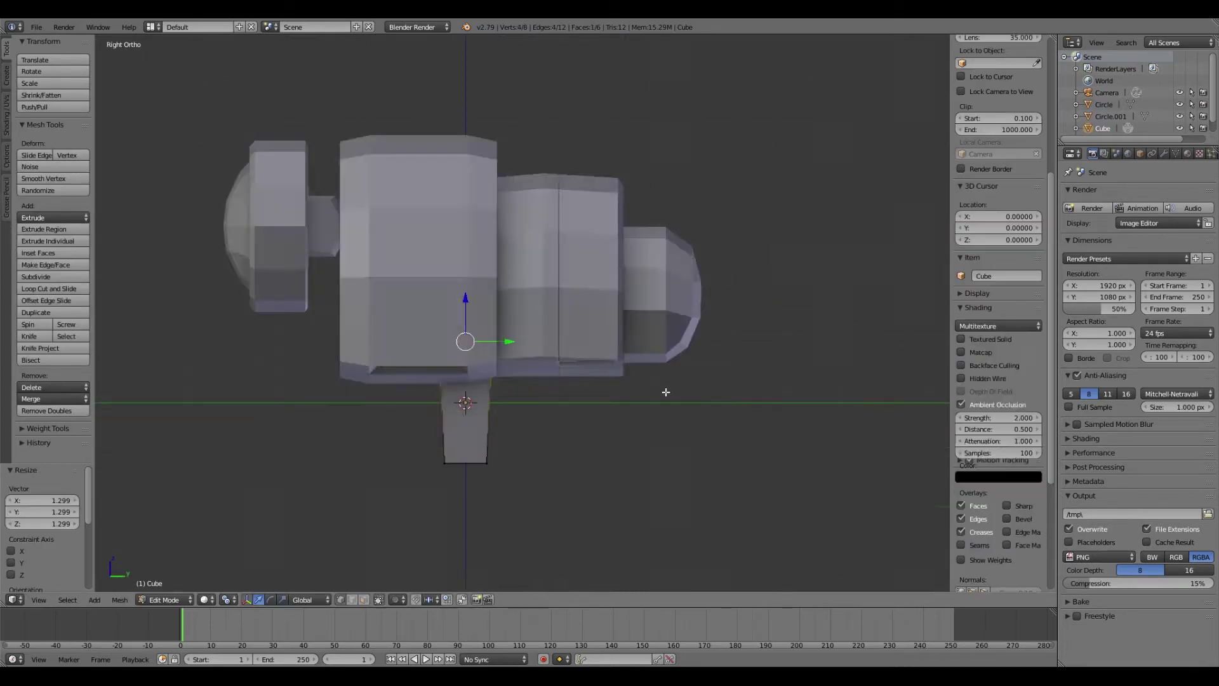
pyautogui.press('z')
pyautogui.press('KP_1')
pyautogui.press('a')
pyautogui.press('a')
pyautogui.press('s')
pyautogui.press('x')
pyautogui.click(793, 341)
# Position the leg block under the right body socket and bring up its modifier list.
pyautogui.press('KP_7')
pyautogui.press('g')
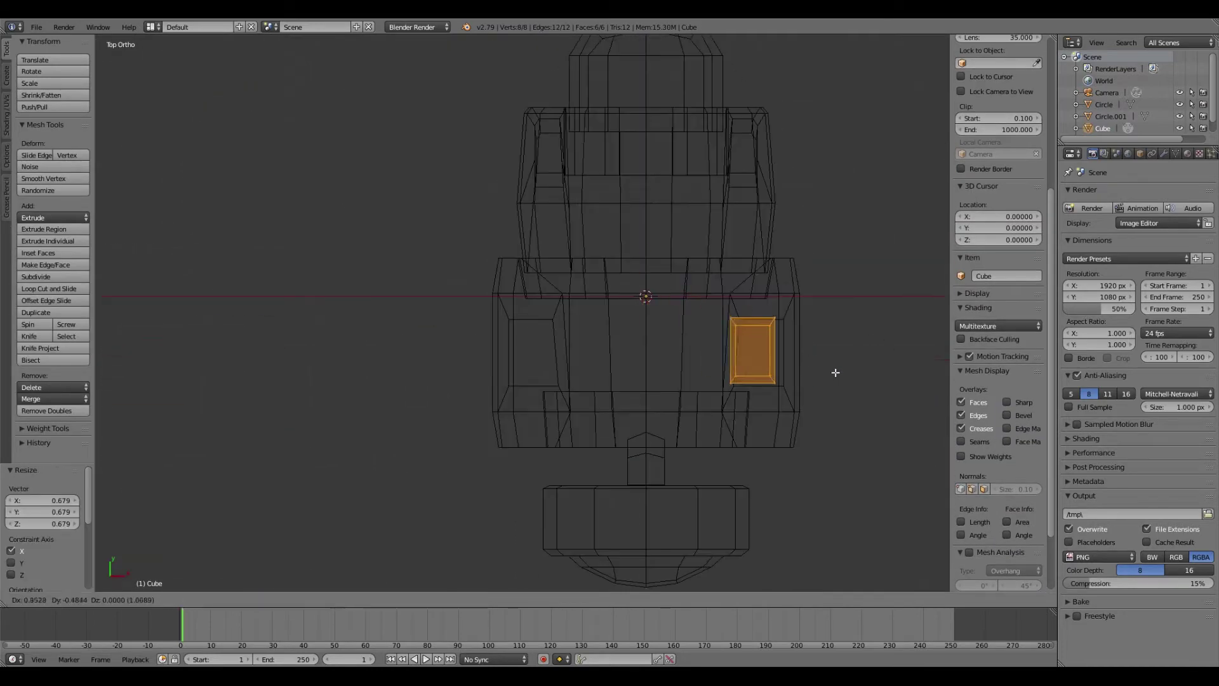
pyautogui.click(836, 372)
pyautogui.scroll(3, 835, 362)
pyautogui.click(755, 363)
pyautogui.press('KP_3')
pyautogui.press('KP_Decimal')
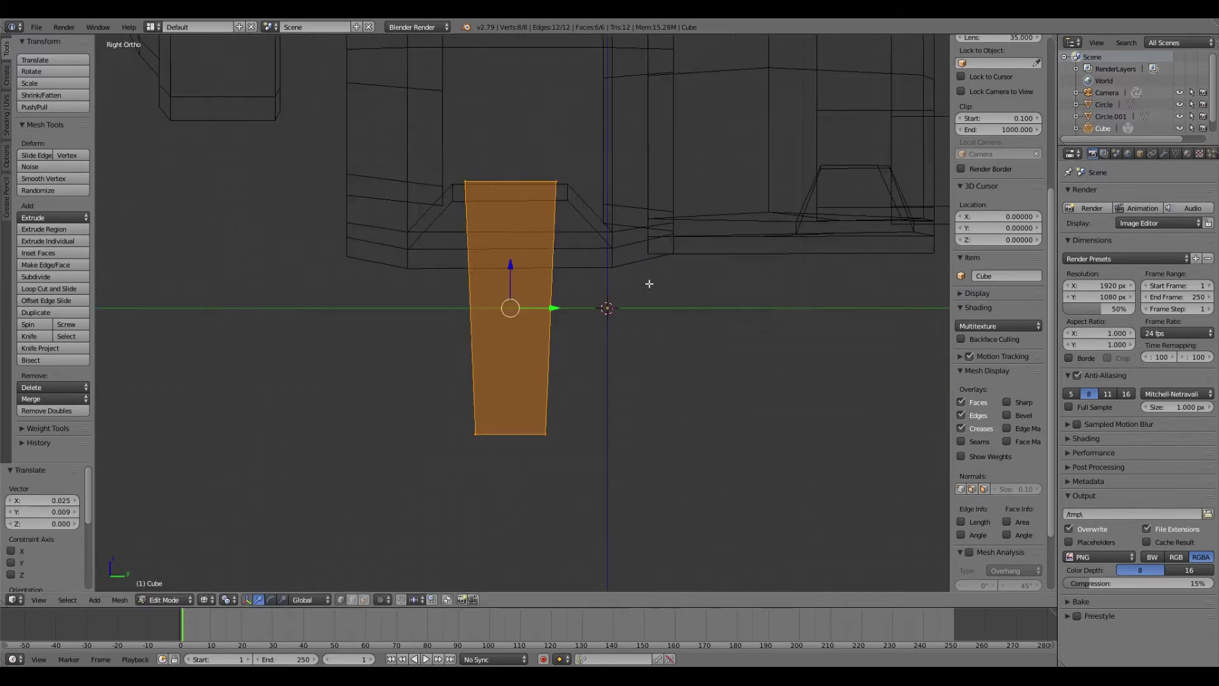
pyautogui.press('Tab')
pyautogui.click(1164, 153)
pyautogui.click(1138, 193)
# Mirror the leg to the other side and add a loop cut to it.
pyautogui.click(981, 280)
pyautogui.moveTo(793, 355); pyautogui.dragTo(840, 355, button='middle')
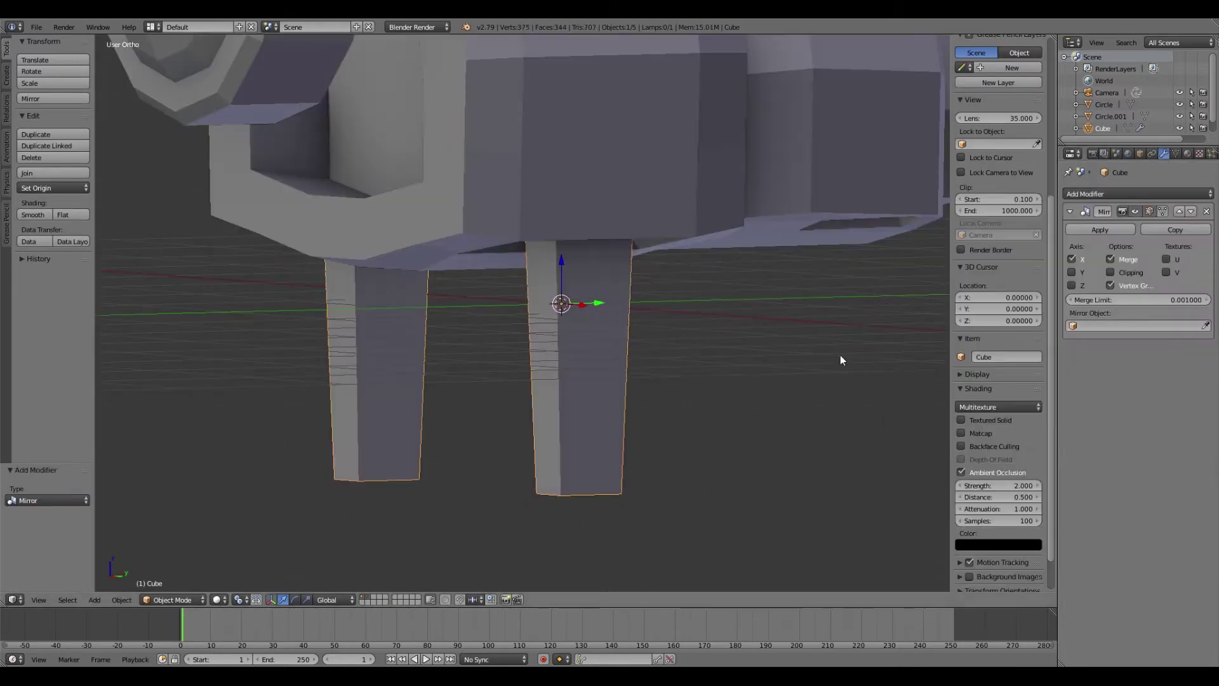
pyautogui.press('Tab')
pyautogui.moveTo(604, 517)
pyautogui.mouseDown(button='middle')
pyautogui.moveTo(794, 489)
pyautogui.moveTo(734, 496)
pyautogui.moveTo(444, 371)
pyautogui.moveTo(498, 365)
pyautogui.moveTo(552, 331)
pyautogui.mouseUp(button='middle')
pyautogui.press('a')
pyautogui.scroll(3, 552, 330)
pyautogui.click(552, 289)
# Subdivide a leg edge and join two vertices with a new edge.
pyautogui.moveTo(552, 289); pyautogui.dragTo(491, 365, button='middle')
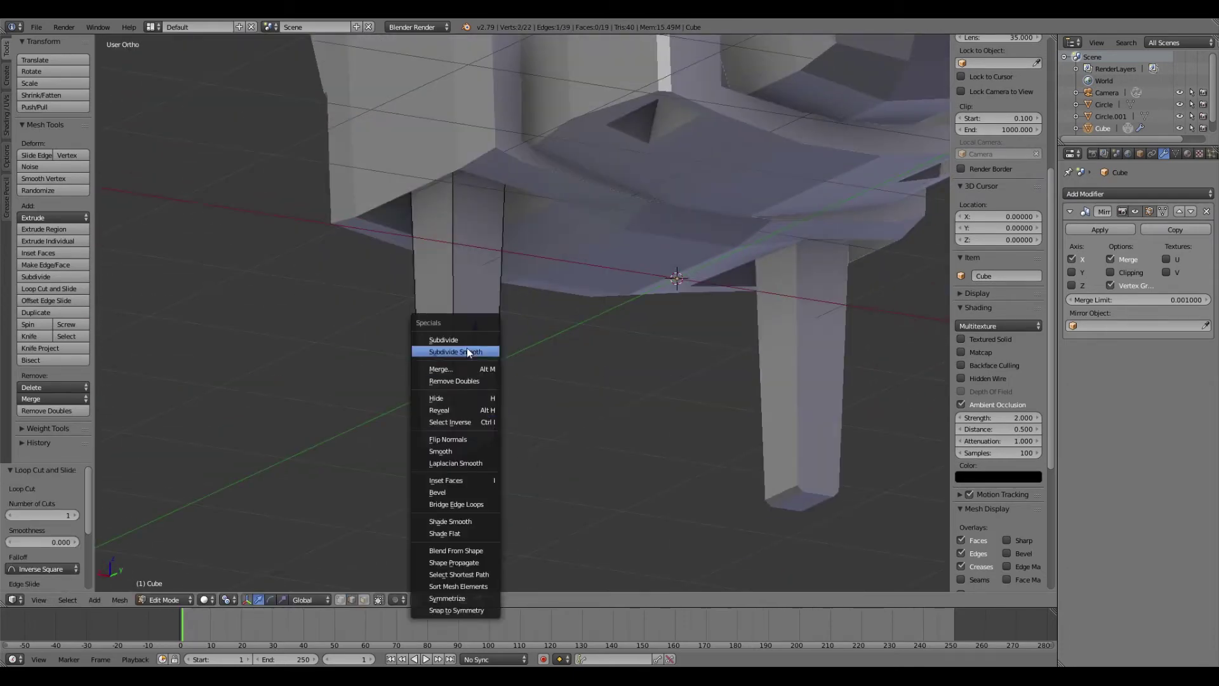
pyautogui.click(468, 351)
pyautogui.scroll(3, 438, 517)
pyautogui.click(408, 424)
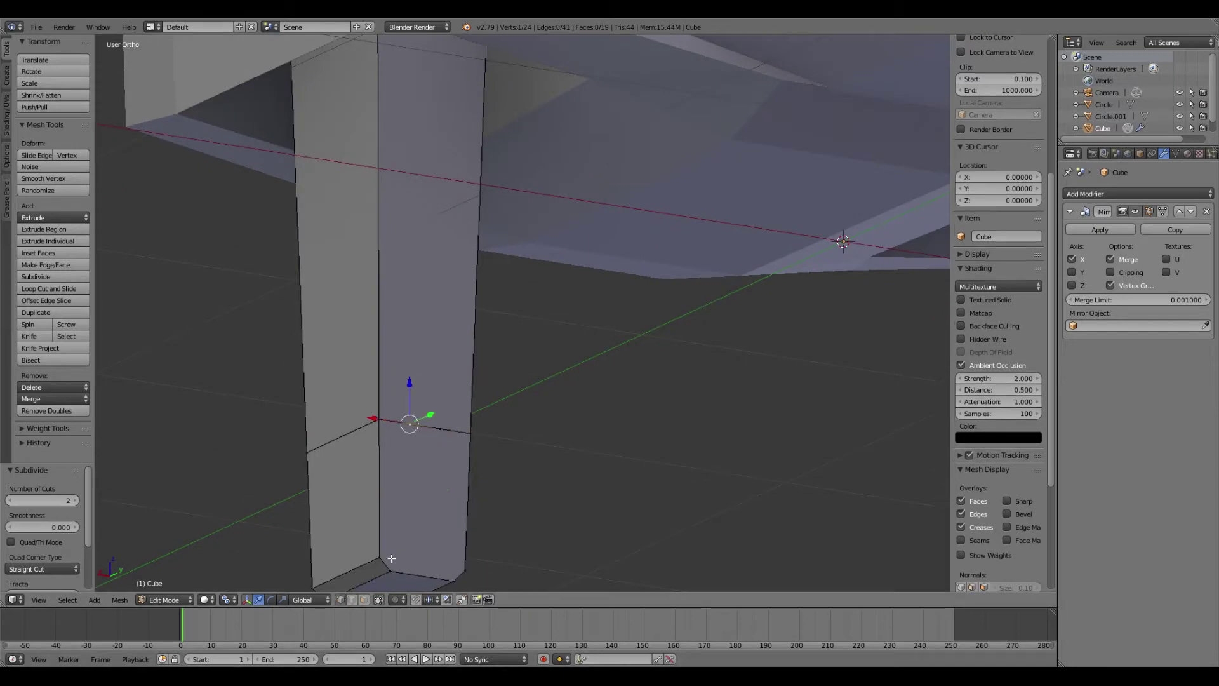
pyautogui.keyDown('shift'); pyautogui.click(392, 557); pyautogui.keyUp('shift')
pyautogui.press('j')
# Widen the new edge on the leg by scaling it.
pyautogui.press('ctrl+KP_1')
pyautogui.press('s')
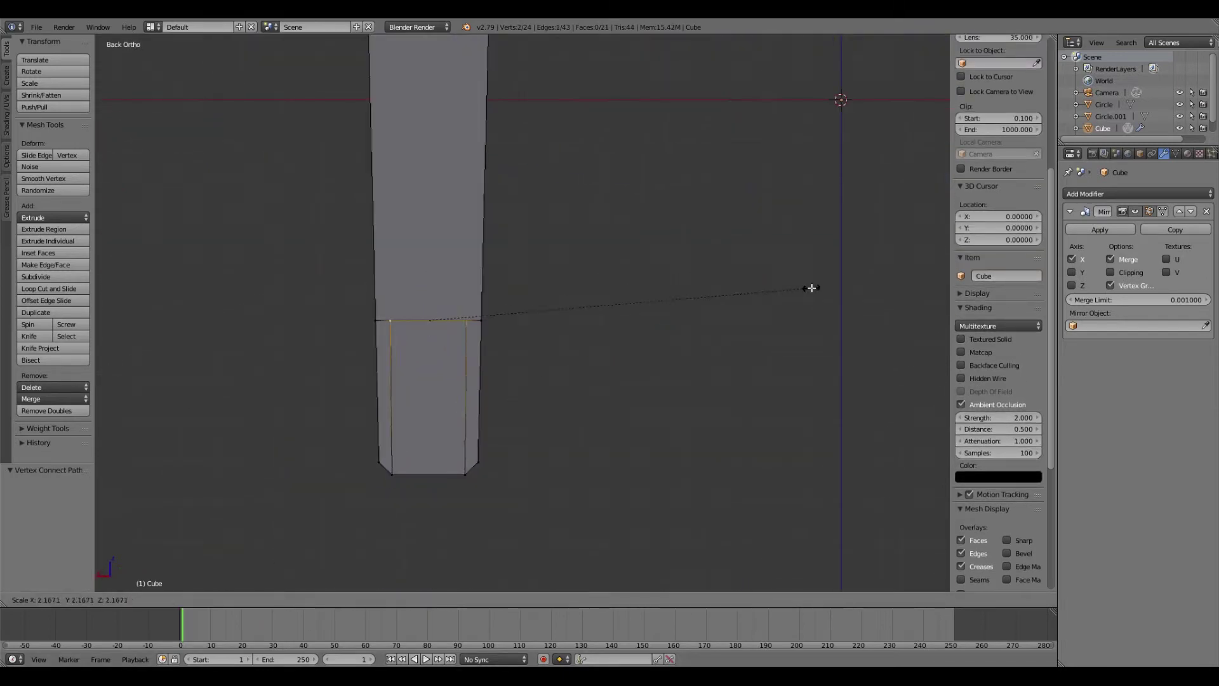
pyautogui.click(811, 286)
pyautogui.moveTo(810, 285); pyautogui.dragTo(548, 266, button='middle')
# Delete the slot faces near the leg's foot and inspect the opening.
pyautogui.press('x')
pyautogui.click(494, 311)
pyautogui.click(506, 190)
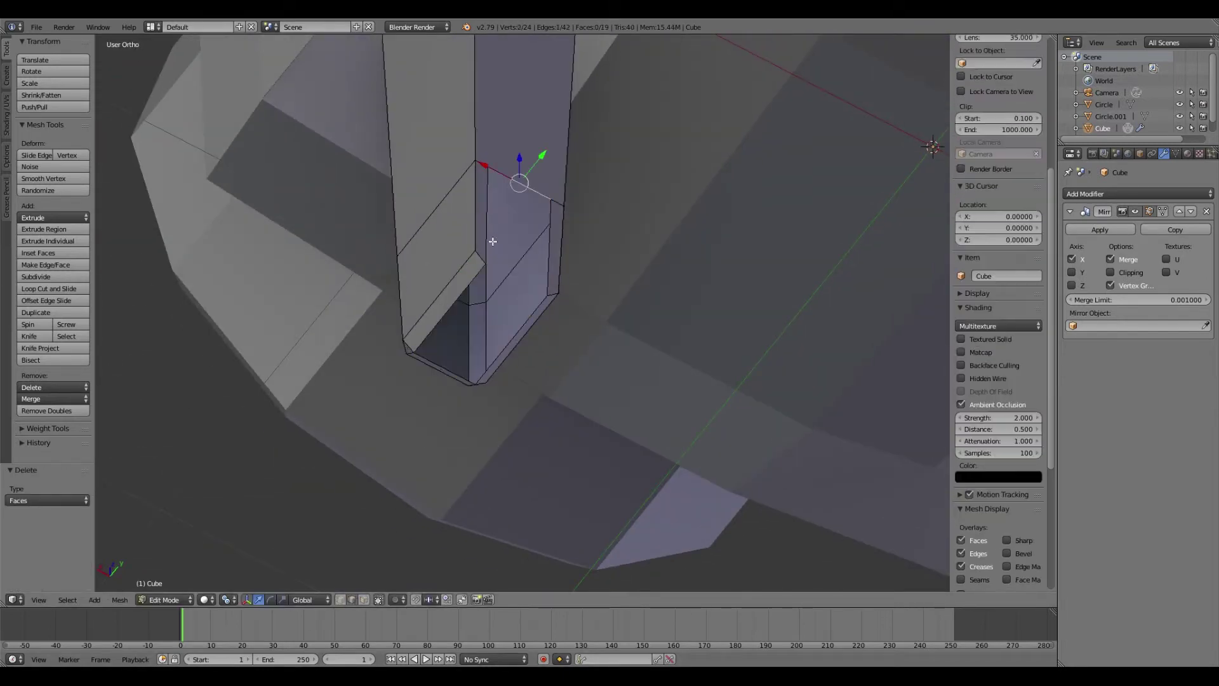
pyautogui.press('KP_3')
pyautogui.moveTo(610, 445)
pyautogui.mouseDown(button='middle')
pyautogui.moveTo(585, 468)
pyautogui.moveTo(448, 473)
pyautogui.mouseUp(button='middle')
pyautogui.press('z')
pyautogui.press('Tab')
pyautogui.scroll(-3, 477, 381)
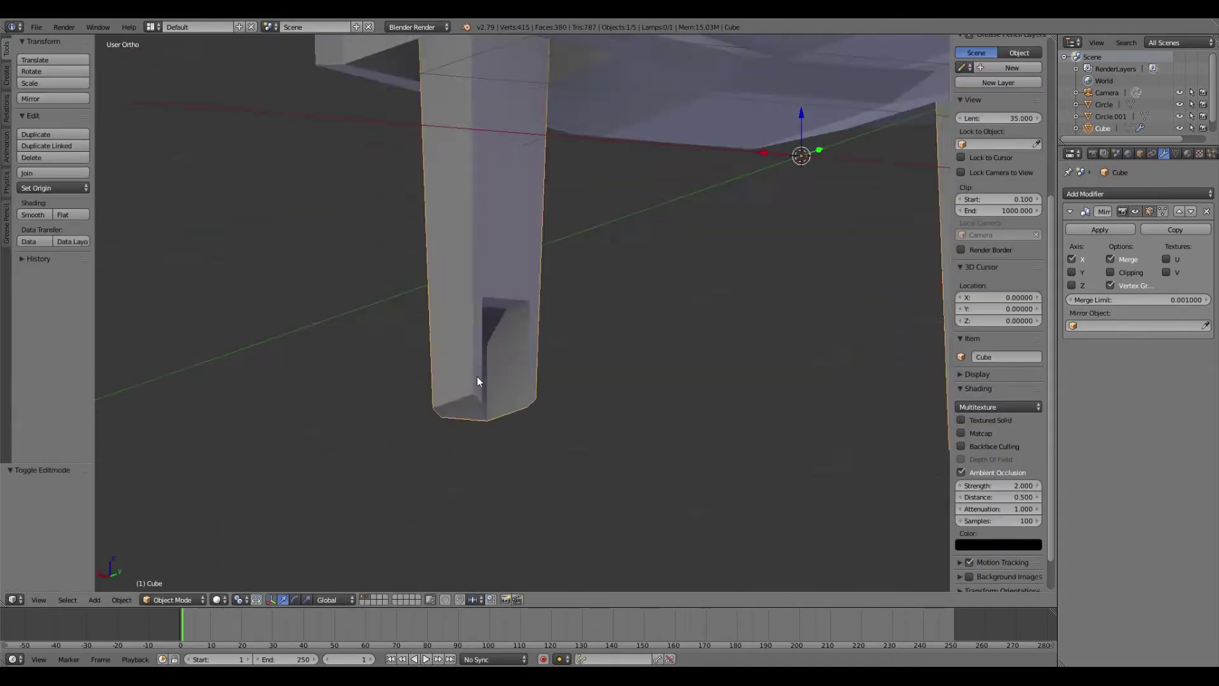
pyautogui.moveTo(478, 381)
pyautogui.mouseDown(button='middle')
pyautogui.moveTo(594, 381)
pyautogui.moveTo(756, 274)
pyautogui.moveTo(698, 280)
pyautogui.mouseUp(button='middle')
pyautogui.press('Tab')
# Scale the whole leg along X and review it from the right side.
pyautogui.press('a')
pyautogui.press('s')
pyautogui.press('x')
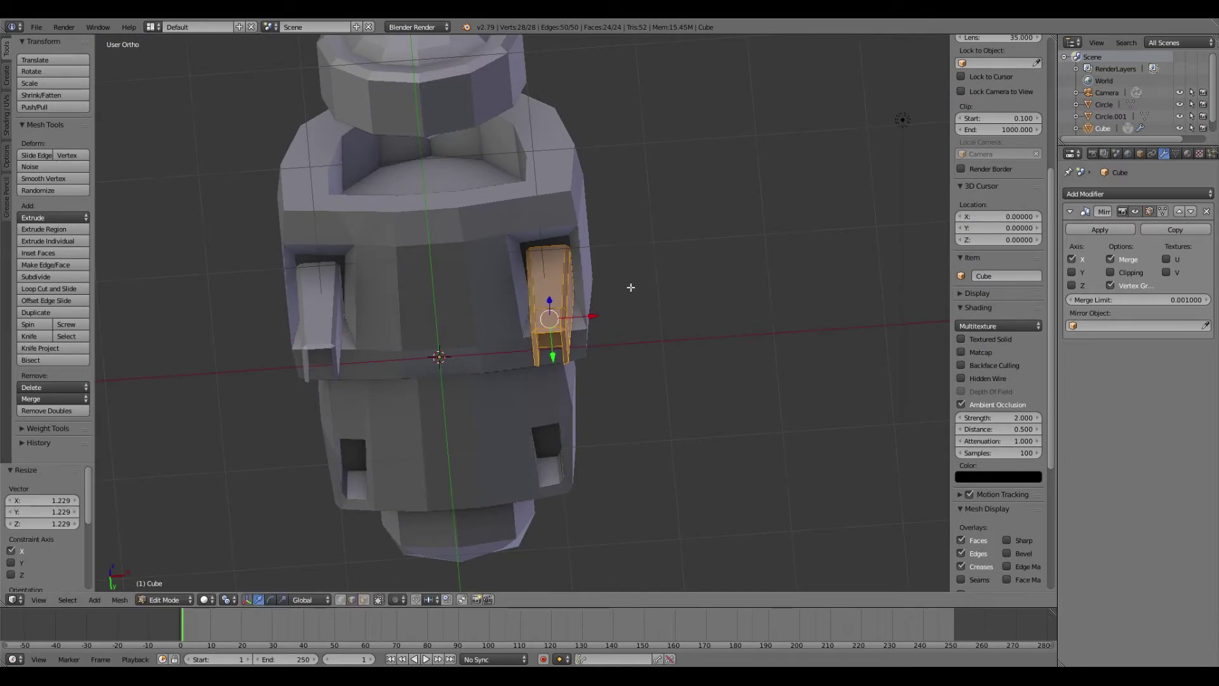
pyautogui.press('z')
pyautogui.press('KP_3')
pyautogui.press('a')
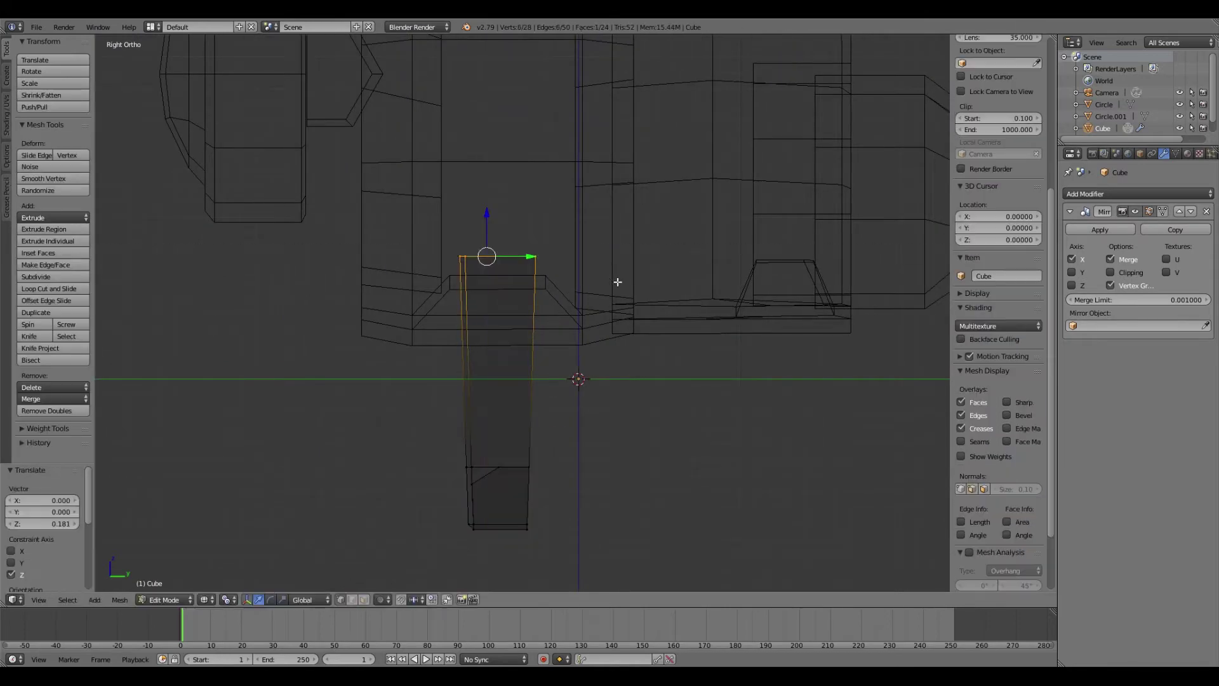
pyautogui.press('z')
# Connect two leg vertices with a new edge.
pyautogui.moveTo(618, 281)
pyautogui.mouseDown(button='middle')
pyautogui.moveTo(422, 338)
pyautogui.moveTo(802, 339)
pyautogui.mouseUp(button='middle')
pyautogui.scroll(3, 652, 452)
pyautogui.rightClick(511, 521)
pyautogui.press('g')
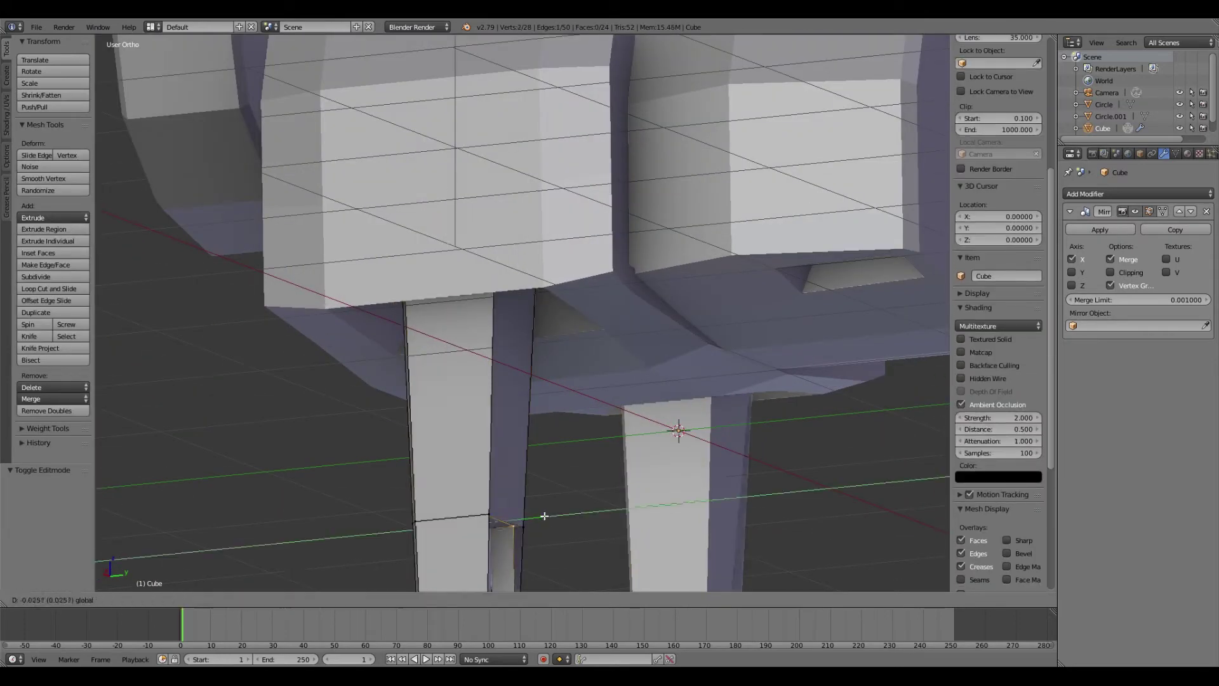
pyautogui.click(544, 515)
pyautogui.press('j')
pyautogui.press('z')
pyautogui.moveTo(542, 229); pyautogui.dragTo(456, 518, button='middle')
pyautogui.rightClick(456, 517)
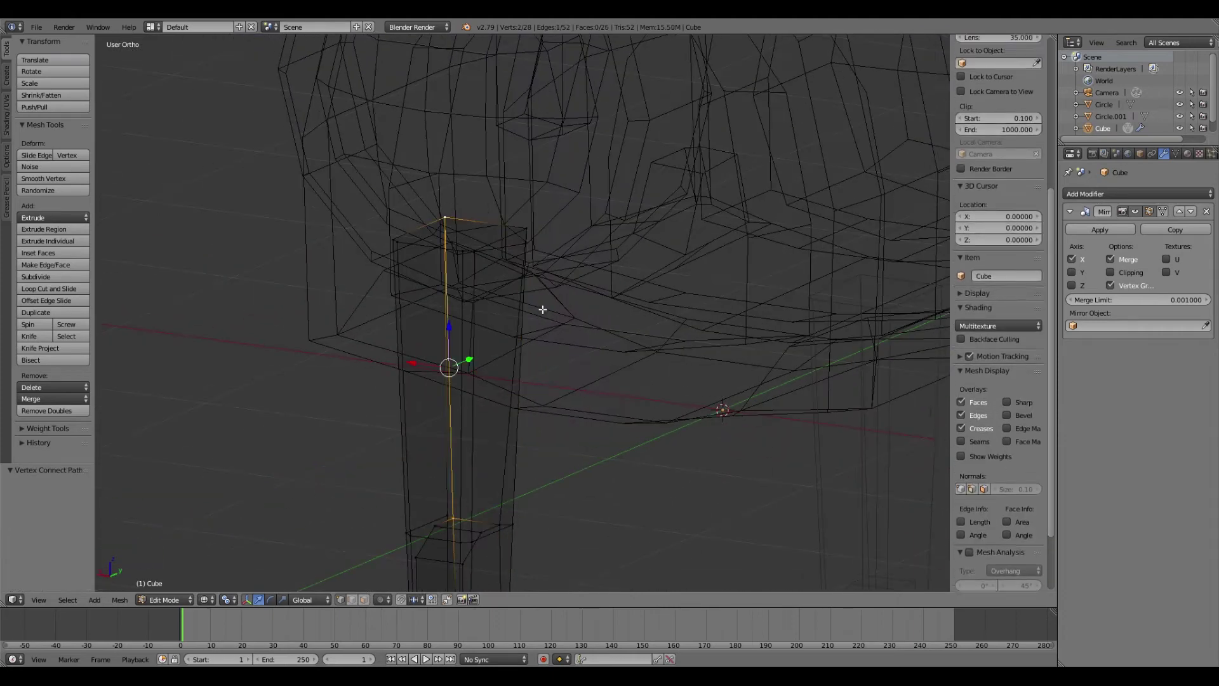
pyautogui.press('z')
# Duplicate the leg along Y to the rear socket and scale it 1.171.
pyautogui.press('KP_3')
pyautogui.moveTo(513, 445); pyautogui.dragTo(600, 413, button='middle')
pyautogui.press('KP_3')
pyautogui.press('a')
pyautogui.hotkey('shift', 'd')
pyautogui.press('y')
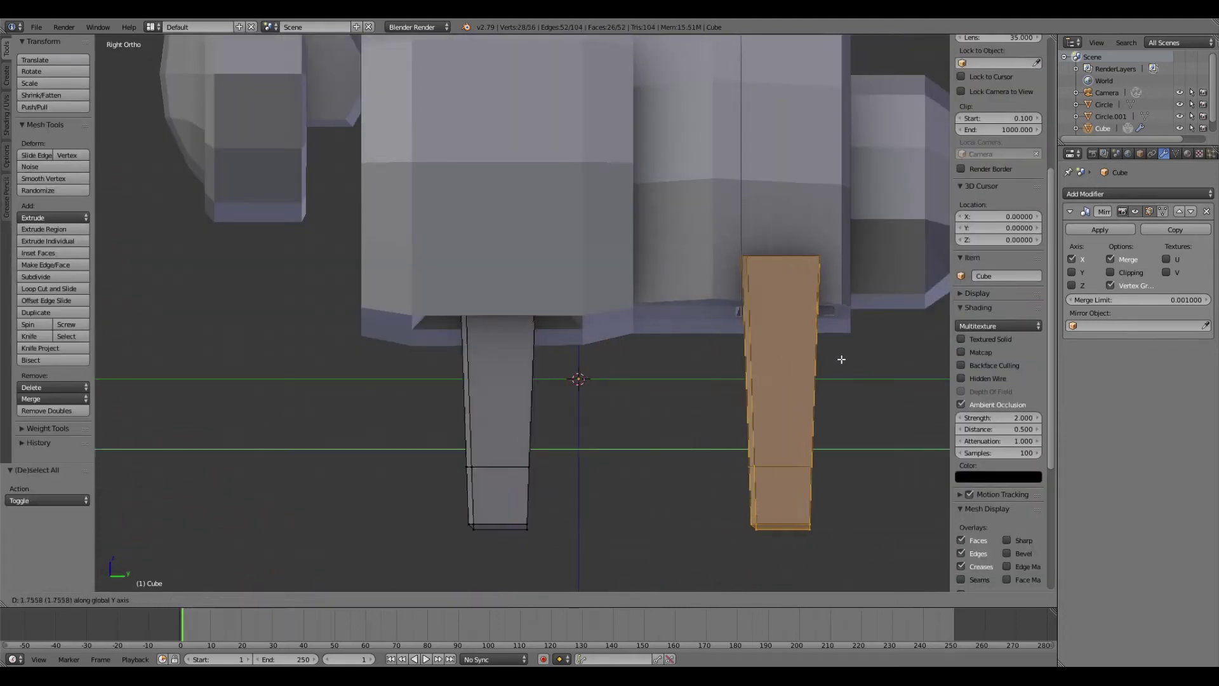
pyautogui.click(842, 360)
pyautogui.press('ctrl+KP_7')
pyautogui.press('z')
pyautogui.press('s')
pyautogui.hotkey('shift', 'z')
# Switch to the body object and orbit around it.
pyautogui.press('z')
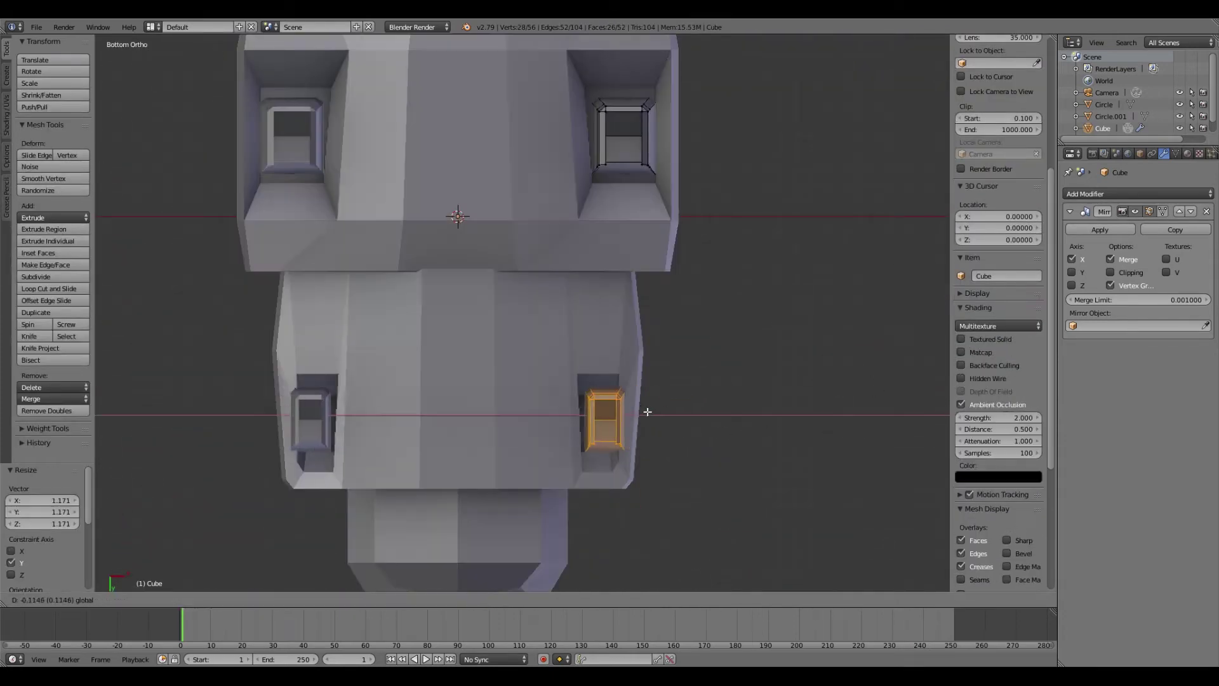
pyautogui.press('Tab')
pyautogui.rightClick(648, 413)
pyautogui.press('Tab')
pyautogui.moveTo(648, 413); pyautogui.dragTo(565, 339, button='middle')
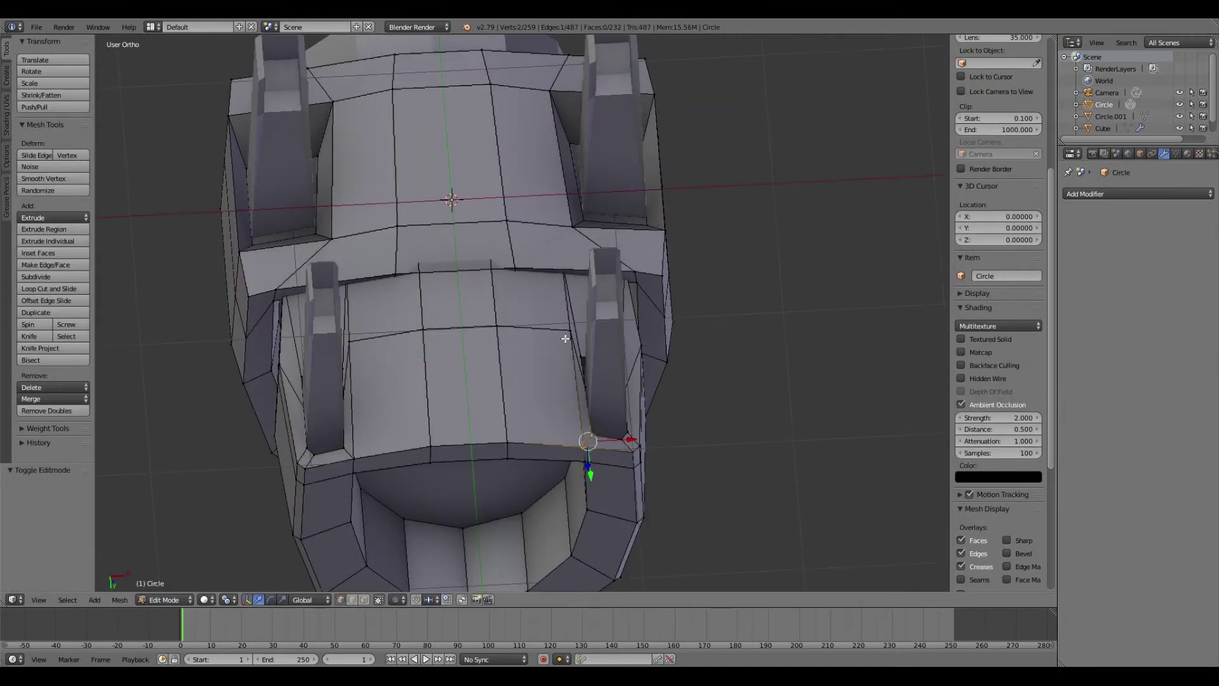
# Narrow the first set of the body's inner opening edges by scaling along X.
pyautogui.click(621, 388)
pyautogui.moveTo(621, 388); pyautogui.dragTo(372, 357, button='middle')
pyautogui.keyDown('shift'); pyautogui.rightClick(330, 347); pyautogui.keyUp('shift')
pyautogui.moveTo(203, 527); pyautogui.dragTo(508, 406, button='middle')
pyautogui.press('s')
pyautogui.press('x')
pyautogui.click(758, 353)
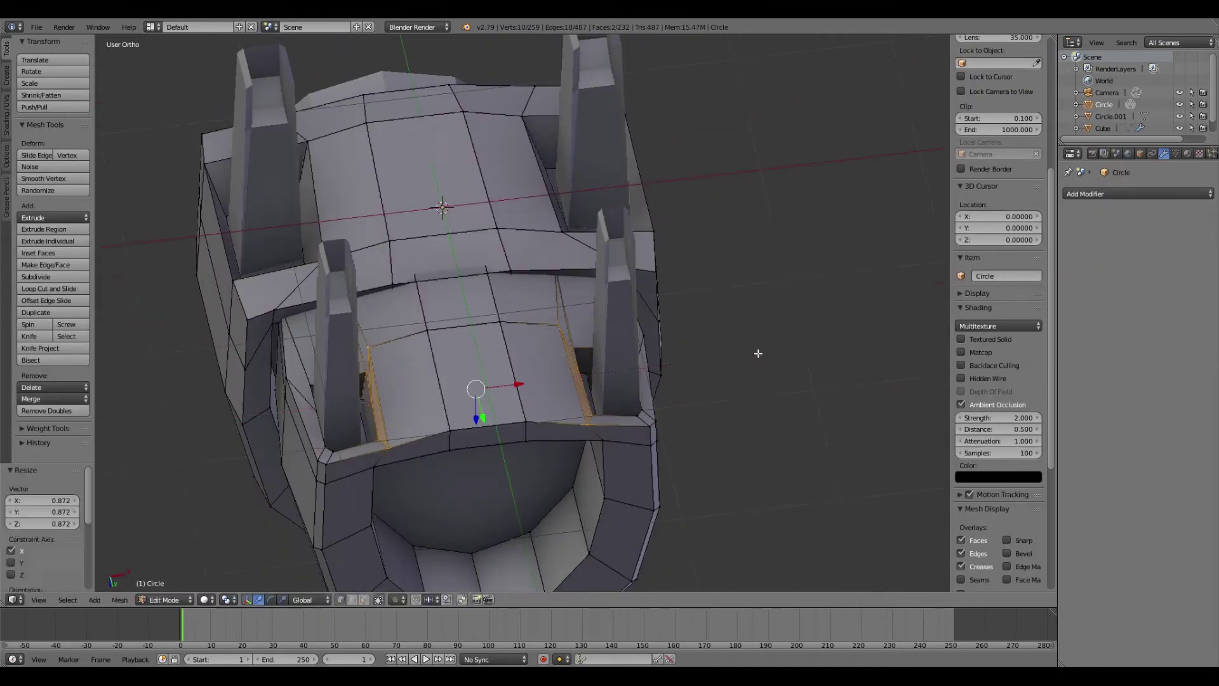
# Select another opening edge and narrow it along X as well.
pyautogui.moveTo(758, 353); pyautogui.dragTo(517, 436, button='middle')
pyautogui.press('Tab')
pyautogui.press('Tab')
pyautogui.rightClick(565, 438)
pyautogui.press('s')
pyautogui.press('x')
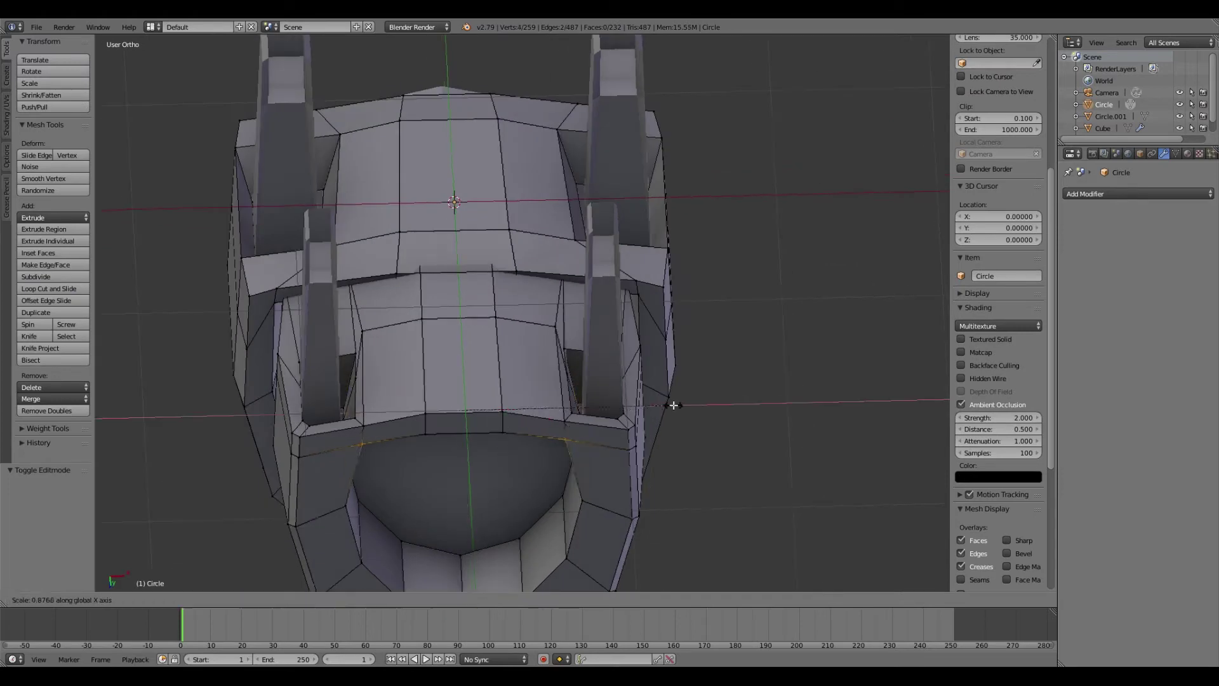
pyautogui.click(673, 405)
pyautogui.moveTo(674, 405)
pyautogui.mouseDown(button='middle')
pyautogui.moveTo(615, 424)
pyautogui.moveTo(626, 389)
pyautogui.moveTo(584, 258)
pyautogui.moveTo(609, 356)
pyautogui.moveTo(686, 340)
pyautogui.mouseUp(button='middle')
# Briefly check the legs mesh from below, then nudge a body edge along Y.
pyautogui.press('Tab')
pyautogui.rightClick(616, 425)
pyautogui.press('Tab')
pyautogui.press('ctrl+KP_7')
pyautogui.press('Tab')
pyautogui.rightClick(616, 382)
pyautogui.press('Tab')
pyautogui.press('g')
pyautogui.press('y')
pyautogui.click(609, 356)
# Add a loop cut and connect the selected vertices with a new edge using J.
pyautogui.hotkey('ctrl', 'r')
pyautogui.moveTo(732, 290)
pyautogui.mouseDown(button='middle')
pyautogui.moveTo(698, 267)
pyautogui.moveTo(720, 241)
pyautogui.moveTo(775, 271)
pyautogui.moveTo(604, 246)
pyautogui.mouseUp(button='middle')
pyautogui.keyDown('shift'); pyautogui.rightClick(635, 105); pyautogui.keyUp('shift')
pyautogui.press('z')
pyautogui.press('j')
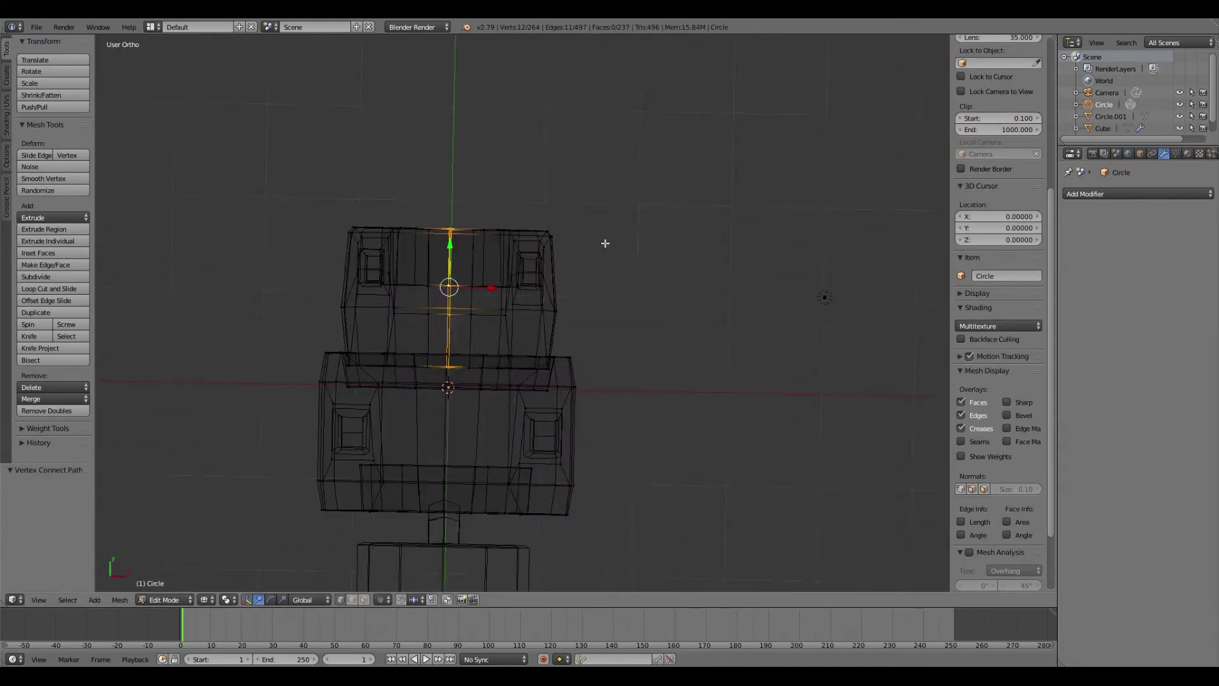
pyautogui.press('z')
pyautogui.moveTo(526, 233)
pyautogui.mouseDown(button='middle')
pyautogui.moveTo(472, 347)
pyautogui.moveTo(444, 163)
pyautogui.moveTo(672, 278)
pyautogui.moveTo(555, 304)
pyautogui.mouseUp(button='middle')
# In top view, box-select the body's left half and delete its vertices.
pyautogui.press('z')
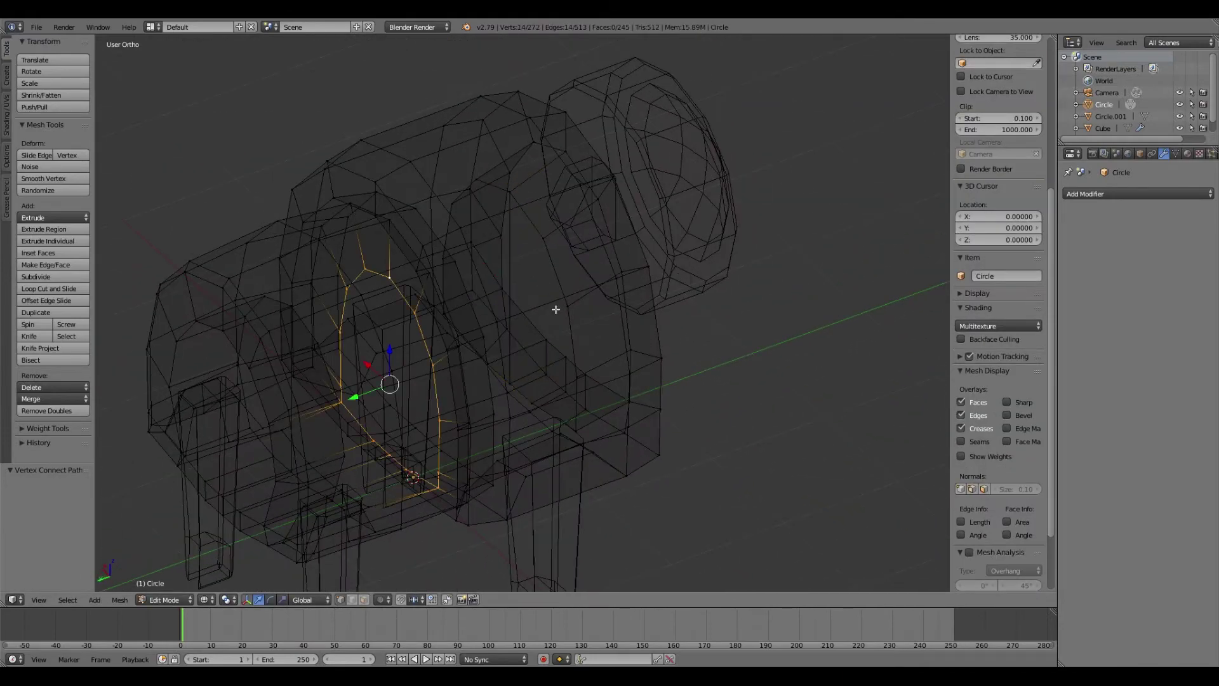
pyautogui.press('a')
pyautogui.press('KP_7')
pyautogui.press('b')
pyautogui.moveTo(380, 451); pyautogui.dragTo(547, 134)
pyautogui.press('x')
pyautogui.click(547, 138)
# Add a Mirror modifier to the body and check the mirrored result.
pyautogui.click(1136, 194)
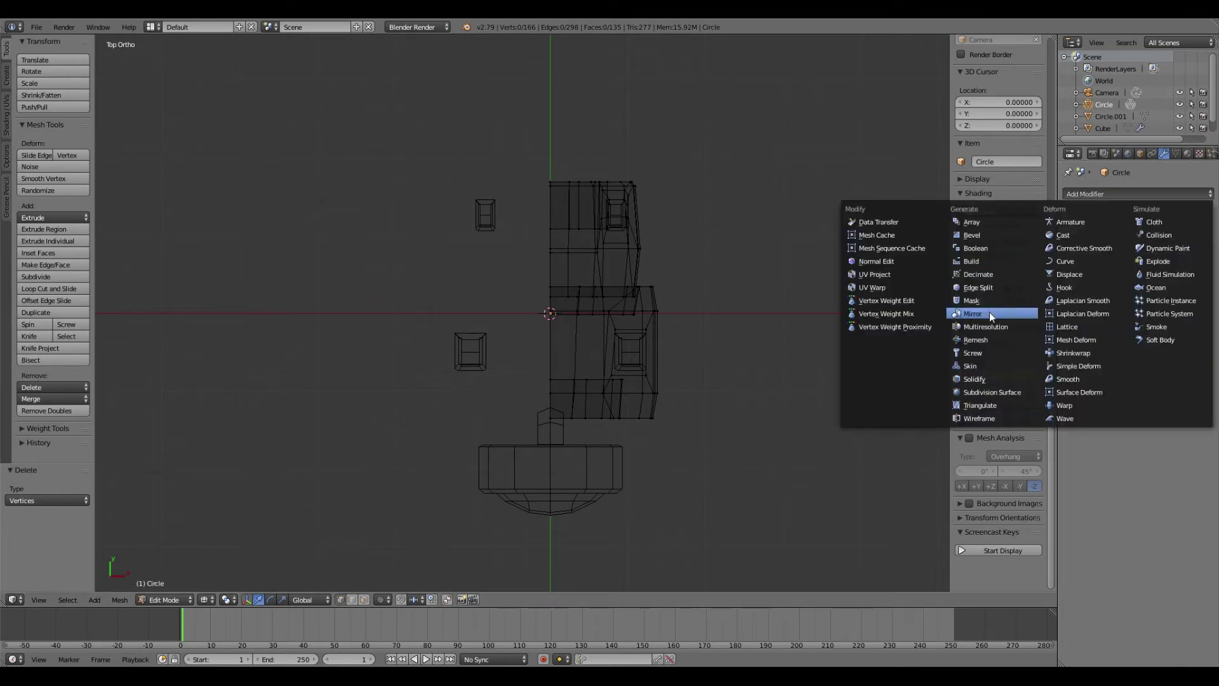
pyautogui.click(989, 311)
pyautogui.press('Tab')
pyautogui.moveTo(584, 336); pyautogui.dragTo(646, 337, button='middle')
pyautogui.press('KP_3')
# In front view, box-select and delete one half of the front head piece.
pyautogui.rightClick(463, 242)
pyautogui.press('Tab')
pyautogui.scroll(4, 463, 242)
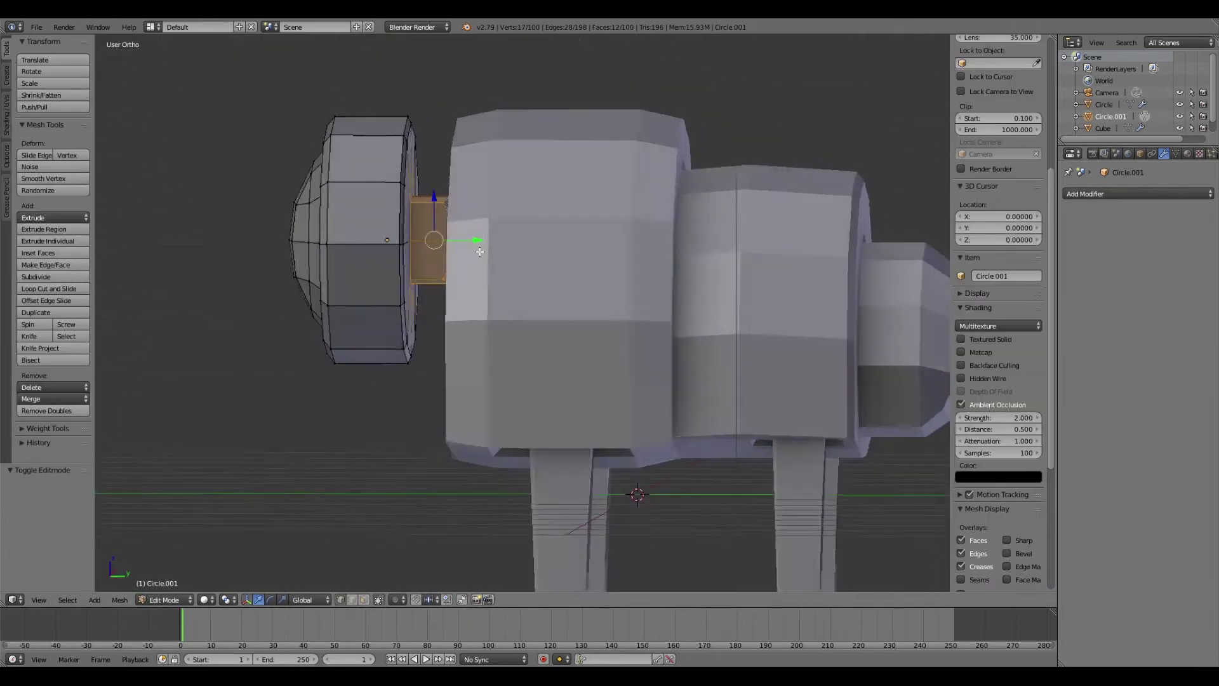
pyautogui.press('KP_1')
pyautogui.press('z')
pyautogui.press('a')
pyautogui.press('a')
pyautogui.press('b')
pyautogui.moveTo(354, 50); pyautogui.dragTo(579, 396)
pyautogui.press('x')
pyautogui.click(579, 401)
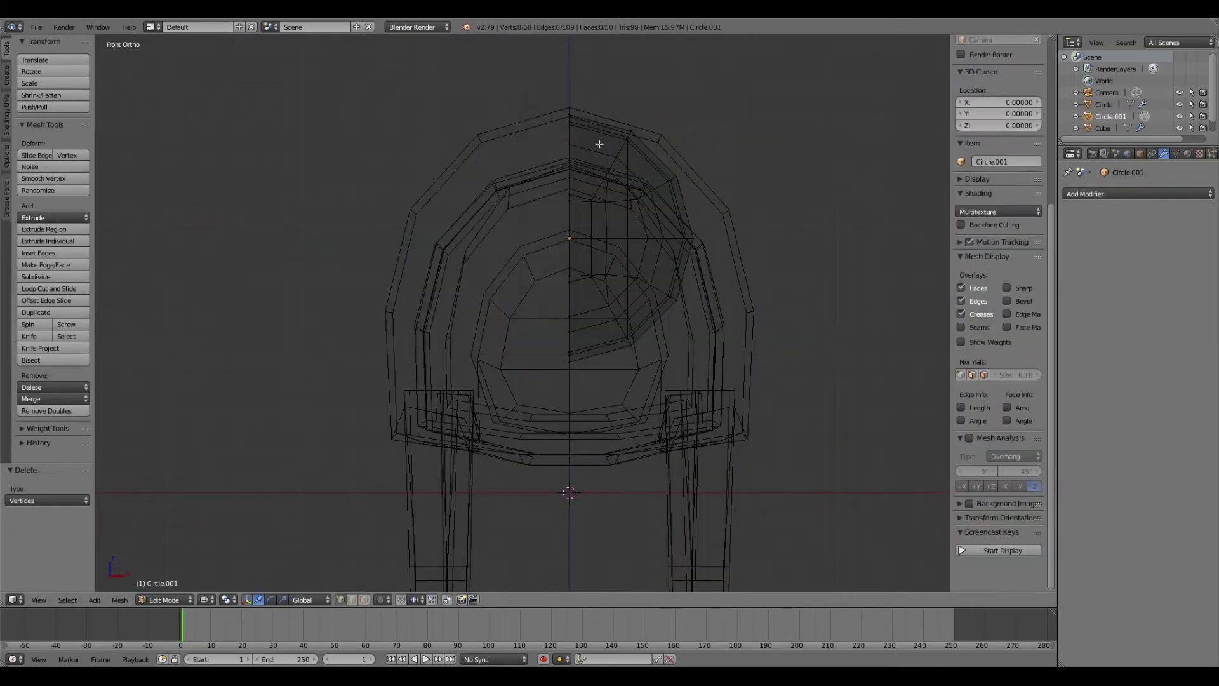
# Add a Mirror modifier to the head piece.
pyautogui.press('Tab')
pyautogui.press('z')
pyautogui.click(1136, 194)
pyautogui.click(972, 313)
pyautogui.scroll(-3, 709, 267)
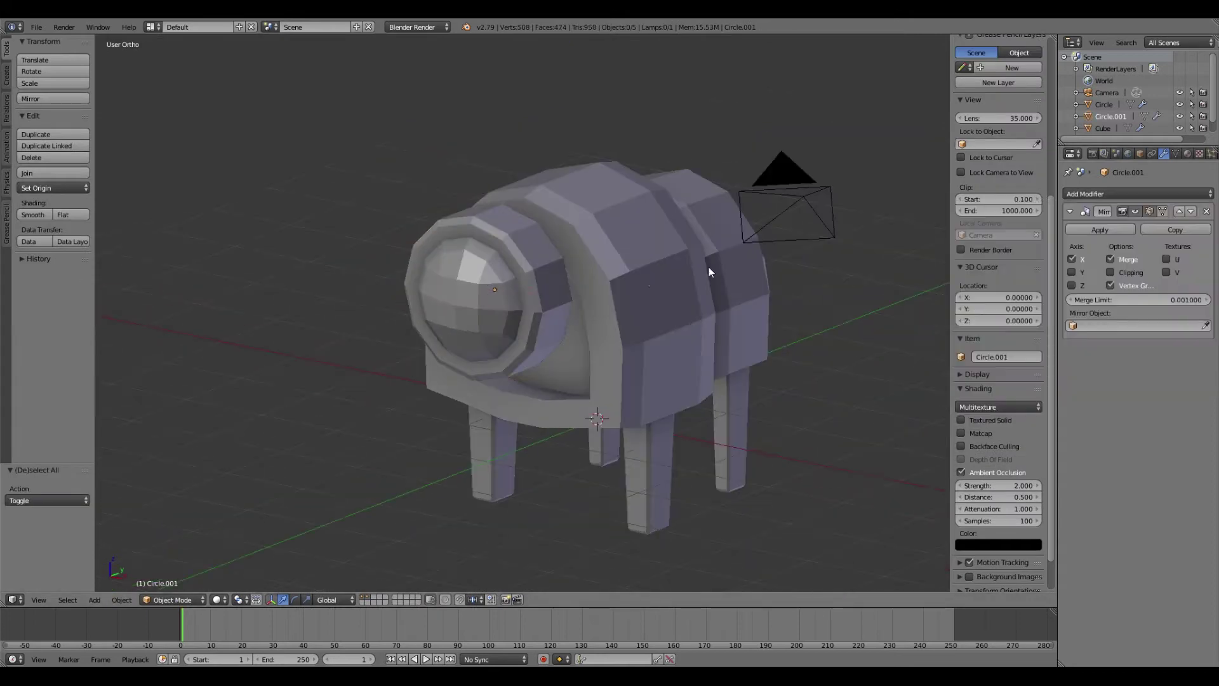
# Box-select the bottom sections of both legs and raise them along Z.
pyautogui.rightClick(709, 267)
pyautogui.press('KP_3')
pyautogui.press('Tab')
pyautogui.press('a')
pyautogui.press('b')
pyautogui.moveTo(520, 473); pyautogui.dragTo(752, 534)
pyautogui.press('g')
pyautogui.press('z')
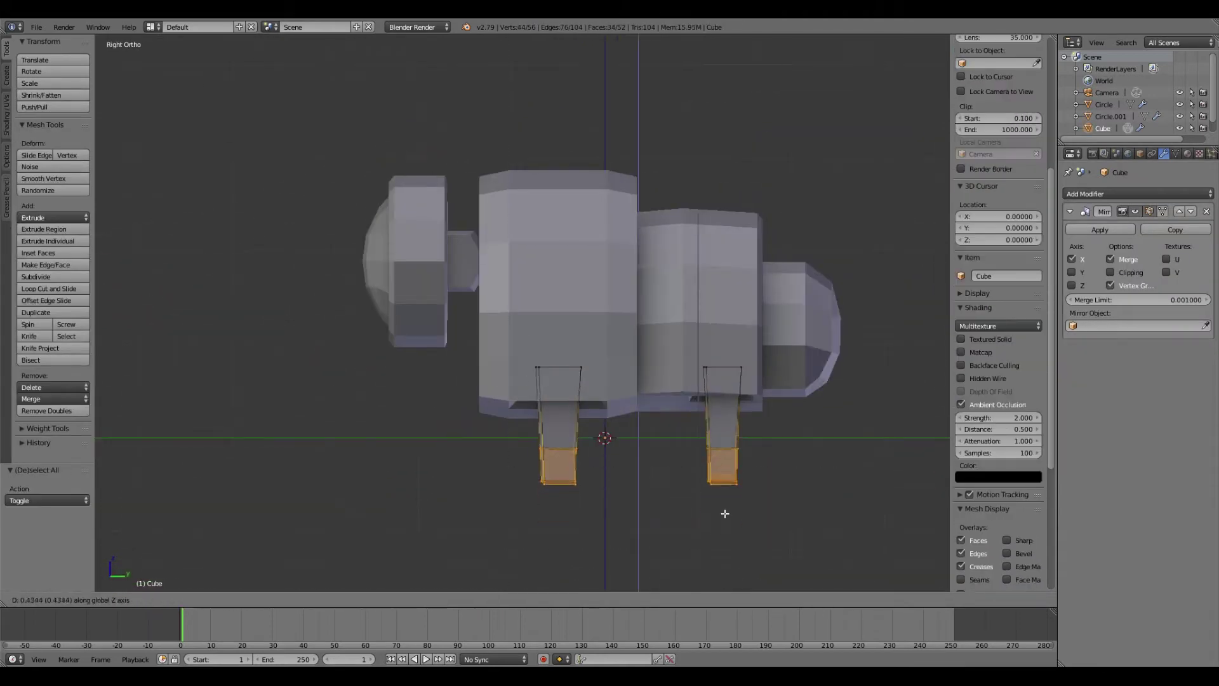
# Zoom in and select a vertex at the back of the head piece.
pyautogui.moveTo(724, 514)
pyautogui.mouseDown(button='middle')
pyautogui.moveTo(745, 432)
pyautogui.moveTo(724, 430)
pyautogui.mouseUp(button='middle')
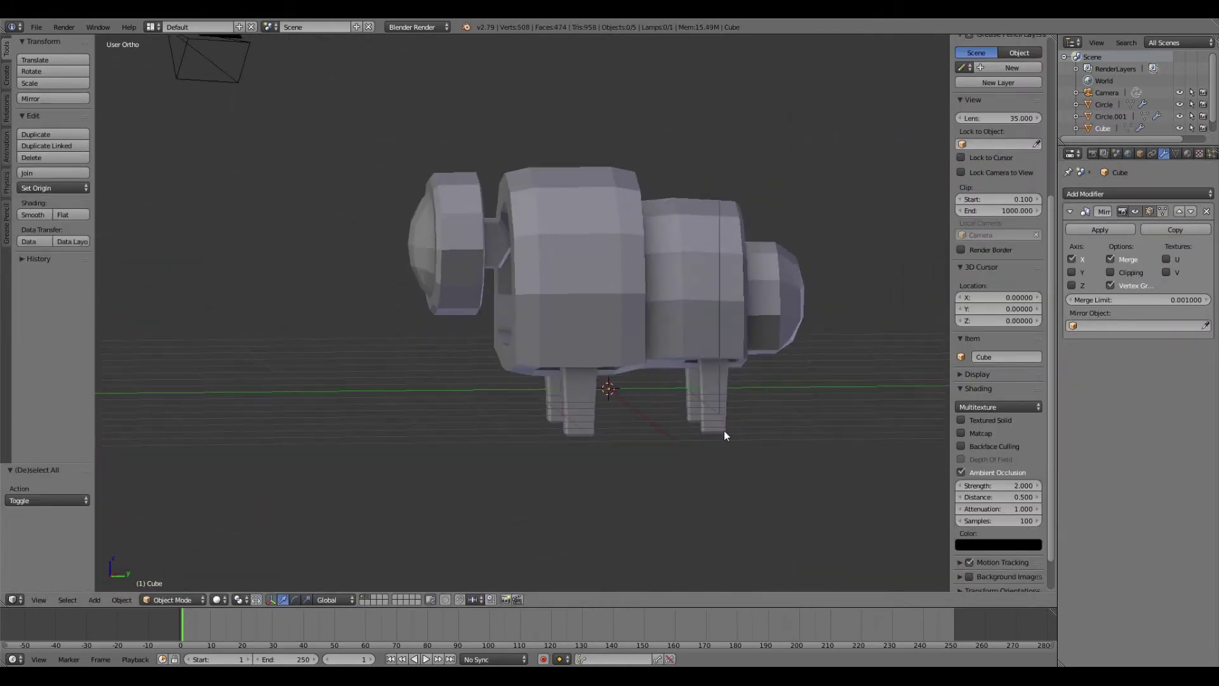
pyautogui.scroll(3, 526, 324)
pyautogui.rightClick(526, 324)
pyautogui.press('Tab')
pyautogui.moveTo(526, 324); pyautogui.dragTo(474, 360, button='middle')
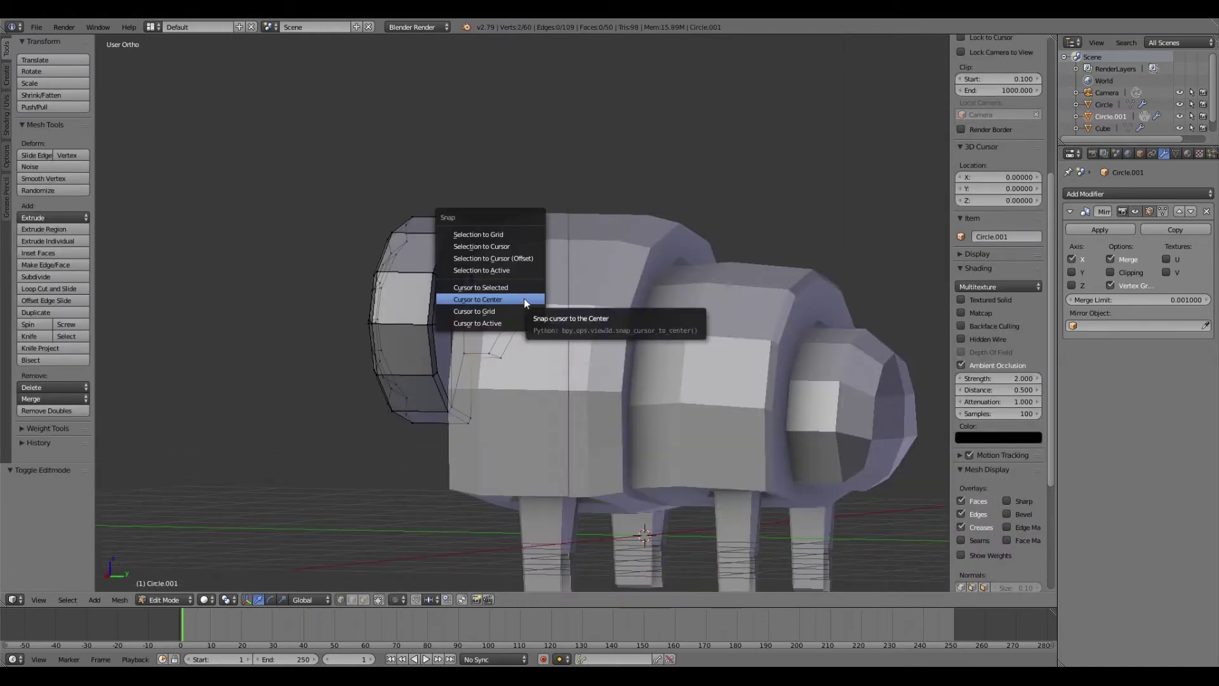
# Add a cube at the 3D cursor behind the head and give it a Mirror modifier.
pyautogui.press('a')
pyautogui.press('KP_3')
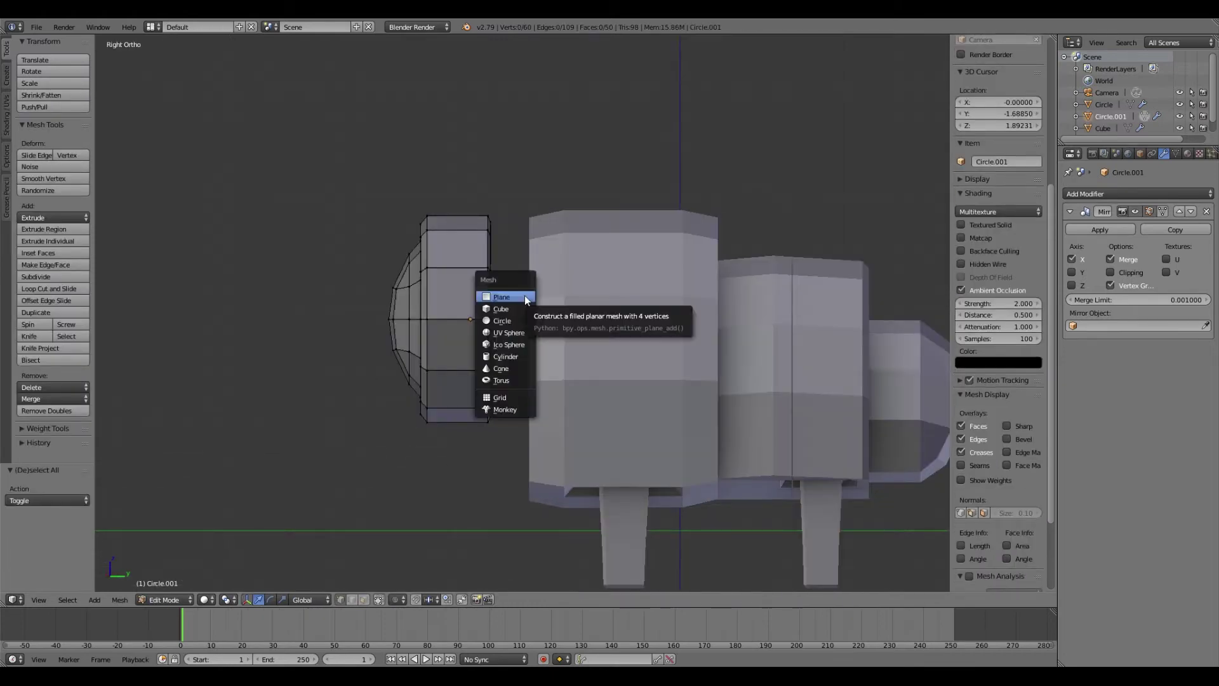
pyautogui.click(502, 308)
pyautogui.press('z')
pyautogui.press('Tab')
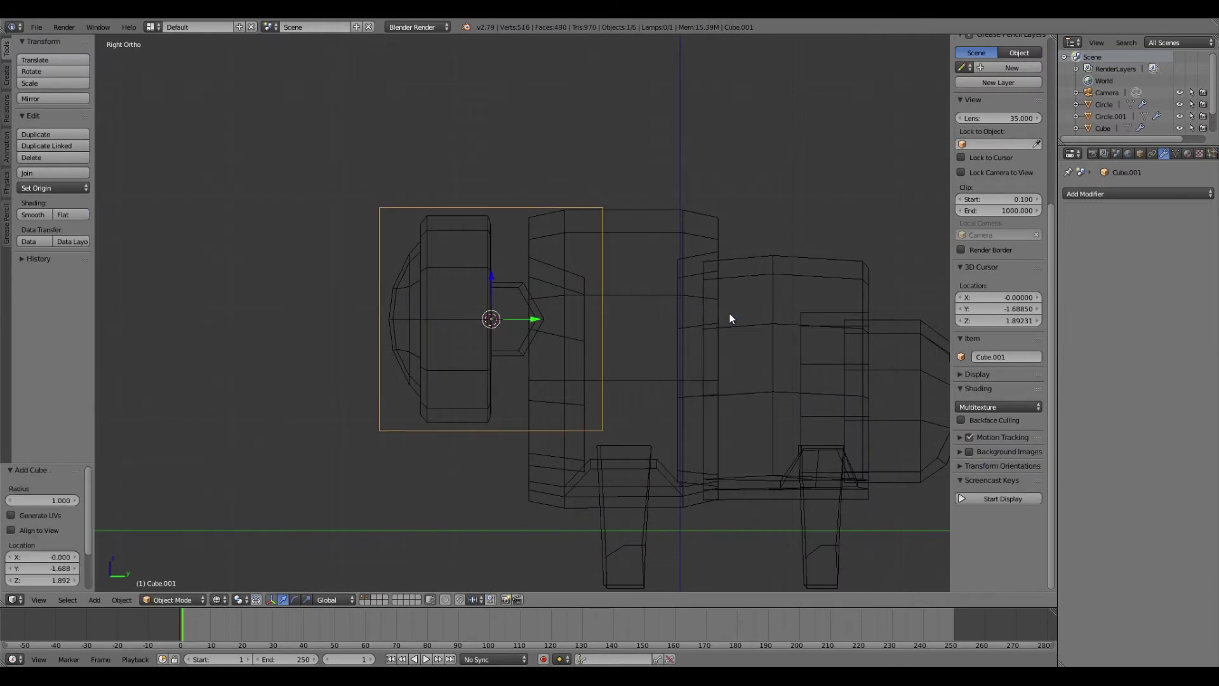
pyautogui.press('KP_7')
pyautogui.click(1136, 194)
pyautogui.click(939, 299)
# Make the new cube thin along X and shift it along Y.
pyautogui.press('Tab')
pyautogui.press('s')
pyautogui.press('x')
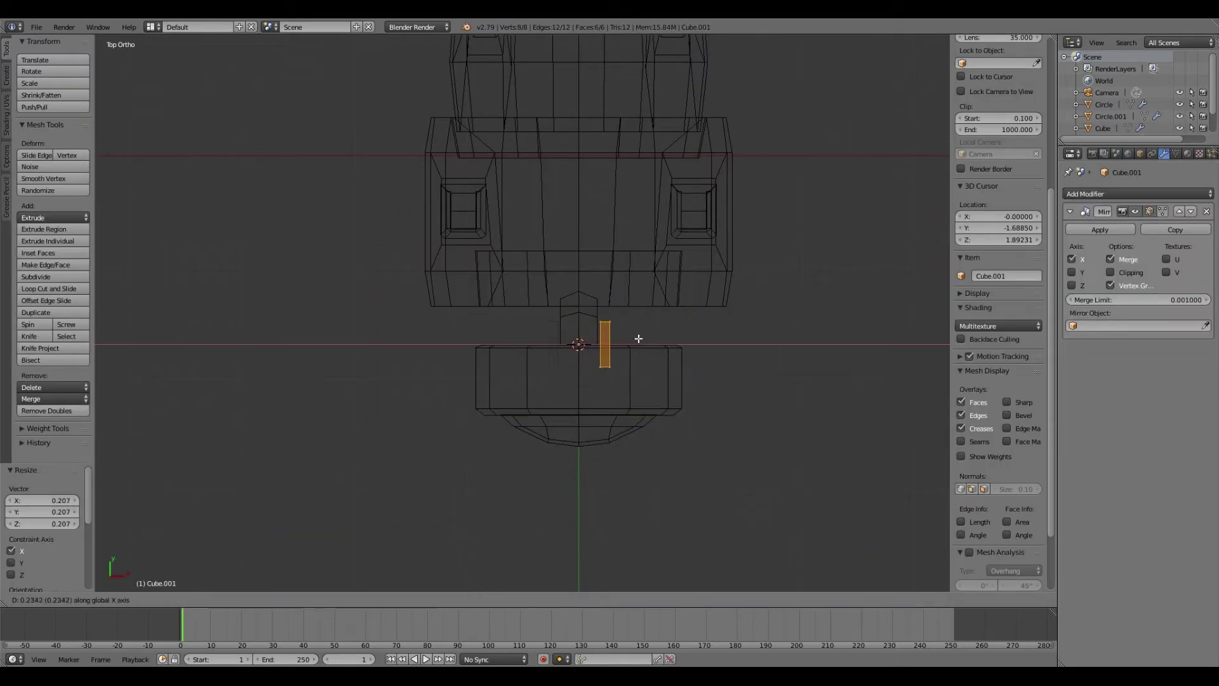
pyautogui.click(648, 328)
pyautogui.press('KP_3')
pyautogui.click(545, 323)
pyautogui.press('c')
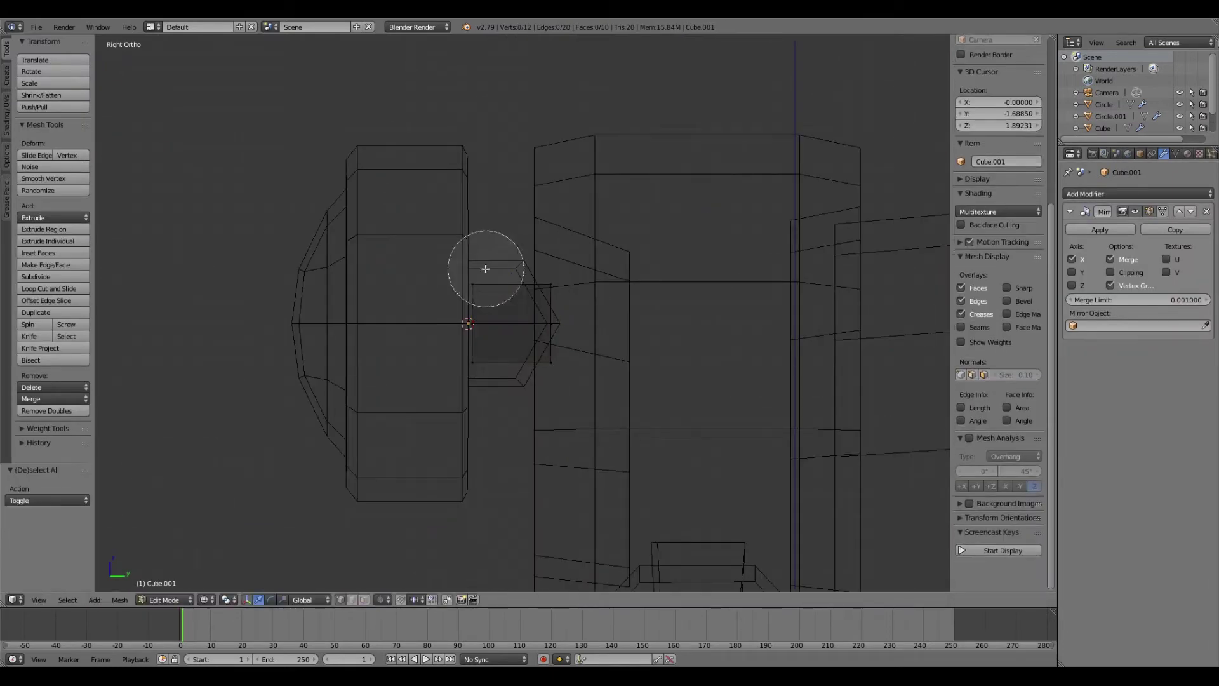
# Slide edges to reshape the cube into a hexagonal profile.
pyautogui.press('s')
pyautogui.press('y')
pyautogui.click(540, 323)
pyautogui.press('a')
pyautogui.moveTo(595, 328); pyautogui.dragTo(601, 328)
pyautogui.press('KP_7')
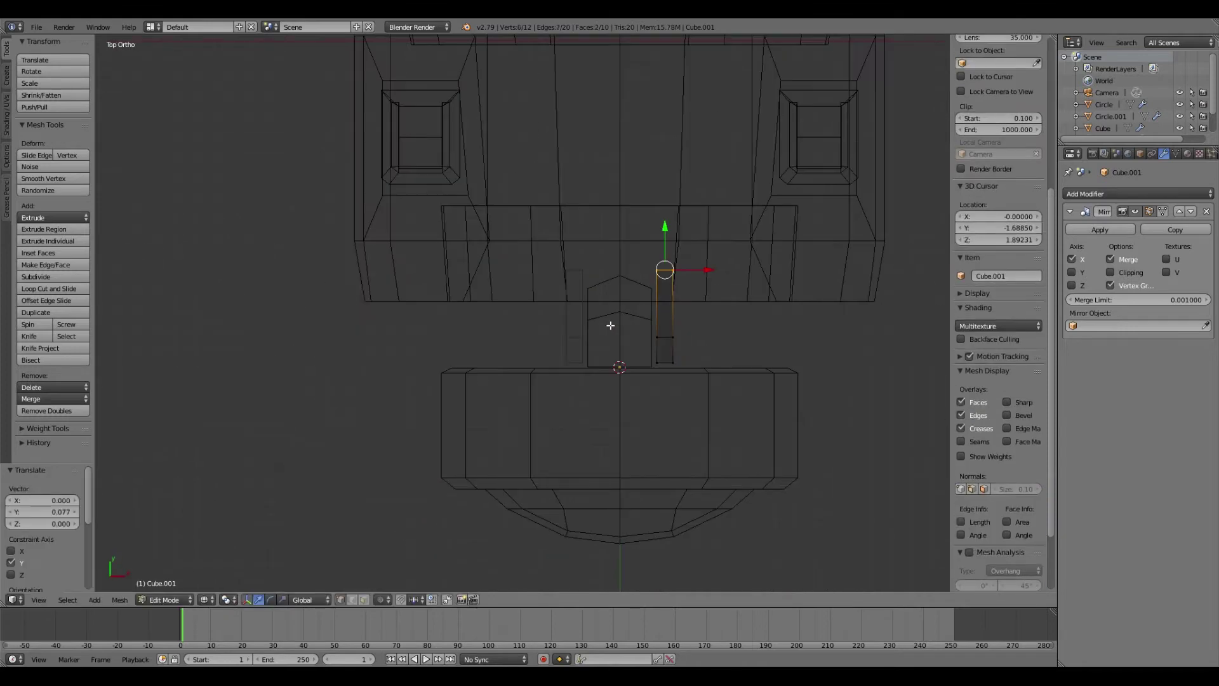
pyautogui.press('e')
# Enable Clipping on the Mirror modifier and extrude the piece.
pyautogui.click(1112, 271)
pyautogui.moveTo(635, 286); pyautogui.dragTo(729, 288, button='middle')
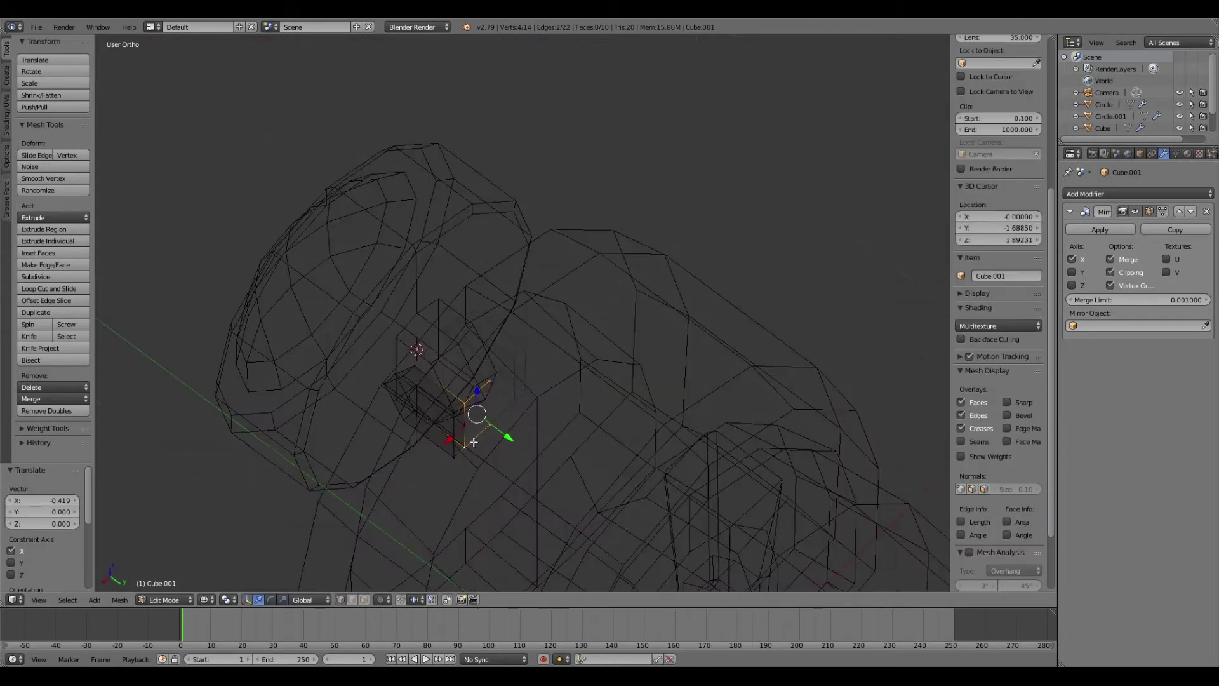
pyautogui.press('KP_7')
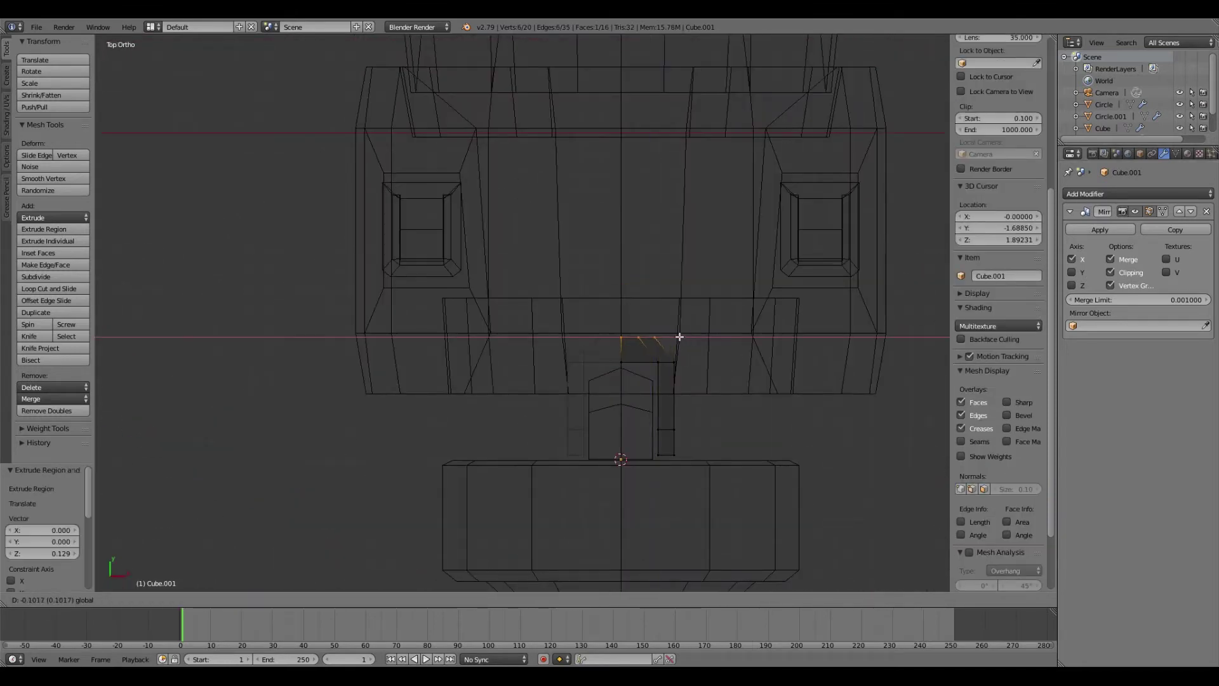
pyautogui.click(696, 214)
pyautogui.moveTo(696, 214); pyautogui.dragTo(621, 202, button='middle')
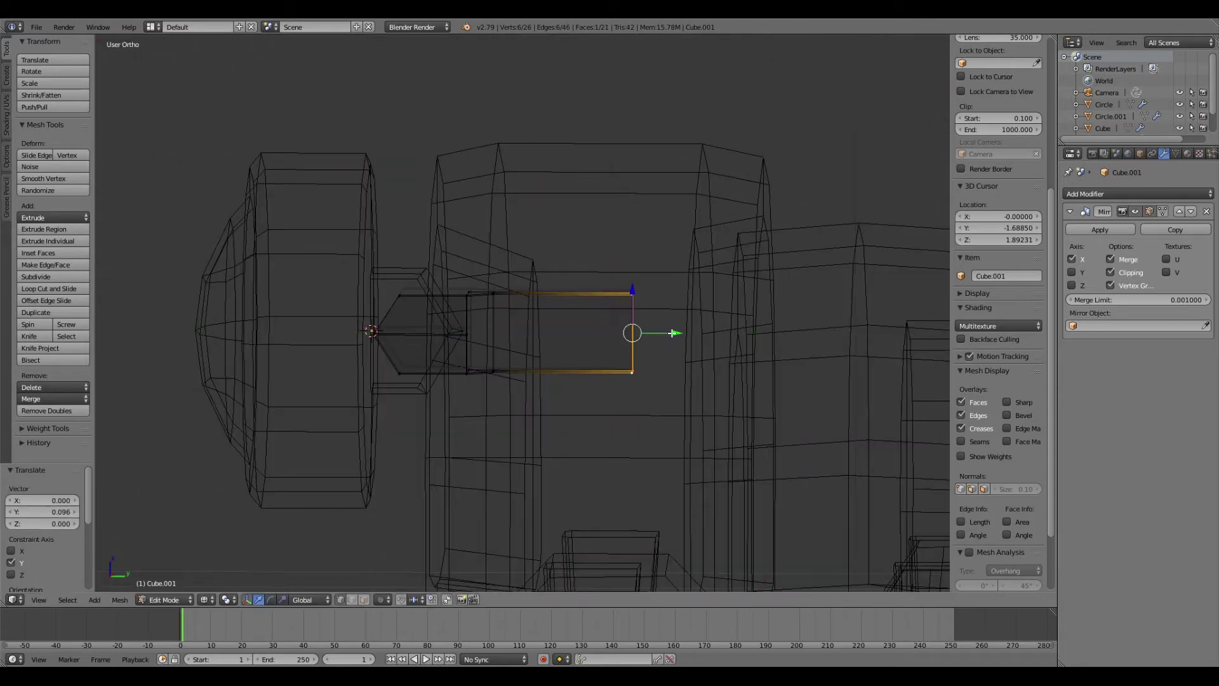
# Box-select the neck's back end, extrude it toward the body and shrink it.
pyautogui.press('KP_1')
pyautogui.press('KP_7')
pyautogui.press('a')
pyautogui.press('b')
pyautogui.moveTo(621, 259); pyautogui.dragTo(650, 336)
pyautogui.press('e')
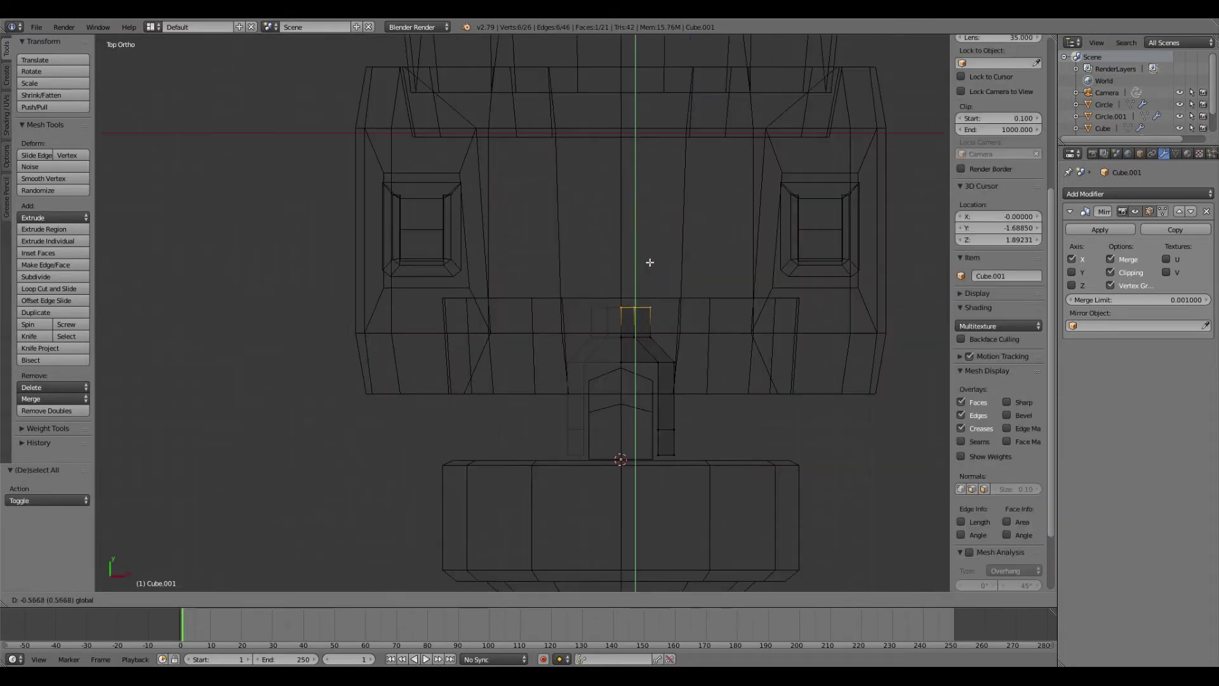
pyautogui.press('KP_3')
pyautogui.press('s')
pyautogui.click(648, 261)
pyautogui.moveTo(648, 261)
pyautogui.mouseDown(button='middle')
pyautogui.moveTo(536, 264)
pyautogui.moveTo(569, 450)
pyautogui.mouseUp(button='middle')
# Isolate the neck piece, delete the selected faces and fill the first opening with a face.
pyautogui.press('KP_Divide')
pyautogui.press('z')
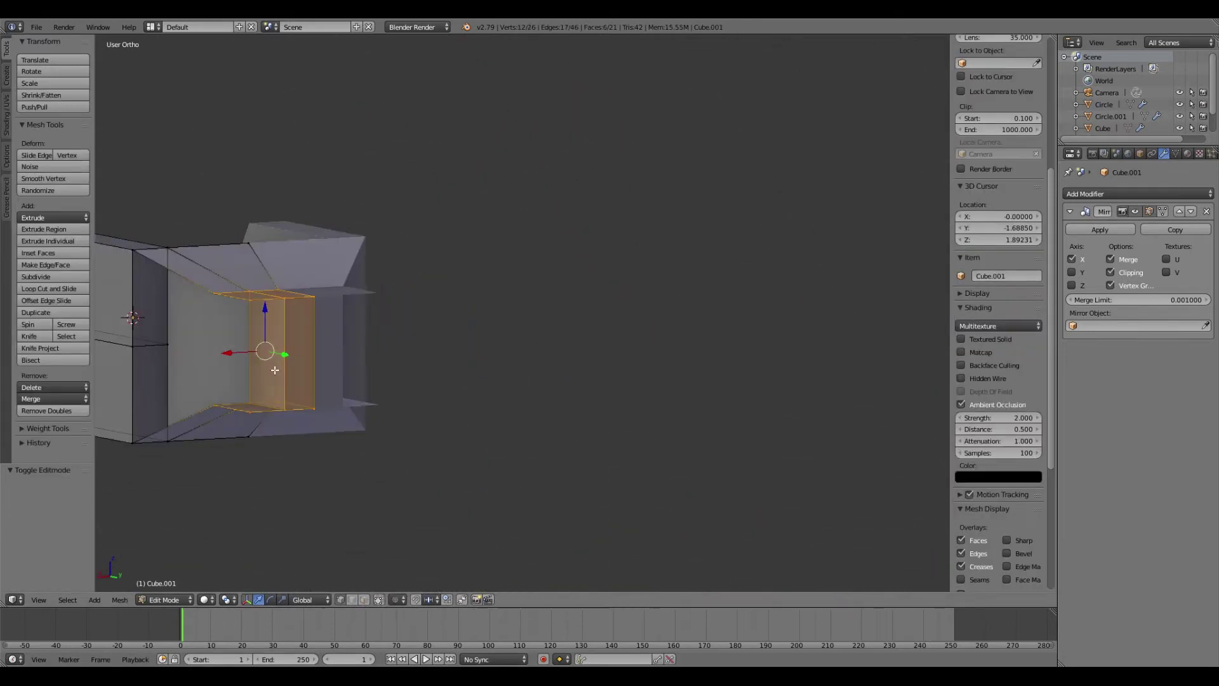
pyautogui.press('Tab')
pyautogui.press('Tab')
pyautogui.press('x')
pyautogui.click(503, 449)
pyautogui.moveTo(503, 449)
pyautogui.mouseDown(button='middle')
pyautogui.moveTo(468, 463)
pyautogui.moveTo(675, 373)
pyautogui.mouseUp(button='middle')
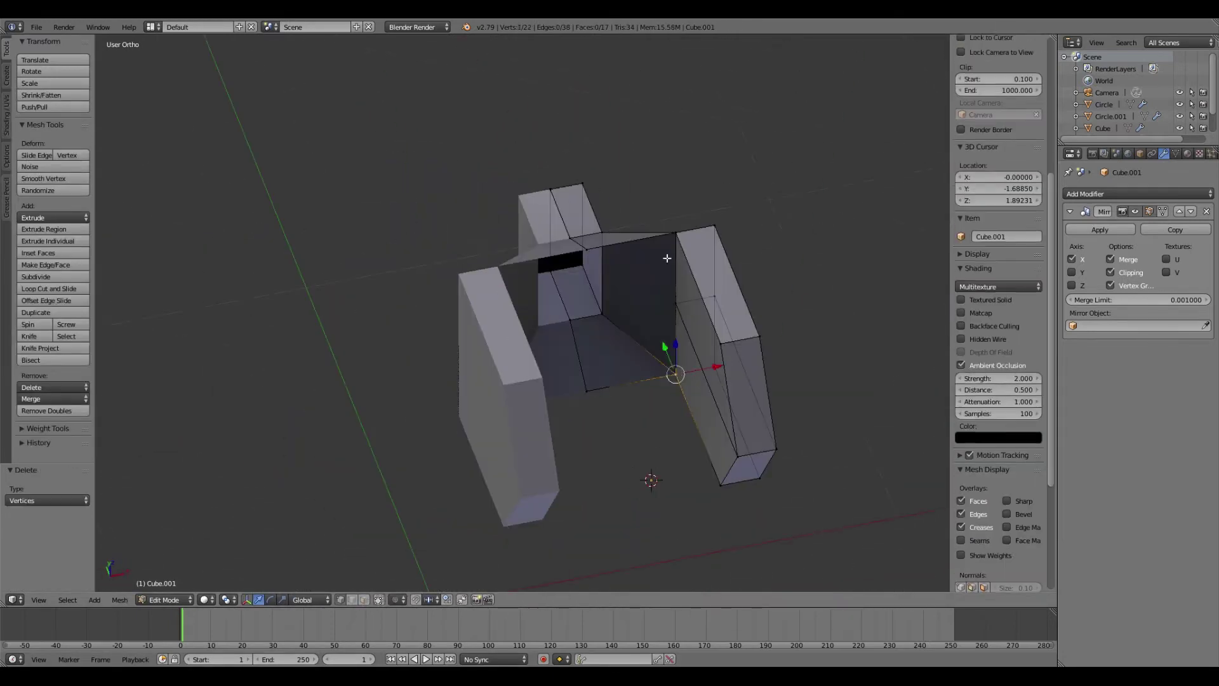
pyautogui.keyDown('alt'); pyautogui.rightClick(595, 389); pyautogui.keyUp('alt')
pyautogui.press('f')
pyautogui.moveTo(595, 389); pyautogui.dragTo(565, 377, button='middle')
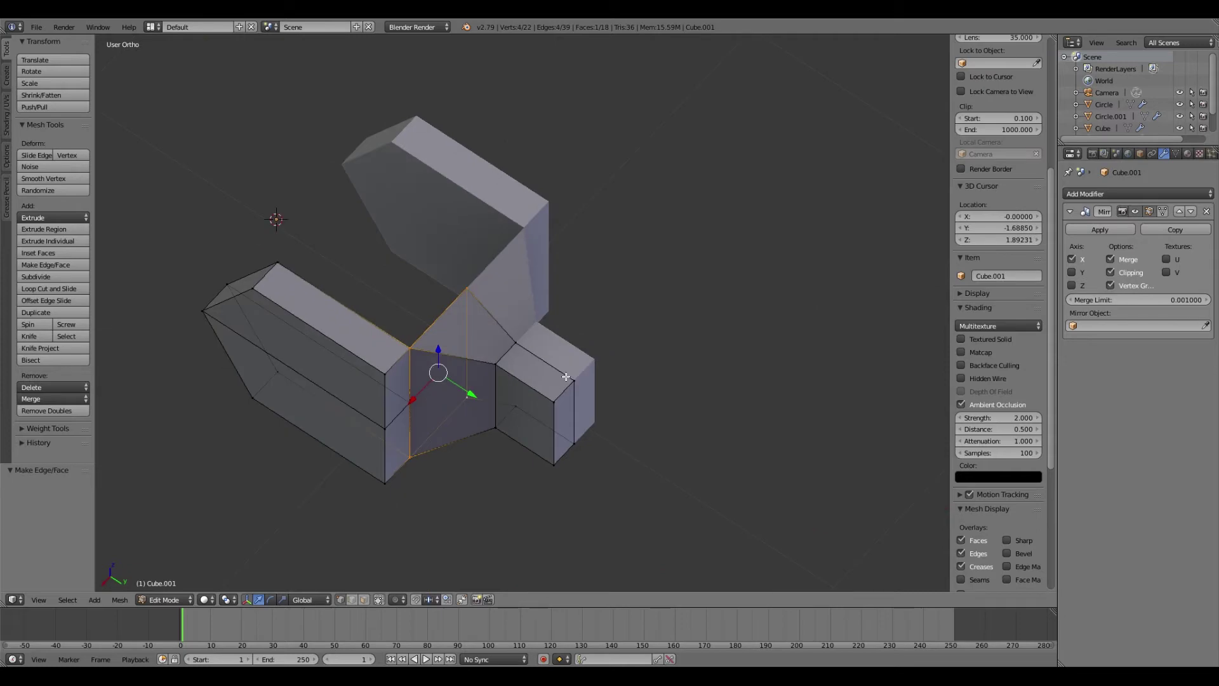
# Fill the remaining openings in the neck piece with new faces using face selection.
pyautogui.click(364, 600)
pyautogui.moveTo(438, 406); pyautogui.dragTo(449, 391, button='middle')
pyautogui.keyDown('shift'); pyautogui.rightClick(449, 391); pyautogui.keyUp('shift')
pyautogui.moveTo(405, 434); pyautogui.dragTo(667, 445, button='middle')
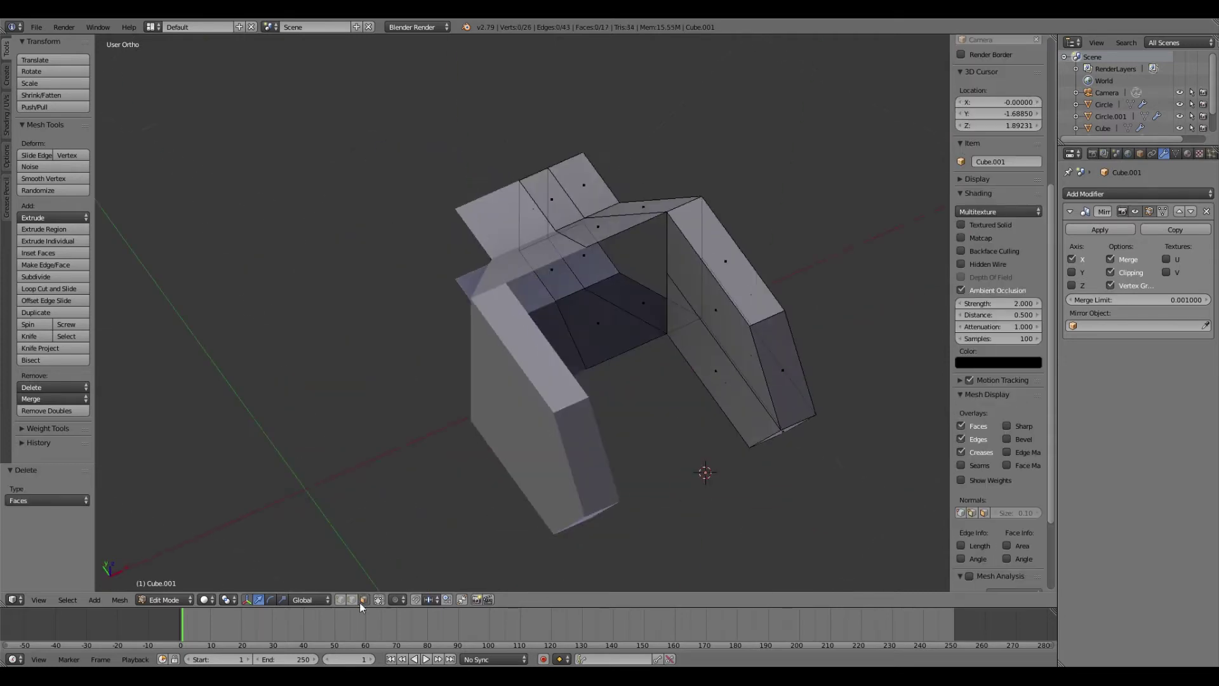
pyautogui.rightClick(626, 279)
pyautogui.press('f')
pyautogui.moveTo(596, 266)
pyautogui.mouseDown(button='middle')
pyautogui.moveTo(630, 389)
pyautogui.moveTo(496, 355)
pyautogui.mouseUp(button='middle')
pyautogui.keyDown('shift'); pyautogui.rightClick(630, 389); pyautogui.keyUp('shift')
pyautogui.press('f')
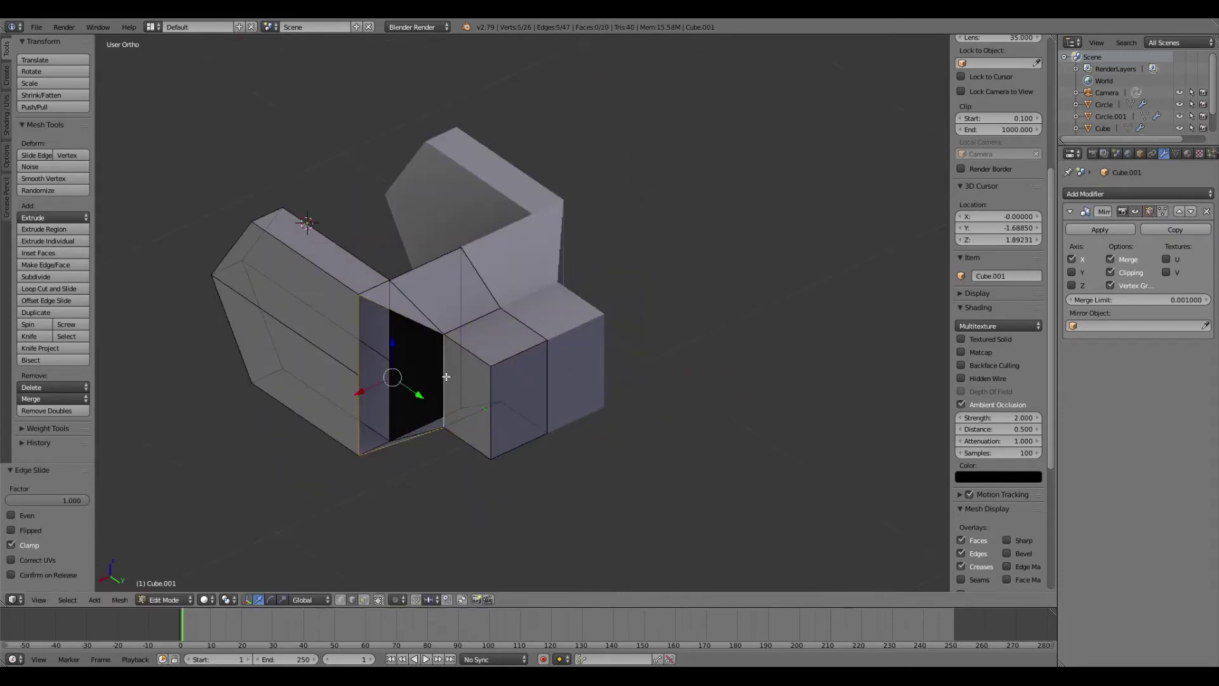
pyautogui.press('f')
# Merge duplicate vertices across the neck mesh and unhide the rest of the model.
pyautogui.press('a')
pyautogui.press('a')
pyautogui.click(500, 410)
pyautogui.rightClick(511, 403)
pyautogui.press('KP_7')
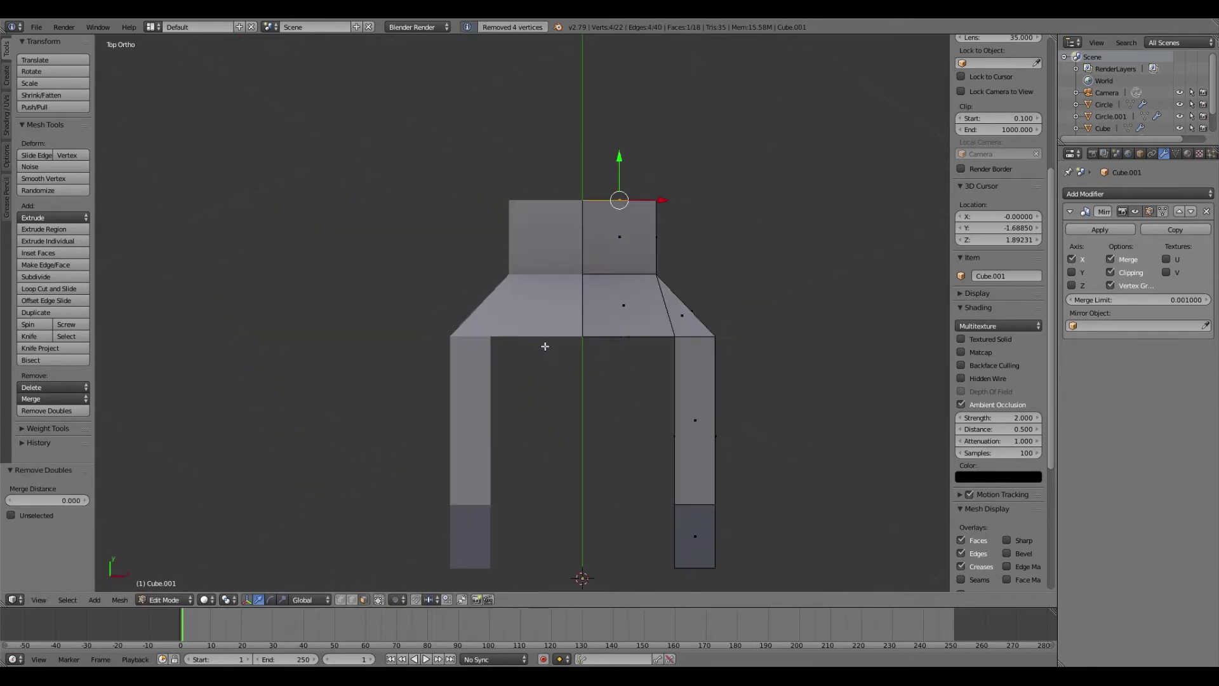
pyautogui.press('KP_3')
pyautogui.scroll(-3, 474, 508)
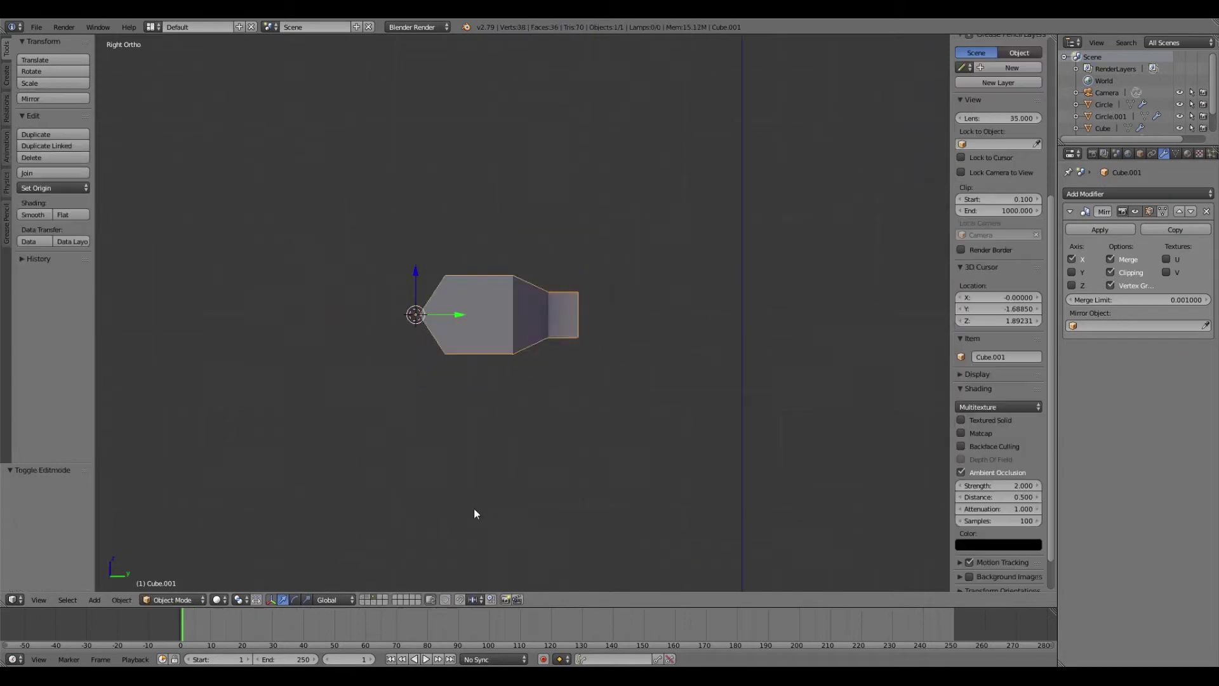
pyautogui.press('Tab')
pyautogui.hotkey('alt', 'h')
pyautogui.press('Tab')
pyautogui.press('z')
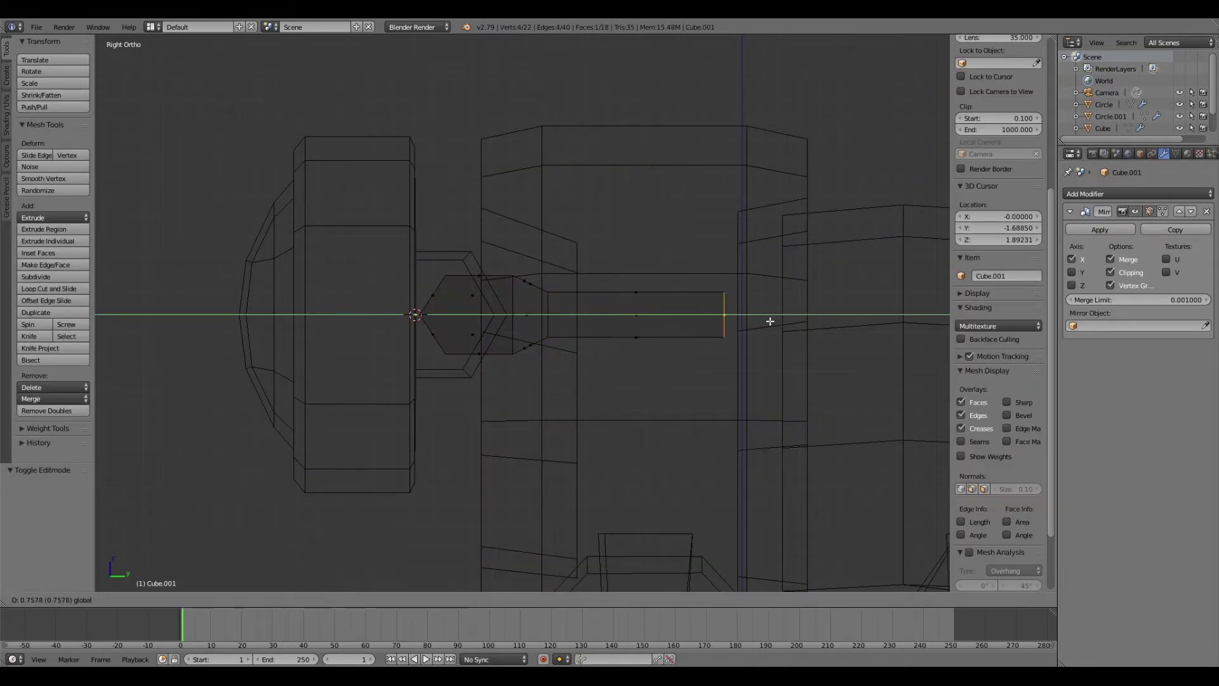
# Return to Object Mode, view the model from the right side and deselect everything.
pyautogui.press('Tab')
pyautogui.scroll(-4, 774, 320)
pyautogui.moveTo(773, 321)
pyautogui.mouseDown(button='middle')
pyautogui.moveTo(752, 407)
pyautogui.moveTo(680, 330)
pyautogui.mouseUp(button='middle')
pyautogui.scroll(2, 680, 330)
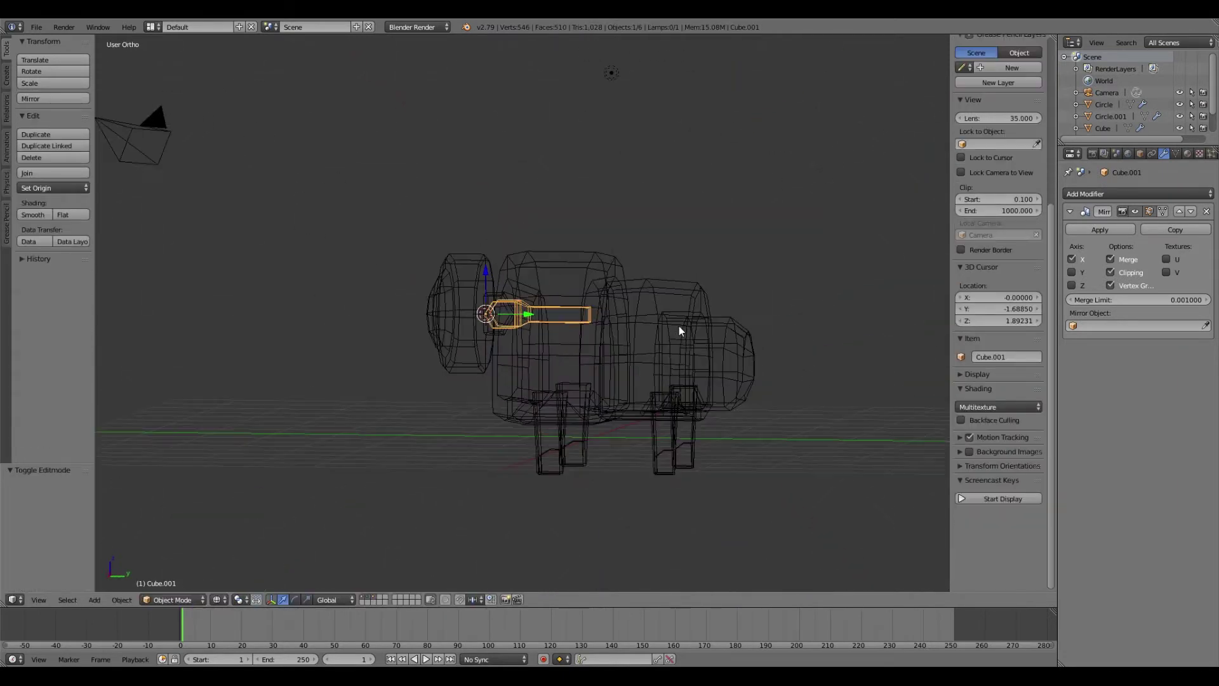
pyautogui.press('KP_3')
pyautogui.press('a')
pyautogui.scroll(5, 568, 303)
# Select the neck piece, change the pivot point and rotate the arm downward.
pyautogui.rightClick(471, 316)
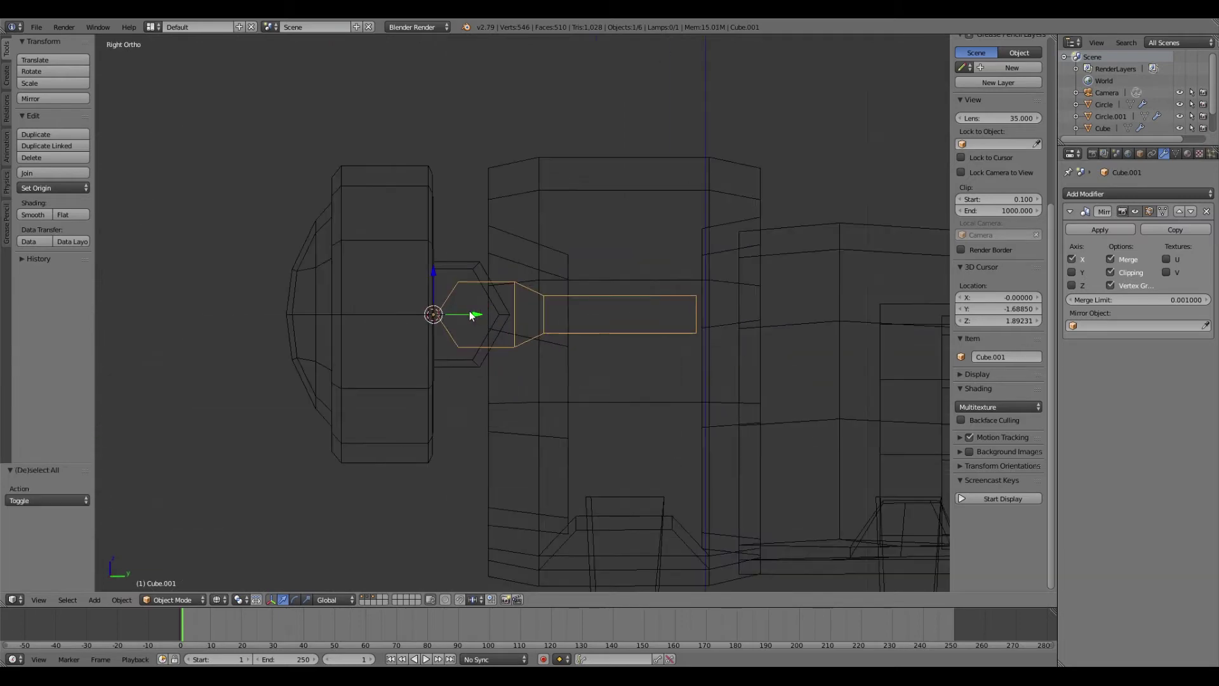
pyautogui.rightClick(471, 314)
pyautogui.click(241, 598)
pyautogui.click(267, 575)
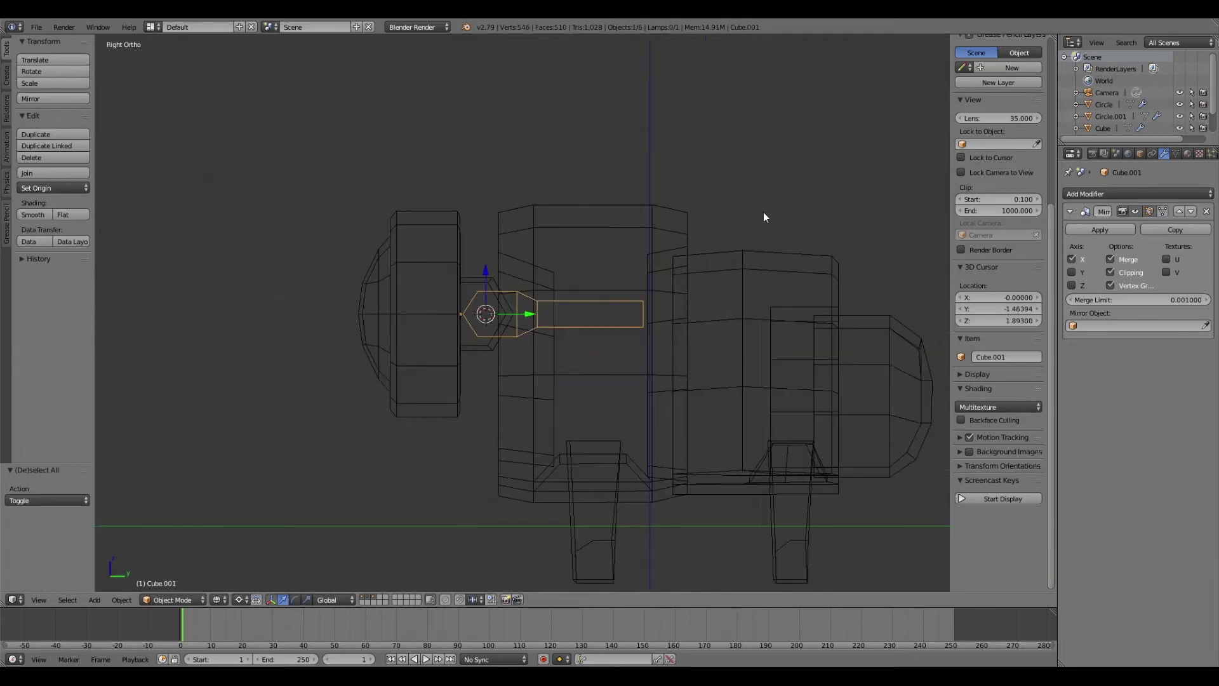
pyautogui.scroll(-2, 763, 212)
pyautogui.press('r')
pyautogui.click(669, 399)
# Select the front leg and place the 3D cursor just below it.
pyautogui.scroll(-1, 669, 399)
pyautogui.keyDown('shift'); pyautogui.moveTo(620, 520); pyautogui.dragTo(585, 414, button='middle'); pyautogui.keyUp('shift')
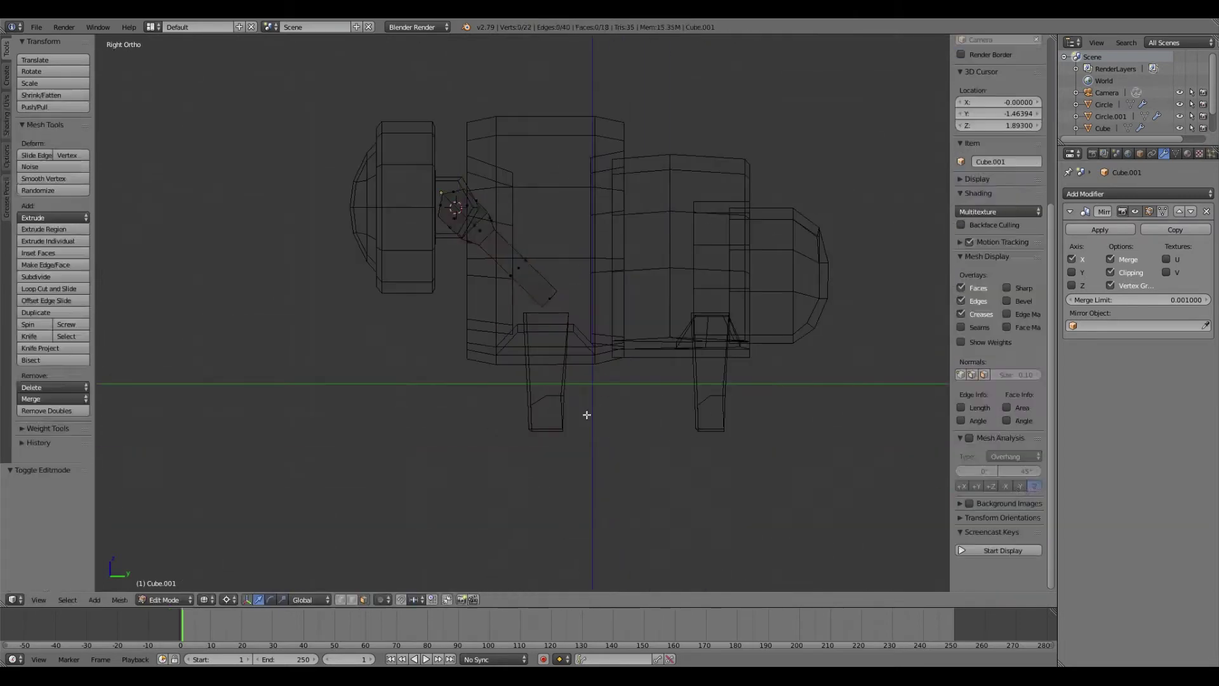
pyautogui.rightClick(549, 420)
pyautogui.click(546, 421)
pyautogui.hotkey('shift', 'a')
# Add a circle mesh and shrink it in Edit Mode to fit under the front leg.
pyautogui.click(620, 451)
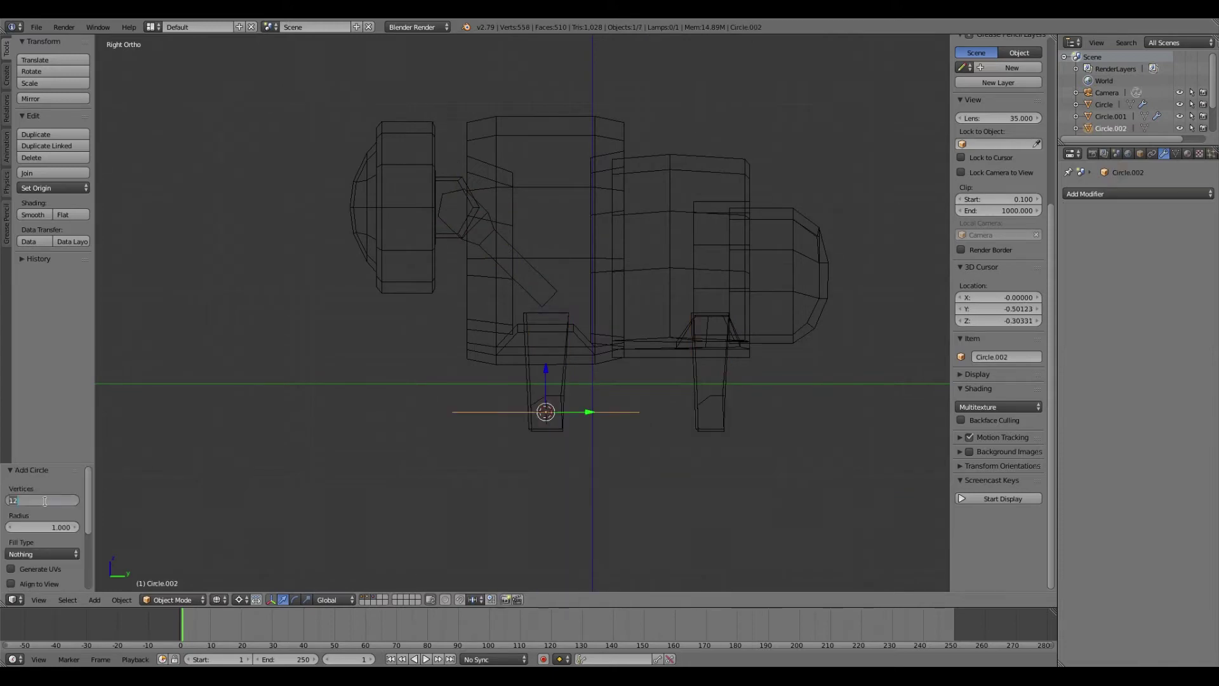
pyautogui.press('KP_1')
pyautogui.press('Tab')
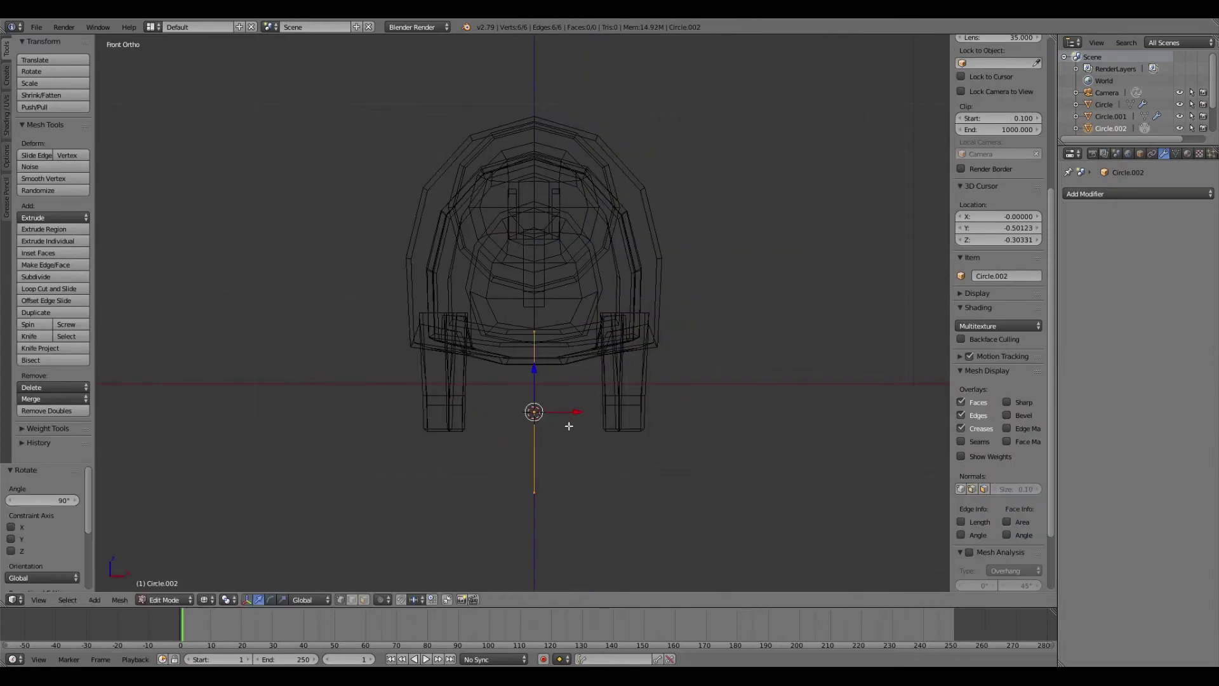
pyautogui.press('s')
pyautogui.click(609, 412)
pyautogui.press('KP_3')
pyautogui.scroll(3, 612, 340)
pyautogui.scroll(3, 594, 346)
pyautogui.press('s')
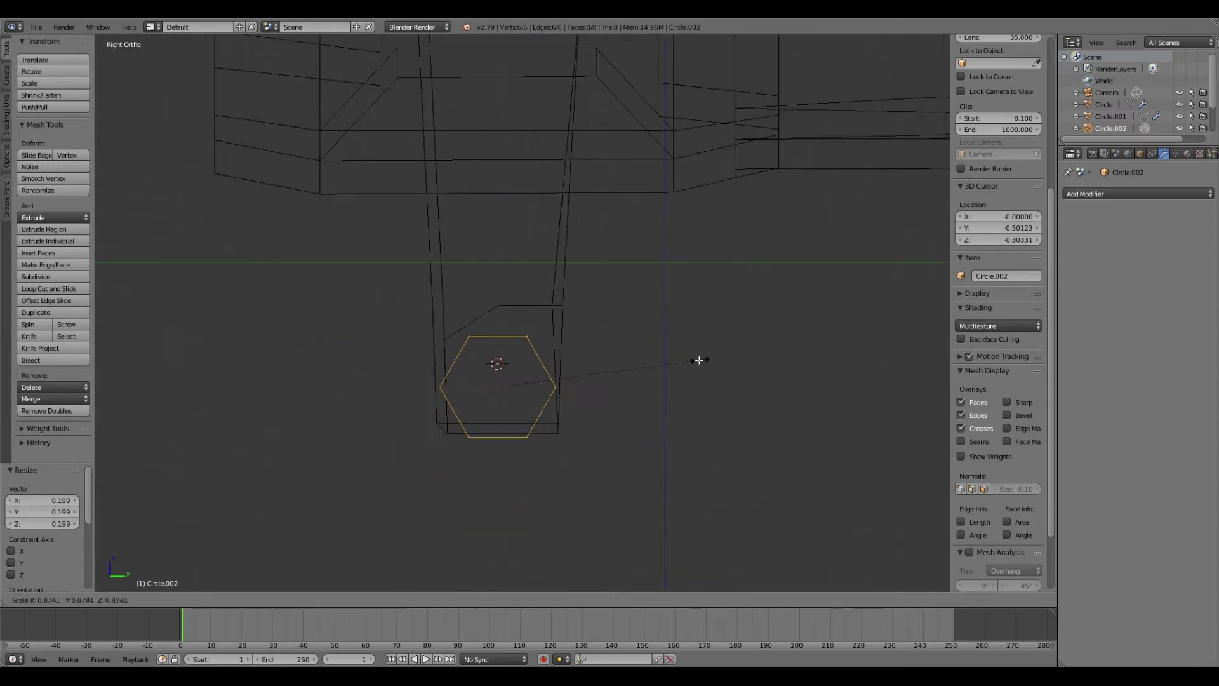
# Fill the hexagon with a face and extrude it down into a long shin.
pyautogui.press('f')
pyautogui.press('ctrl+KP_7')
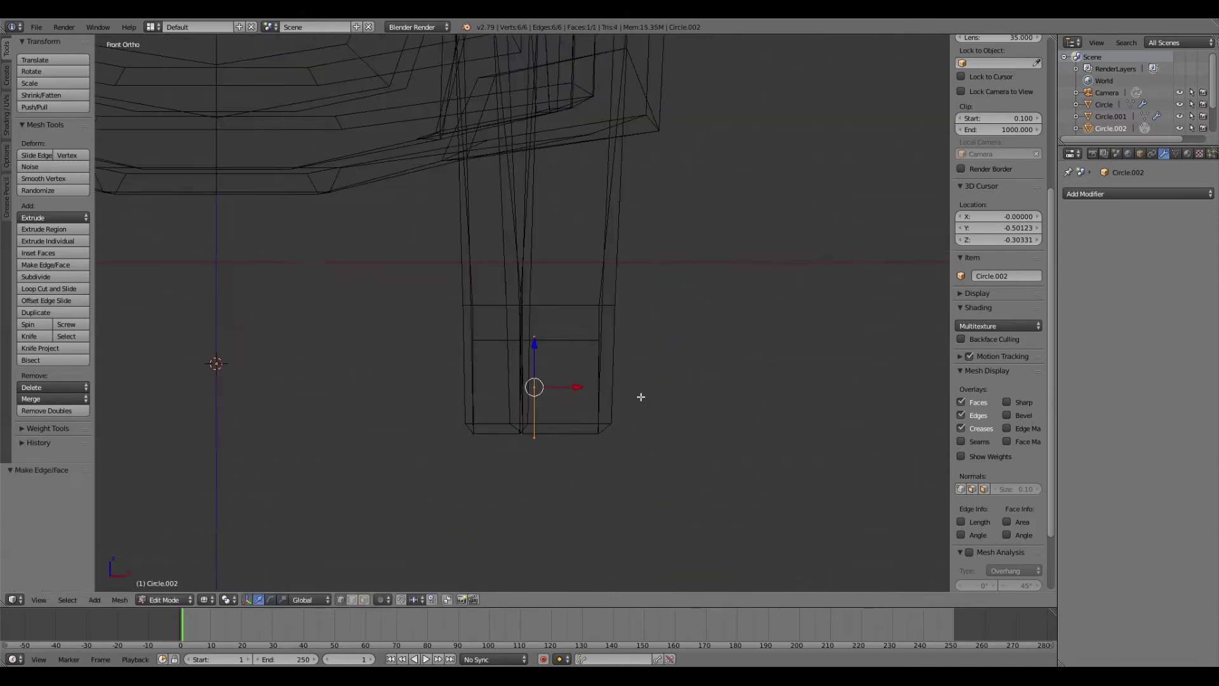
pyautogui.click(600, 301)
pyautogui.moveTo(600, 301)
pyautogui.mouseDown(button='middle')
pyautogui.moveTo(675, 340)
pyautogui.moveTo(372, 597)
pyautogui.mouseUp(button='middle')
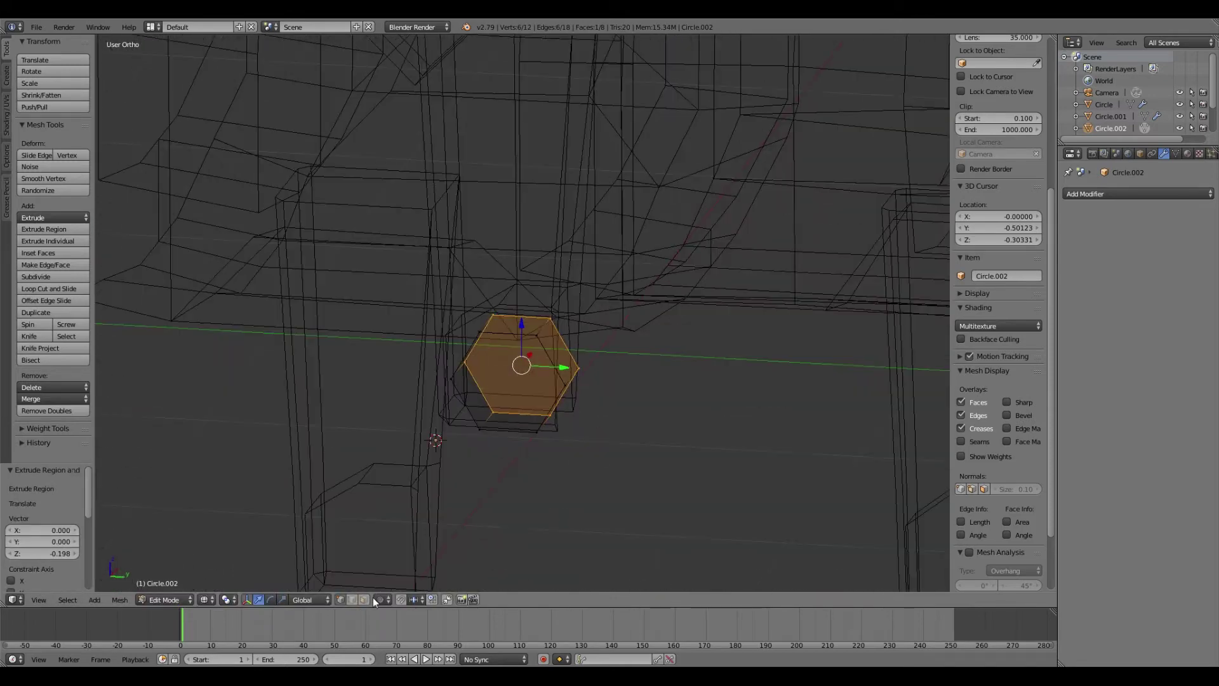
pyautogui.press('KP_3')
pyautogui.press('e')
pyautogui.click(593, 401)
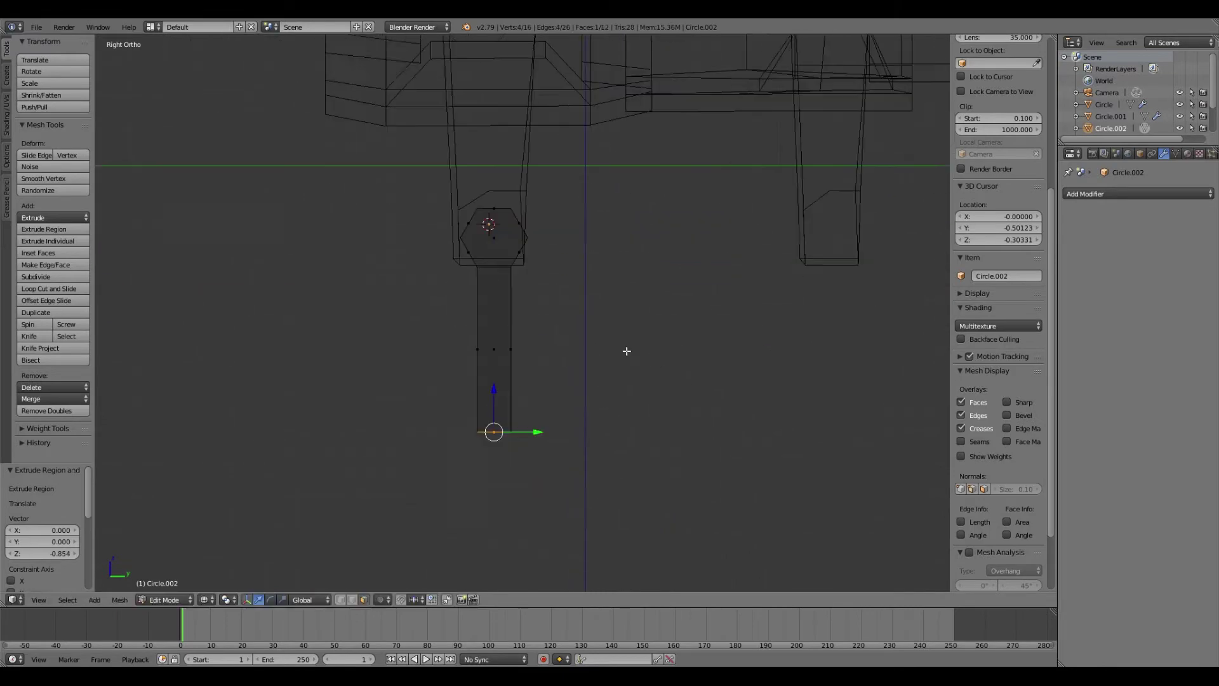
# Scale the shin's bottom out into a wider foot and bevel its edges.
pyautogui.press('s')
pyautogui.click(705, 404)
pyautogui.moveTo(705, 404)
pyautogui.mouseDown(button='middle')
pyautogui.moveTo(629, 408)
pyautogui.moveTo(511, 514)
pyautogui.mouseUp(button='middle')
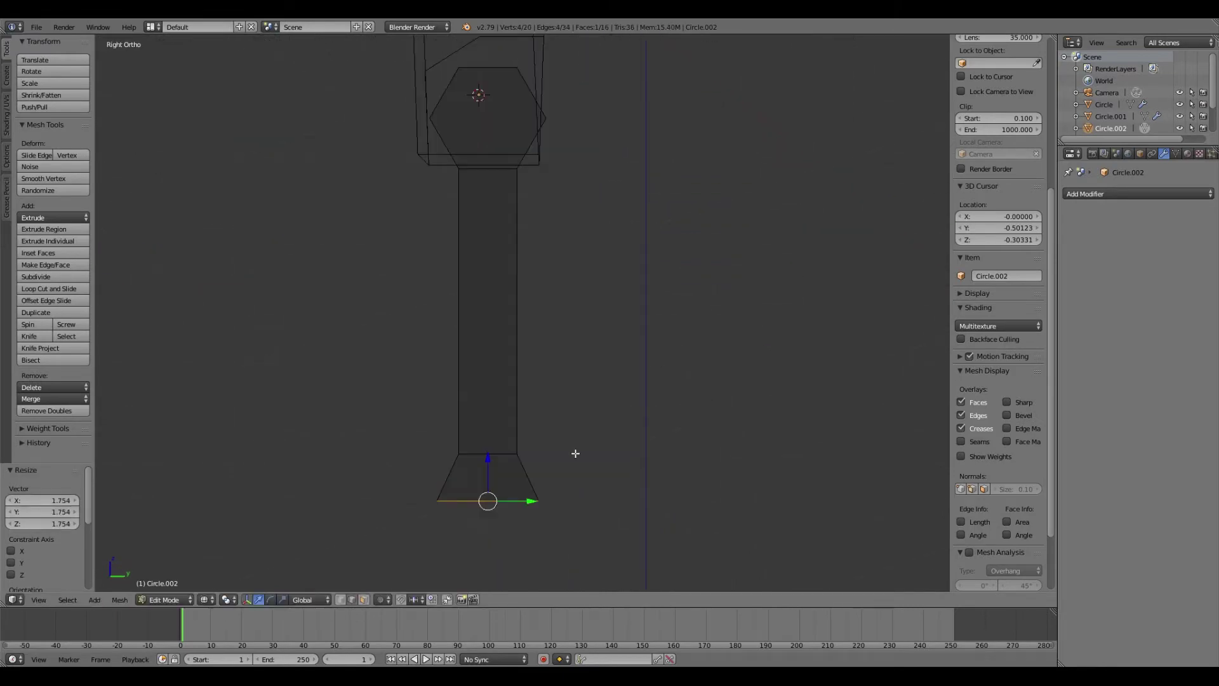
pyautogui.press('ctrl+KP_7')
pyautogui.hotkey('ctrl', 'b')
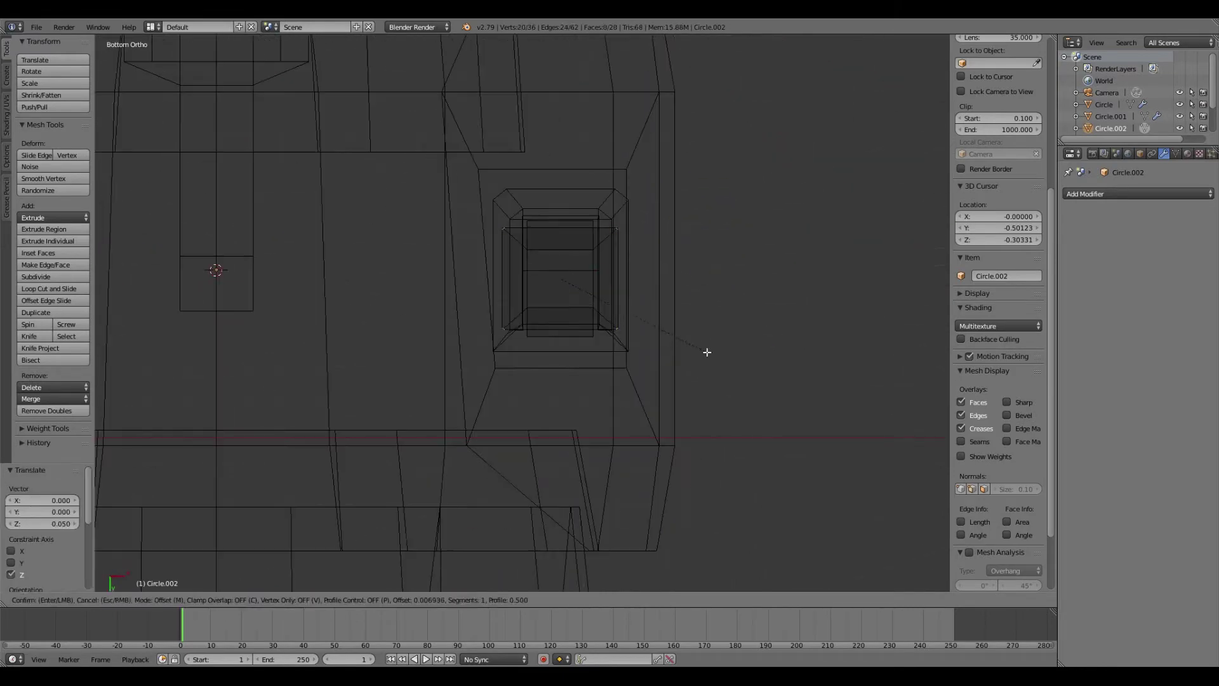
pyautogui.moveTo(731, 363)
pyautogui.mouseDown(button='middle')
pyautogui.moveTo(803, 332)
pyautogui.moveTo(656, 422)
pyautogui.mouseUp(button='middle')
# Recalculate the shin's normals and merge stray foot vertices into one.
pyautogui.press('a')
pyautogui.press('a')
pyautogui.press('z')
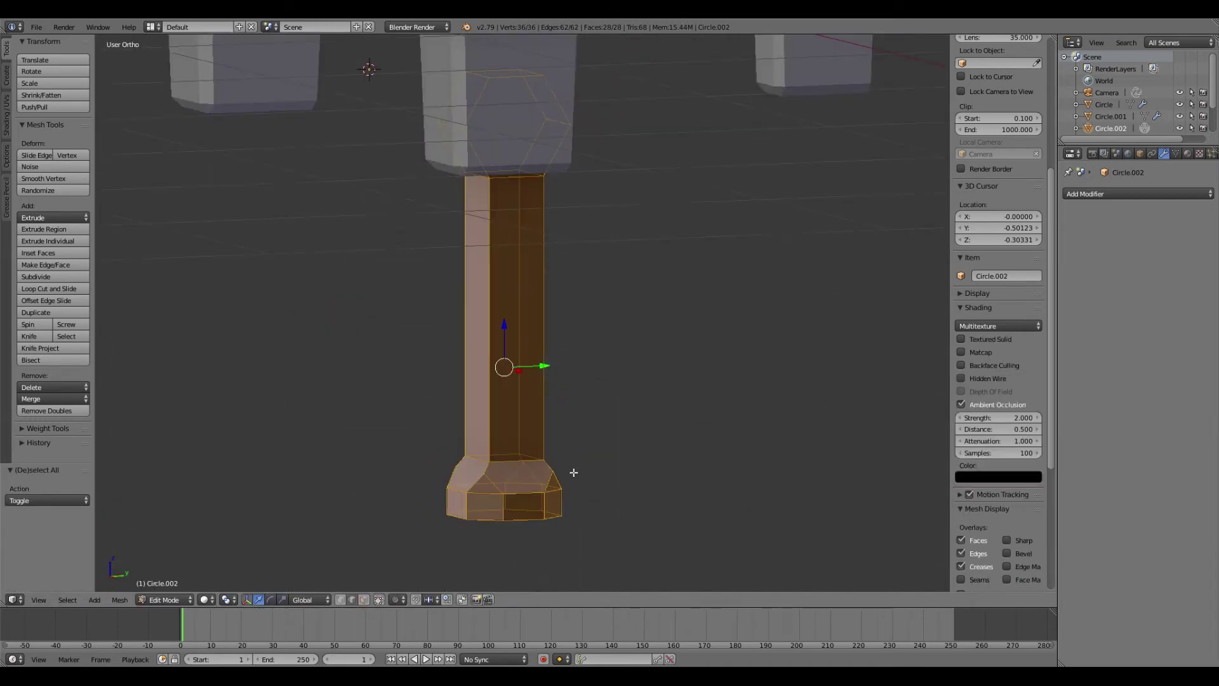
pyautogui.hotkey('ctrl', 'n')
pyautogui.press('a')
pyautogui.rightClick(502, 412)
pyautogui.hotkey('alt', 'm')
pyautogui.click(496, 405)
pyautogui.moveTo(496, 405); pyautogui.dragTo(542, 414, button='middle')
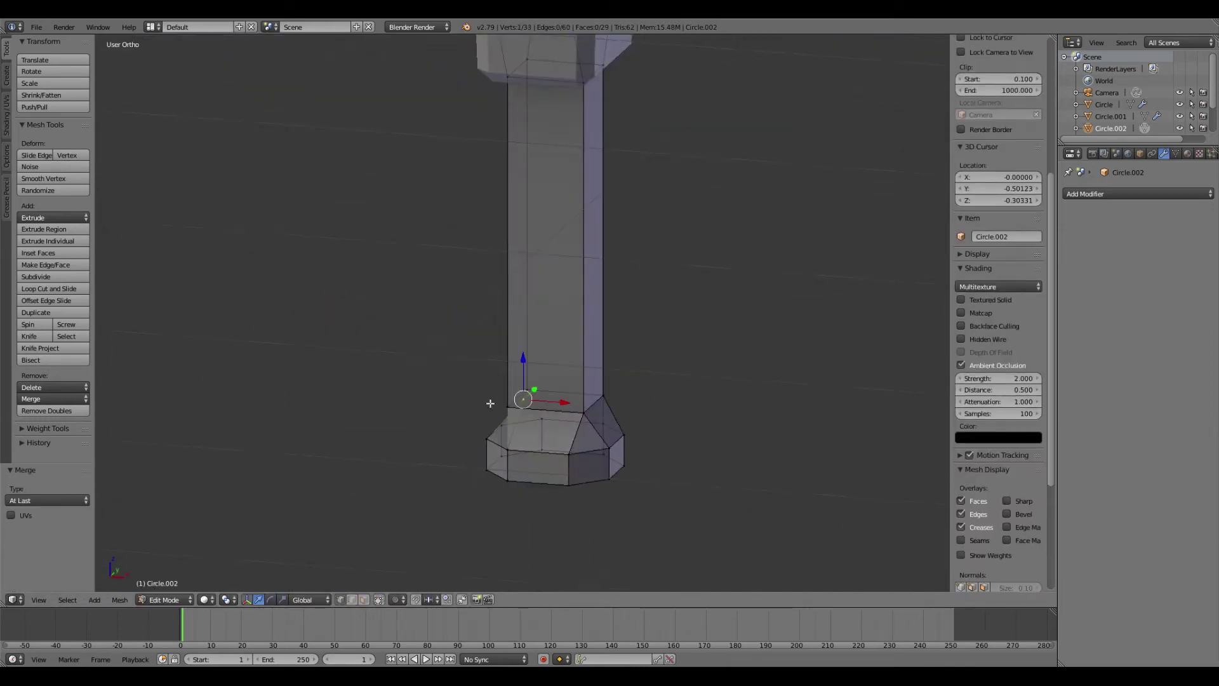
pyautogui.rightClick(535, 401)
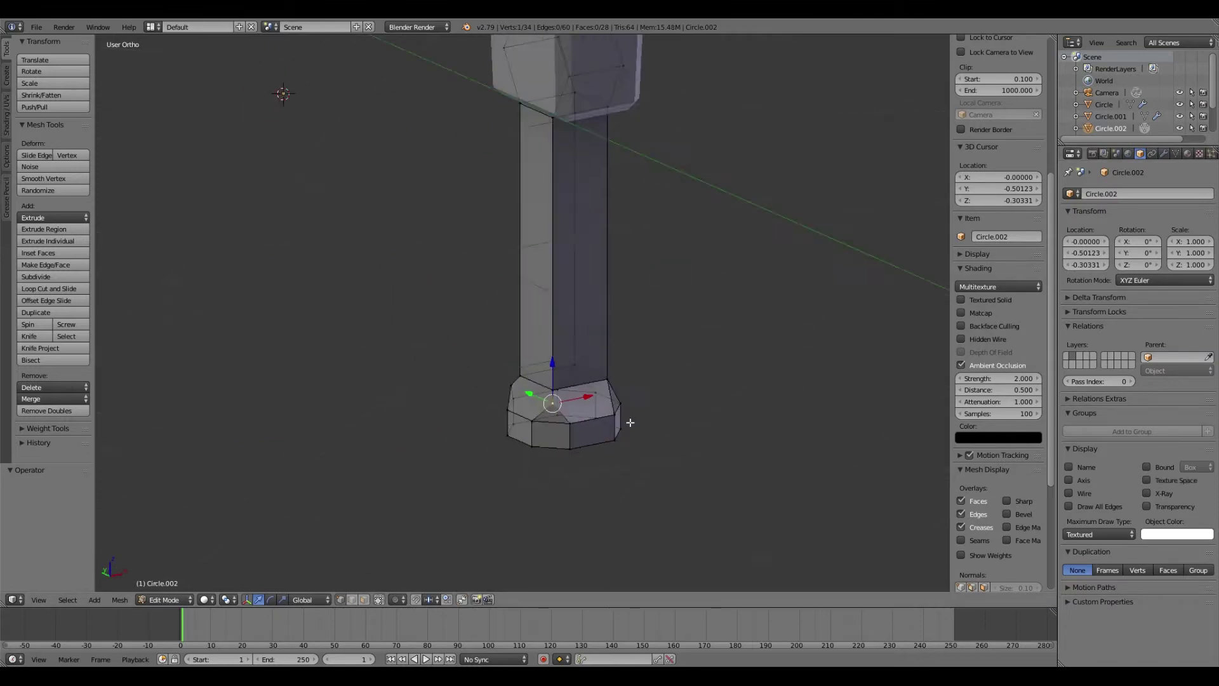
pyautogui.scroll(2, 596, 406)
pyautogui.hotkey('alt', 'm')
# Scale the foot's top vertex ring, remove doubles and duplicate the finished lower leg.
pyautogui.click(590, 400)
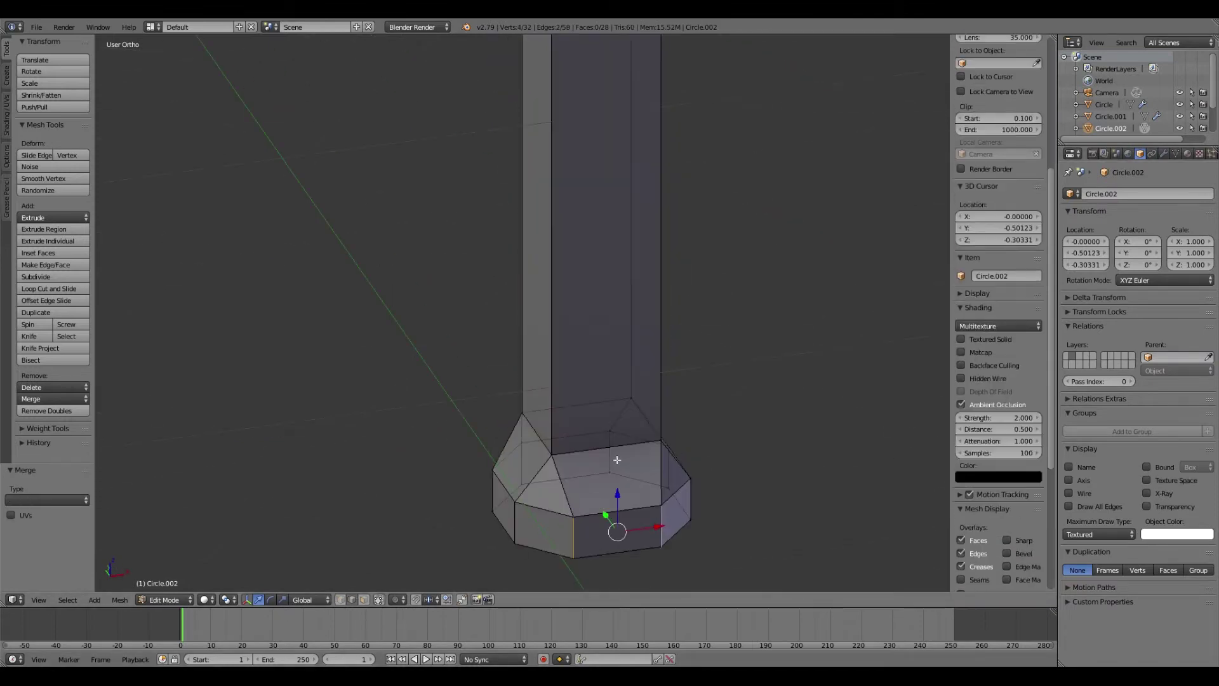
pyautogui.press('s')
pyautogui.moveTo(762, 412)
pyautogui.mouseDown(button='middle')
pyautogui.moveTo(823, 457)
pyautogui.moveTo(635, 381)
pyautogui.mouseUp(button='middle')
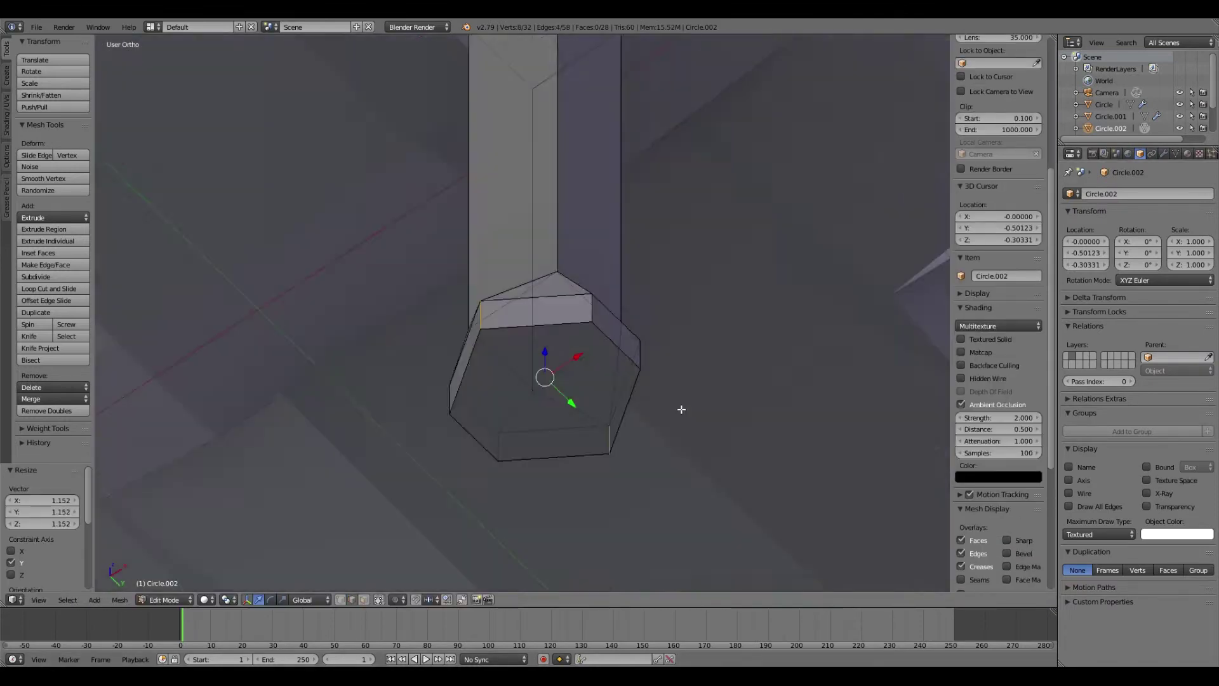
pyautogui.keyDown('shift'); pyautogui.click(494, 417); pyautogui.keyUp('shift')
pyautogui.press('KP_7')
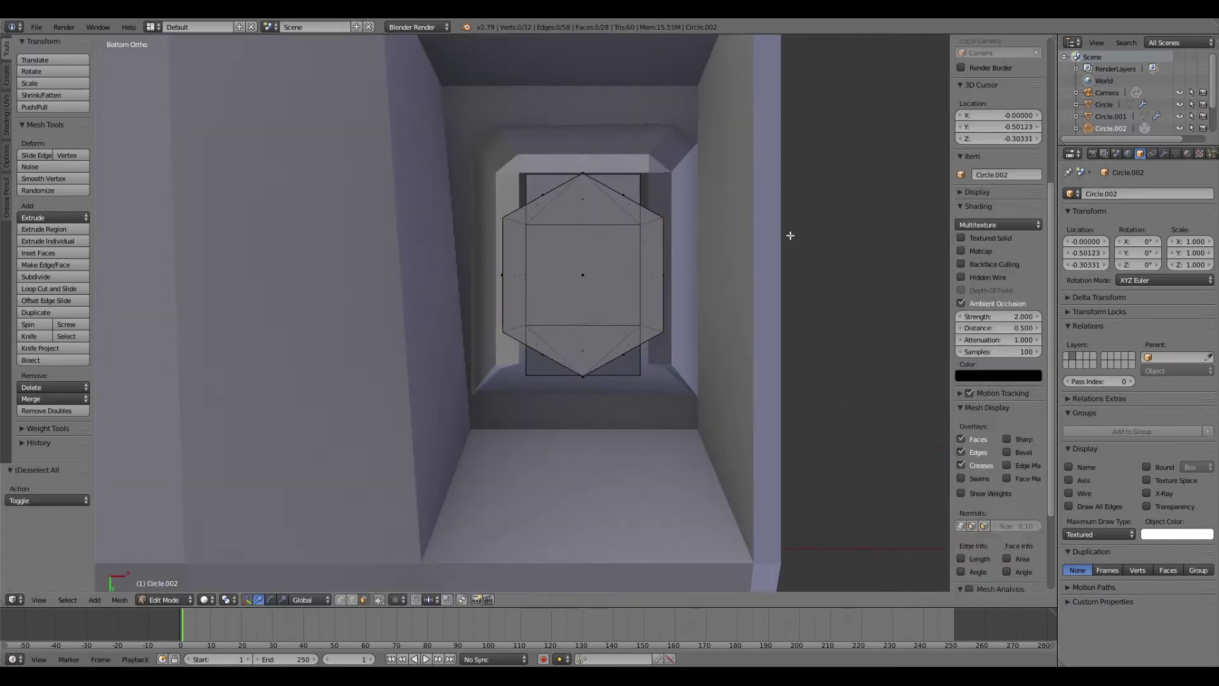
pyautogui.press('a')
pyautogui.press('a')
pyautogui.click(47, 411)
pyautogui.press('KP_3')
pyautogui.hotkey('shift', 'd')
# Move the duplicated shin along X to sit under the rear leg.
pyautogui.press('x')
pyautogui.click(810, 248)
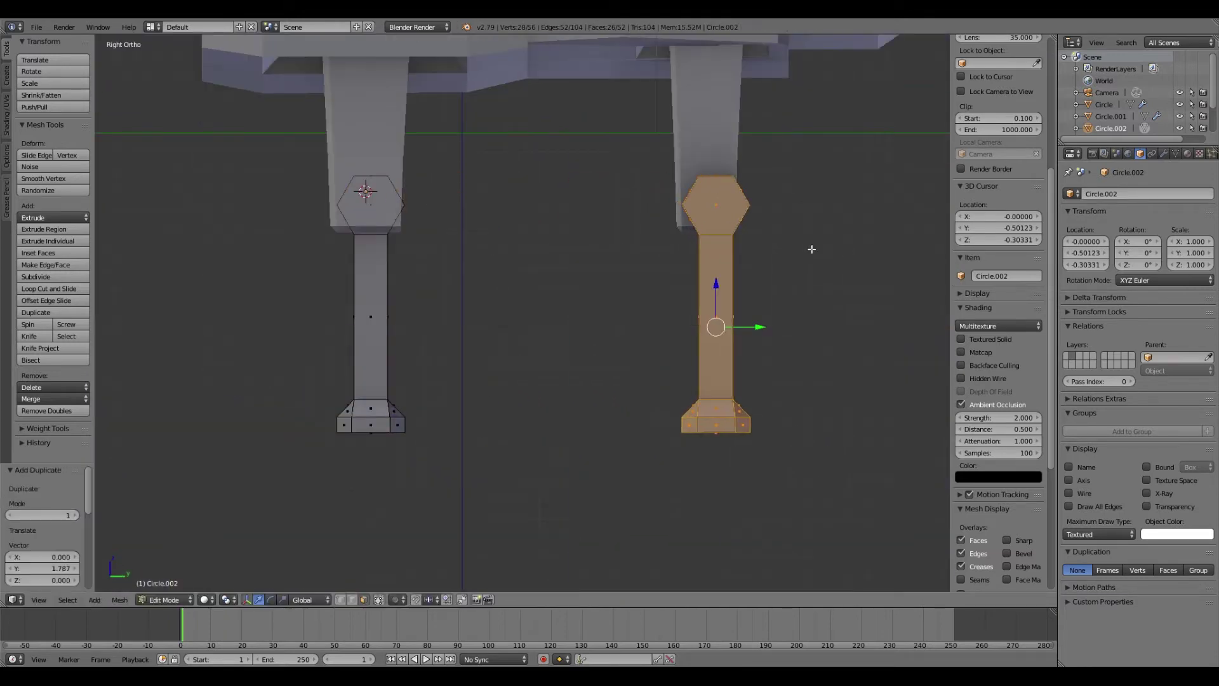
pyautogui.press('ctrl+KP_7')
pyautogui.scroll(3, 751, 363)
pyautogui.scroll(-3, 750, 363)
pyautogui.moveTo(751, 363)
pyautogui.mouseDown(button='middle')
pyautogui.moveTo(711, 307)
pyautogui.moveTo(577, 287)
pyautogui.mouseUp(button='middle')
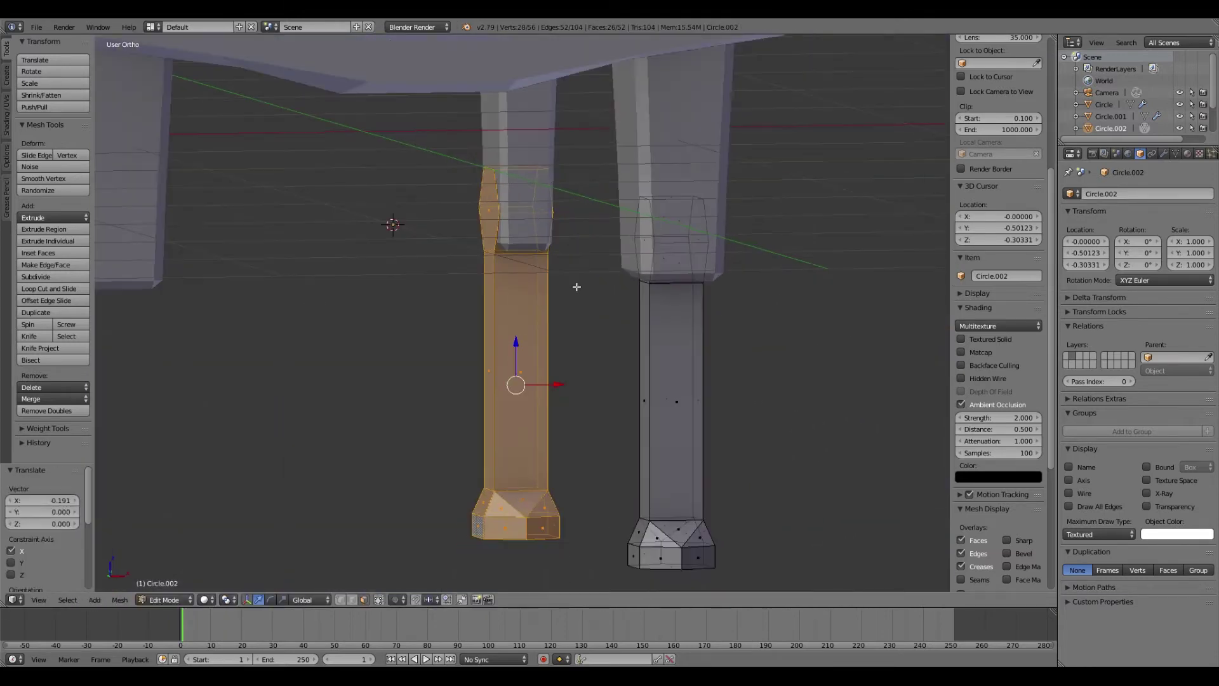
pyautogui.press('KP_3')
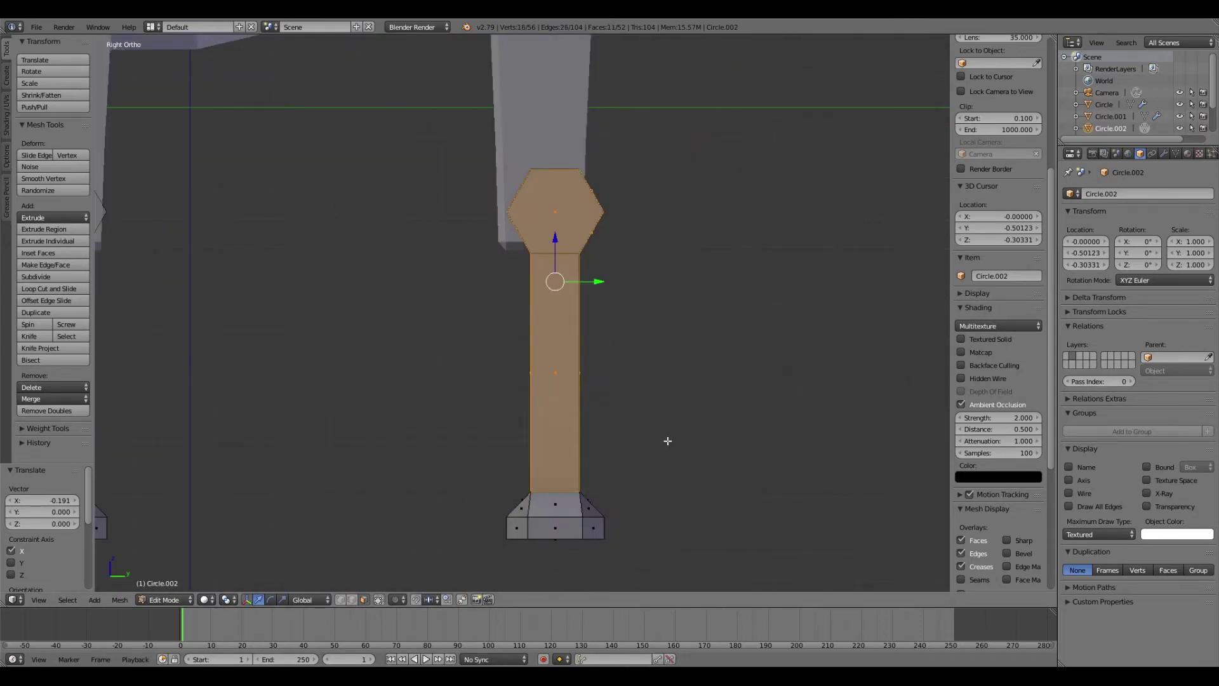
# Re-enter Edit Mode on the rear shin, box-select its top ring, then cancel and deselect.
pyautogui.press('ctrl+KP_7')
pyautogui.scroll(3, 751, 450)
pyautogui.press('Tab')
pyautogui.press('a')
pyautogui.moveTo(676, 362)
pyautogui.mouseDown(button='middle')
pyautogui.moveTo(692, 376)
pyautogui.moveTo(678, 437)
pyautogui.mouseUp(button='middle')
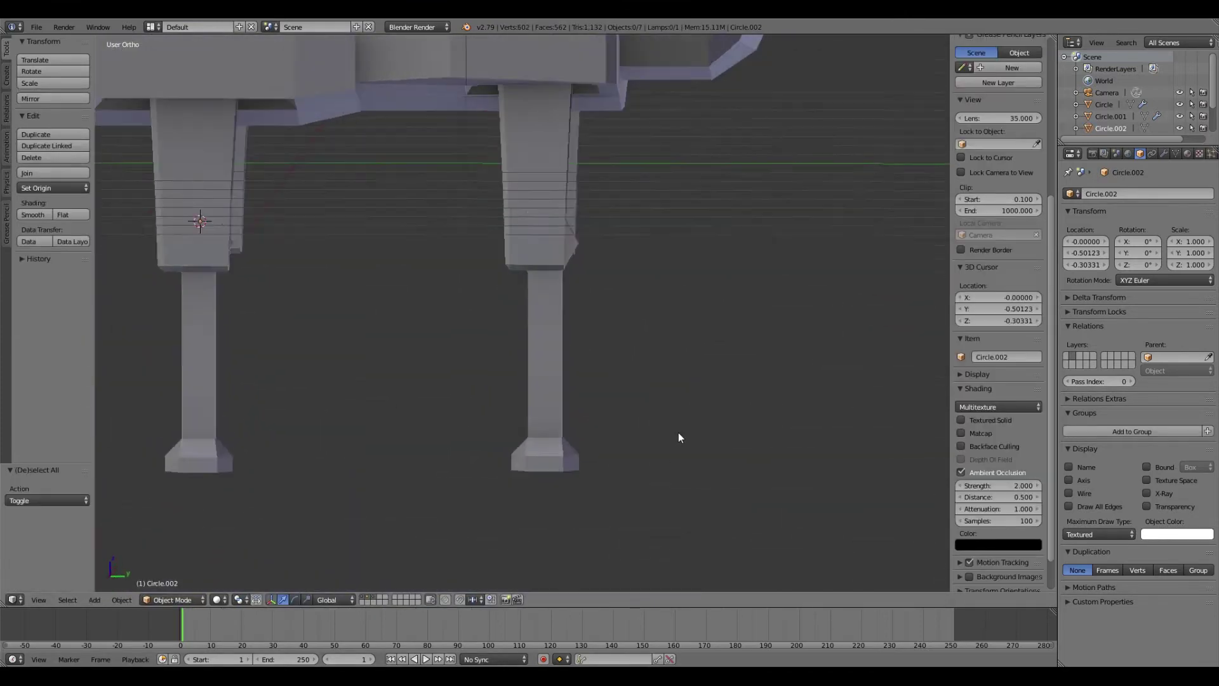
pyautogui.press('Tab')
pyautogui.press('KP_3')
pyautogui.moveTo(479, 179); pyautogui.dragTo(593, 286)
pyautogui.press('s')
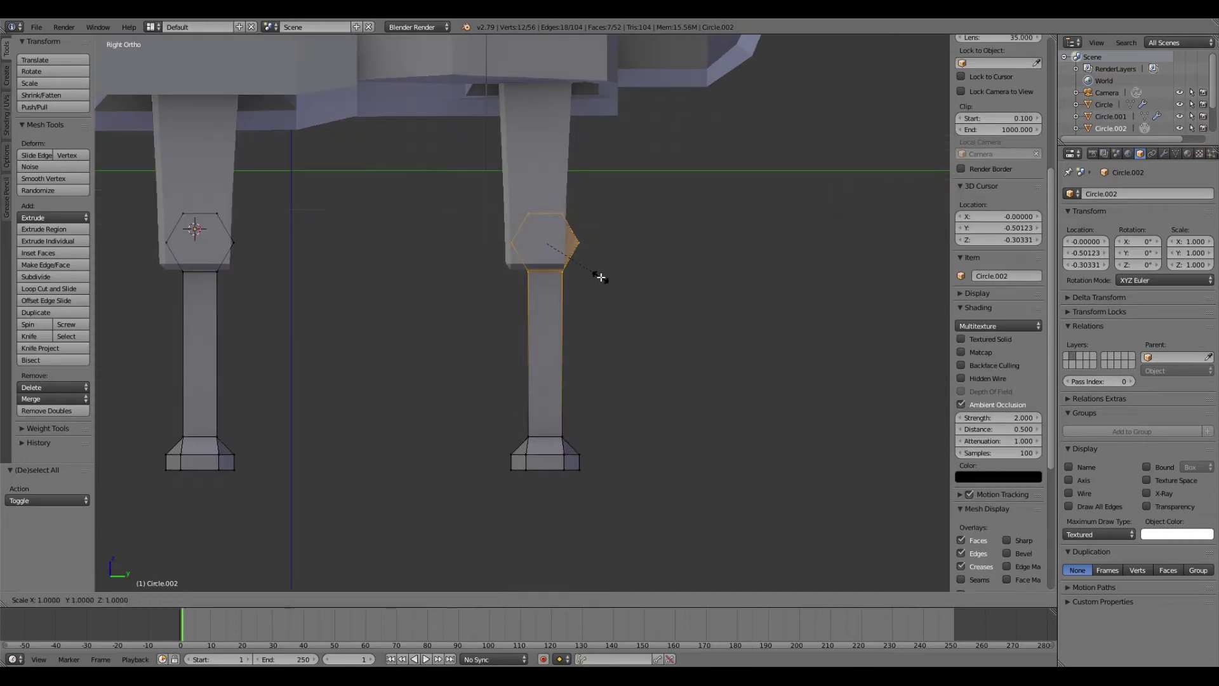
pyautogui.press('a')
# Narrow the rear shin's foot along Y and open the Add Modifier list for a Mirror.
pyautogui.press('a')
pyautogui.moveTo(476, 408); pyautogui.dragTo(603, 490)
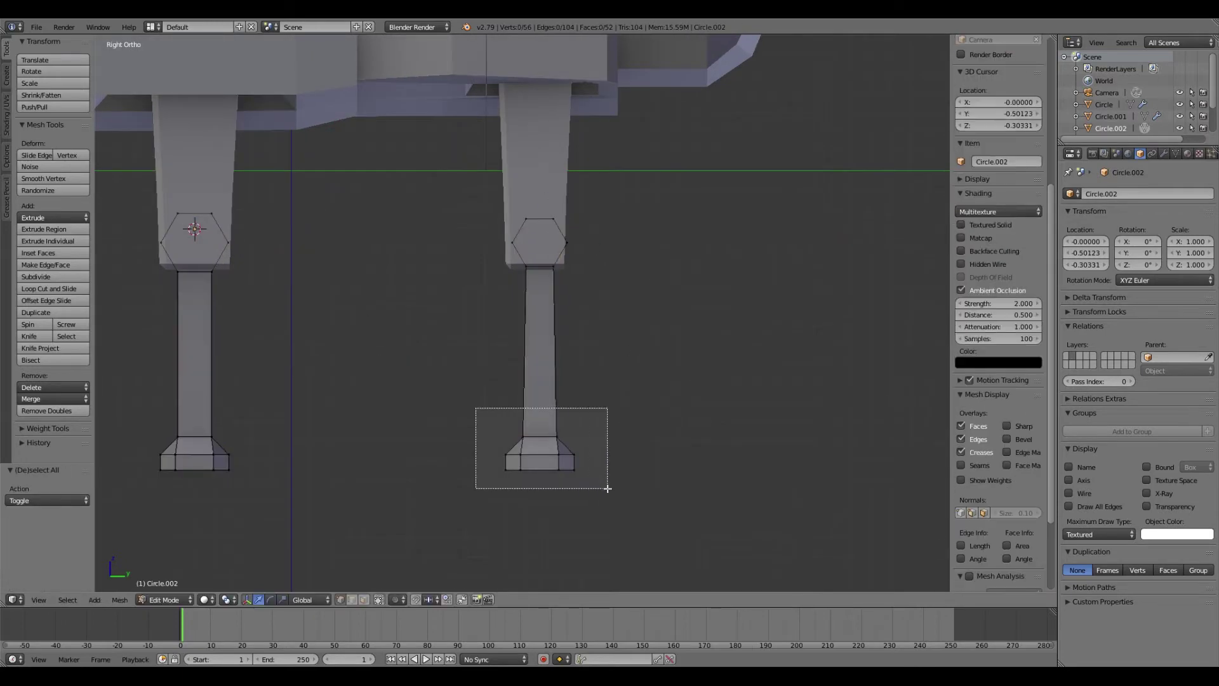
pyautogui.press('s')
pyautogui.press('y')
pyautogui.click(684, 445)
pyautogui.press('a')
pyautogui.press('Tab')
pyautogui.moveTo(684, 445); pyautogui.dragTo(591, 361, button='middle')
pyautogui.click(1163, 153)
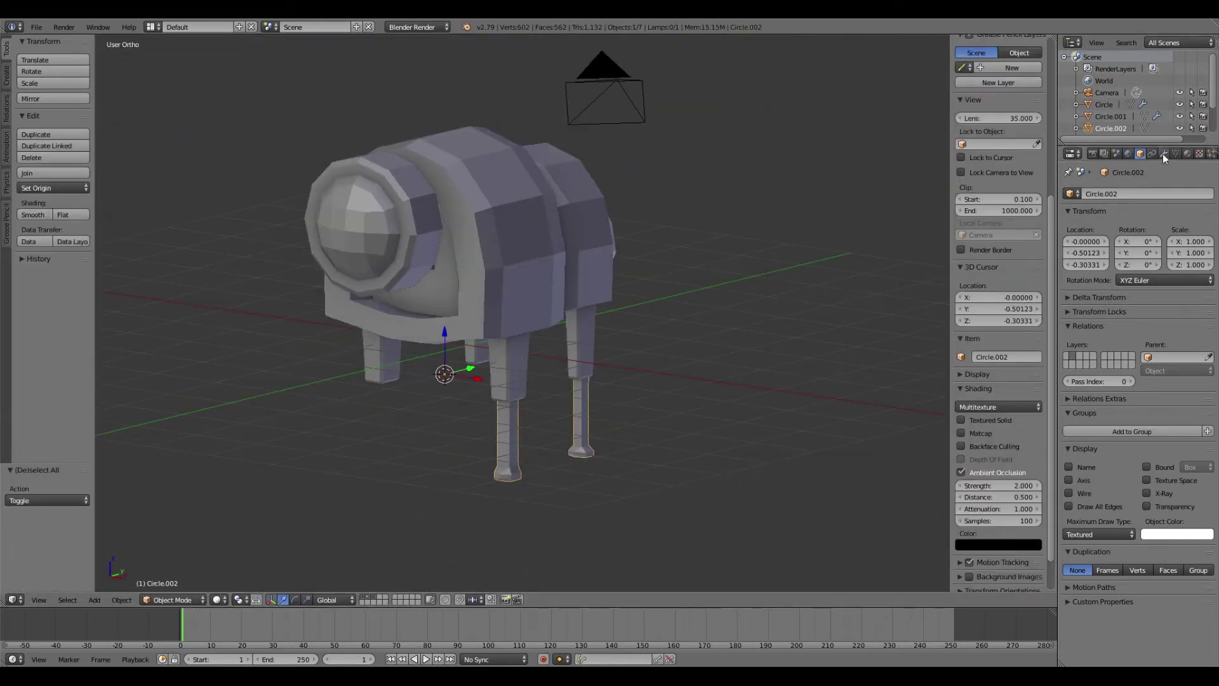
pyautogui.click(1136, 194)
# In a side view of the upper-leg mesh, tilt the front upper leg forward.
pyautogui.click(977, 313)
pyautogui.rightClick(656, 298)
pyautogui.press('KP_3')
pyautogui.scroll(4, 522, 313)
pyautogui.press('Tab')
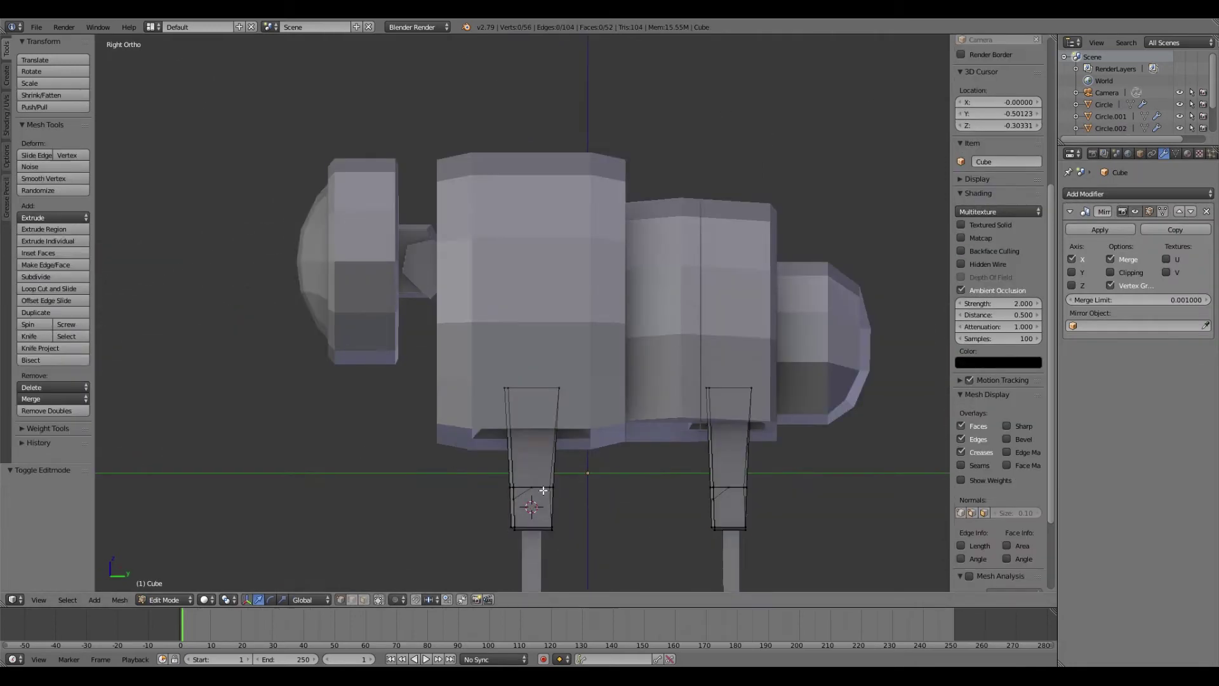
pyautogui.press('b')
pyautogui.moveTo(452, 381); pyautogui.dragTo(612, 531)
pyautogui.press('r')
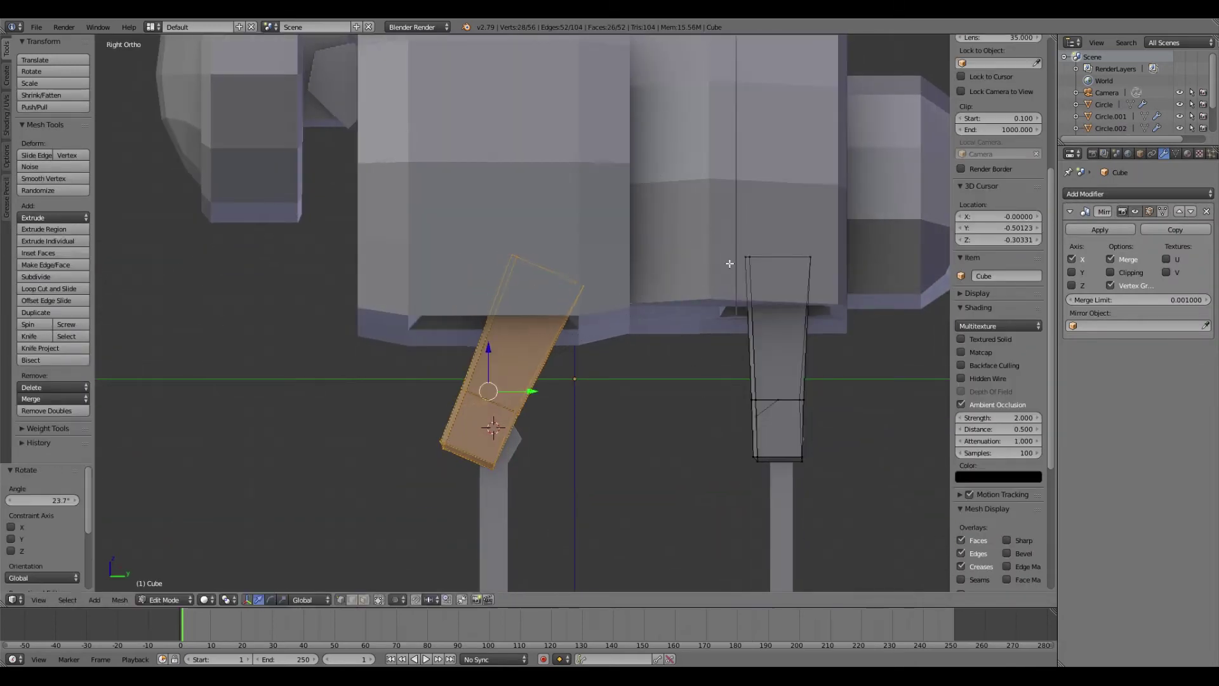
pyautogui.click(667, 483)
# Box-select the rear upper leg and tilt it backward.
pyautogui.press('a')
pyautogui.press('b')
pyautogui.moveTo(707, 207); pyautogui.dragTo(848, 469)
pyautogui.press('r')
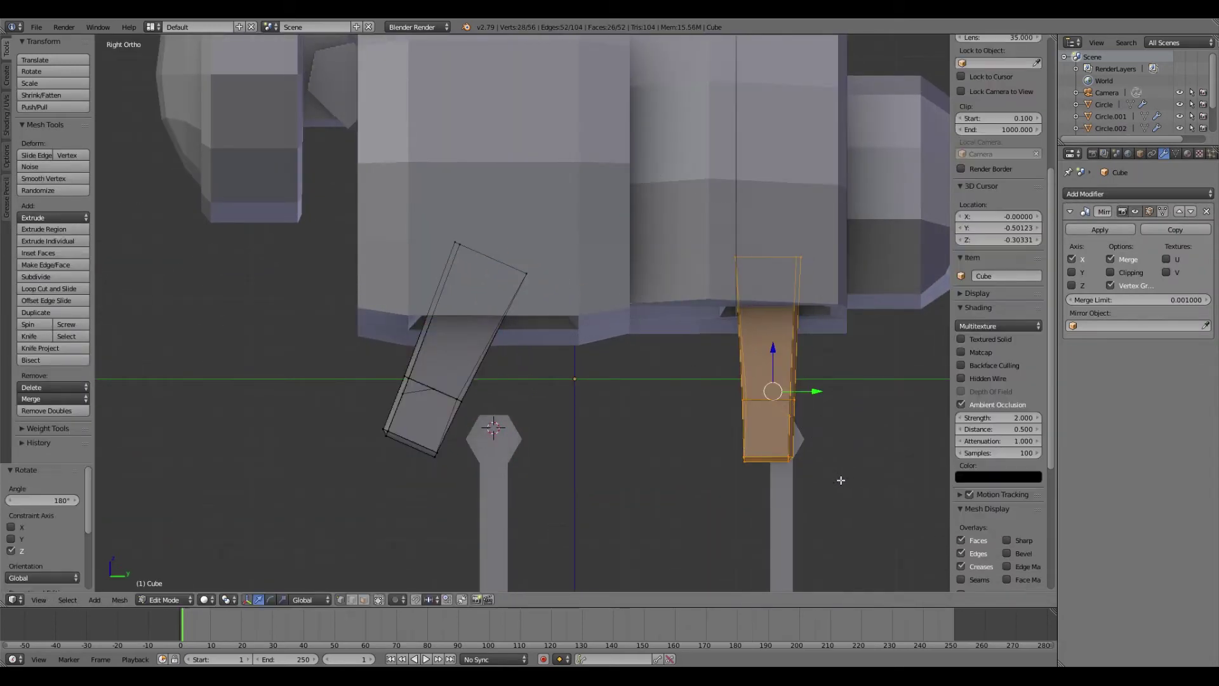
pyautogui.press('r')
# Reposition the rear shin so it meets its tilted upper leg, checking in wireframe.
pyautogui.click(879, 476)
pyautogui.scroll(-3, 825, 470)
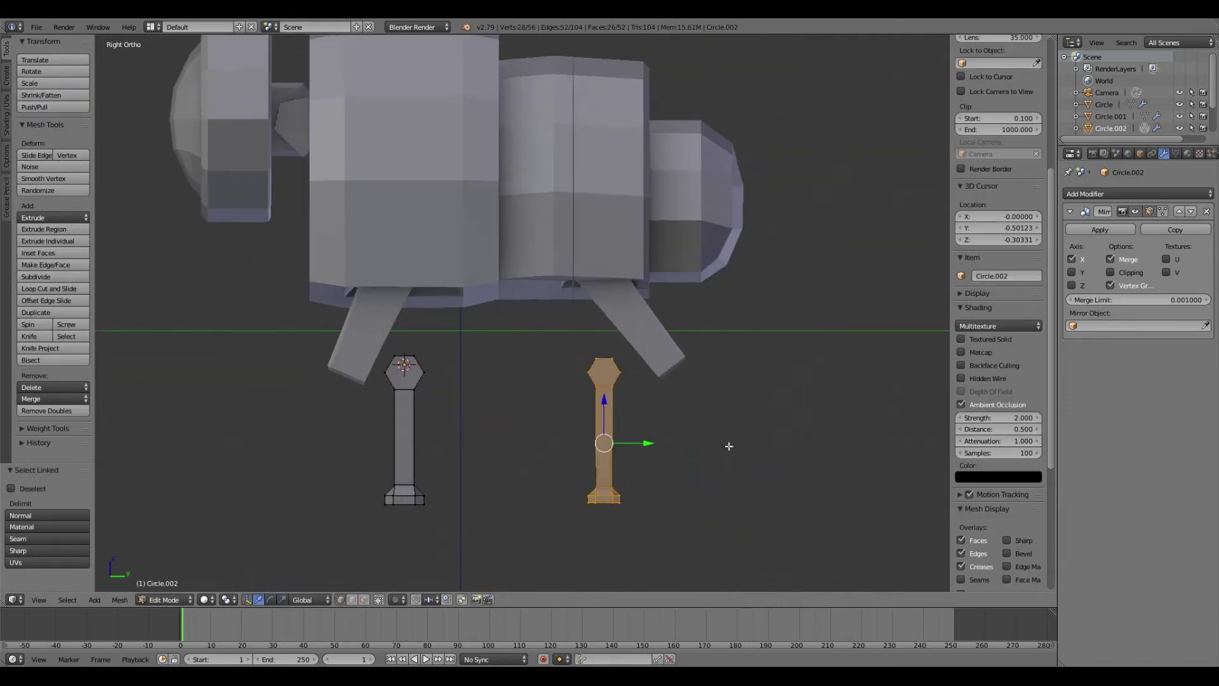
pyautogui.click(742, 420)
pyautogui.moveTo(742, 420); pyautogui.dragTo(670, 398, button='middle')
pyautogui.press('KP_3')
pyautogui.scroll(3, 624, 379)
pyautogui.press('z')
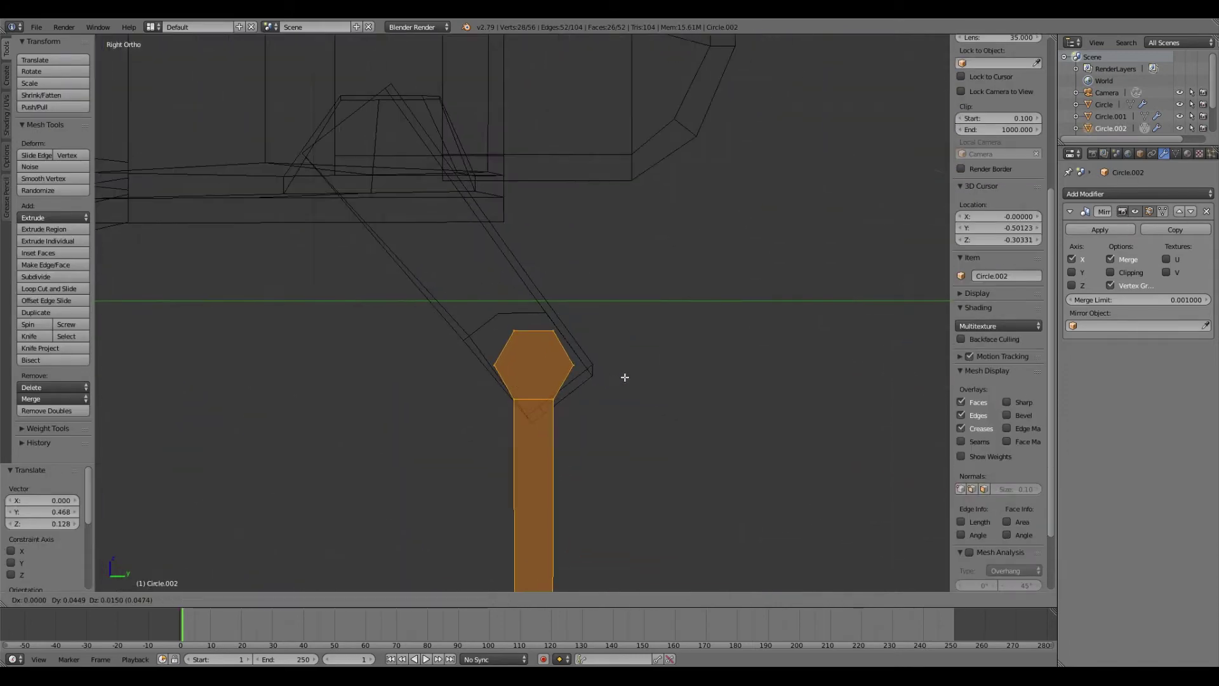
pyautogui.press('a')
pyautogui.press('a')
# Move the front shin under its upper leg, checking front and side views.
pyautogui.press('g')
pyautogui.click(436, 362)
pyautogui.press('KP_1')
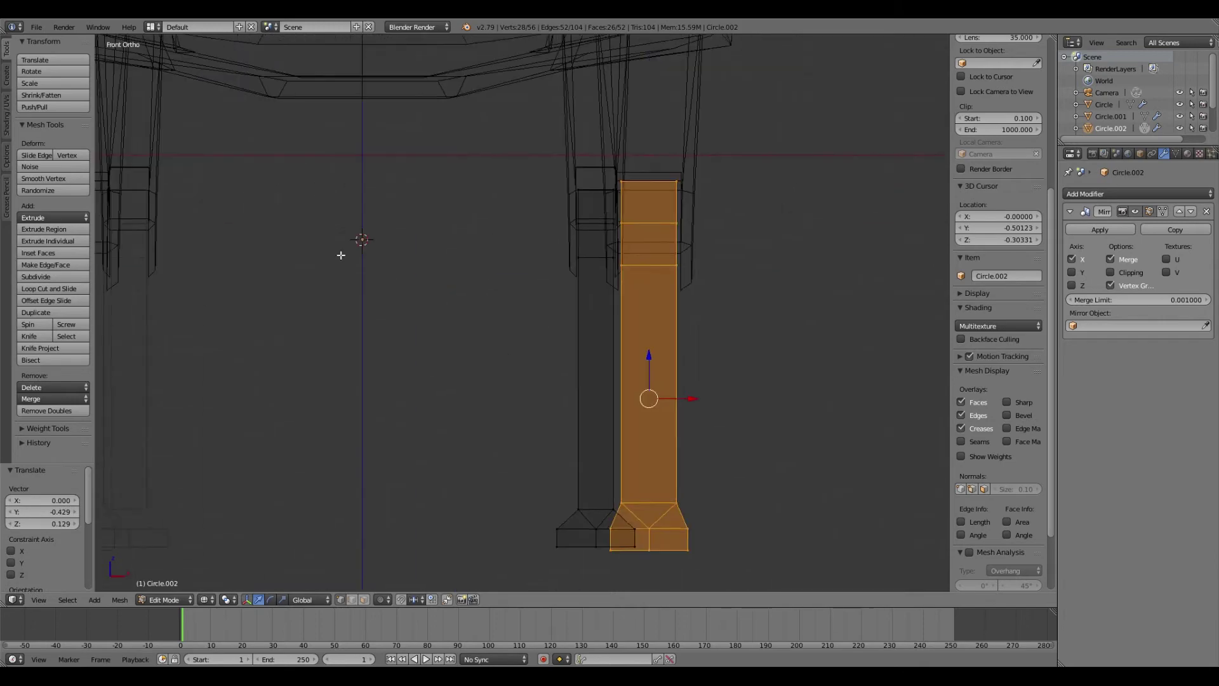
pyautogui.press('KP_3')
pyautogui.keyDown('shift'); pyautogui.moveTo(349, 209); pyautogui.dragTo(713, 479, button='middle'); pyautogui.keyUp('shift')
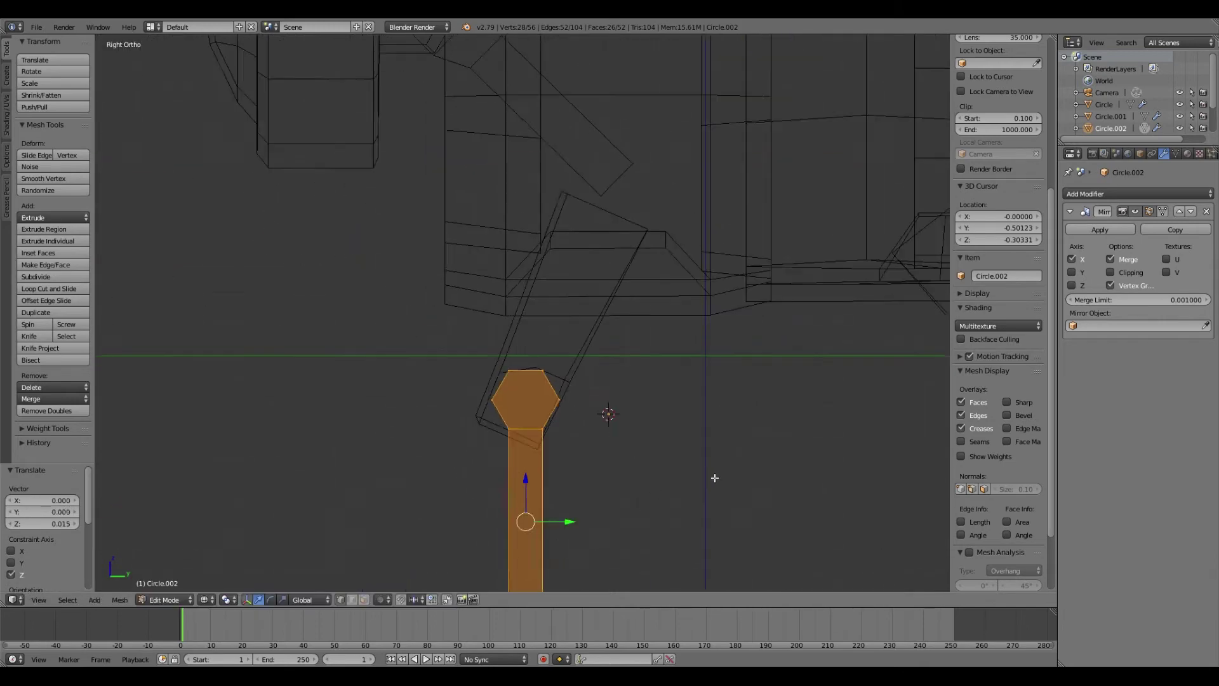
# Rotate the whole front upper leg and shift it onto the shin top.
pyautogui.press('Tab')
pyautogui.rightClick(590, 326)
pyautogui.press('Tab')
pyautogui.press('l')
pyautogui.press('r')
pyautogui.click(590, 394)
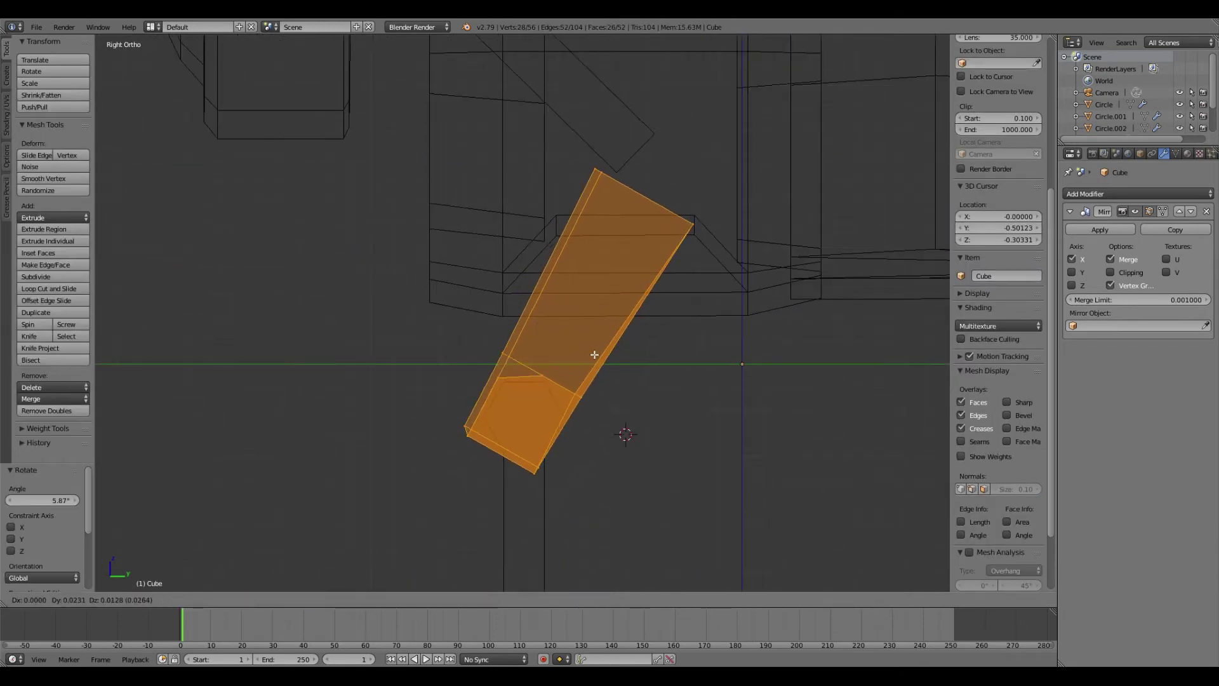
pyautogui.scroll(1, 594, 351)
pyautogui.press('g')
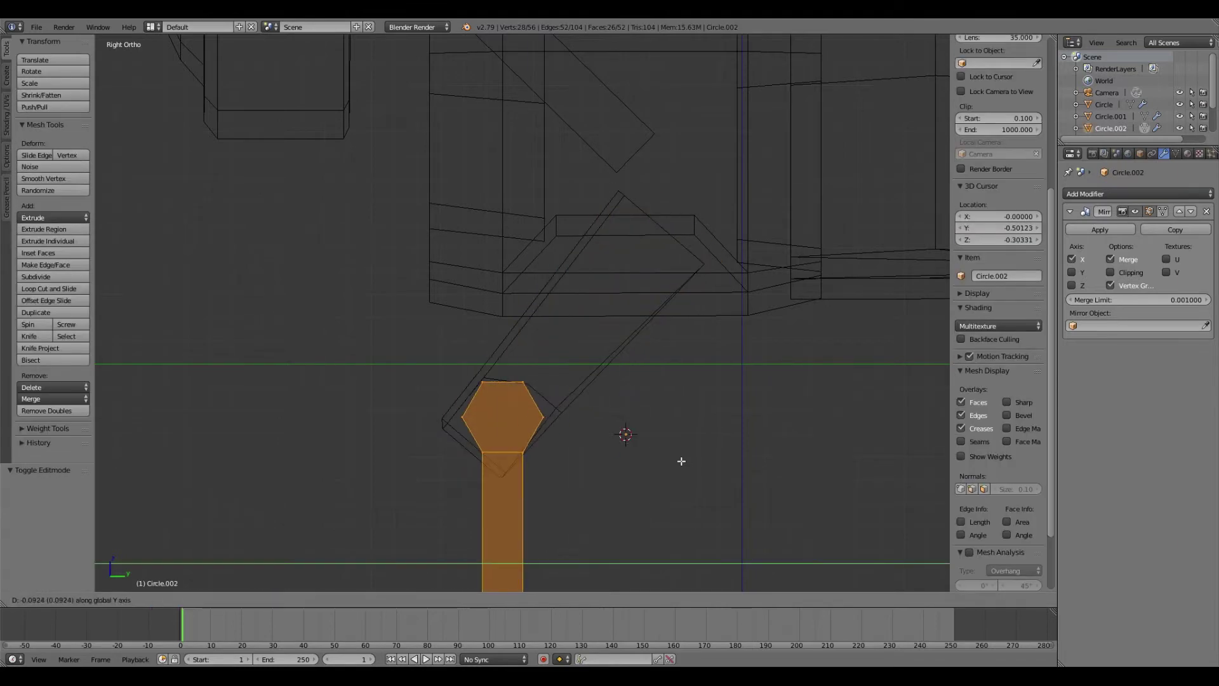
# Rotate the shin to follow its upper leg and return to solid object mode.
pyautogui.press('r')
pyautogui.click(775, 299)
pyautogui.press('Tab')
pyautogui.press('z')
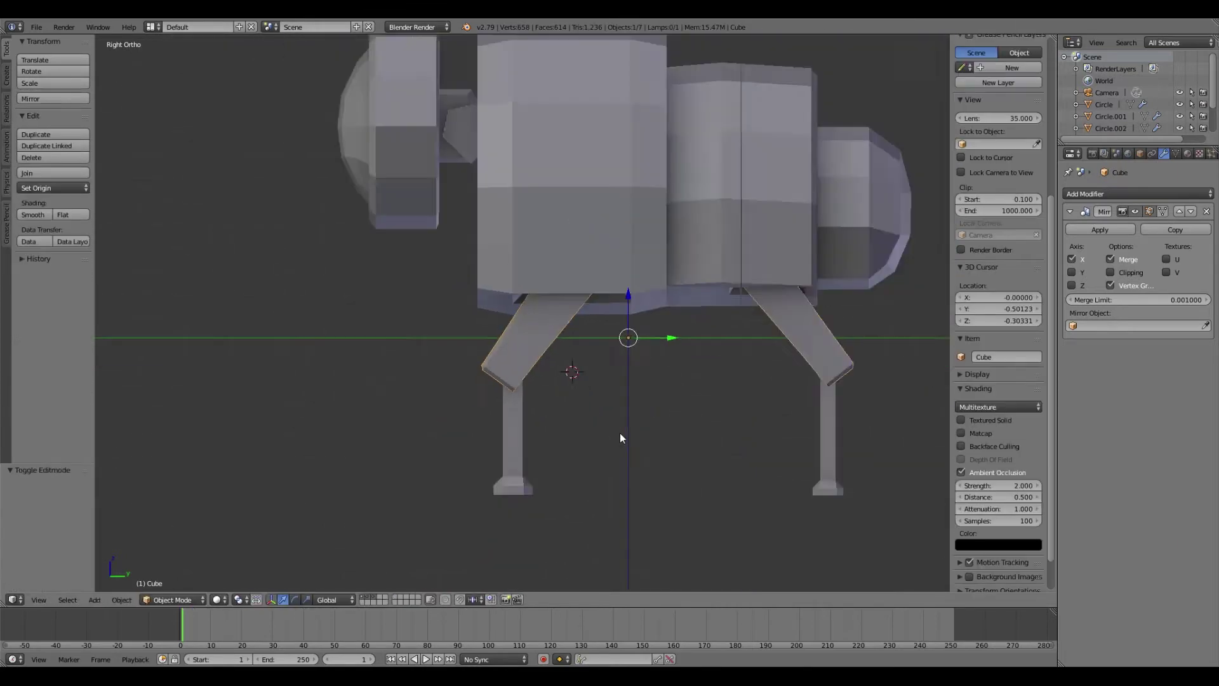
pyautogui.moveTo(620, 435)
pyautogui.mouseDown(button='middle')
pyautogui.moveTo(888, 403)
pyautogui.moveTo(669, 336)
pyautogui.moveTo(745, 283)
pyautogui.moveTo(449, 305)
pyautogui.mouseUp(button='middle')
# Edit the head disc and box-select its front dome faces in wireframe.
pyautogui.scroll(-3, 670, 336)
pyautogui.rightClick(744, 284)
pyautogui.press('Tab')
pyautogui.press('a')
pyautogui.press('Tab')
pyautogui.rightClick(448, 305)
pyautogui.press('Tab')
pyautogui.press('z')
pyautogui.press('b')
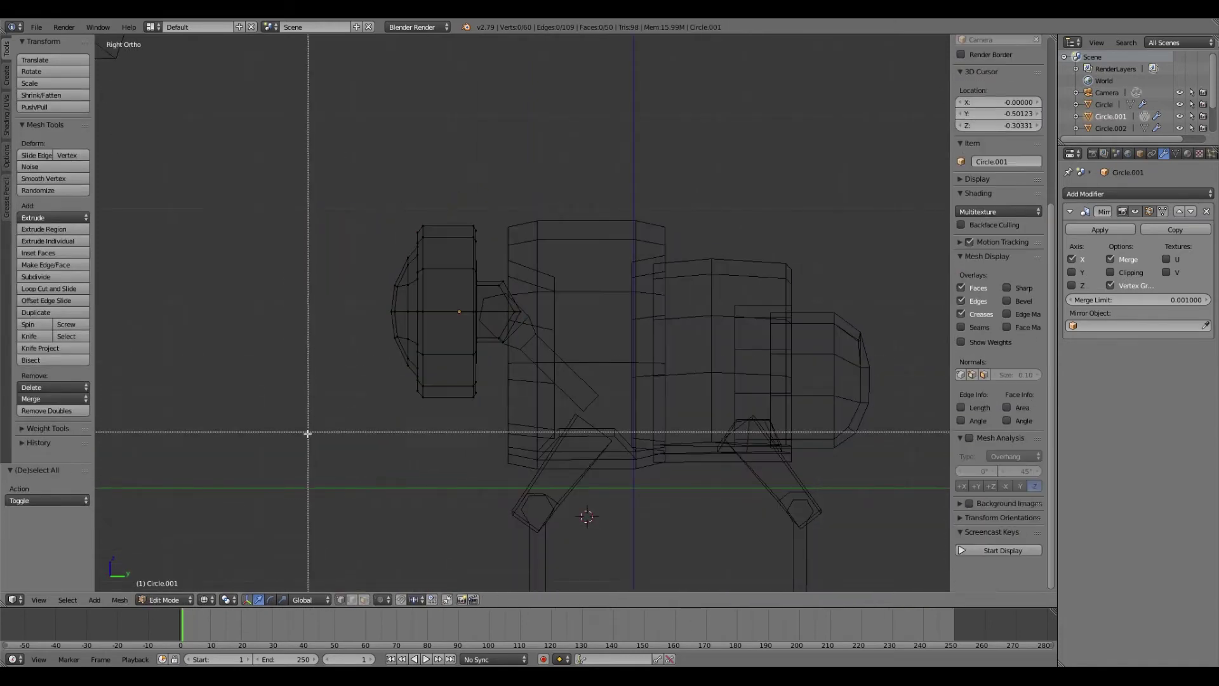
pyautogui.moveTo(308, 429); pyautogui.dragTo(534, 265)
# Shrink the selection by one ring and scale up the lens dome.
pyautogui.press('z')
pyautogui.press('ctrl+KP_Subtract')
pyautogui.press('KP_3')
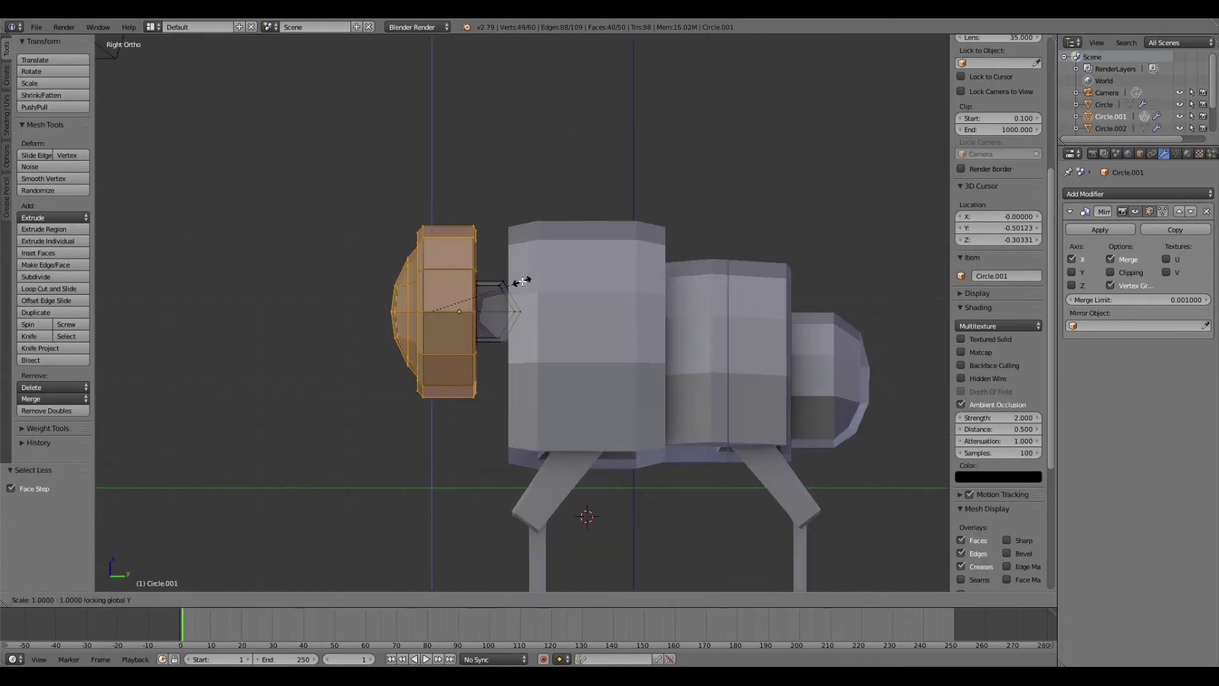
pyautogui.moveTo(543, 275); pyautogui.dragTo(641, 289, button='middle')
pyautogui.press('KP_3')
pyautogui.press('KP_1')
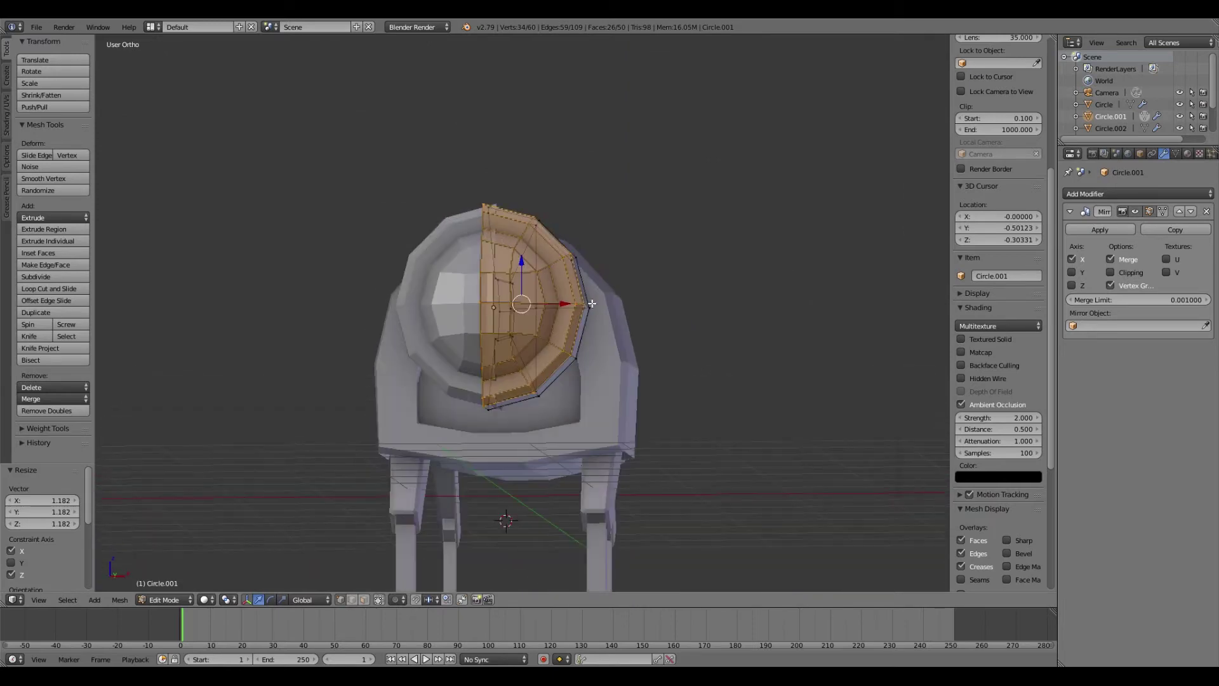
pyautogui.press('KP_8')
# Snap the 3D cursor to the lens selection's centre and shrink the selection further.
pyautogui.hotkey('shift', 's')
pyautogui.click(568, 405)
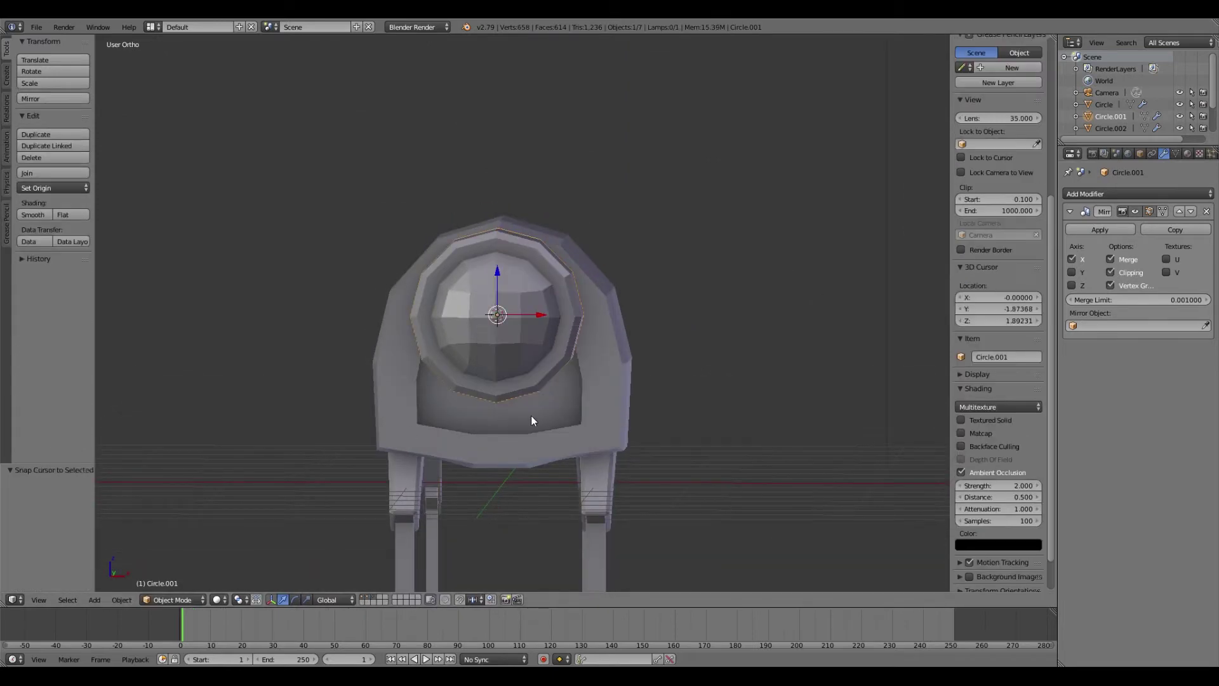
pyautogui.press('ctrl+KP_Subtract')
pyautogui.press('KP_3')
pyautogui.press('ctrl+KP_Subtract')
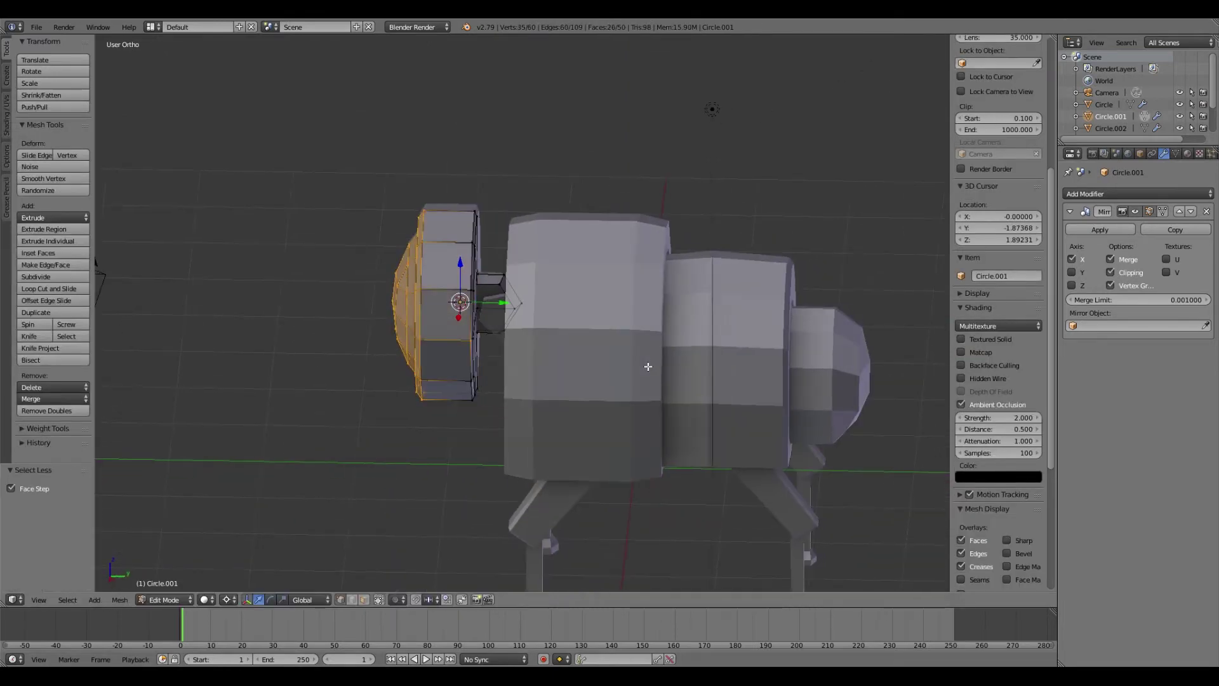
pyautogui.press('z')
pyautogui.moveTo(651, 403)
pyautogui.mouseDown(button='middle')
pyautogui.moveTo(635, 356)
pyautogui.moveTo(649, 377)
pyautogui.moveTo(659, 347)
pyautogui.mouseUp(button='middle')
pyautogui.press('z')
pyautogui.press('Tab')
# Edit the body shell, hide its middle section, and box-select the front vertex column.
pyautogui.rightClick(649, 377)
pyautogui.press('Tab')
pyautogui.press('l')
pyautogui.press('h')
pyautogui.press('KP_3')
pyautogui.press('b')
pyautogui.moveTo(635, 248); pyautogui.dragTo(679, 473)
# Scale and raise the front rim vertices, enlarging the rim's top (factors 1.077 and 1.101).
pyautogui.press('s')
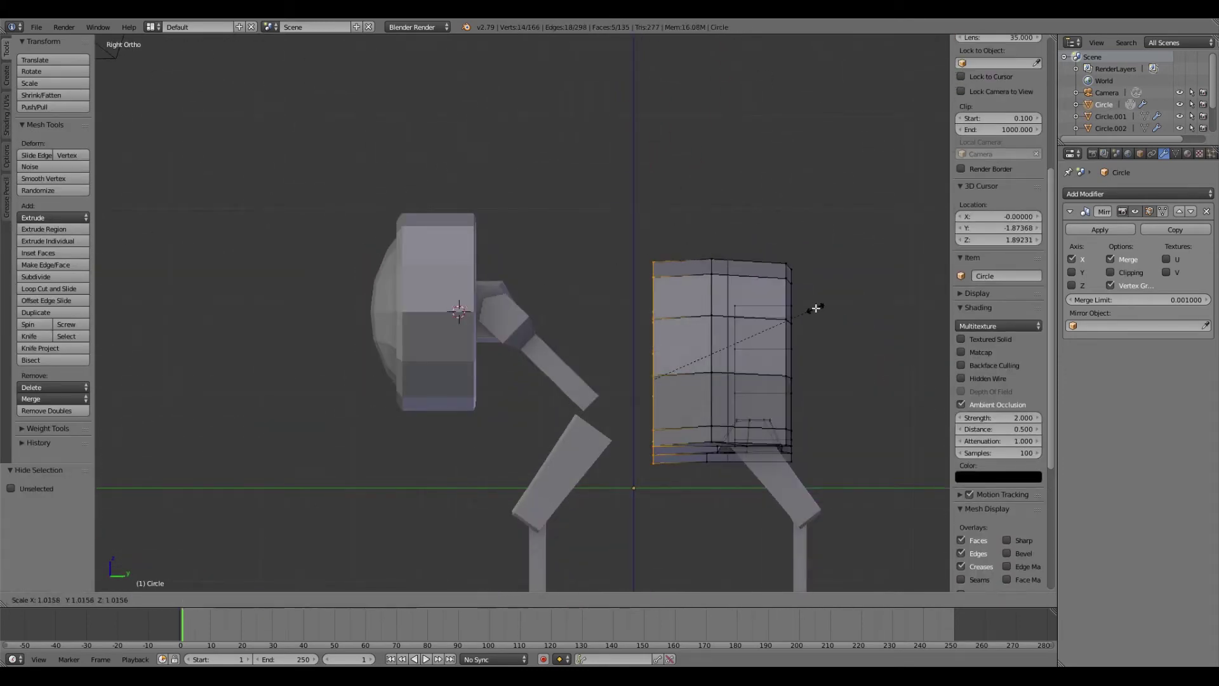
pyautogui.press('z')
pyautogui.click(654, 333)
pyautogui.moveTo(654, 334); pyautogui.dragTo(598, 320, button='middle')
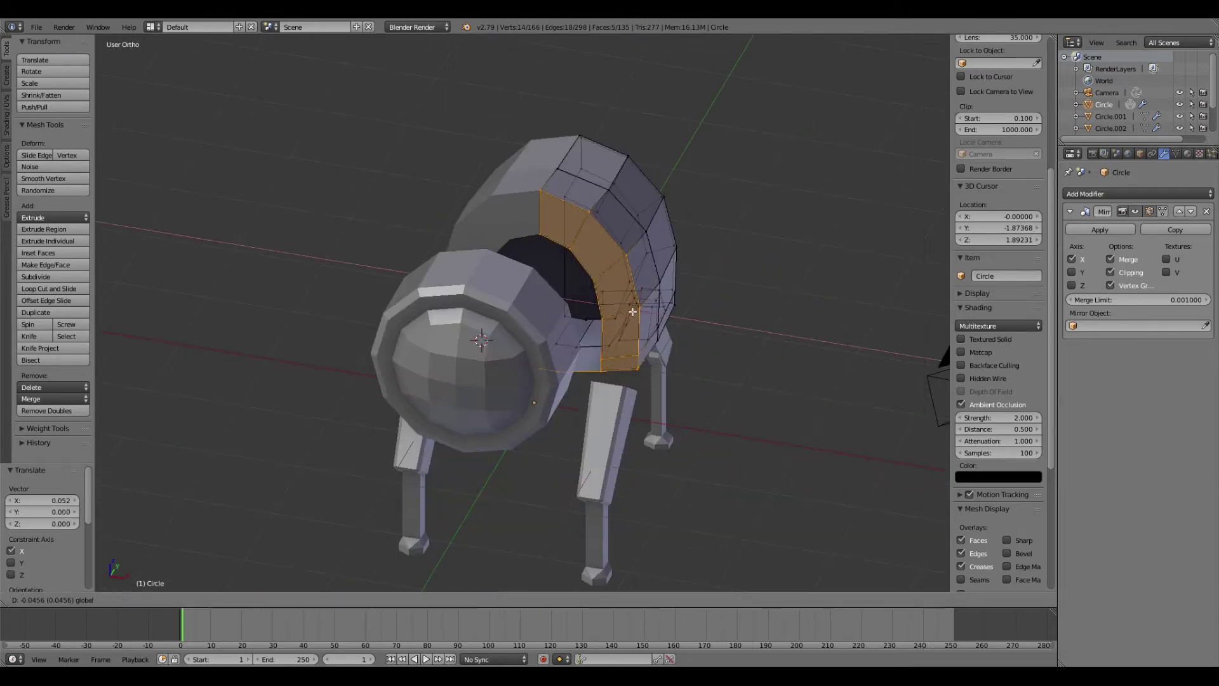
pyautogui.click(632, 311)
pyautogui.press('KP_3')
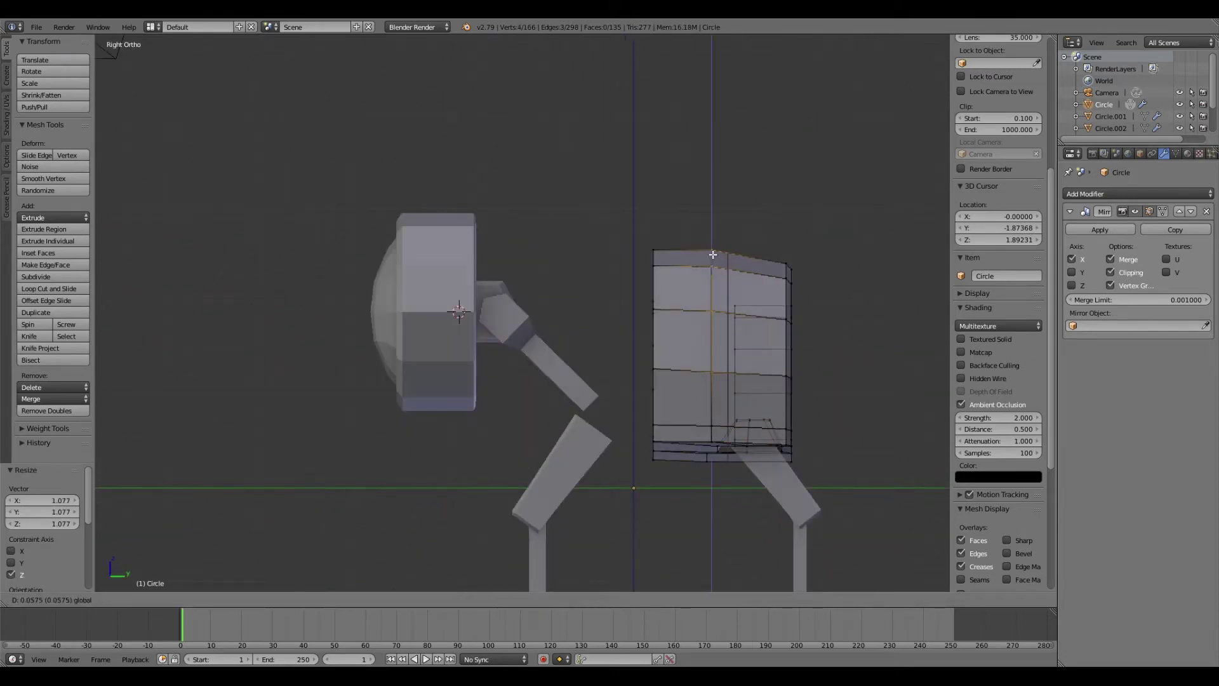
pyautogui.click(713, 254)
pyautogui.press('KP_7')
pyautogui.press('Tab')
pyautogui.press('Tab')
pyautogui.moveTo(712, 254)
pyautogui.mouseDown(button='middle')
pyautogui.moveTo(716, 357)
pyautogui.moveTo(819, 348)
pyautogui.moveTo(653, 361)
pyautogui.moveTo(698, 381)
pyautogui.mouseUp(button='middle')
# Enlarge the front collar and move it vertically along Z.
pyautogui.press('s')
pyautogui.click(698, 381)
pyautogui.press('KP_3')
pyautogui.press('g')
pyautogui.press('z')
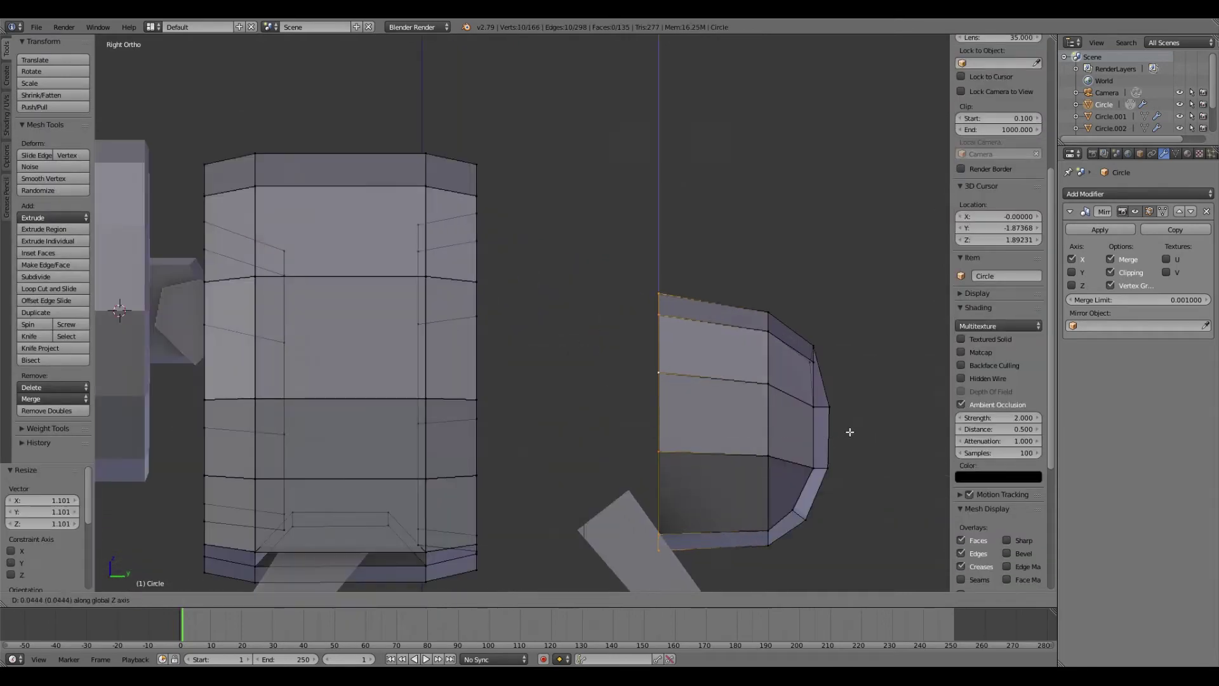
pyautogui.click(850, 431)
pyautogui.press('Tab')
pyautogui.moveTo(850, 432)
pyautogui.mouseDown(button='middle')
pyautogui.moveTo(746, 347)
pyautogui.moveTo(565, 387)
pyautogui.moveTo(601, 328)
pyautogui.moveTo(546, 381)
pyautogui.moveTo(499, 491)
pyautogui.mouseUp(button='middle')
# Hide the outer collar piece and adjust the inner ring edge from the back view.
pyautogui.press('Tab')
pyautogui.press('l')
pyautogui.press('h')
pyautogui.press('ctrl+KP_1')
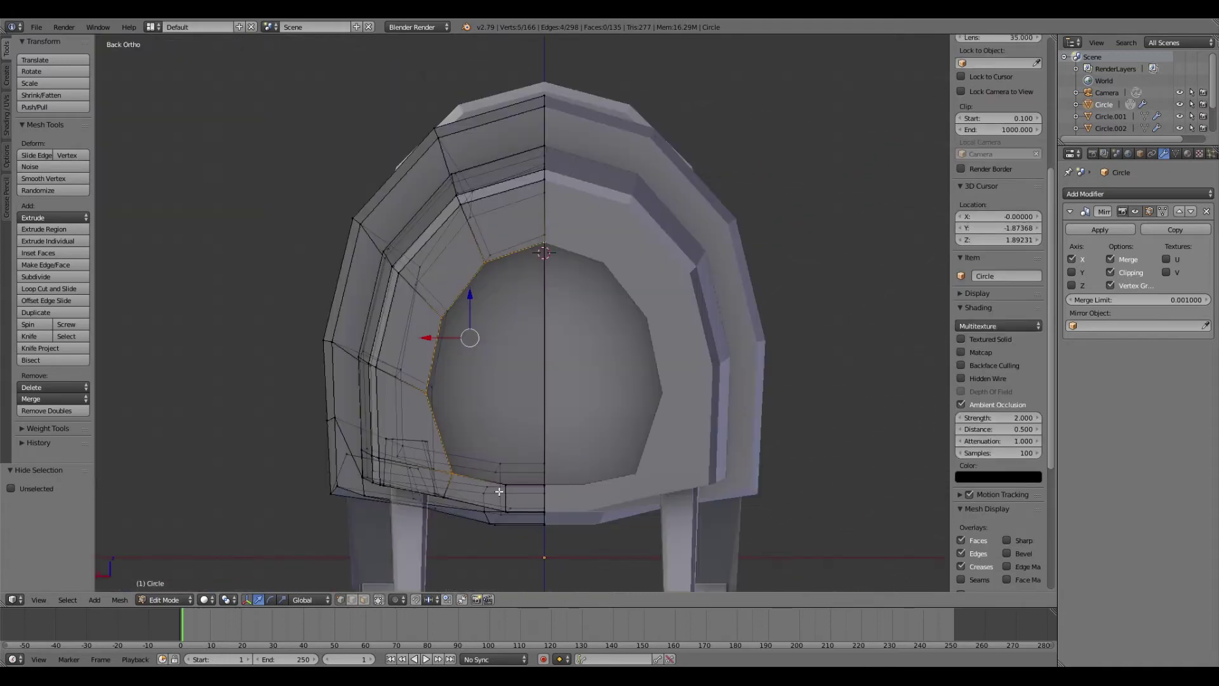
pyautogui.click(476, 240)
pyautogui.moveTo(476, 240); pyautogui.dragTo(449, 444, button='middle')
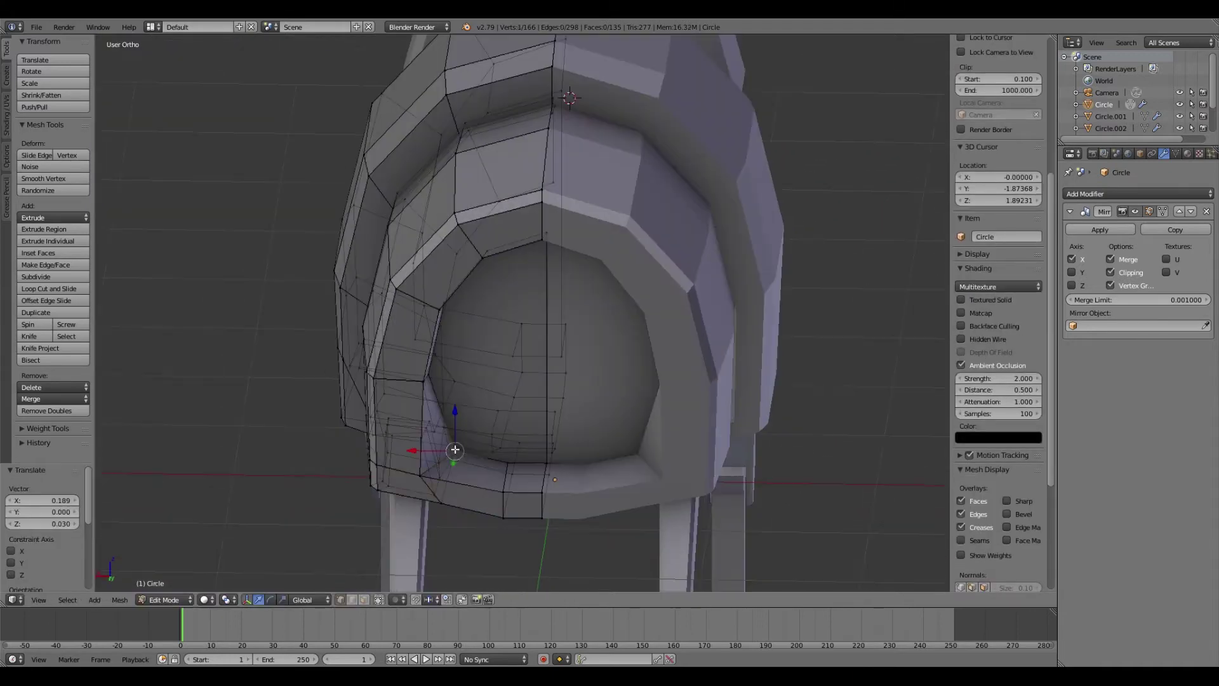
pyautogui.press('ctrl+KP_1')
# Move an inner-ring vertex to shape the opening (0.122 along X, 0.015 along Z).
pyautogui.rightClick(445, 473)
pyautogui.press('g')
pyautogui.click(545, 500)
pyautogui.moveTo(544, 501); pyautogui.dragTo(391, 529, button='middle')
pyautogui.scroll(3, 391, 530)
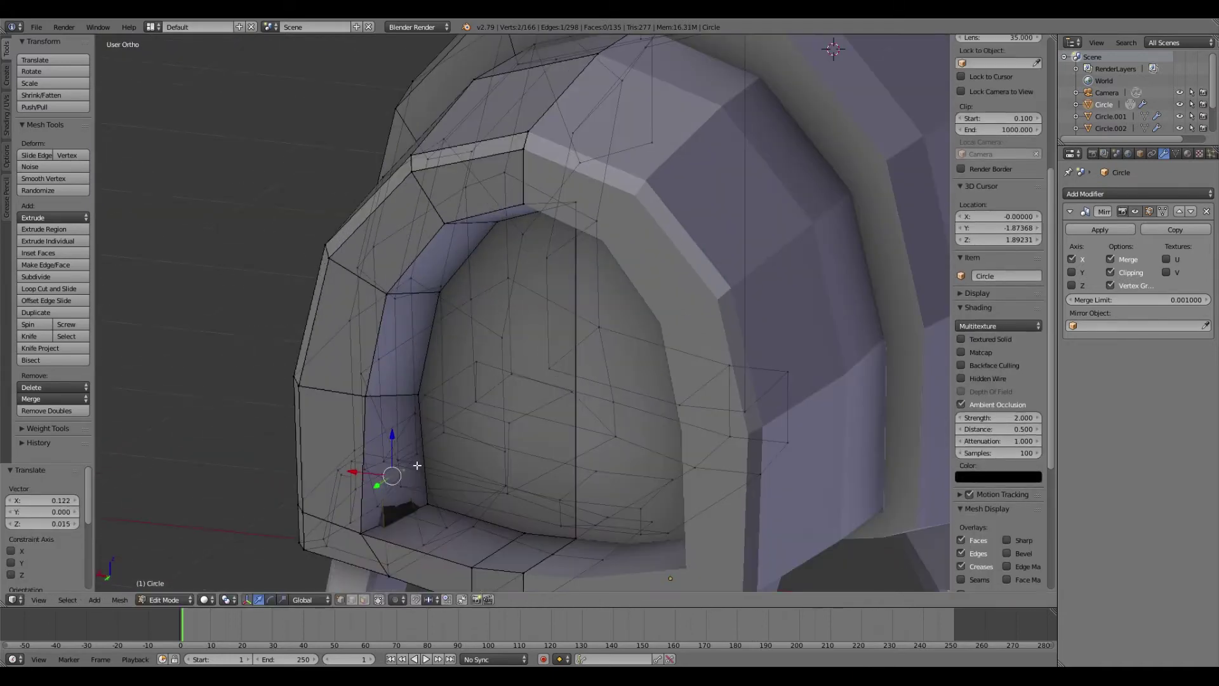
# Toggle between object and edit mode to preview the reshaped hood, then deselect all.
pyautogui.press('Tab')
pyautogui.scroll(3, 391, 530)
pyautogui.scroll(-5, 391, 529)
pyautogui.press('Tab')
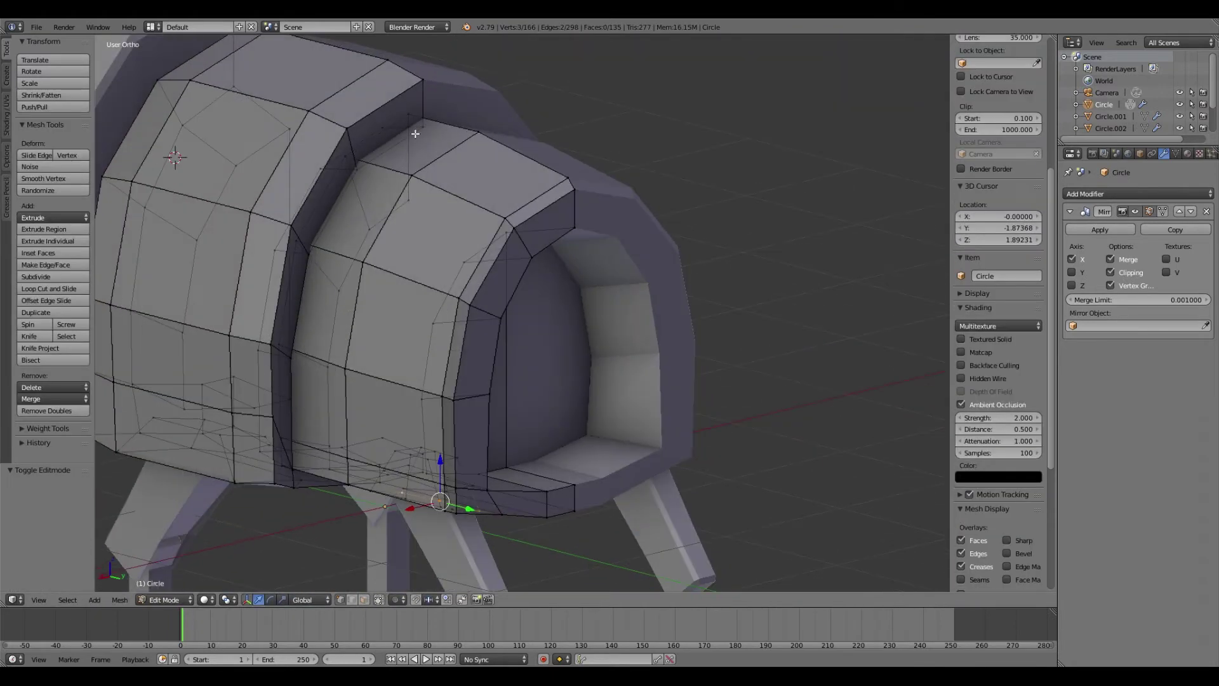
pyautogui.scroll(3, 406, 150)
pyautogui.press('Tab')
pyautogui.scroll(-3, 593, 295)
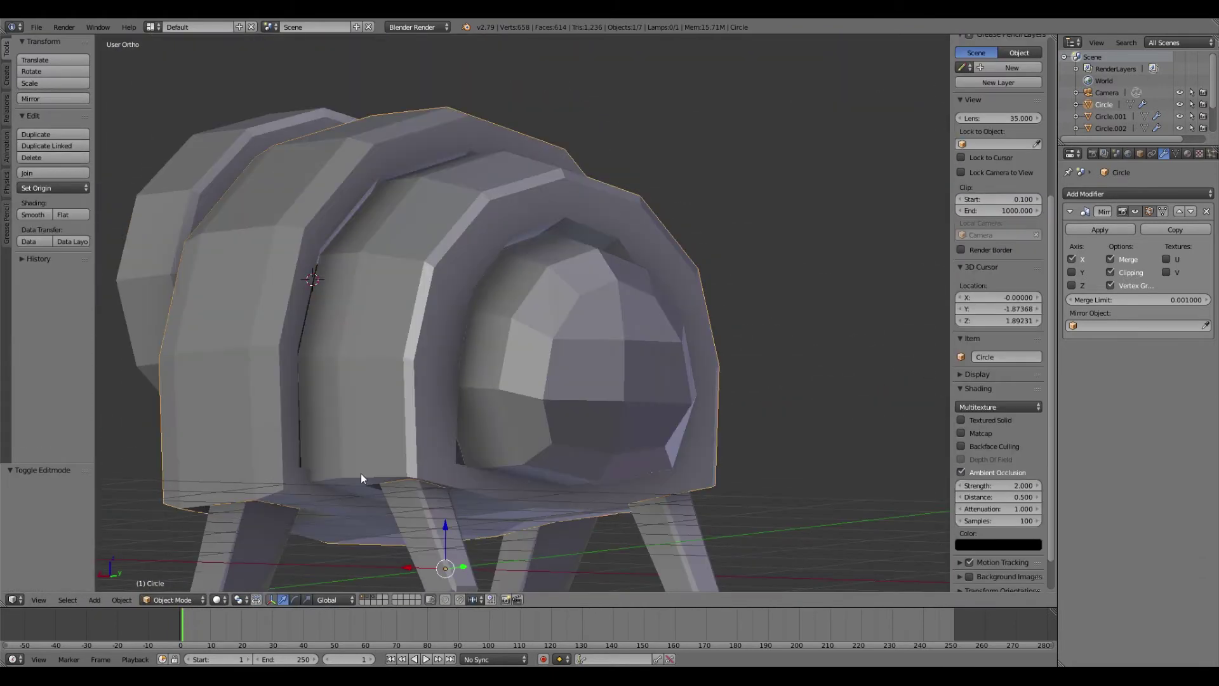
pyautogui.press('Tab')
pyautogui.press('a')
pyautogui.press('KP_3')
pyautogui.scroll(4, 306, 99)
# Leave edit mode and orbit around the dog to inspect the reshaped body.
pyautogui.press('Tab')
pyautogui.moveTo(306, 98); pyautogui.dragTo(421, 530, button='middle')
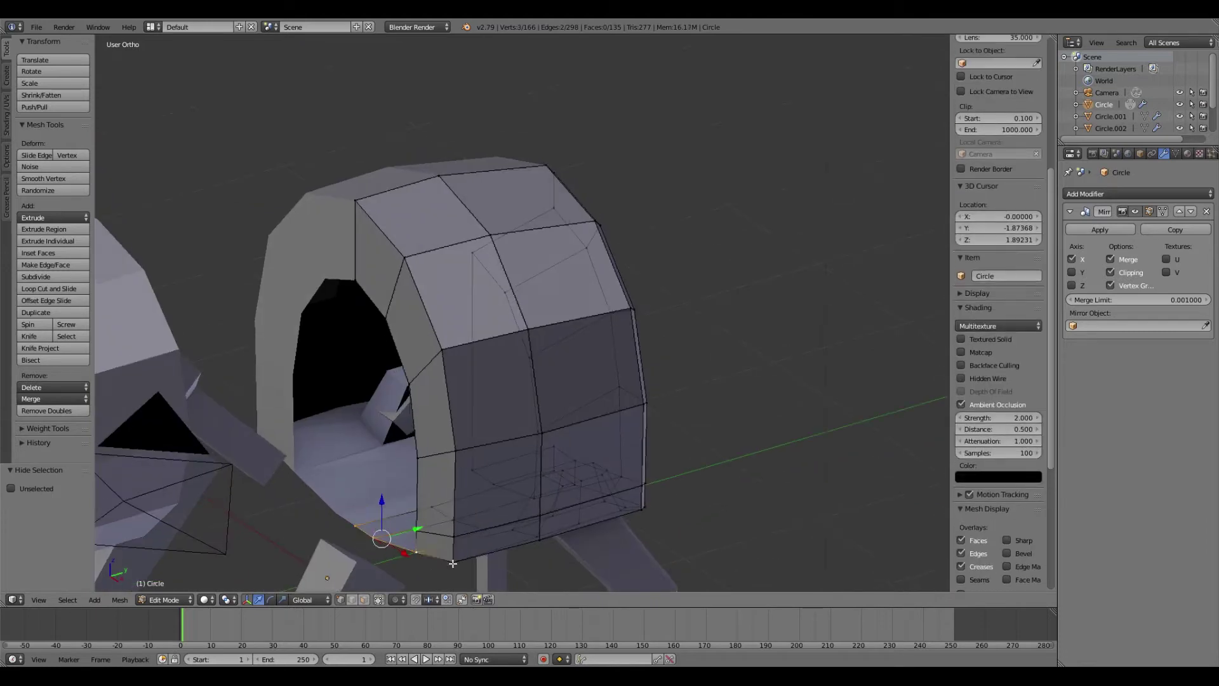
pyautogui.press('KP_3')
pyautogui.scroll(2, 638, 438)
pyautogui.scroll(-2, 638, 438)
pyautogui.moveTo(638, 438)
pyautogui.mouseDown(button='middle')
pyautogui.moveTo(485, 415)
pyautogui.moveTo(532, 354)
pyautogui.moveTo(763, 362)
pyautogui.moveTo(526, 360)
pyautogui.mouseUp(button='middle')
pyautogui.press('a')
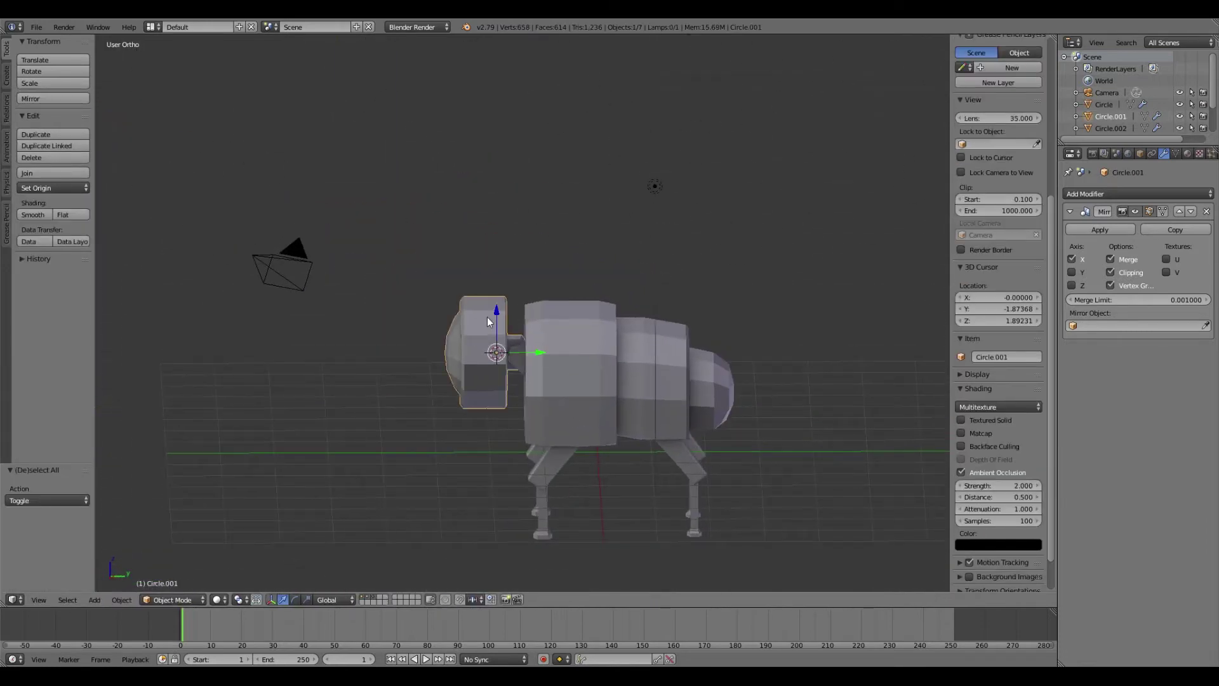
pyautogui.press('a')
pyautogui.moveTo(489, 322); pyautogui.dragTo(550, 330, button='middle')
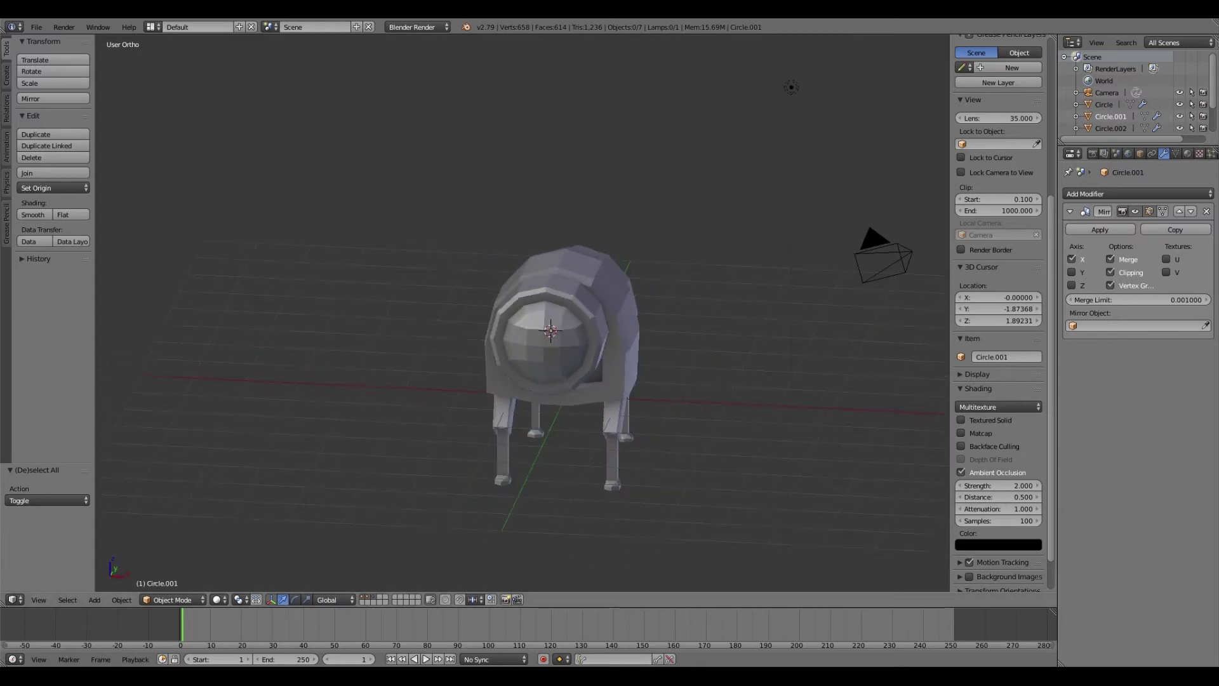
# Give the body shell a new mid-grey RoboDog01 material with lowered specular intensity.
pyautogui.press('KP_3')
pyautogui.rightClick(616, 287)
pyautogui.click(1187, 153)
pyautogui.click(1119, 233)
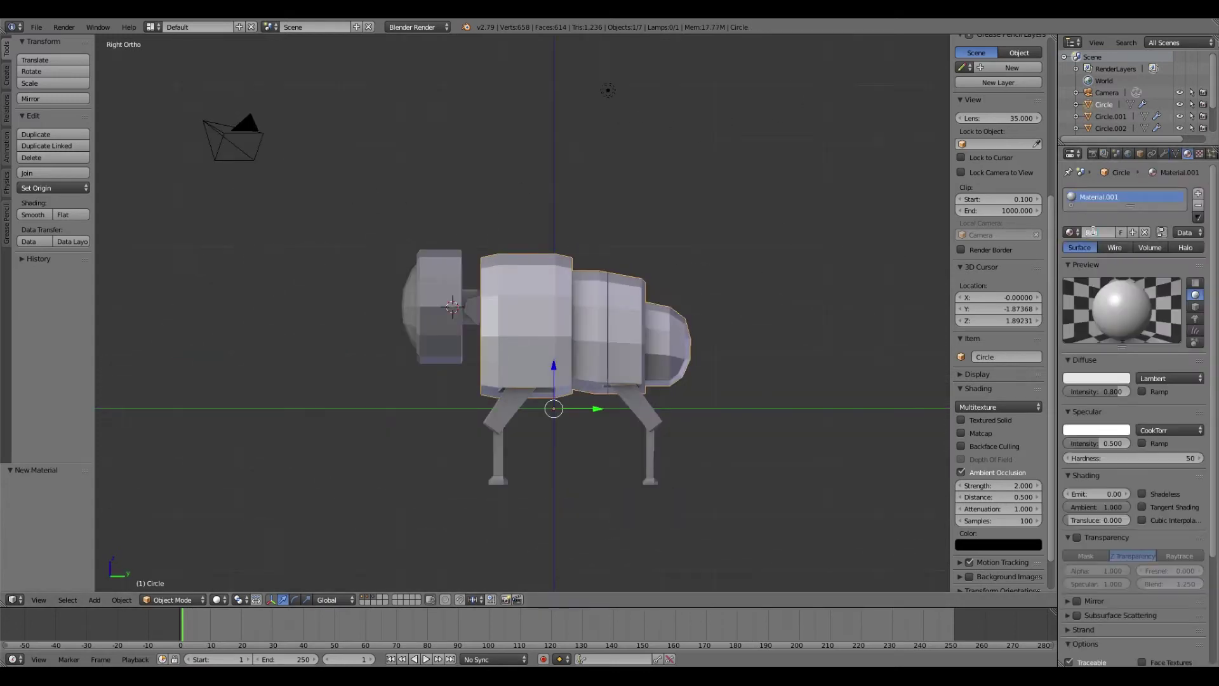
pyautogui.moveTo(1096, 443)
pyautogui.mouseDown()
pyautogui.moveTo(1079, 444)
pyautogui.moveTo(1105, 458)
pyautogui.mouseUp()
pyautogui.click(1096, 378)
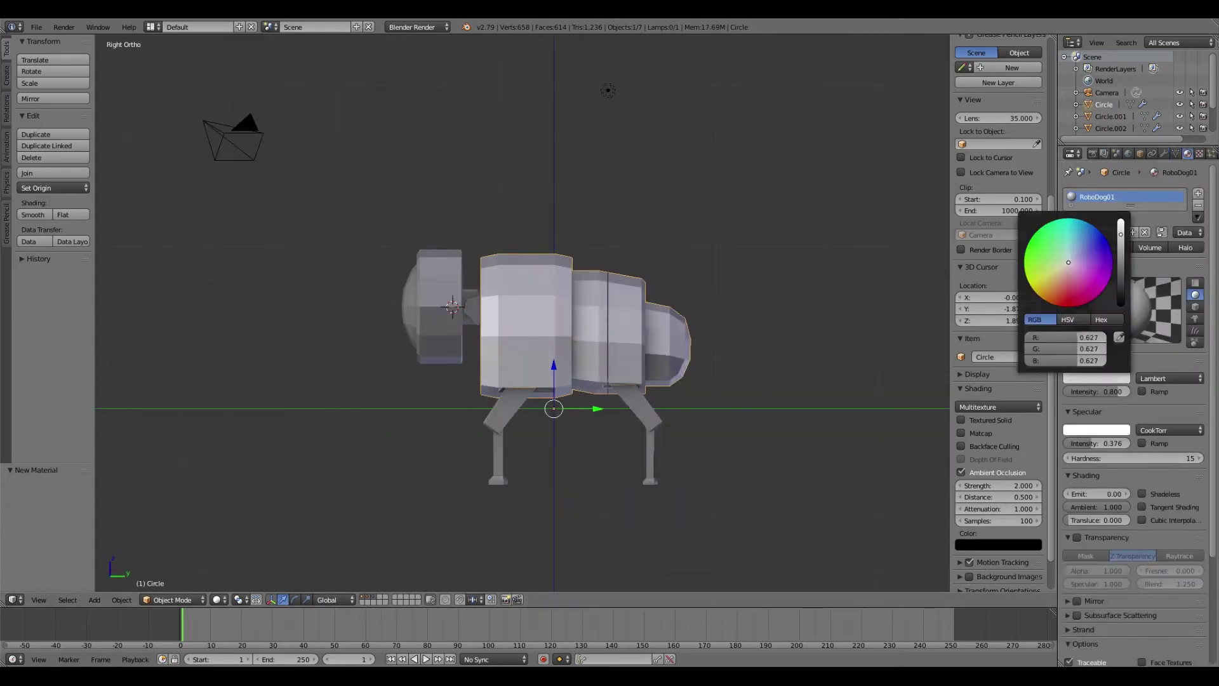
pyautogui.moveTo(1111, 229); pyautogui.dragTo(1111, 254)
pyautogui.scroll(2, 523, 311)
# Apply the existing RoboDog01 material to the head disc.
pyautogui.rightClick(403, 299)
pyautogui.click(1072, 232)
pyautogui.click(991, 266)
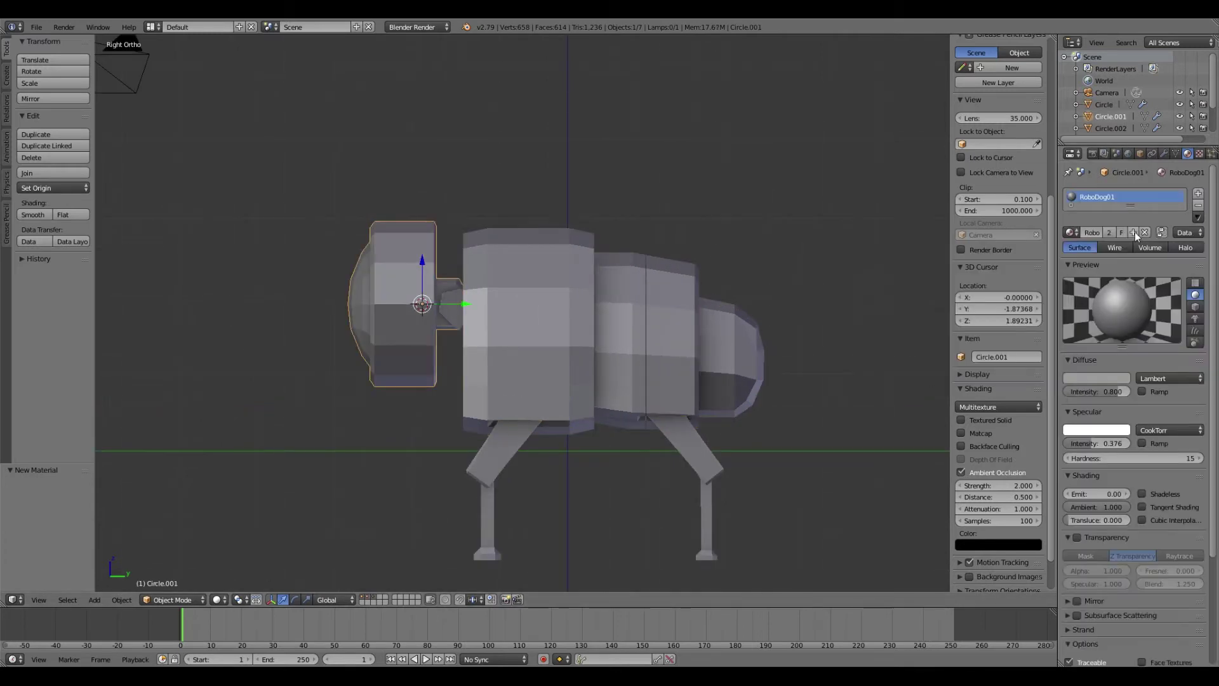
pyautogui.click(1071, 233)
# Add a second head slot with a dark-red RoboDogLens01 lens material, emission 1, assigned to the lens dome.
pyautogui.click(1198, 193)
pyautogui.click(1071, 260)
pyautogui.click(1016, 301)
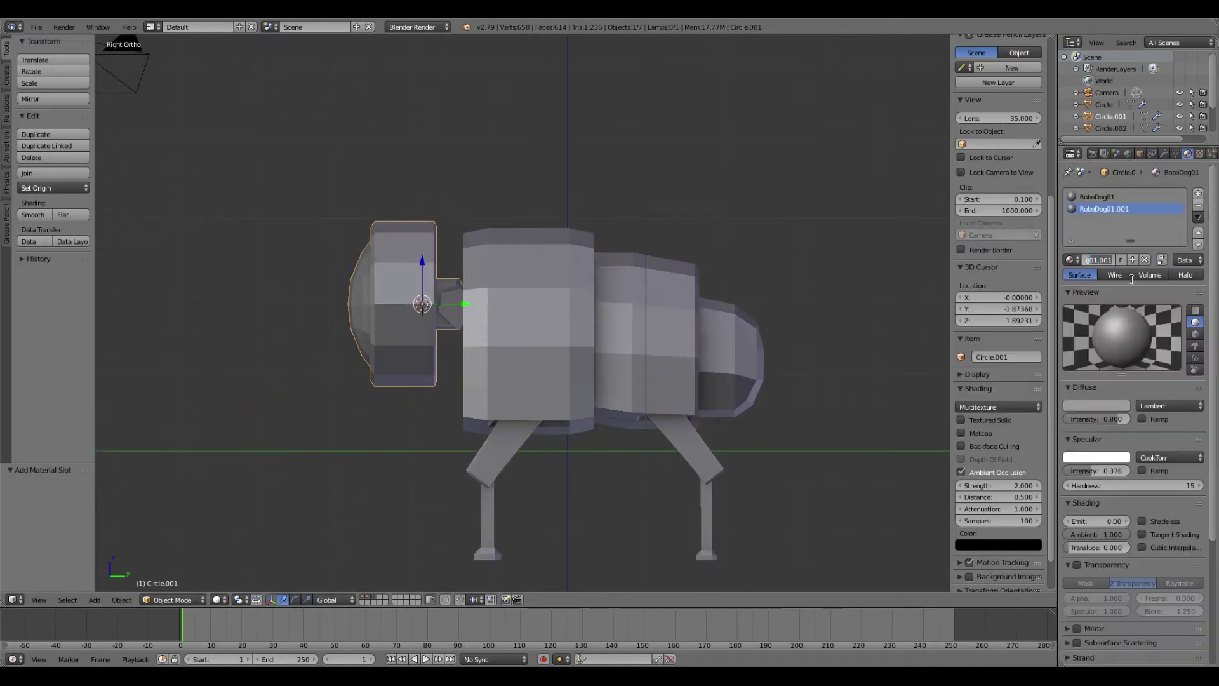
pyautogui.click(1121, 406)
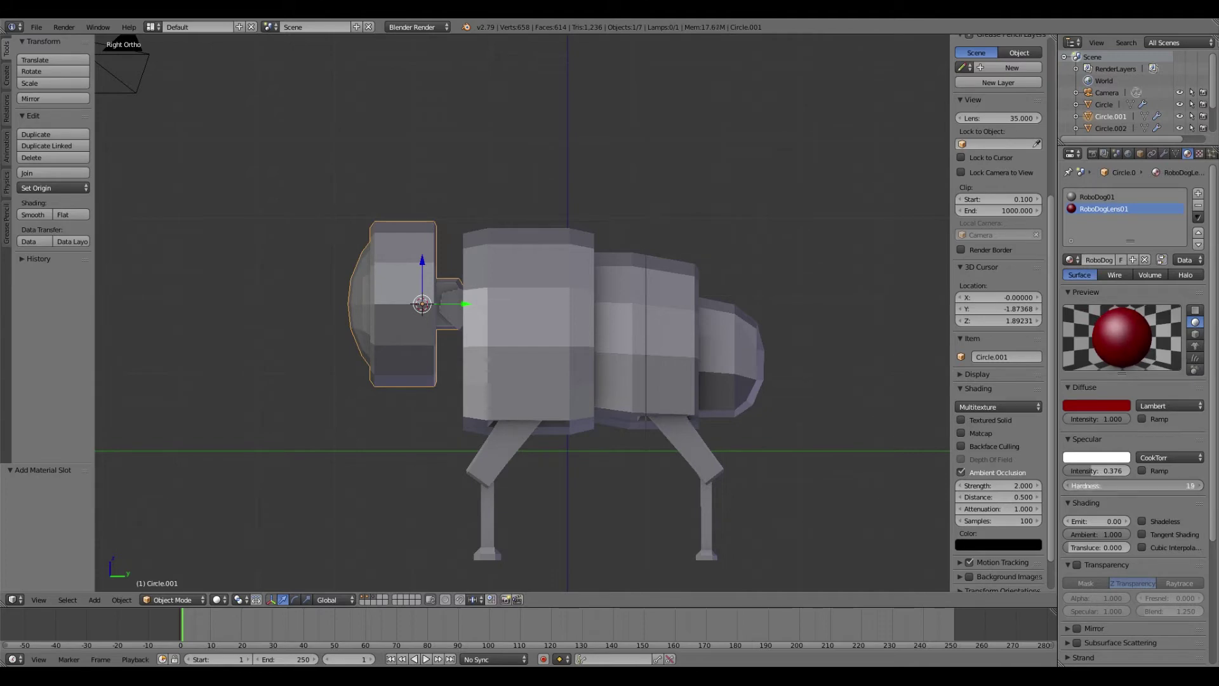
pyautogui.click(1103, 520)
pyautogui.write('1')
pyautogui.press('Return')
pyautogui.press('Tab')
pyautogui.moveTo(698, 381)
pyautogui.mouseDown(button='middle')
pyautogui.moveTo(662, 392)
pyautogui.moveTo(457, 340)
pyautogui.mouseUp(button='middle')
pyautogui.press('Tab')
pyautogui.scroll(3, 457, 340)
# Add a third head slot with a new dark-grey RoboDog02 material.
pyautogui.click(1198, 193)
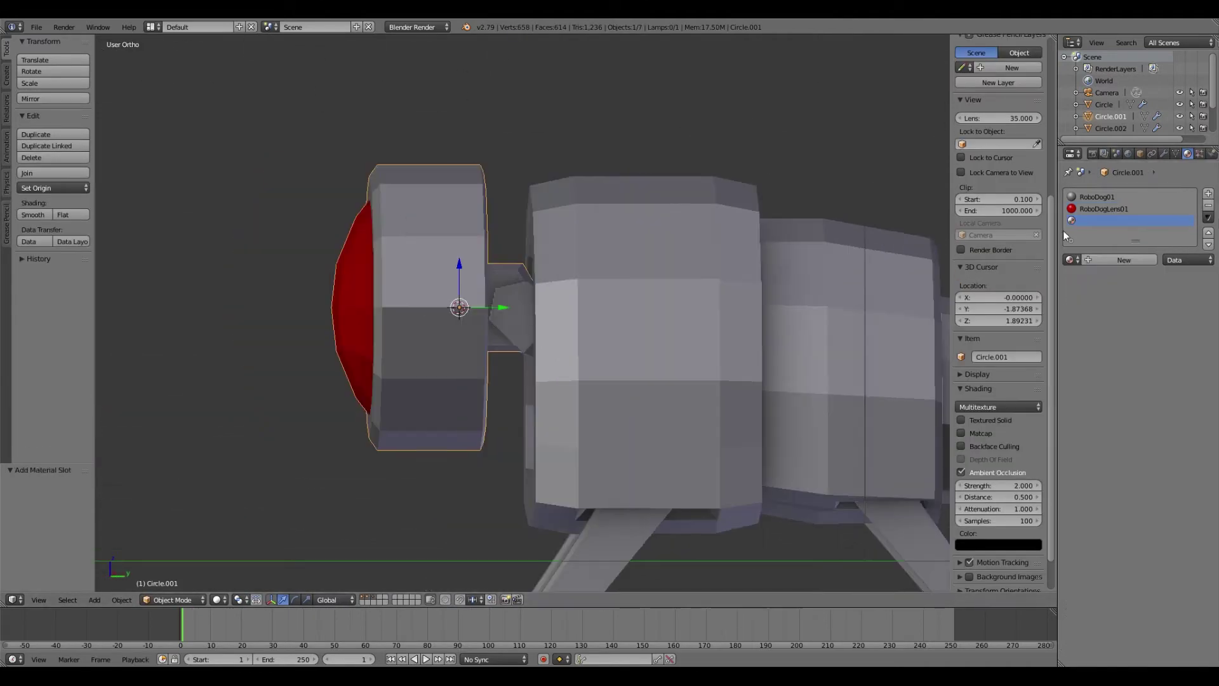
pyautogui.click(1072, 260)
pyautogui.click(1010, 298)
pyautogui.press('Return')
pyautogui.click(1097, 405)
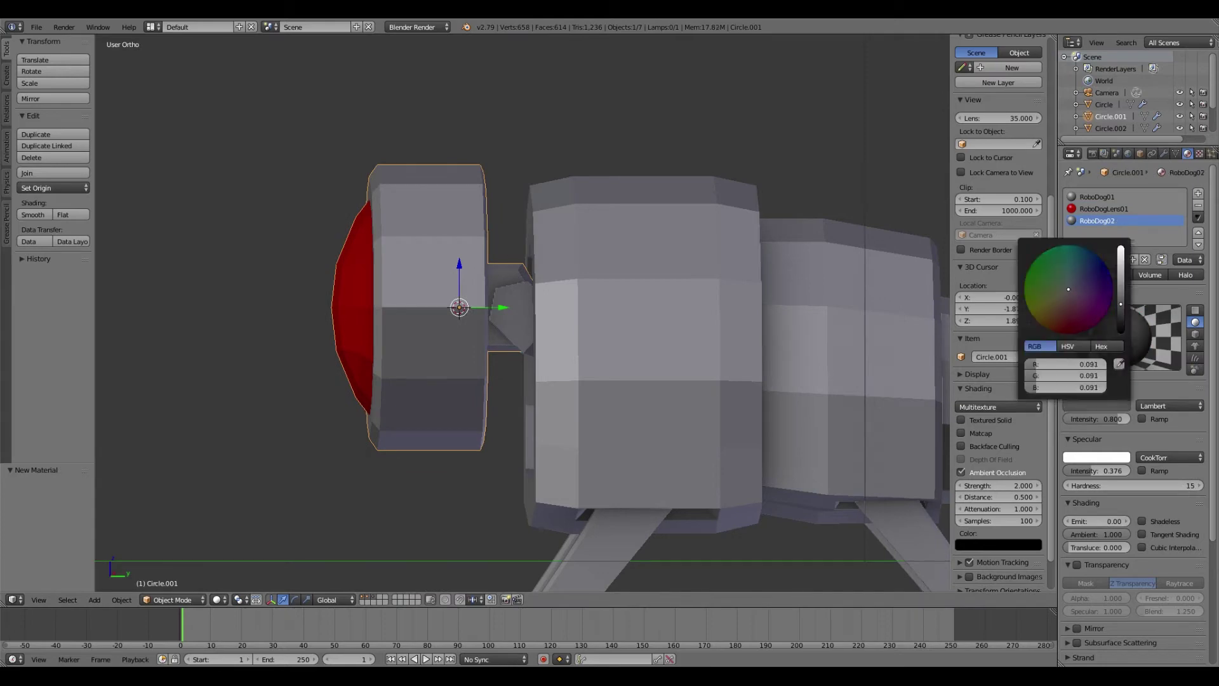
pyautogui.press('Tab')
pyautogui.scroll(-2, 544, 304)
pyautogui.press('Tab')
pyautogui.moveTo(544, 305); pyautogui.dragTo(482, 330, button='middle')
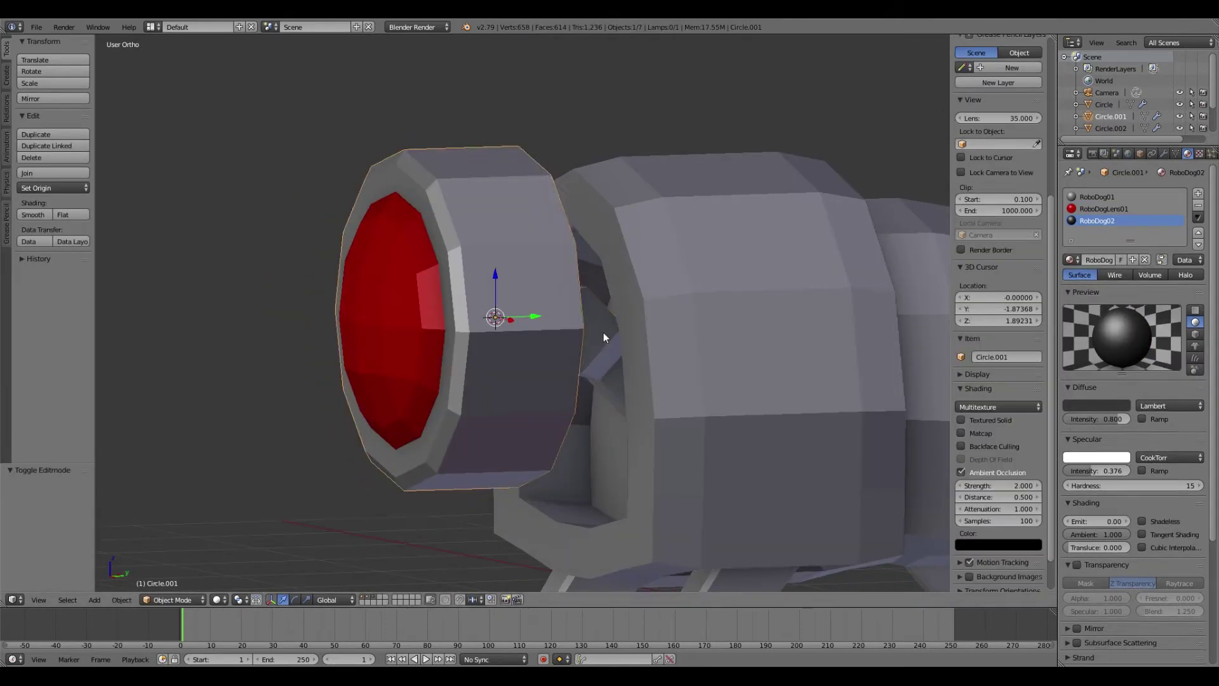
# Assign the dark RoboDog02 material to the leg pieces.
pyautogui.rightClick(546, 317)
pyautogui.scroll(-2, 592, 461)
pyautogui.click(1072, 232)
pyautogui.click(1006, 280)
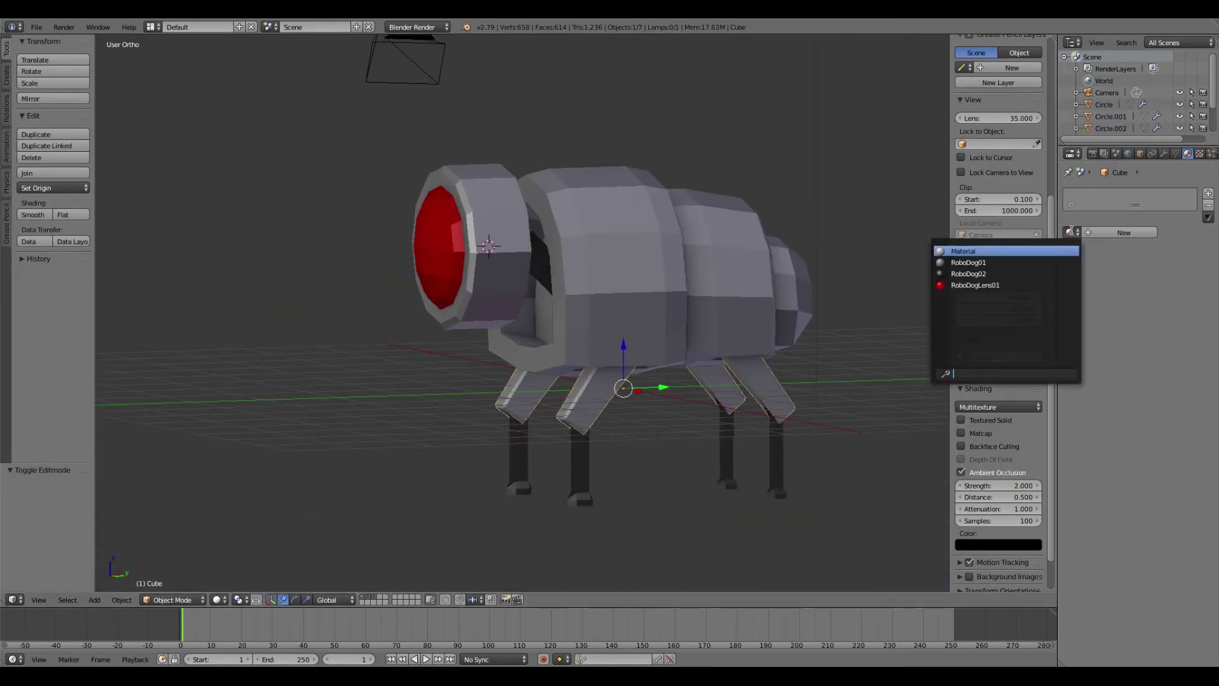
pyautogui.press('a')
pyautogui.moveTo(547, 299)
pyautogui.mouseDown(button='middle')
pyautogui.moveTo(701, 318)
pyautogui.moveTo(752, 312)
pyautogui.moveTo(746, 269)
pyautogui.moveTo(421, 240)
pyautogui.moveTo(694, 345)
pyautogui.mouseUp(button='middle')
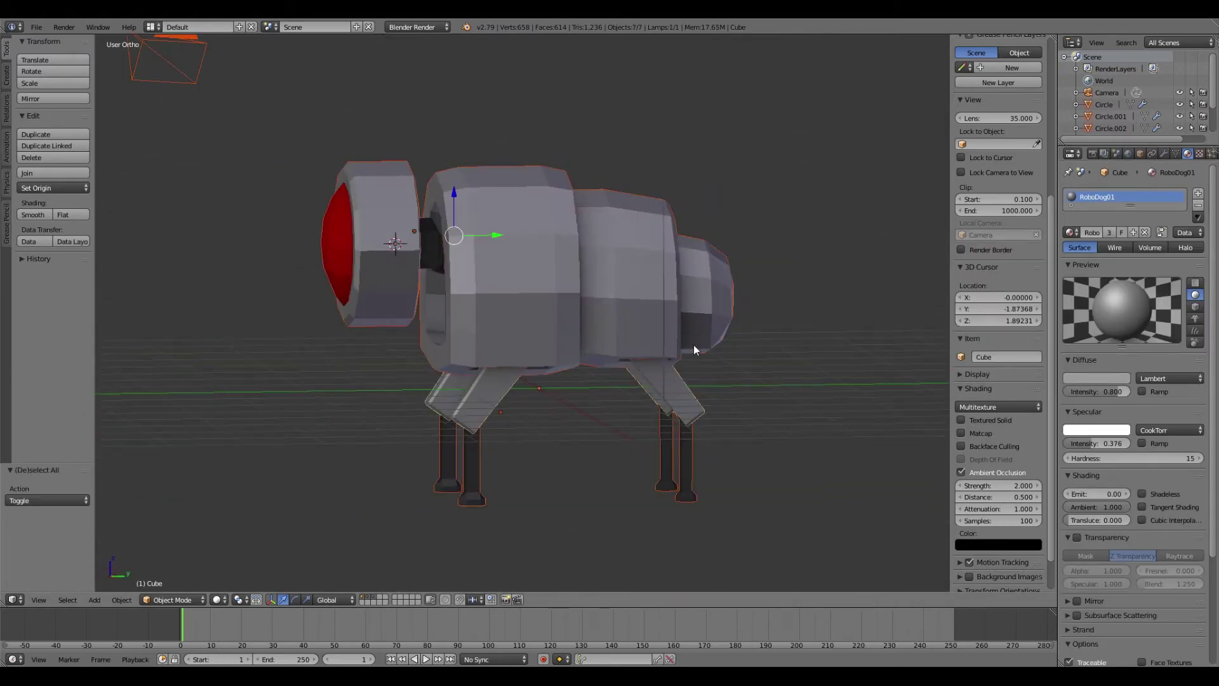
pyautogui.press('KP_3')
# Raise the whole robot dog vertically.
pyautogui.press('a')
pyautogui.press('g')
pyautogui.press('z')
pyautogui.click(679, 234)
pyautogui.scroll(3, 821, 299)
# Move a leg's foot vertices vertically in Edit Mode.
pyautogui.rightClick(627, 380)
pyautogui.press('Tab')
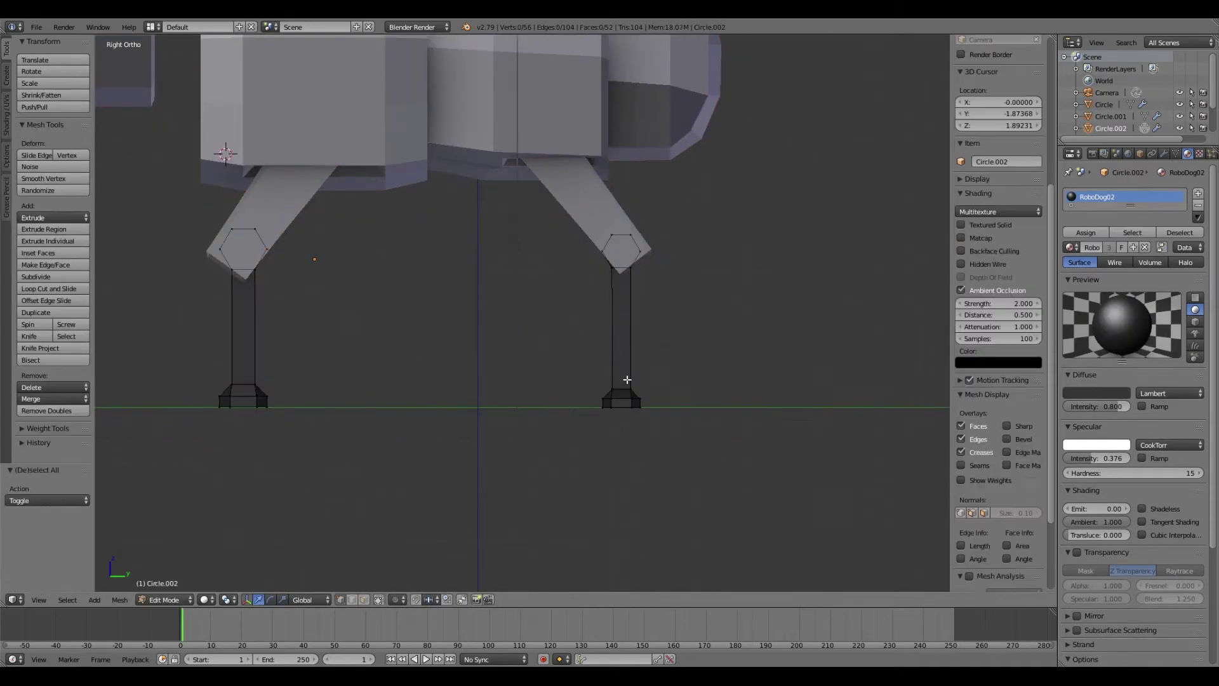
pyautogui.moveTo(557, 404); pyautogui.dragTo(209, 416)
pyautogui.press('ctrl+KP_1')
pyautogui.scroll(3, 506, 389)
pyautogui.press('g')
pyautogui.press('z')
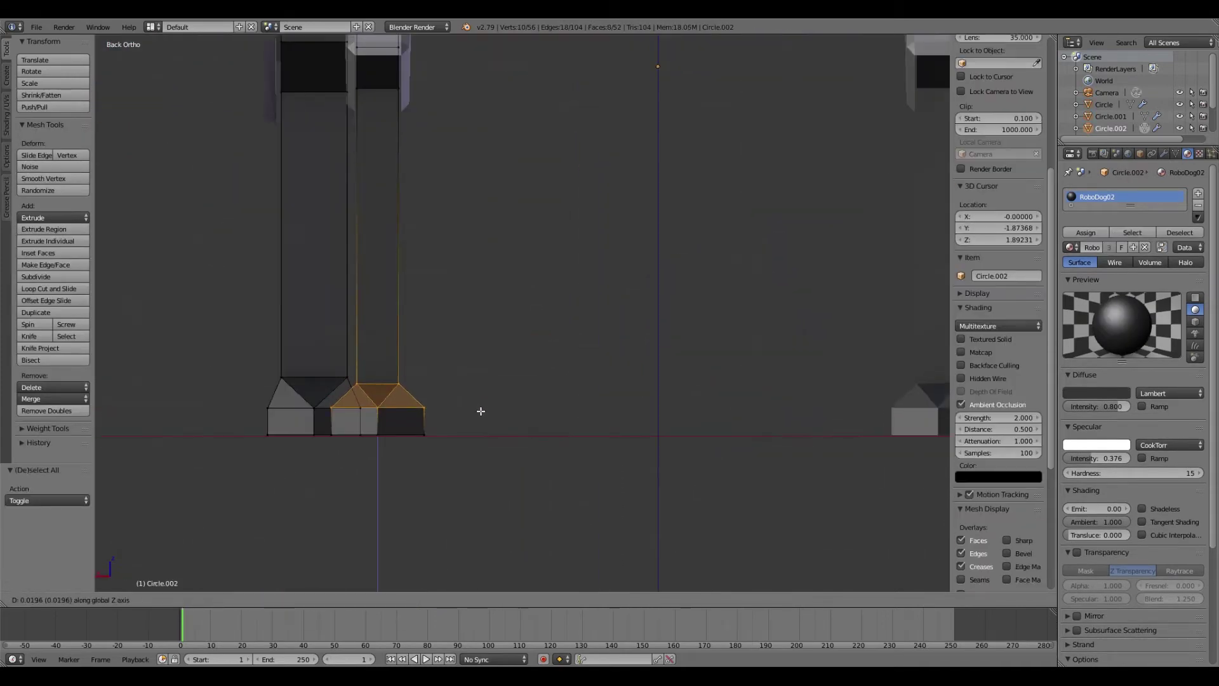
pyautogui.press('Tab')
pyautogui.press('a')
pyautogui.scroll(-4, 540, 213)
pyautogui.moveTo(540, 213)
pyautogui.mouseDown(button='middle')
pyautogui.moveTo(772, 426)
pyautogui.moveTo(540, 473)
pyautogui.moveTo(618, 424)
pyautogui.mouseUp(button='middle')
# Change the lamp to a Hemi light and rotate it 45.1° toward the dog.
pyautogui.press('KP_3')
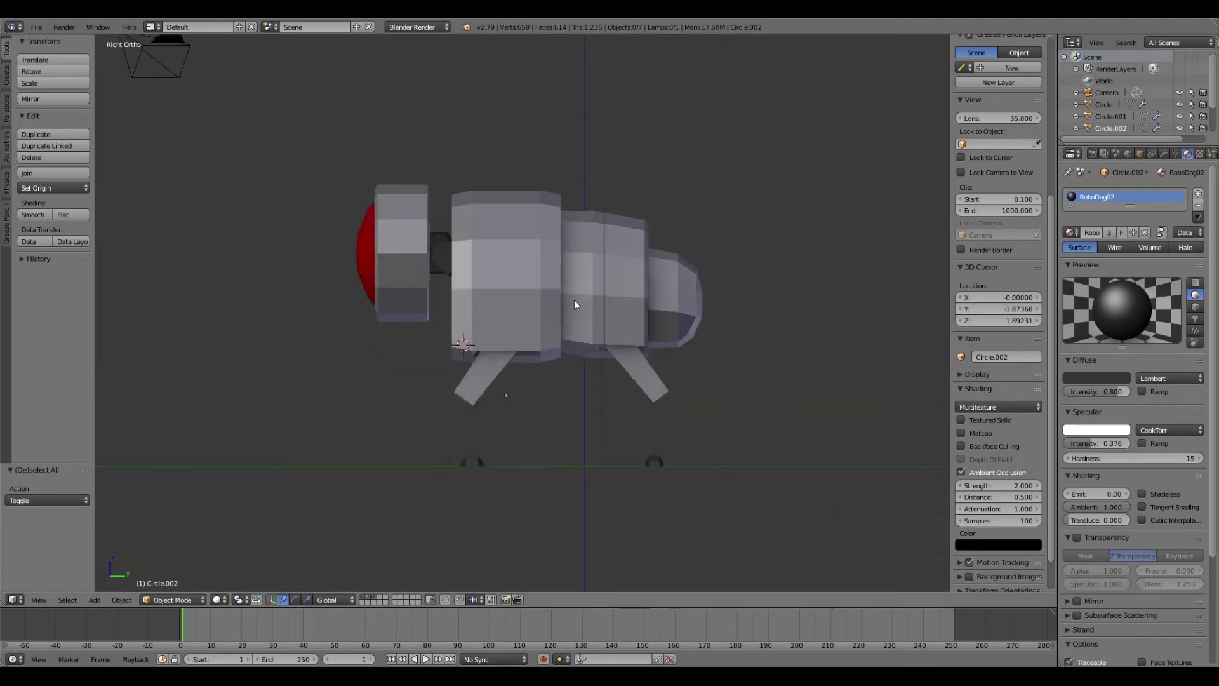
pyautogui.scroll(-2, 474, 259)
pyautogui.scroll(-2, 474, 259)
pyautogui.rightClick(562, 159)
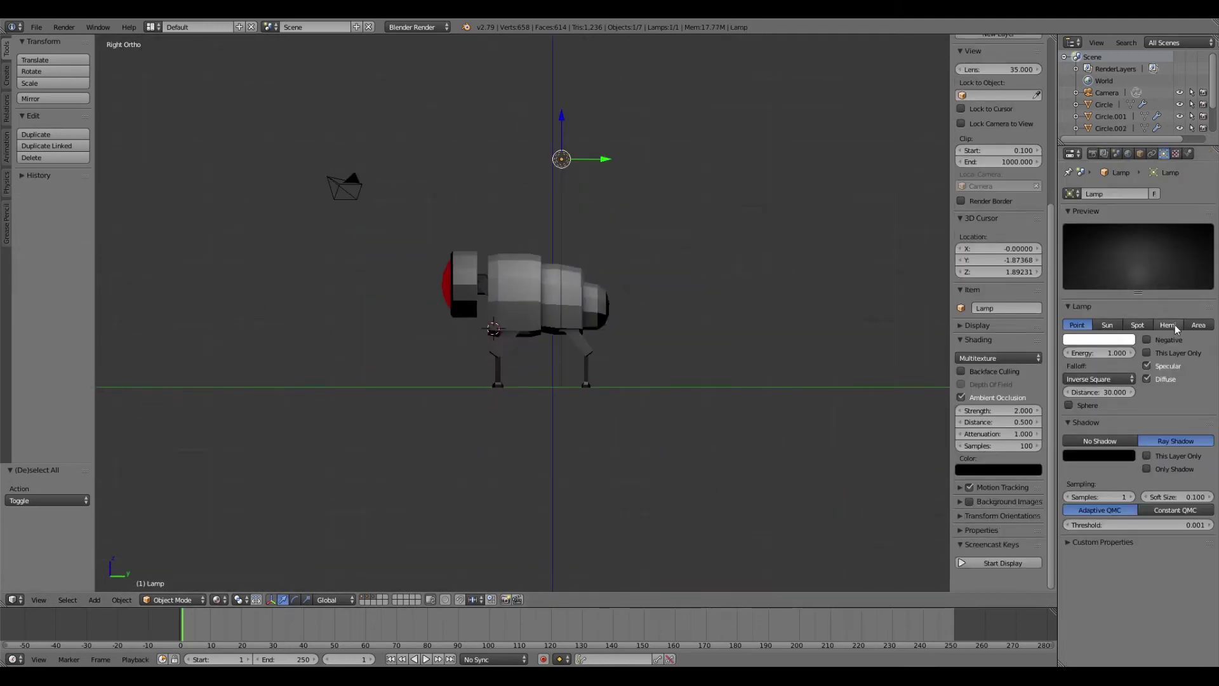
pyautogui.click(1175, 328)
pyautogui.press('KP_7')
pyautogui.press('KP_1')
pyautogui.press('r')
pyautogui.click(710, 360)
pyautogui.press('KP_7')
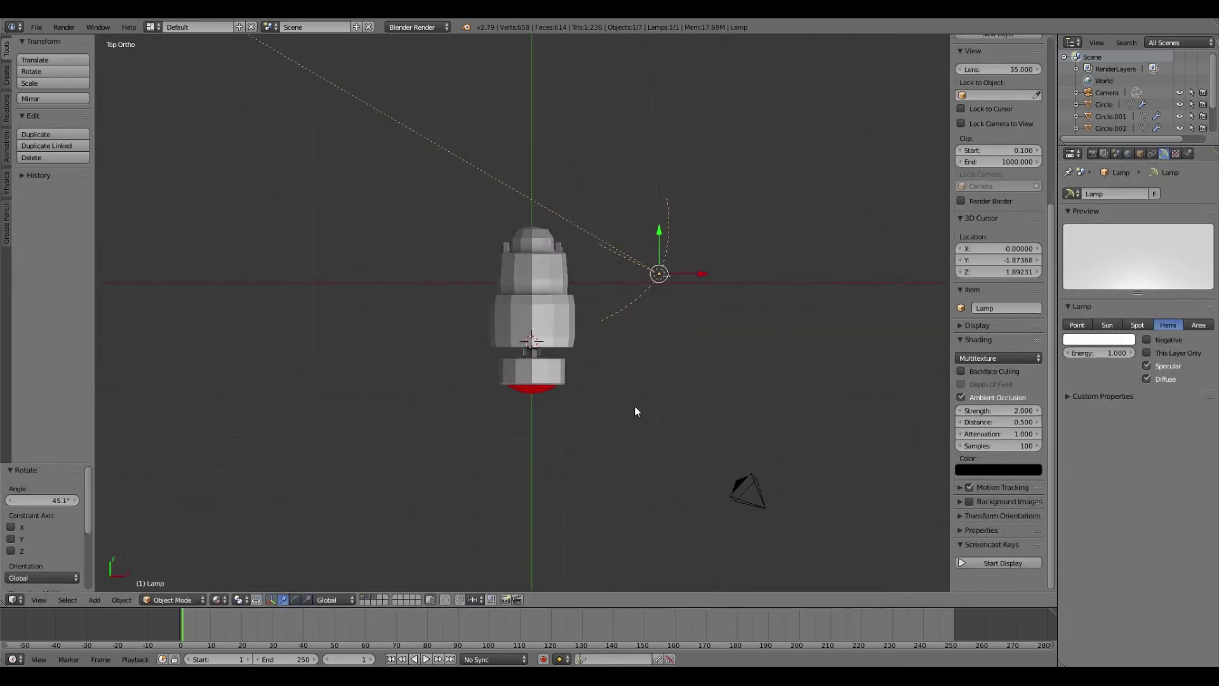
pyautogui.press('a')
# Select the dog's main Circle body, show it in wireframe and isolate it.
pyautogui.moveTo(637, 411)
pyautogui.mouseDown(button='middle')
pyautogui.moveTo(818, 374)
pyautogui.moveTo(789, 411)
pyautogui.moveTo(544, 416)
pyautogui.moveTo(605, 395)
pyautogui.mouseUp(button='middle')
pyautogui.scroll(4, 544, 416)
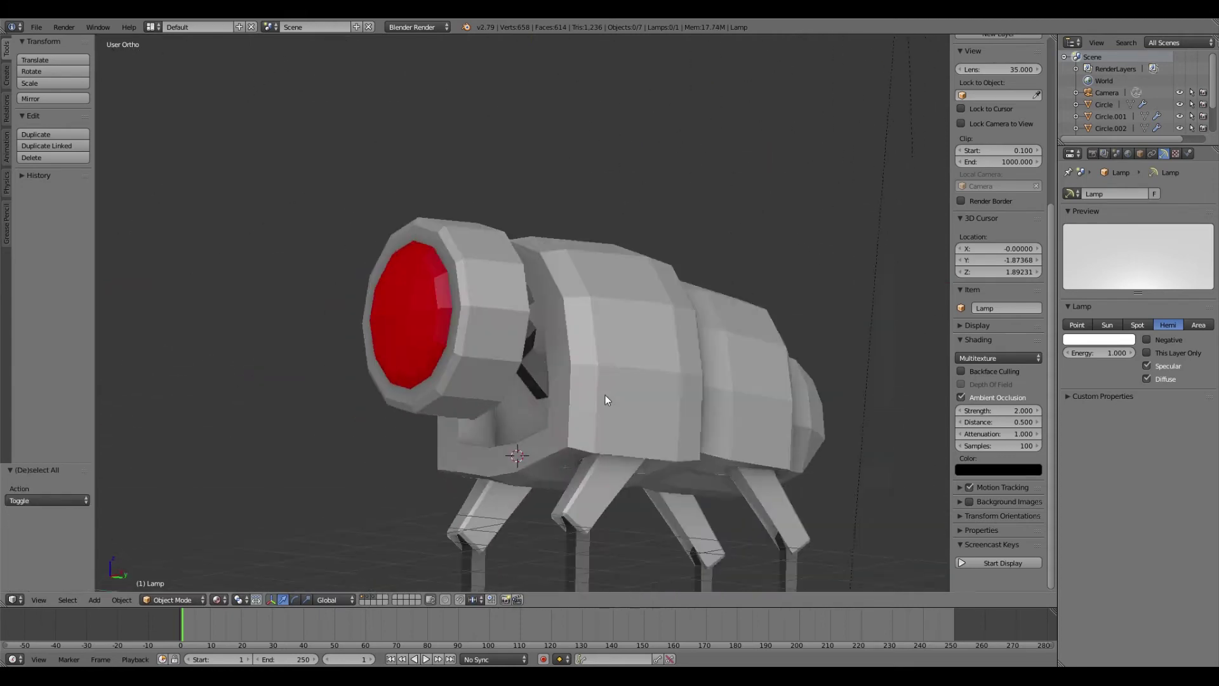
pyautogui.rightClick(605, 395)
pyautogui.press('z')
pyautogui.press('Tab')
pyautogui.press('KP_3')
pyautogui.press('Tab')
pyautogui.moveTo(357, 335); pyautogui.dragTo(367, 600, button='middle')
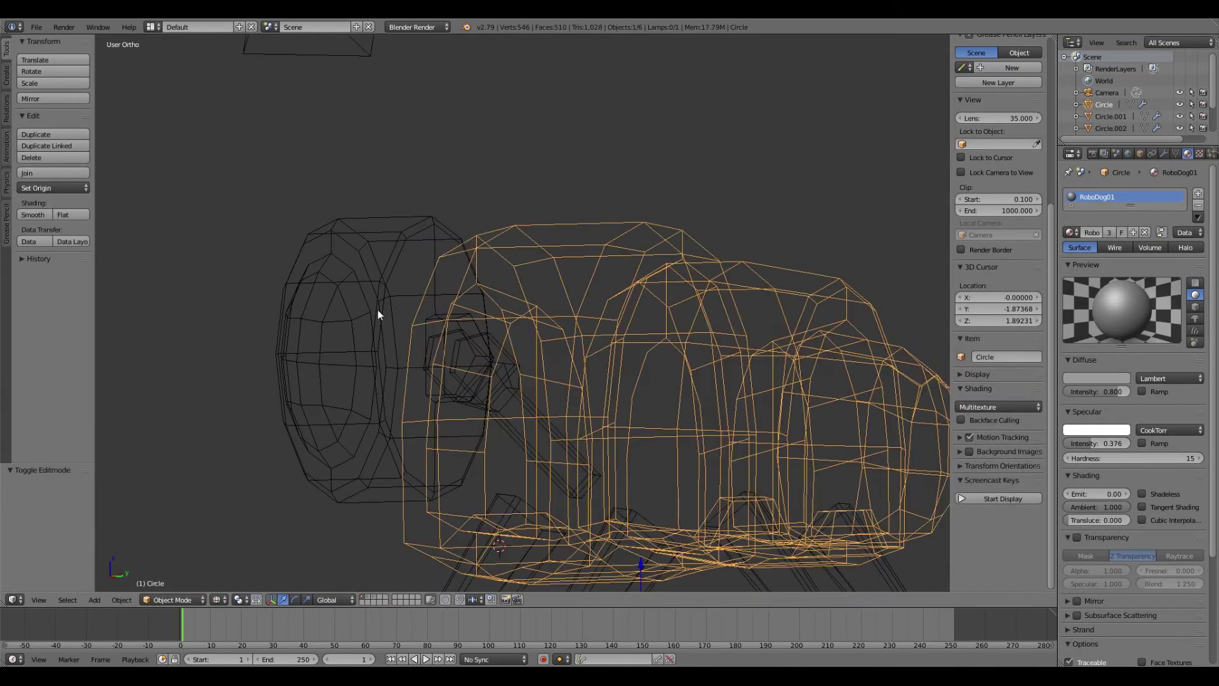
pyautogui.press('KP_Divide')
# Connect vertices on the head opening's rim with new edges using J.
pyautogui.press('z')
pyautogui.press('Tab')
pyautogui.moveTo(572, 444); pyautogui.dragTo(692, 393, button='middle')
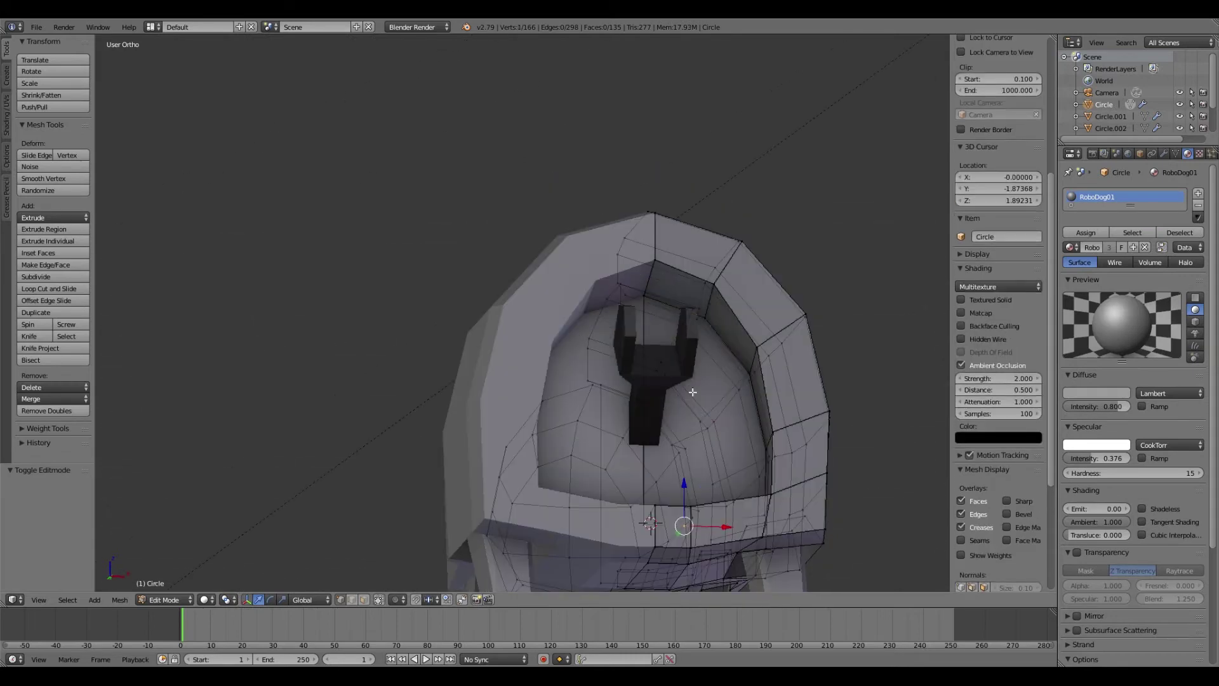
pyautogui.keyDown('shift'); pyautogui.rightClick(770, 354); pyautogui.keyUp('shift')
pyautogui.press('j')
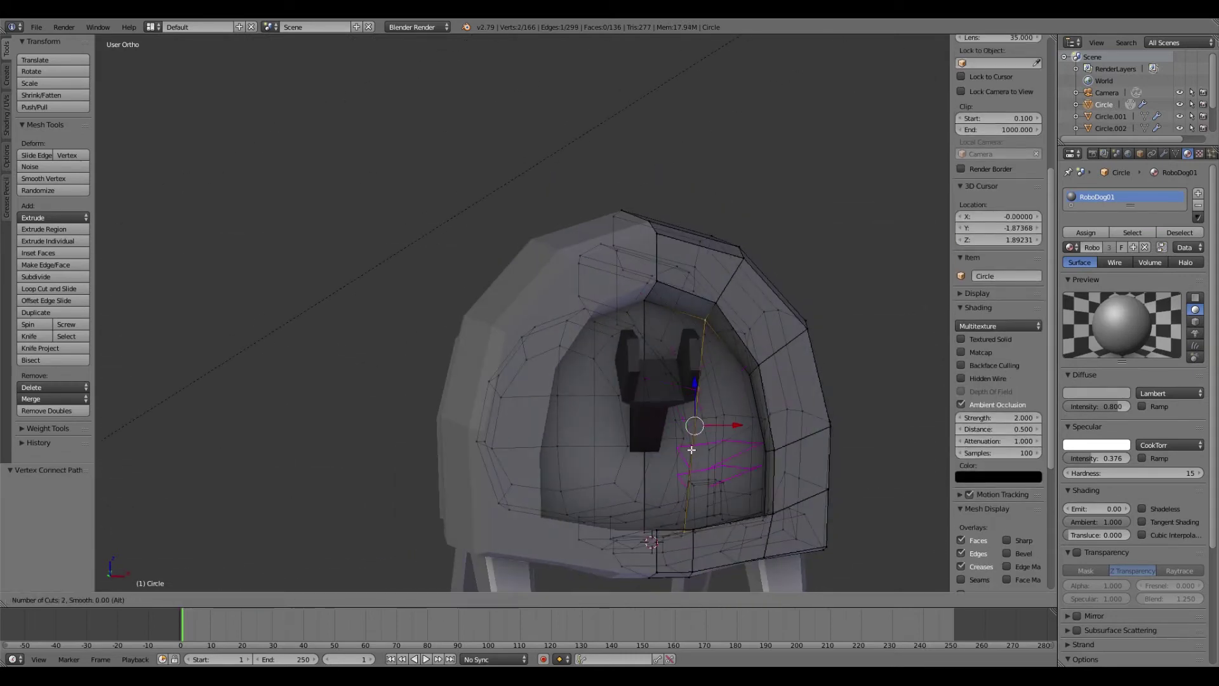
pyautogui.click(644, 467)
pyautogui.rightClick(694, 394)
pyautogui.scroll(3, 707, 345)
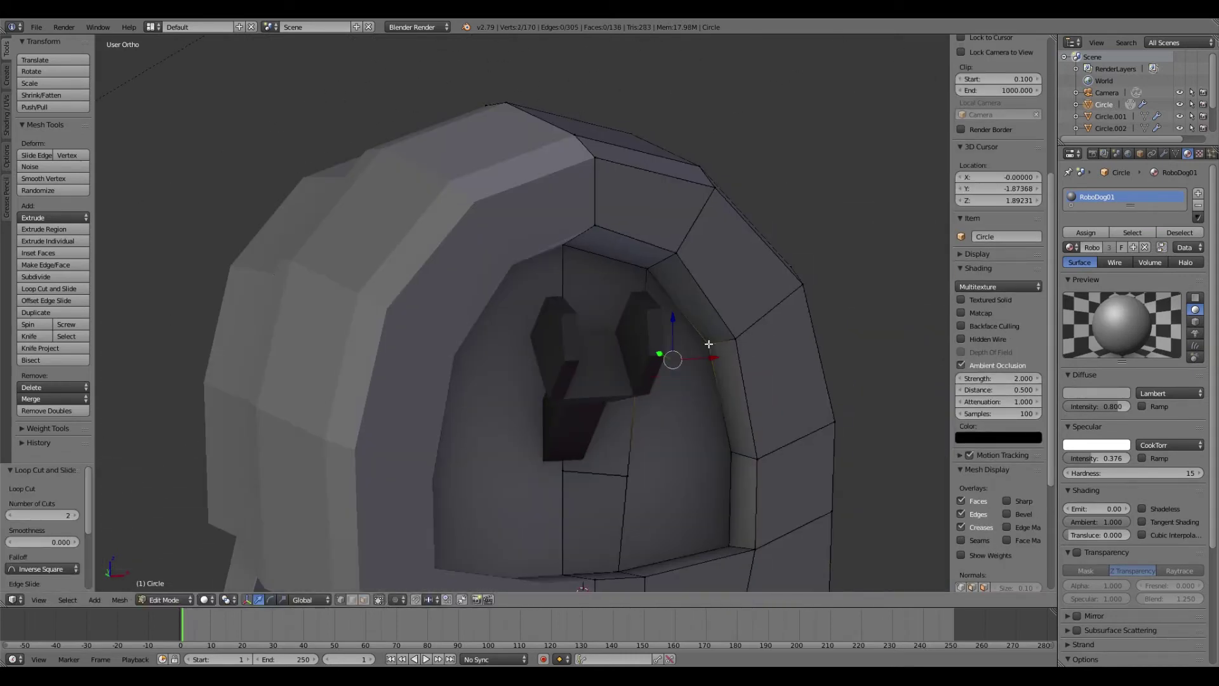
pyautogui.press('j')
# Scale the new rim edges 0.158 along X and push the faces inward.
pyautogui.press('KP_1')
pyautogui.press('s')
pyautogui.press('x')
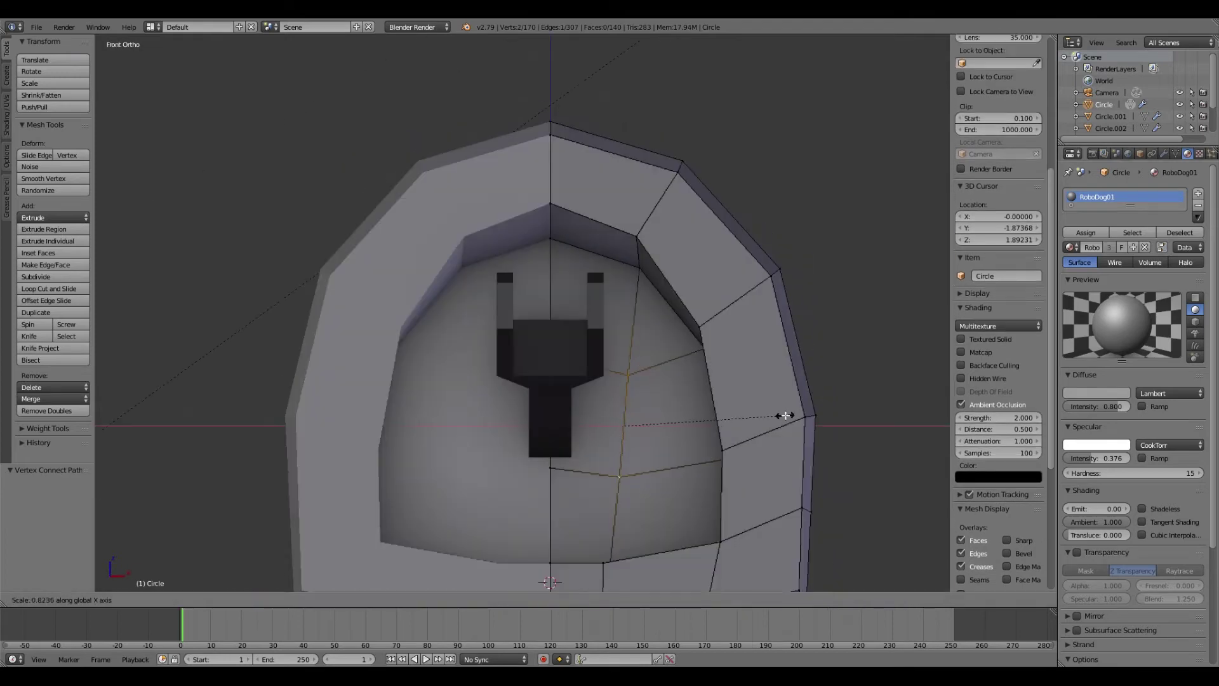
pyautogui.press('z')
pyautogui.press('z')
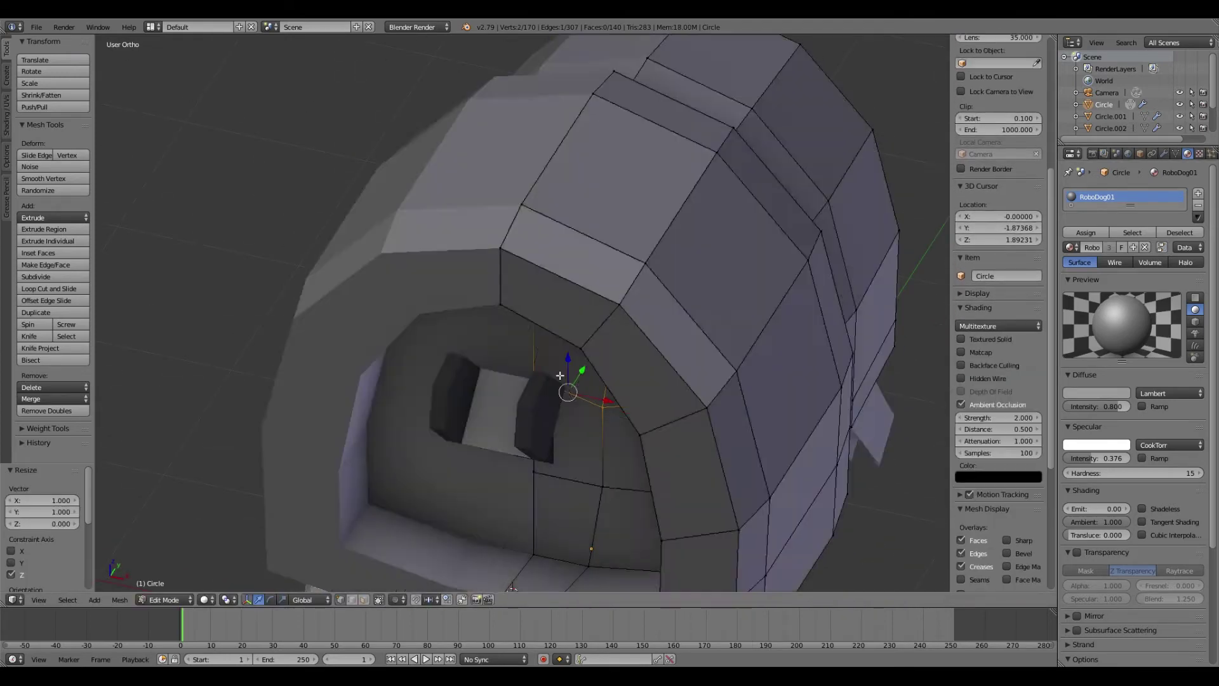
pyautogui.moveTo(579, 362)
pyautogui.mouseDown(button='middle')
pyautogui.moveTo(557, 340)
pyautogui.moveTo(615, 402)
pyautogui.moveTo(635, 444)
pyautogui.mouseUp(button='middle')
pyautogui.press('e')
pyautogui.press('KP_Divide')
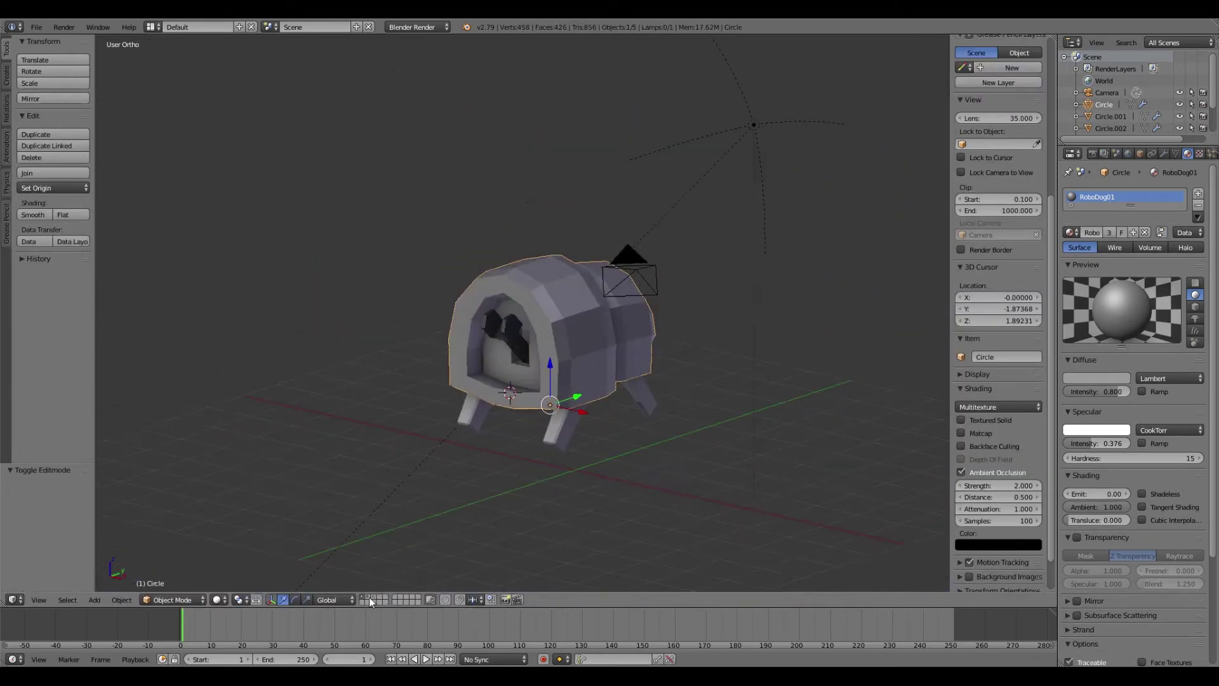
# Move all seven robot dog objects 0.432 along Y.
pyautogui.press('Tab')
pyautogui.press('a')
pyautogui.press('KP_3')
pyautogui.moveTo(657, 398)
pyautogui.mouseDown(button='middle')
pyautogui.moveTo(668, 396)
pyautogui.moveTo(190, 394)
pyautogui.moveTo(672, 391)
pyautogui.mouseUp(button='middle')
pyautogui.press('KP_3')
pyautogui.press('KP_3')
# Snap the 3D cursor to the world origin and frame the robot in wireframe, hiding camera and lamp.
pyautogui.press('g')
pyautogui.press('y')
pyautogui.click(584, 394)
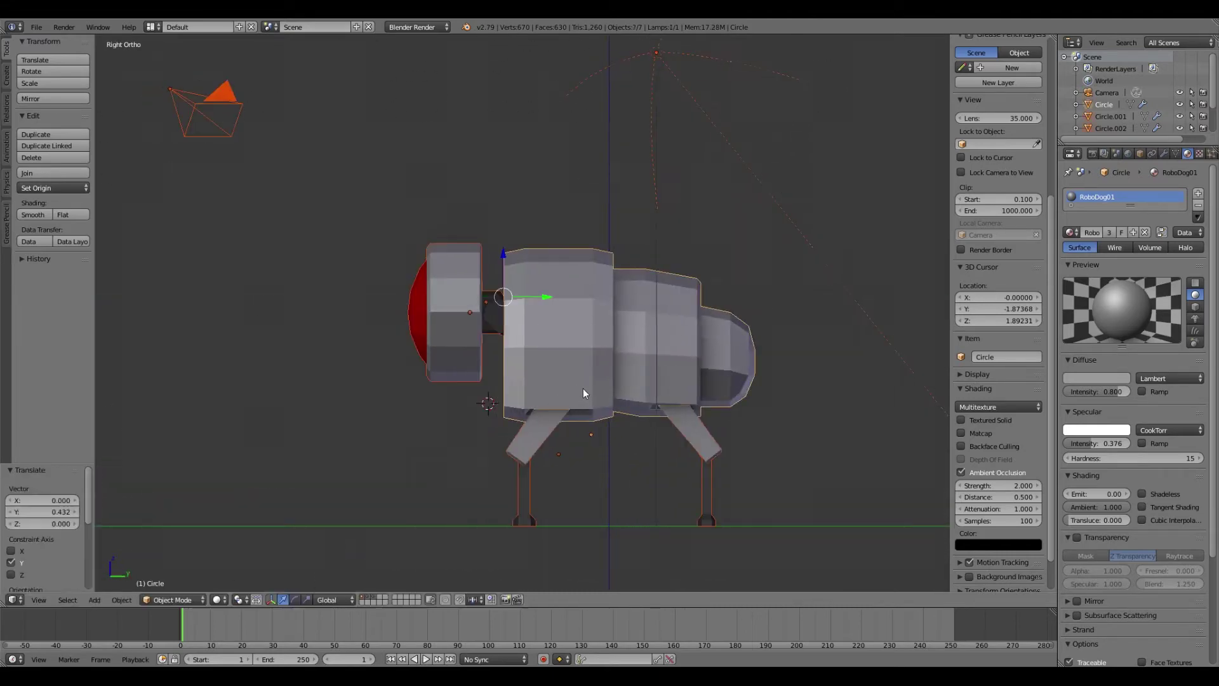
pyautogui.click(716, 452)
pyautogui.press('z')
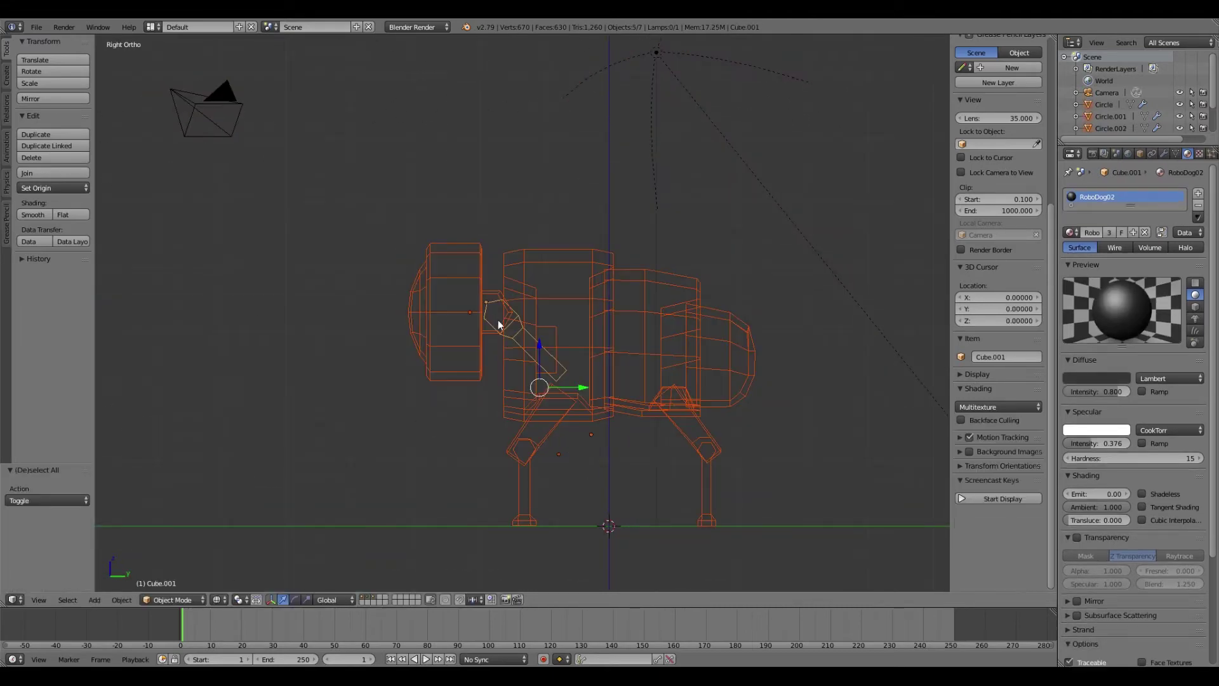
pyautogui.press('Home')
pyautogui.press('m')
pyautogui.click(501, 248)
pyautogui.press('a')
pyautogui.press('Home')
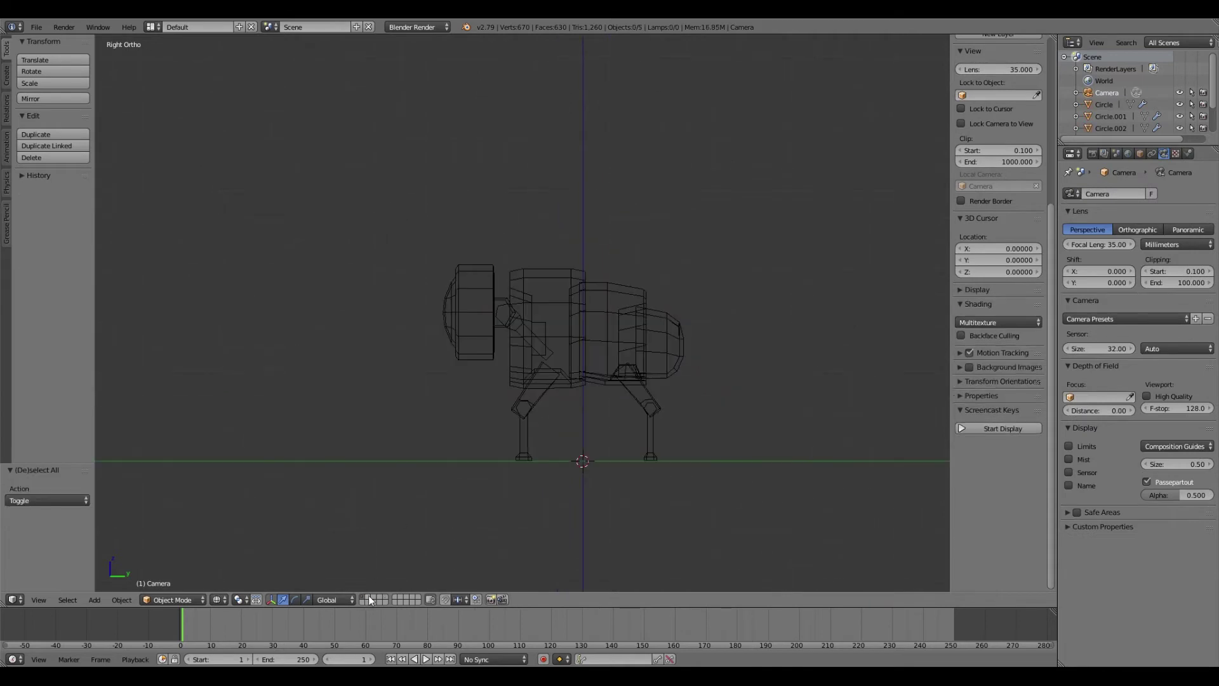
pyautogui.scroll(2, 715, 475)
# Add a single-bone armature at the origin, subdivide it and extrude a neck bone.
pyautogui.hotkey('shift', 'a')
pyautogui.click(720, 401)
pyautogui.scroll(2, 590, 411)
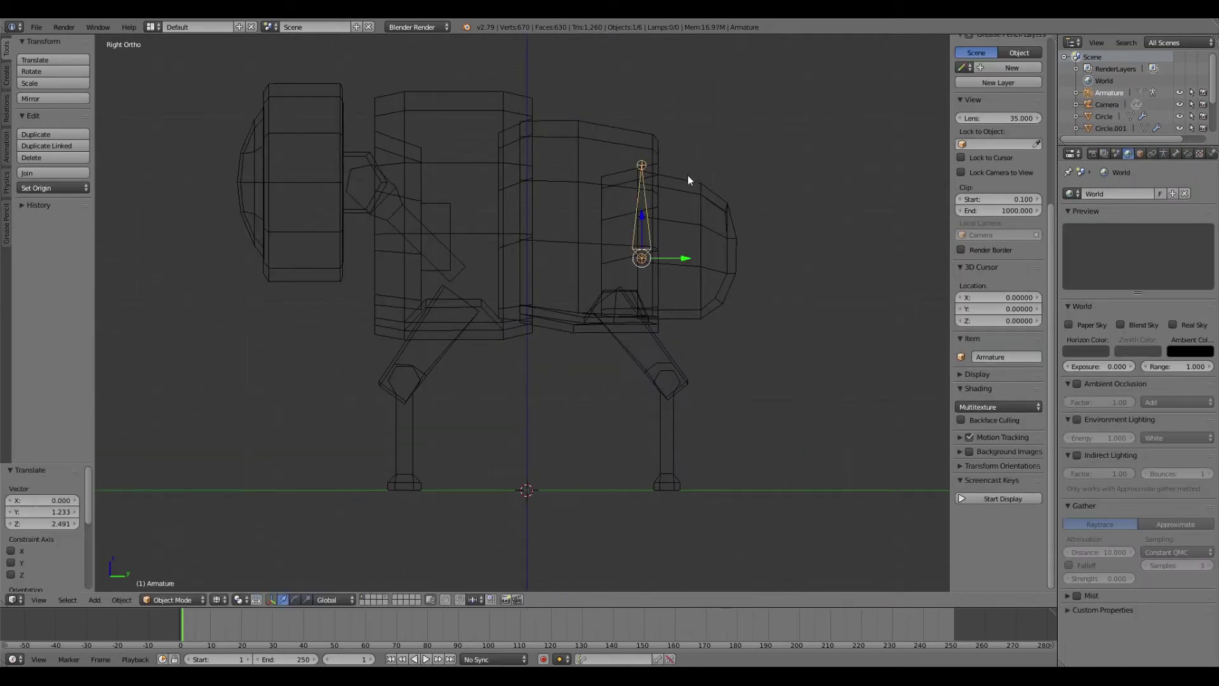
pyautogui.hotkey('alt', 'g')
pyautogui.press('Tab')
pyautogui.press('a')
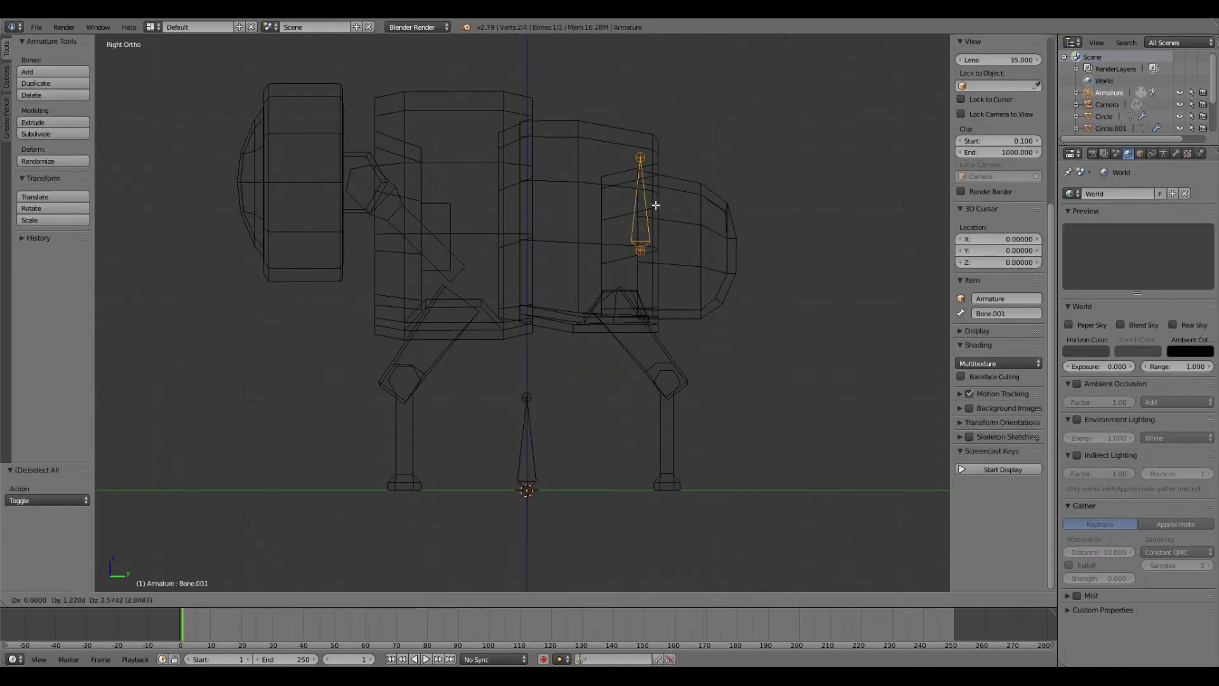
pyautogui.press('w')
pyautogui.click(525, 237)
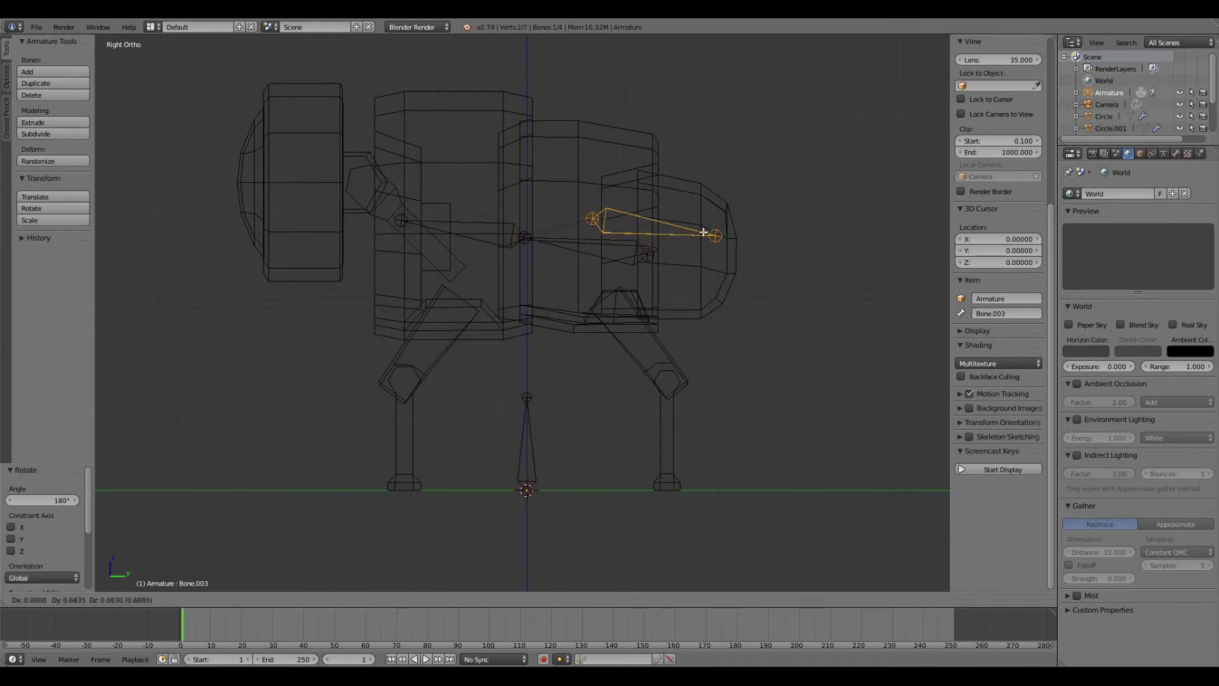
pyautogui.click(361, 163)
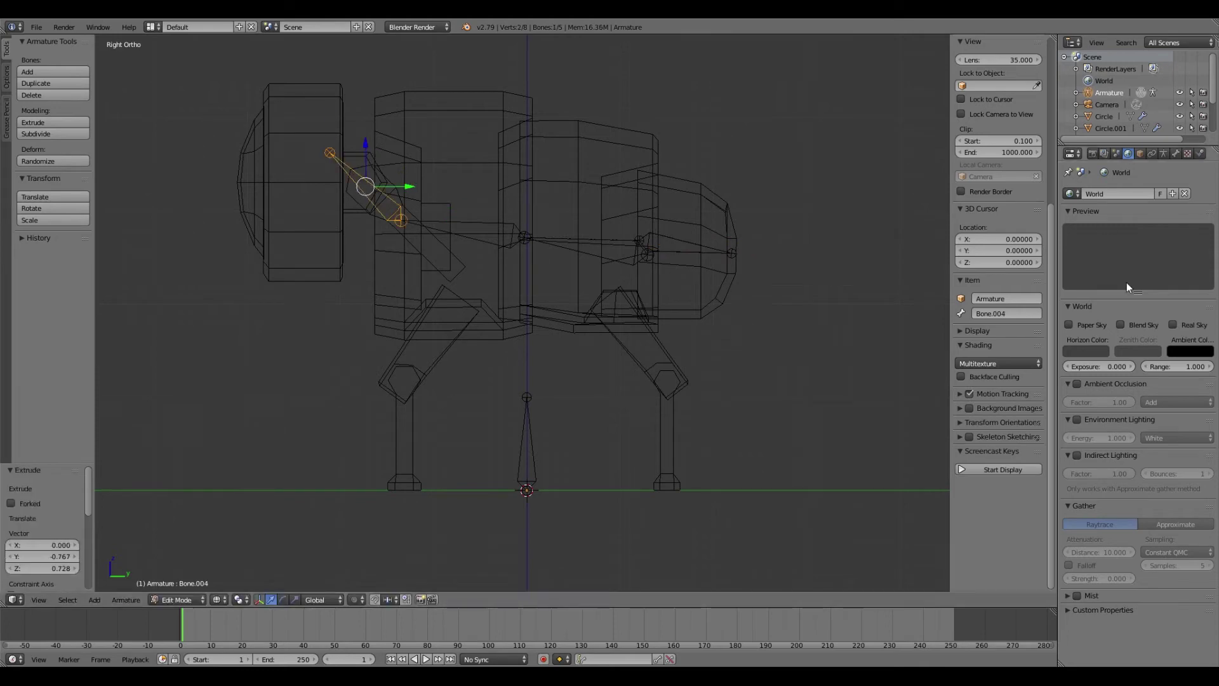
# Extrude jointed leg bones from the back bone down to the front and rear feet.
pyautogui.click(1176, 153)
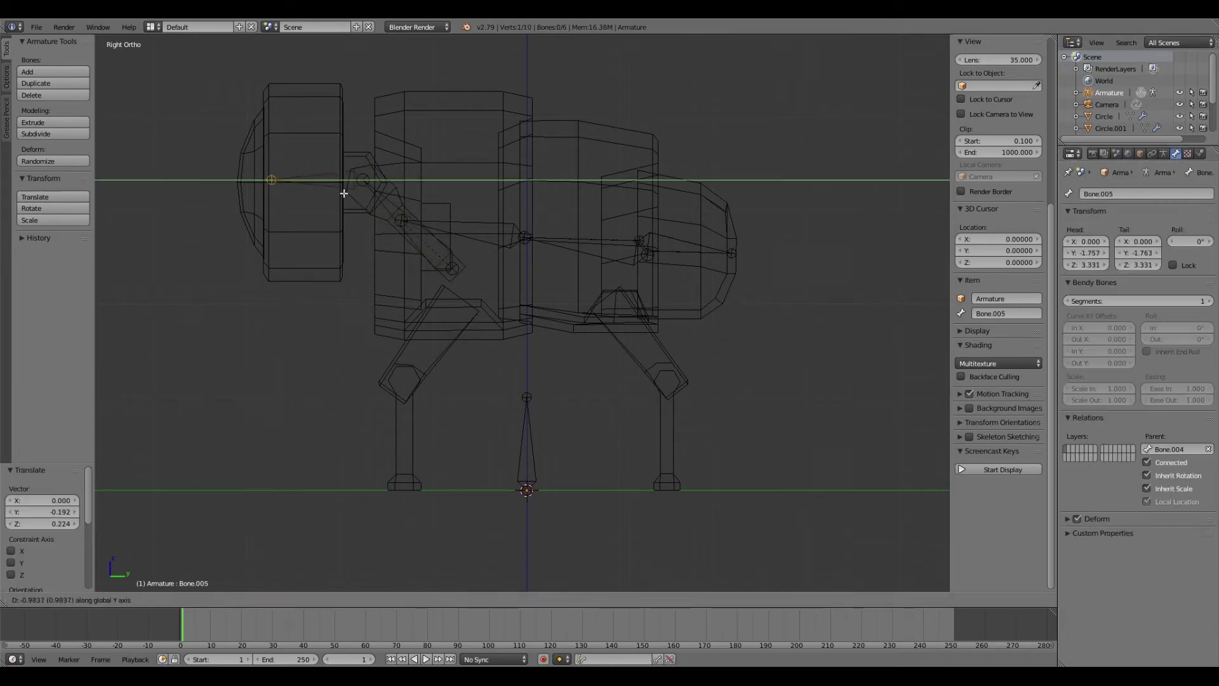
pyautogui.moveTo(460, 268); pyautogui.dragTo(407, 229, button='middle')
pyautogui.rightClick(537, 239)
pyautogui.press('KP_3')
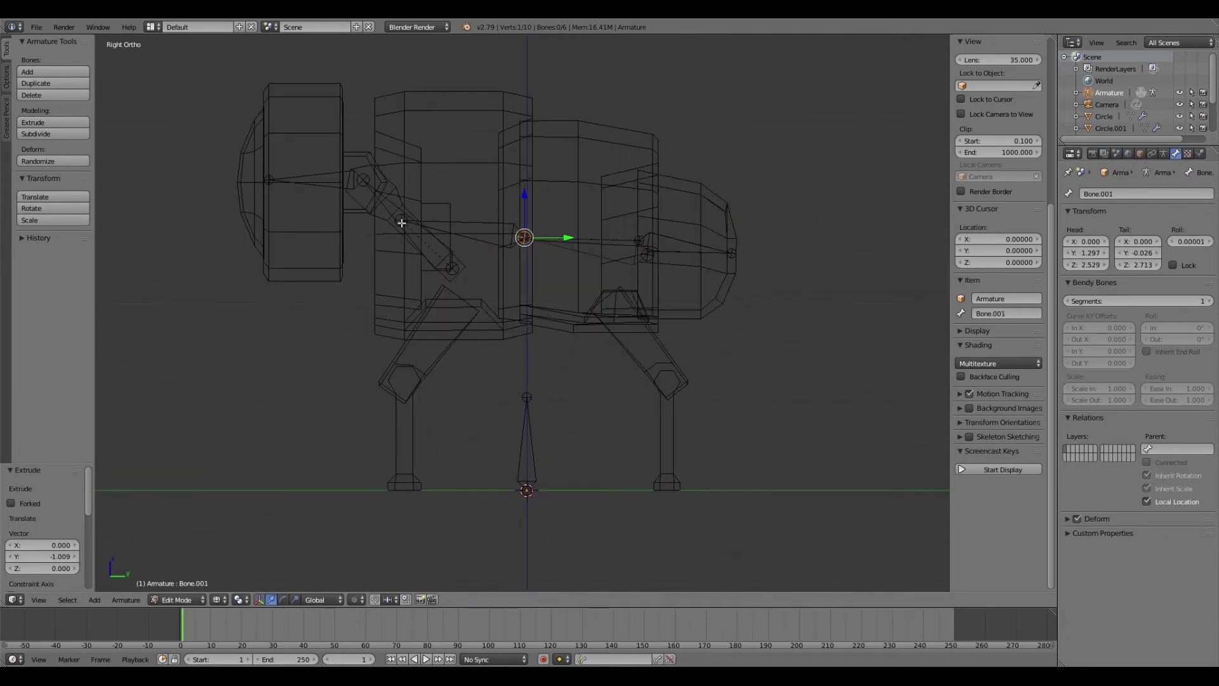
pyautogui.click(362, 327)
pyautogui.press('r')
pyautogui.scroll(3, 579, 337)
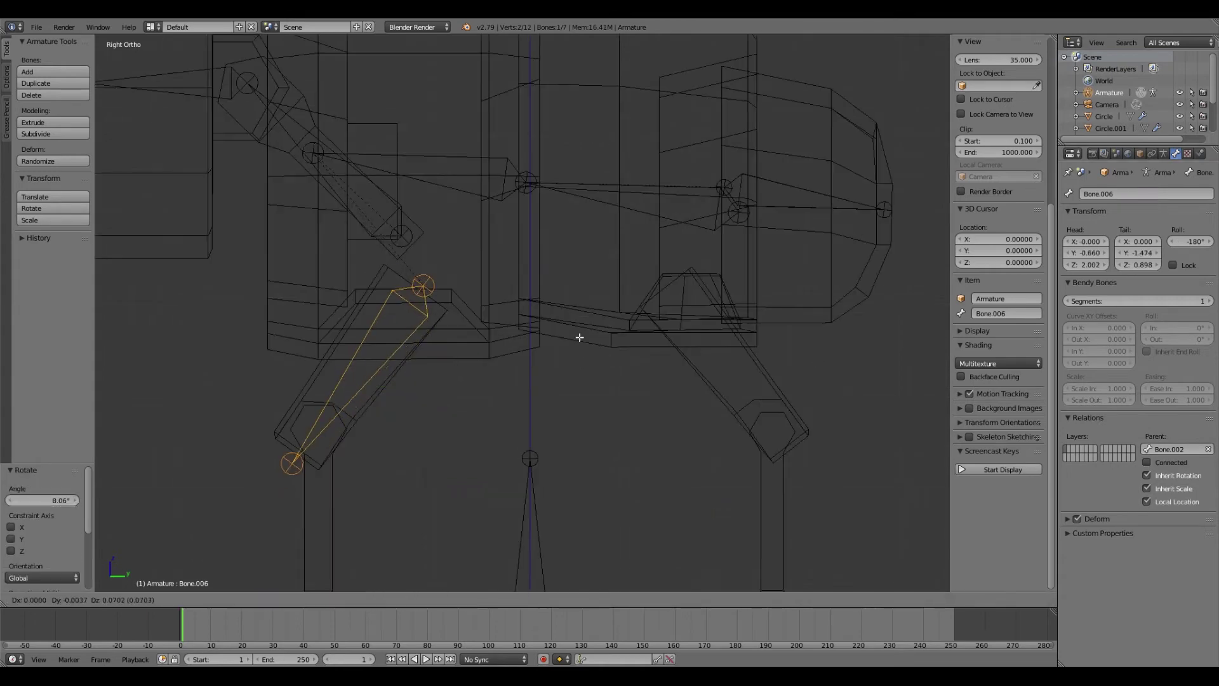
pyautogui.click(328, 431)
pyautogui.press('e')
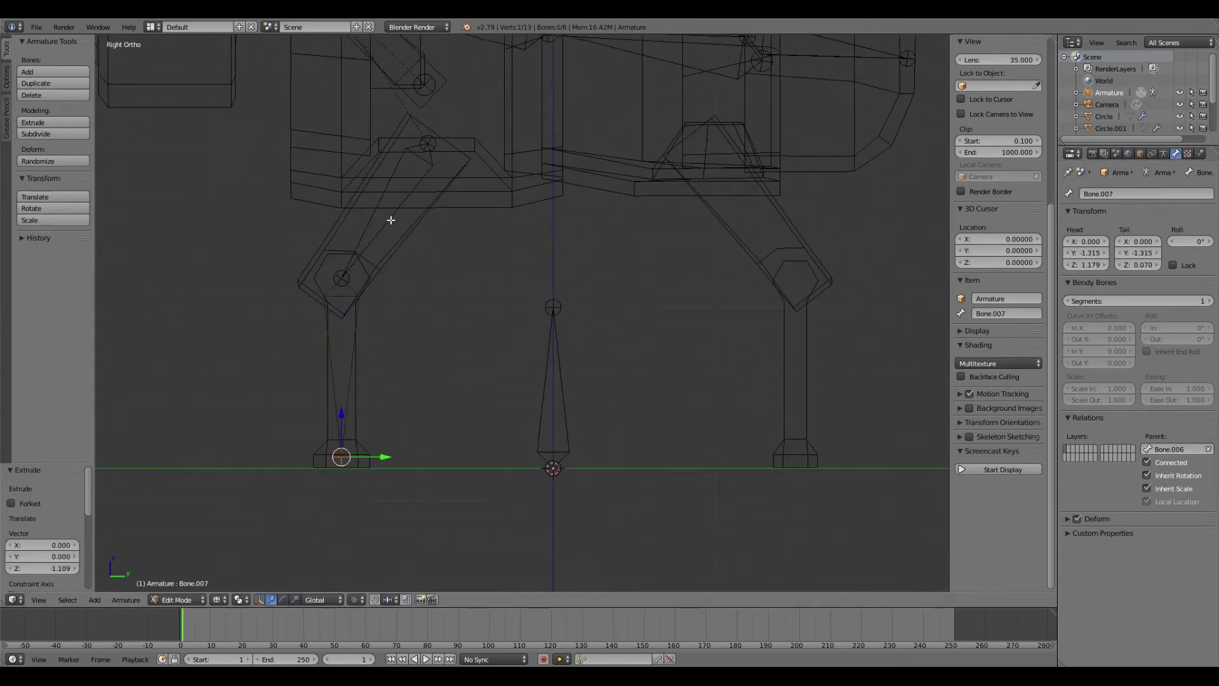
pyautogui.keyDown('shift'); pyautogui.moveTo(391, 219); pyautogui.dragTo(414, 151, button='middle'); pyautogui.keyUp('shift')
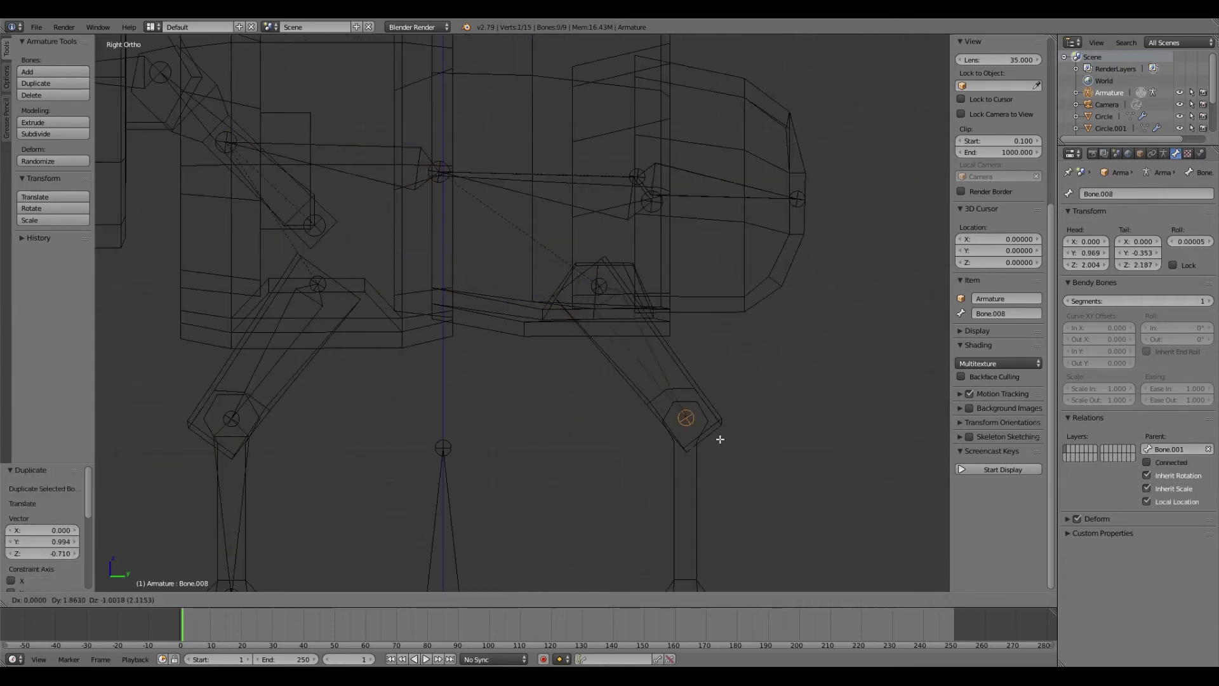
pyautogui.click(720, 439)
pyautogui.keyDown('shift'); pyautogui.moveTo(720, 439); pyautogui.dragTo(720, 349, button='middle'); pyautogui.keyUp('shift')
# Show the armature through the mesh with X-Ray and set its display type to Wire.
pyautogui.press('KP_1')
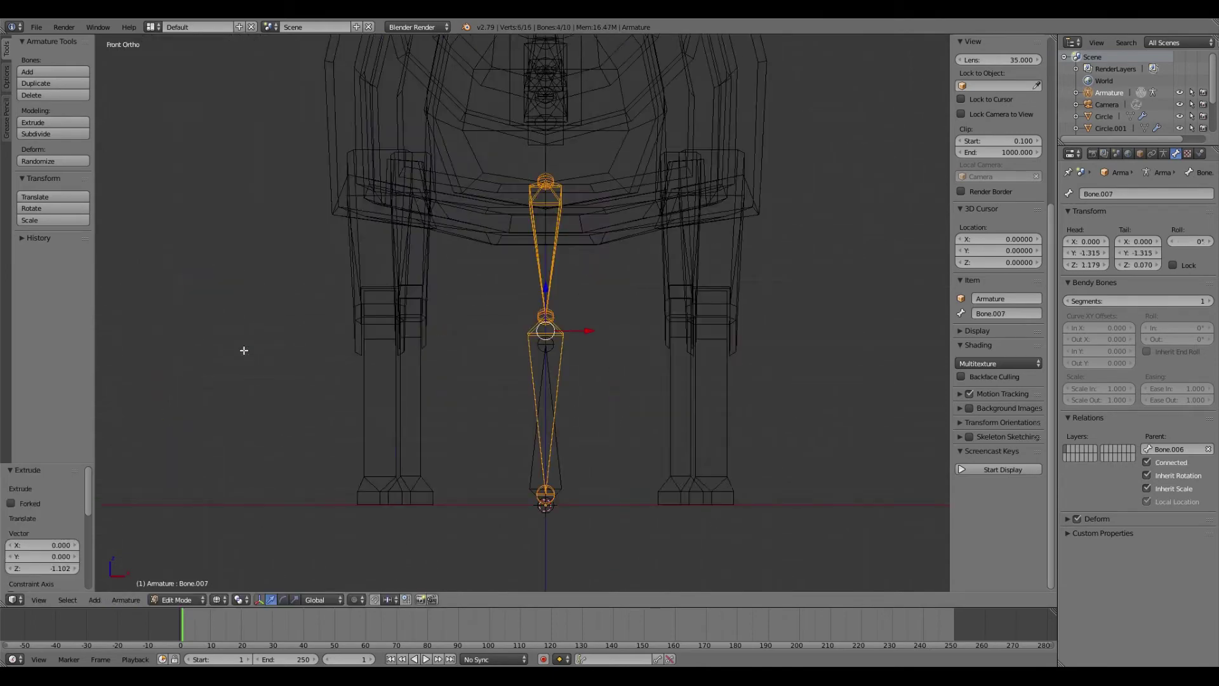
pyautogui.press('z')
pyautogui.moveTo(672, 332)
pyautogui.mouseDown(button='middle')
pyautogui.moveTo(645, 359)
pyautogui.moveTo(373, 428)
pyautogui.mouseUp(button='middle')
pyautogui.hotkey('shift', '[')
pyautogui.scroll(3, 373, 427)
pyautogui.click(1163, 153)
pyautogui.click(1147, 361)
pyautogui.click(1140, 153)
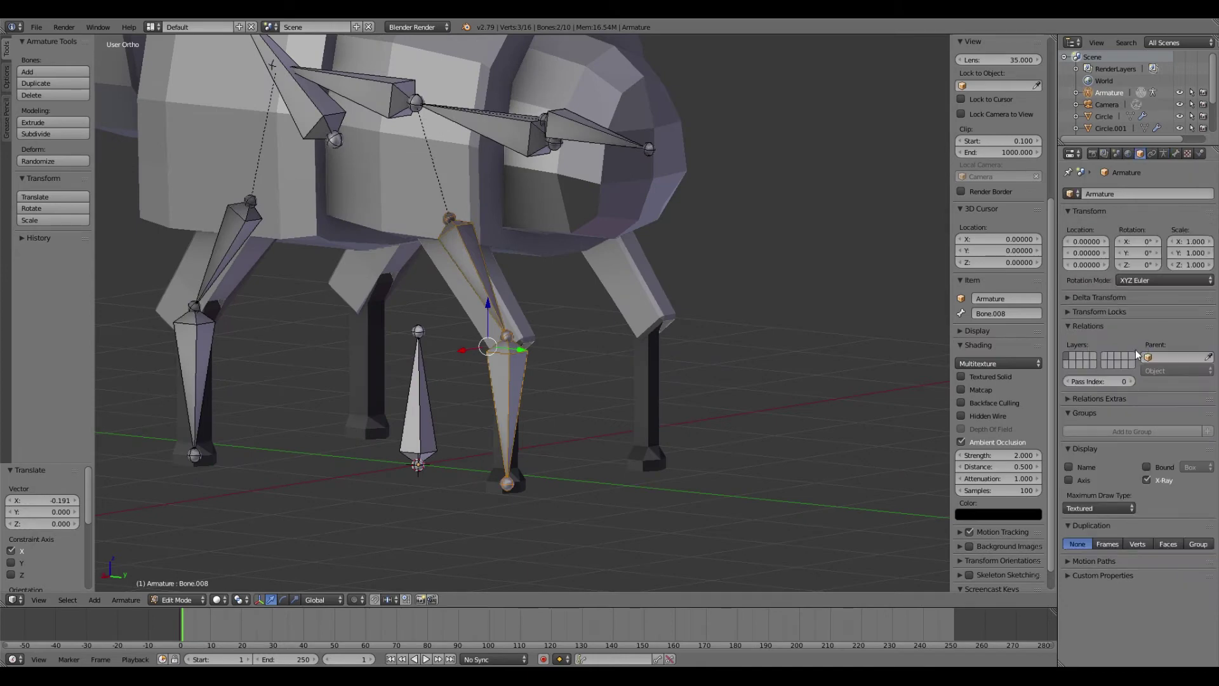
pyautogui.click(1098, 508)
pyautogui.click(1098, 482)
pyautogui.scroll(-3, 826, 381)
pyautogui.moveTo(889, 421); pyautogui.dragTo(762, 356, button='middle')
# Select a leg bone and rotate it in side view.
pyautogui.press('a')
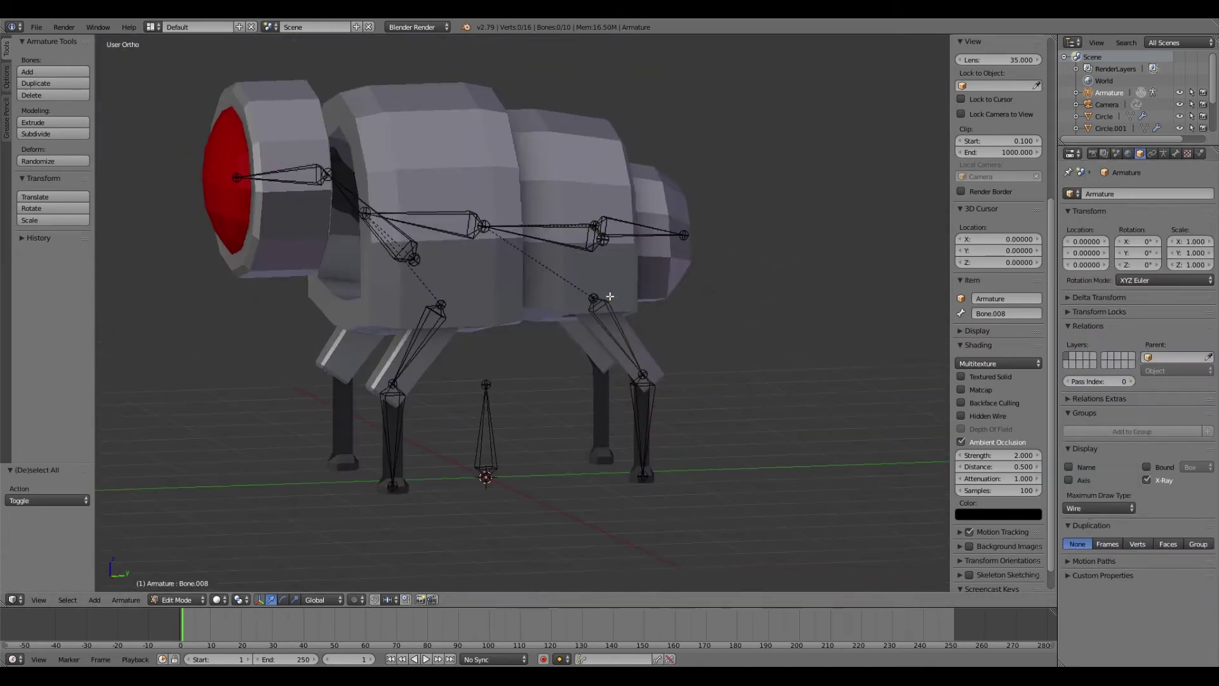
pyautogui.rightClick(495, 232)
pyautogui.press('KP_3')
pyautogui.press('r')
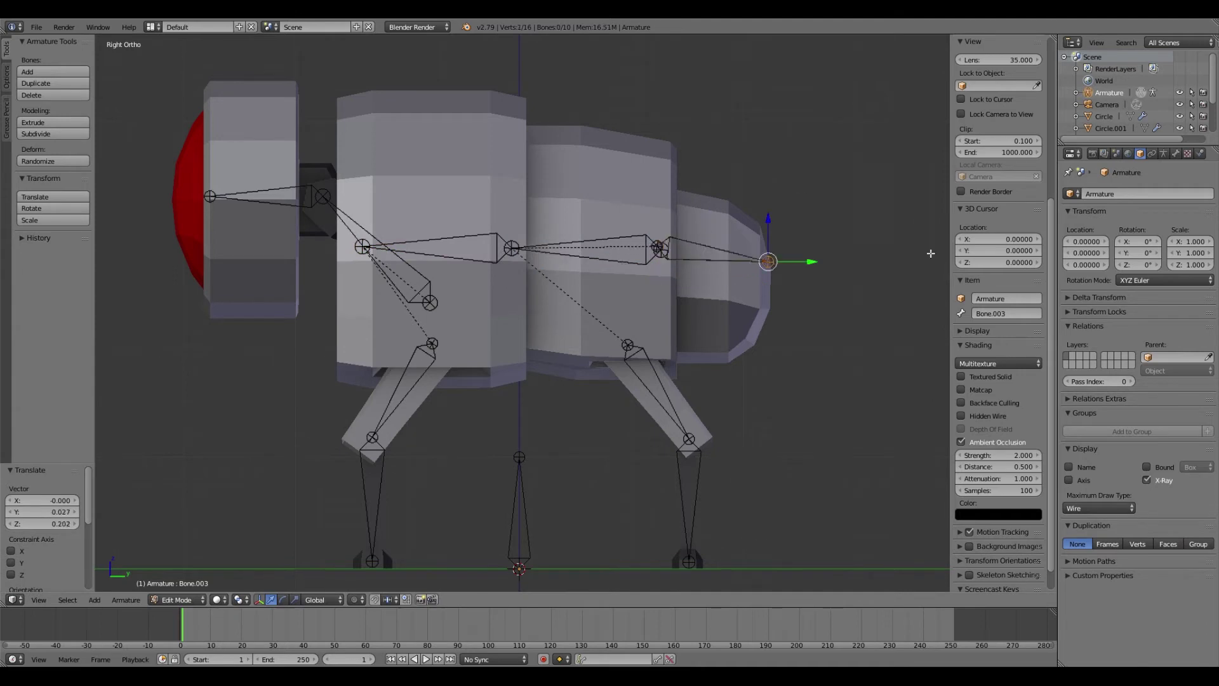
# Name the spine bones LowerBack, UpperBack and Neck in the bone properties.
pyautogui.moveTo(930, 253); pyautogui.dragTo(730, 267, button='middle')
pyautogui.rightClick(610, 272)
pyautogui.click(1176, 153)
pyautogui.click(1132, 192)
pyautogui.write('Low')
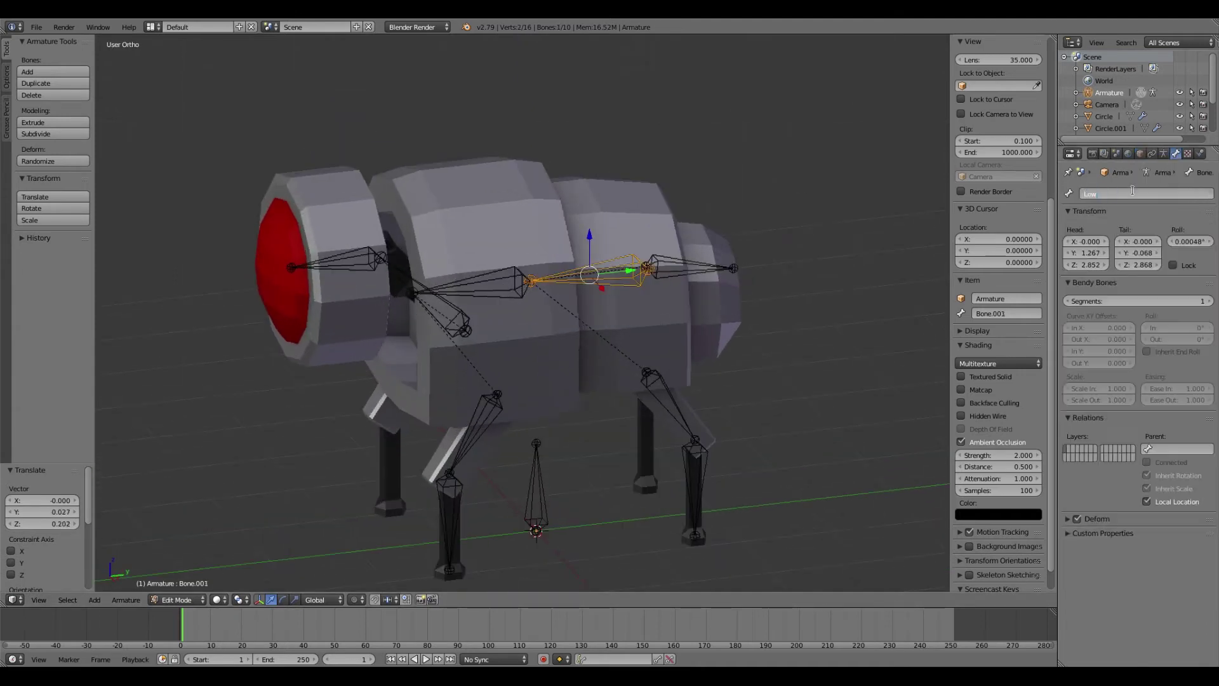
pyautogui.press('Return')
pyautogui.rightClick(581, 294)
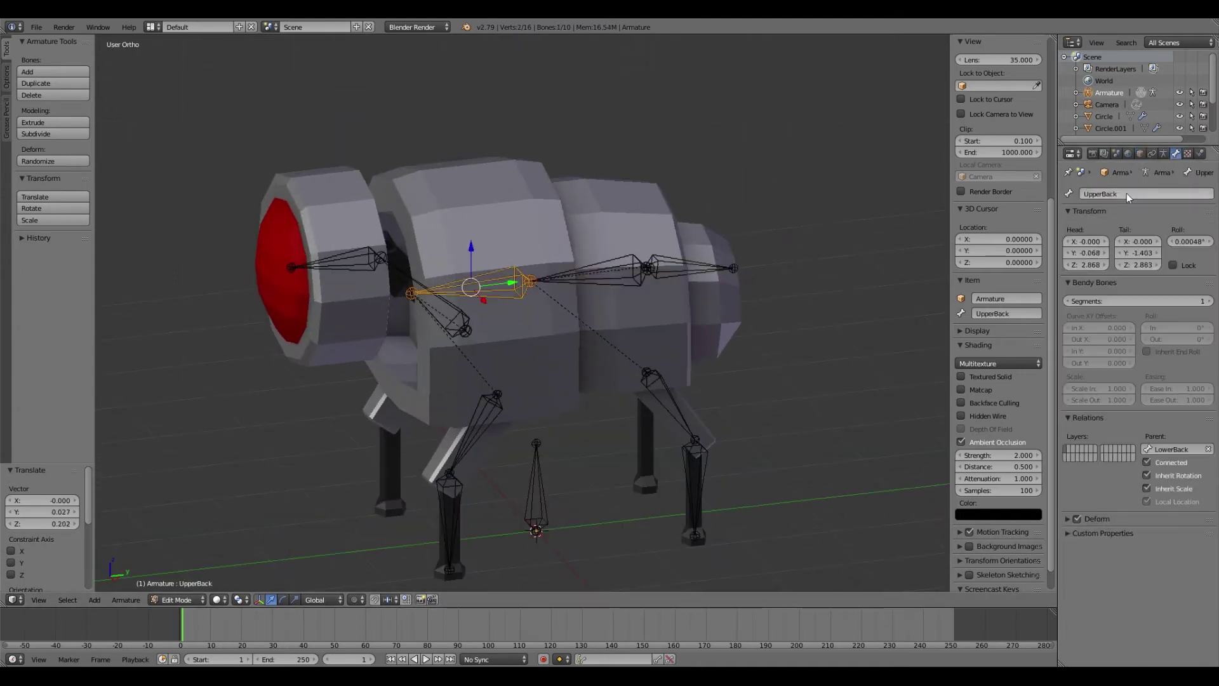
pyautogui.press(']')
pyautogui.press('Return')
# Name the left leg bones, such as FrontLeg01_L and the RearLeg01_L chain.
pyautogui.press(']')
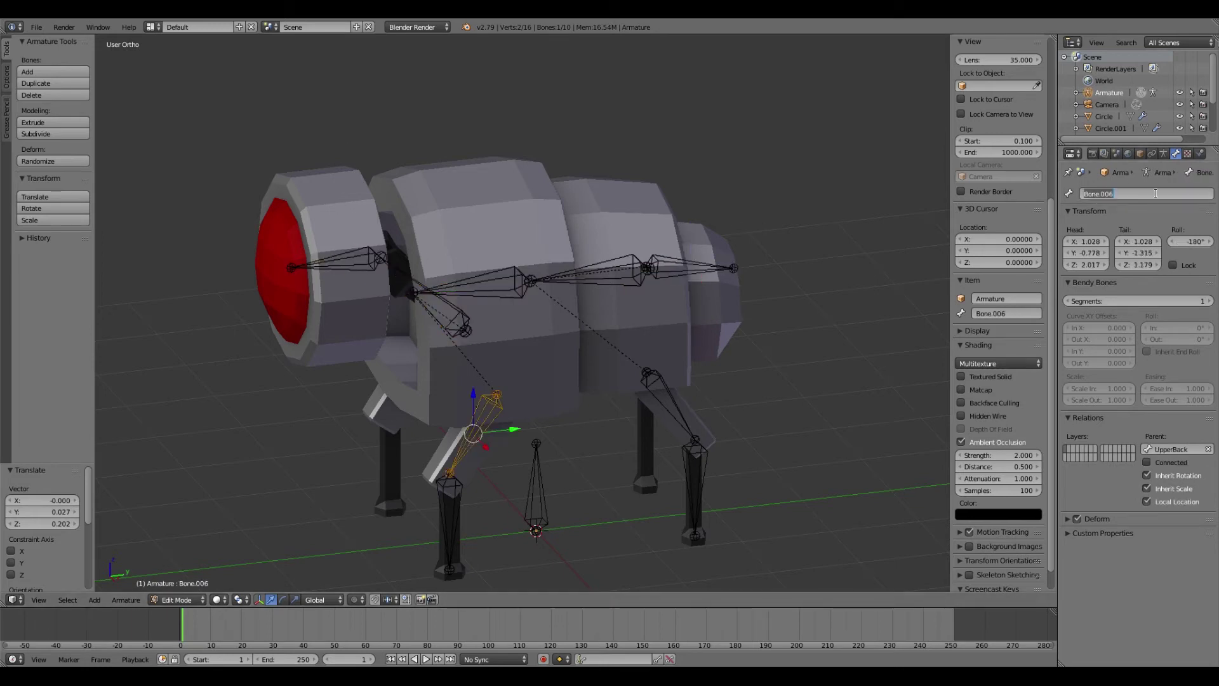
pyautogui.press('Return')
pyautogui.rightClick(449, 501)
pyautogui.write('RearLeg01_L')
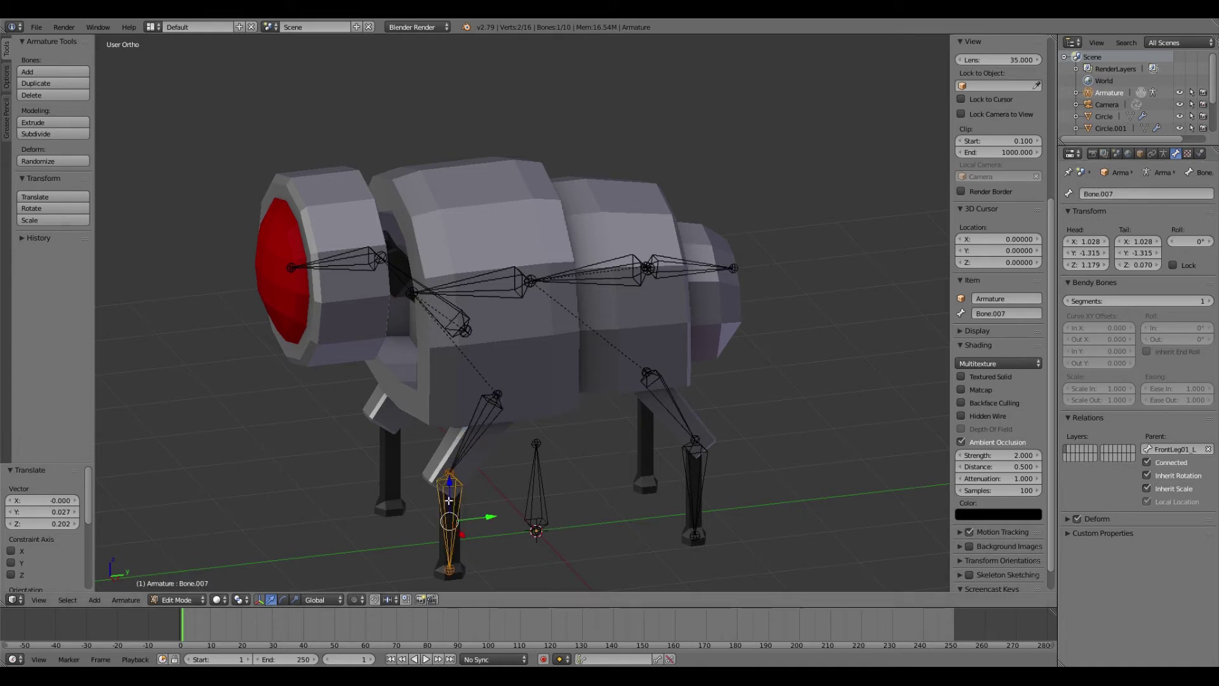
pyautogui.press(']')
pyautogui.doubleClick(1120, 193)
pyautogui.hotkey('ctrl', 'v')
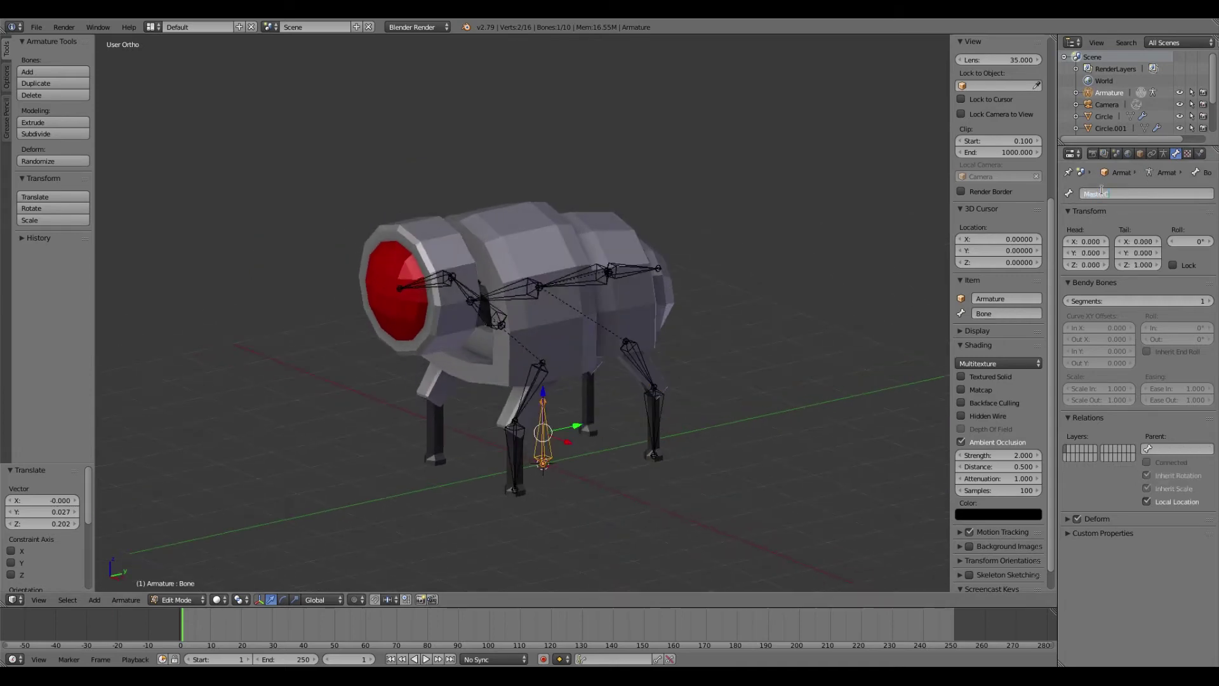
pyautogui.moveTo(406, 331); pyautogui.dragTo(435, 334, button='middle')
pyautogui.moveTo(659, 226)
pyautogui.mouseDown(button='middle')
pyautogui.moveTo(759, 226)
pyautogui.moveTo(902, 330)
pyautogui.moveTo(640, 412)
pyautogui.mouseUp(button='middle')
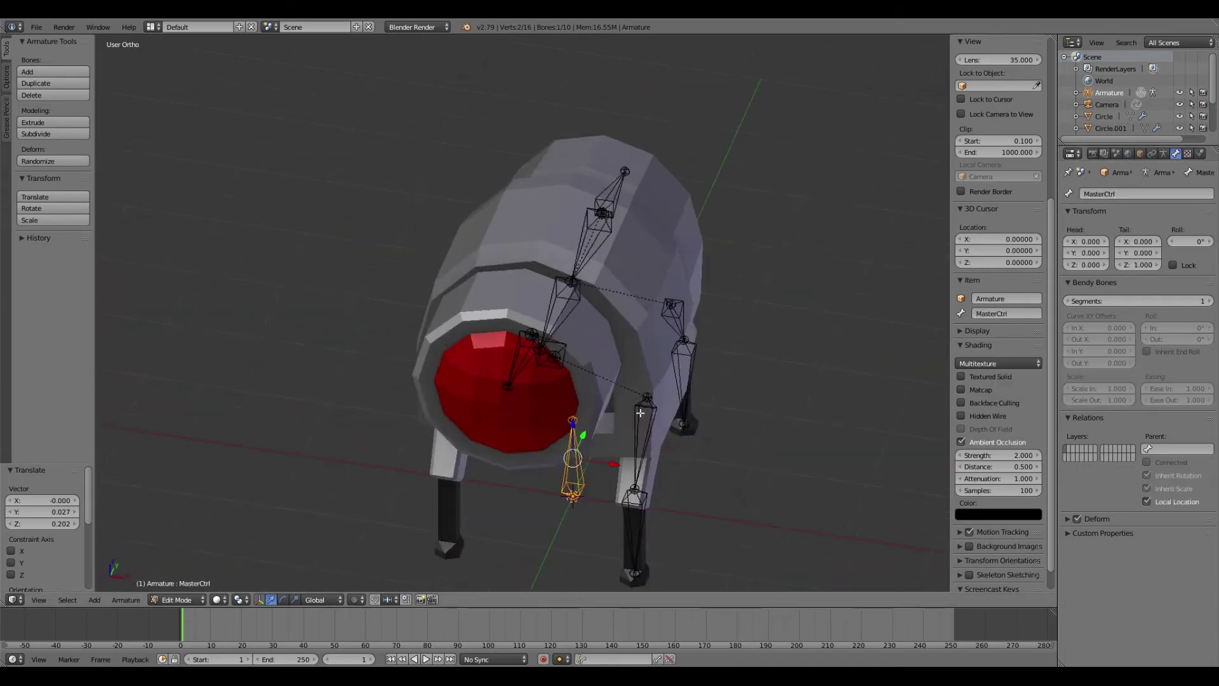
pyautogui.moveTo(695, 369); pyautogui.dragTo(572, 317, button='middle')
pyautogui.click(126, 600)
# Symmetrize the left leg bones onto the right side and check a mirrored bone.
pyautogui.click(144, 583)
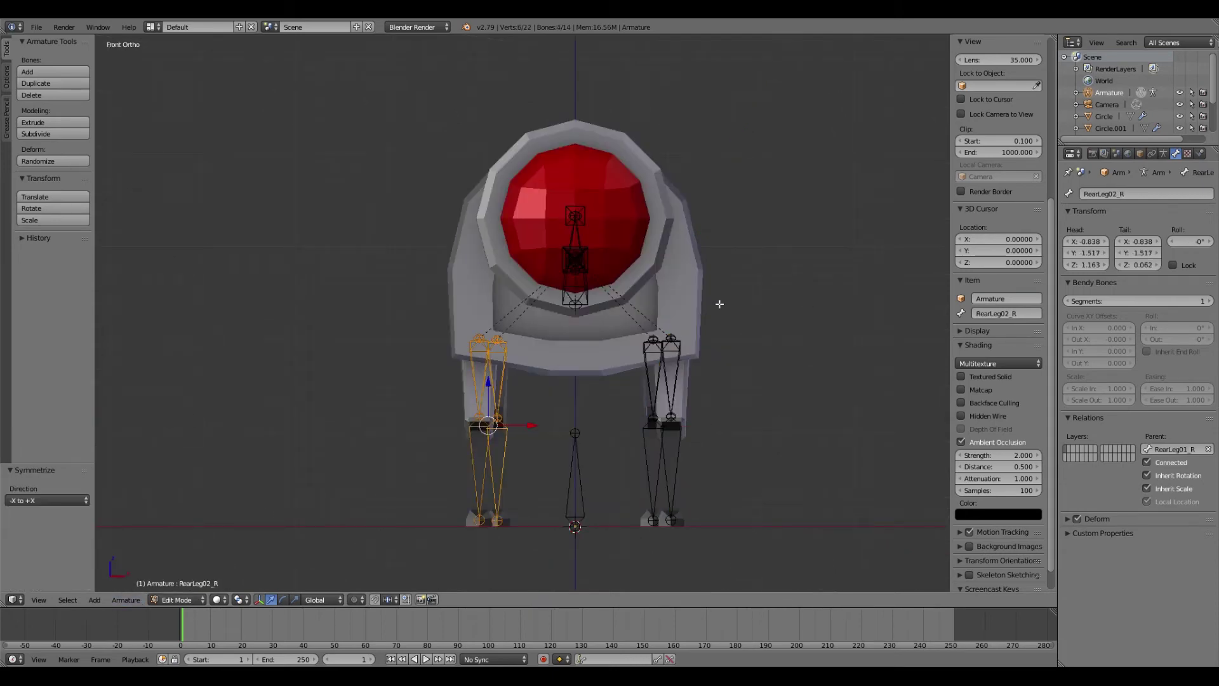
pyautogui.rightClick(476, 381)
pyautogui.moveTo(560, 425)
pyautogui.mouseDown(button='middle')
pyautogui.moveTo(349, 400)
pyautogui.moveTo(406, 445)
pyautogui.mouseUp(button='middle')
# Switch the armature to Pose Mode and select the RearLeg01_L, LowerBack and Tail bones.
pyautogui.press('Tab')
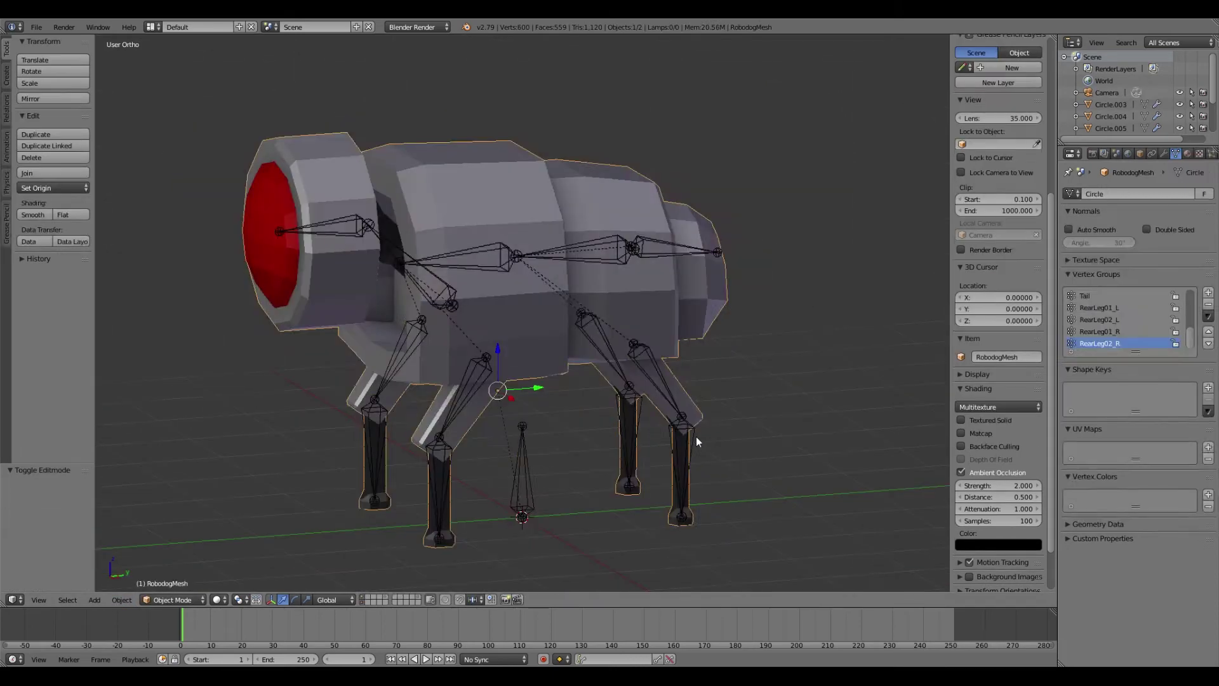
pyautogui.click(173, 599)
pyautogui.click(191, 558)
pyautogui.press('KP_3')
pyautogui.rightClick(693, 438)
pyautogui.moveTo(693, 440)
pyautogui.mouseDown(button='middle')
pyautogui.moveTo(806, 362)
pyautogui.moveTo(589, 393)
pyautogui.mouseUp(button='middle')
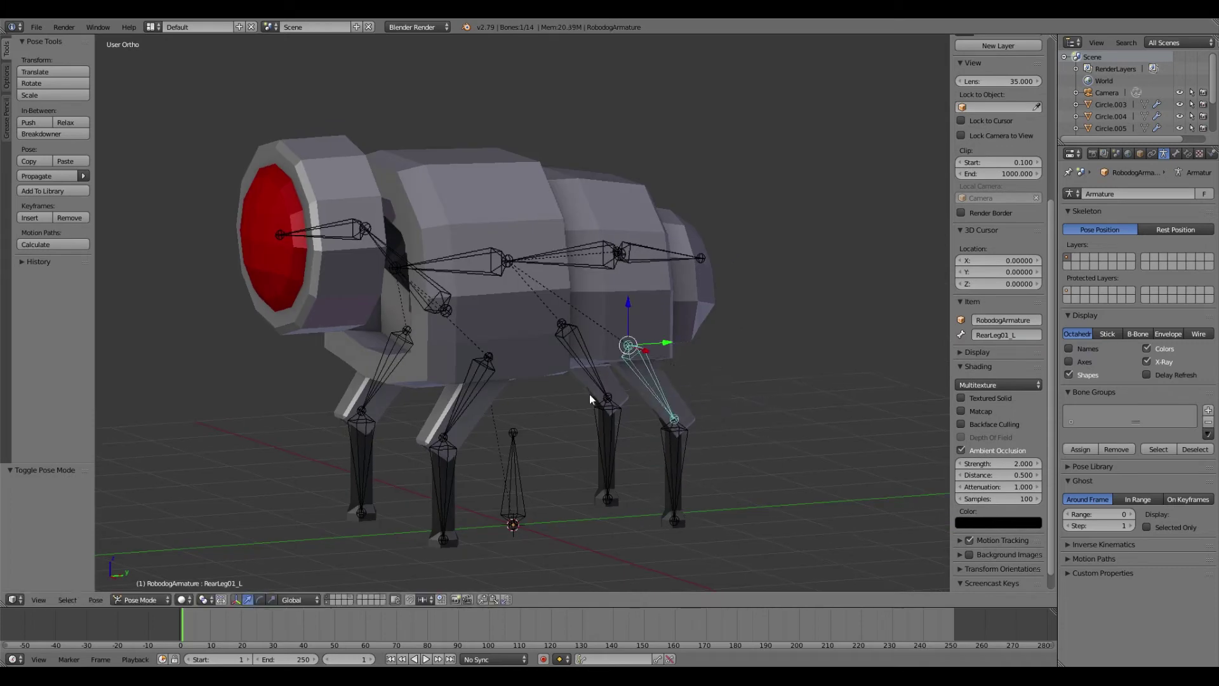
pyautogui.rightClick(496, 409)
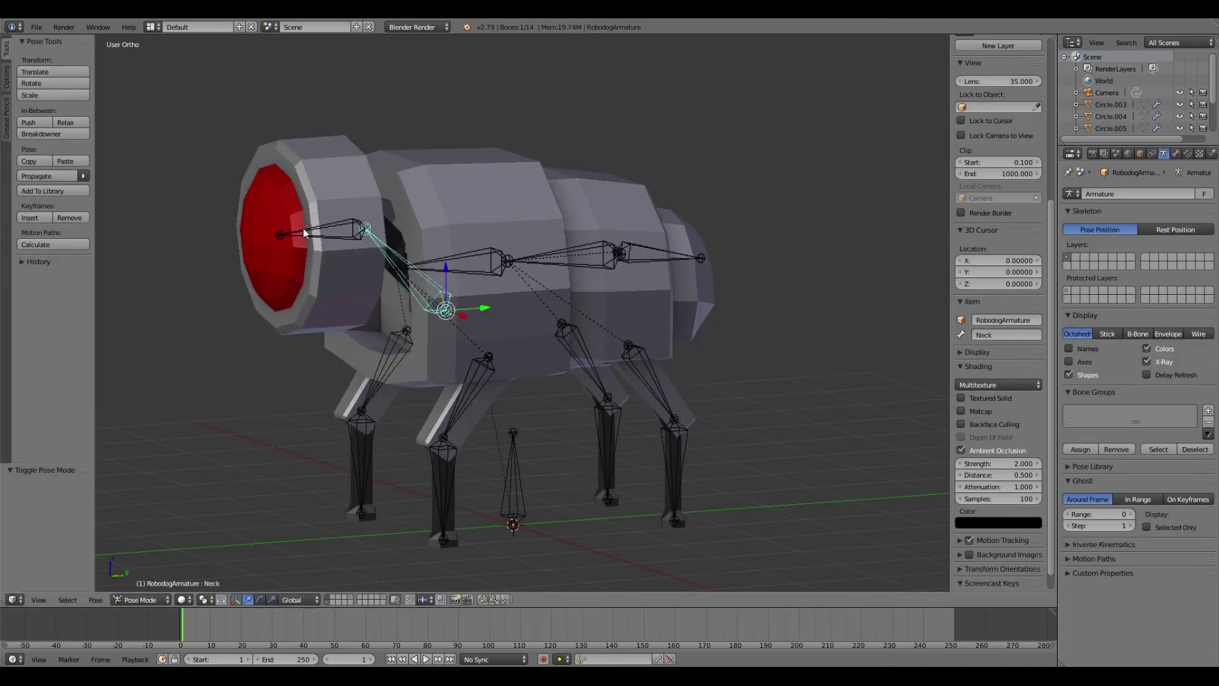
pyautogui.rightClick(558, 257)
pyautogui.rightClick(655, 252)
pyautogui.moveTo(656, 251)
pyautogui.mouseDown(button='middle')
pyautogui.moveTo(787, 288)
pyautogui.moveTo(614, 364)
pyautogui.moveTo(780, 351)
pyautogui.moveTo(692, 317)
pyautogui.mouseUp(button='middle')
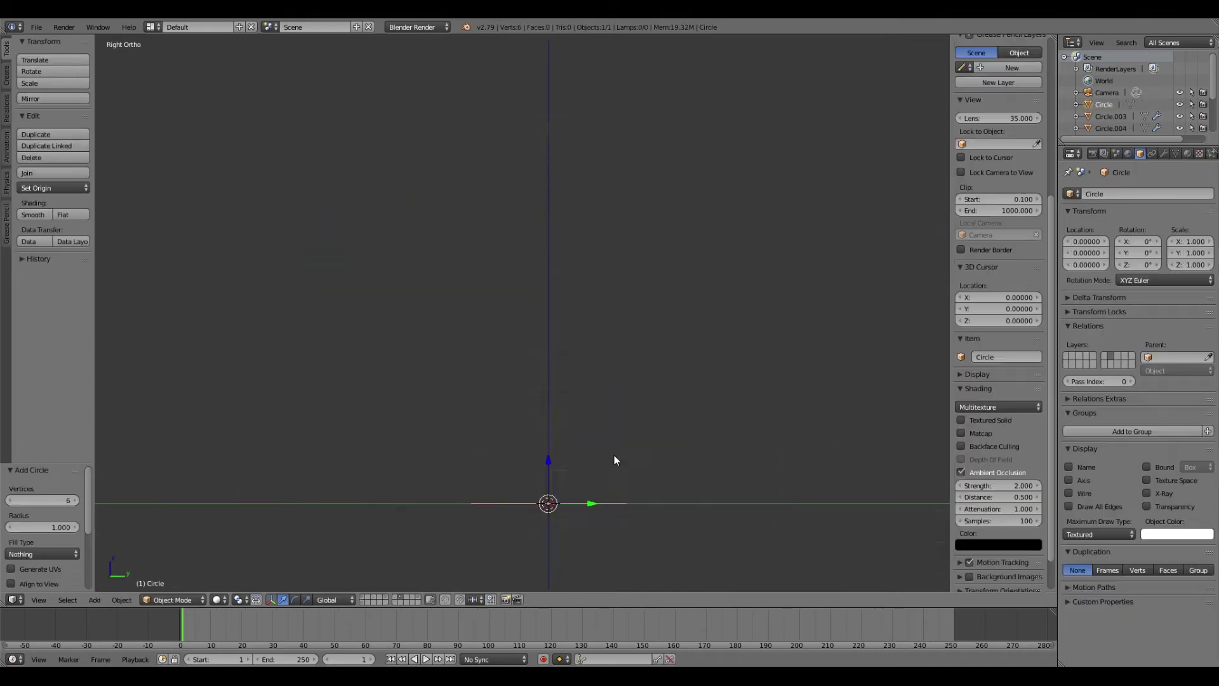
# Give the circle 16 vertices and use CTRL_Shape as IK_Head's custom bone shape.
pyautogui.write('16')
pyautogui.press('Return')
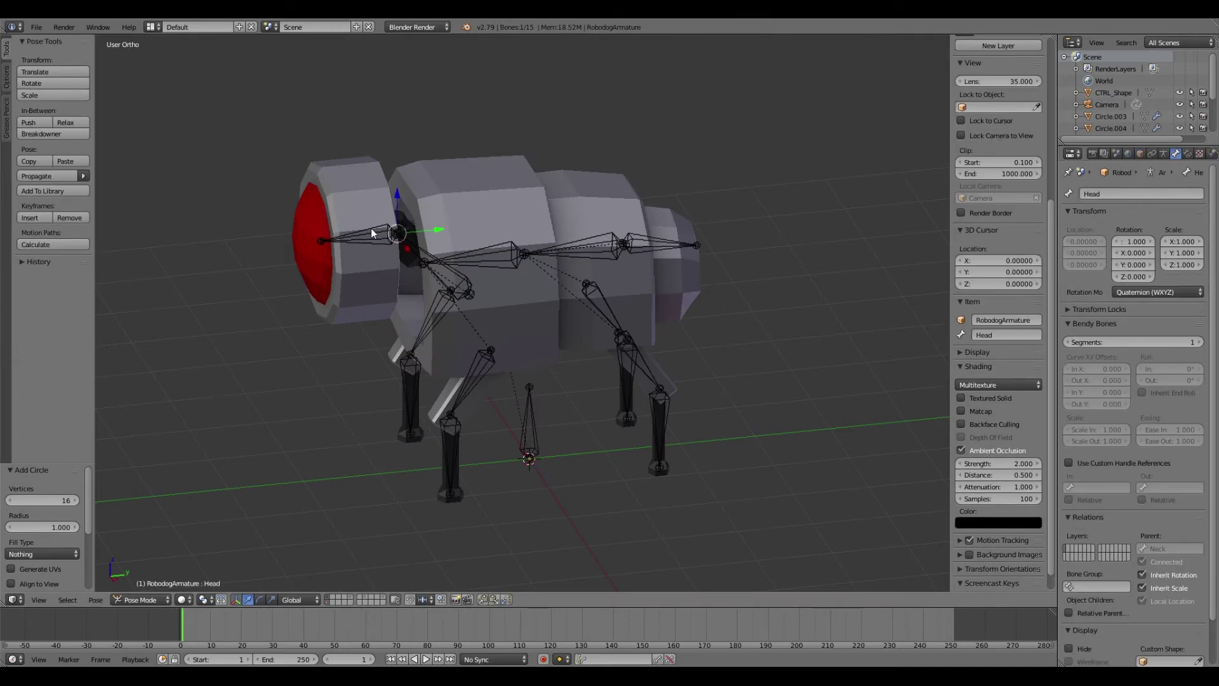
pyautogui.scroll(-3, 1137, 413)
pyautogui.click(1174, 613)
pyautogui.click(1143, 536)
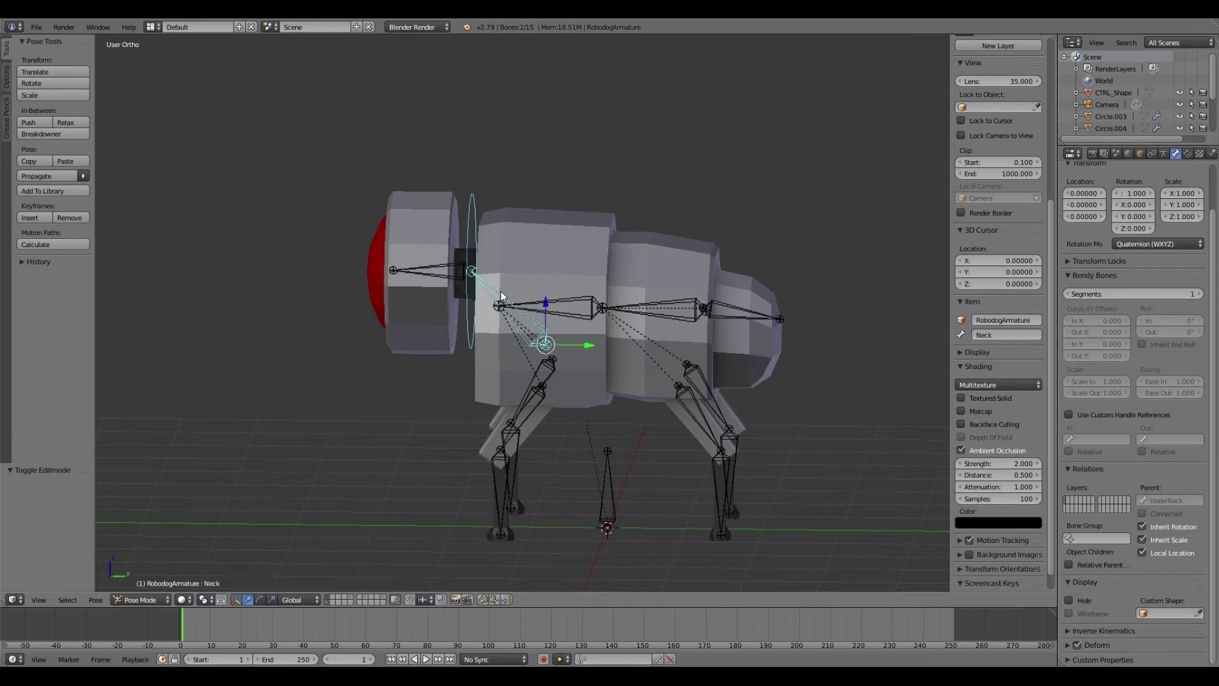
# Add a Child Of constraint on Head targeting RobodogArmature bone IK_Head, with Set Inverse.
pyautogui.click(1205, 154)
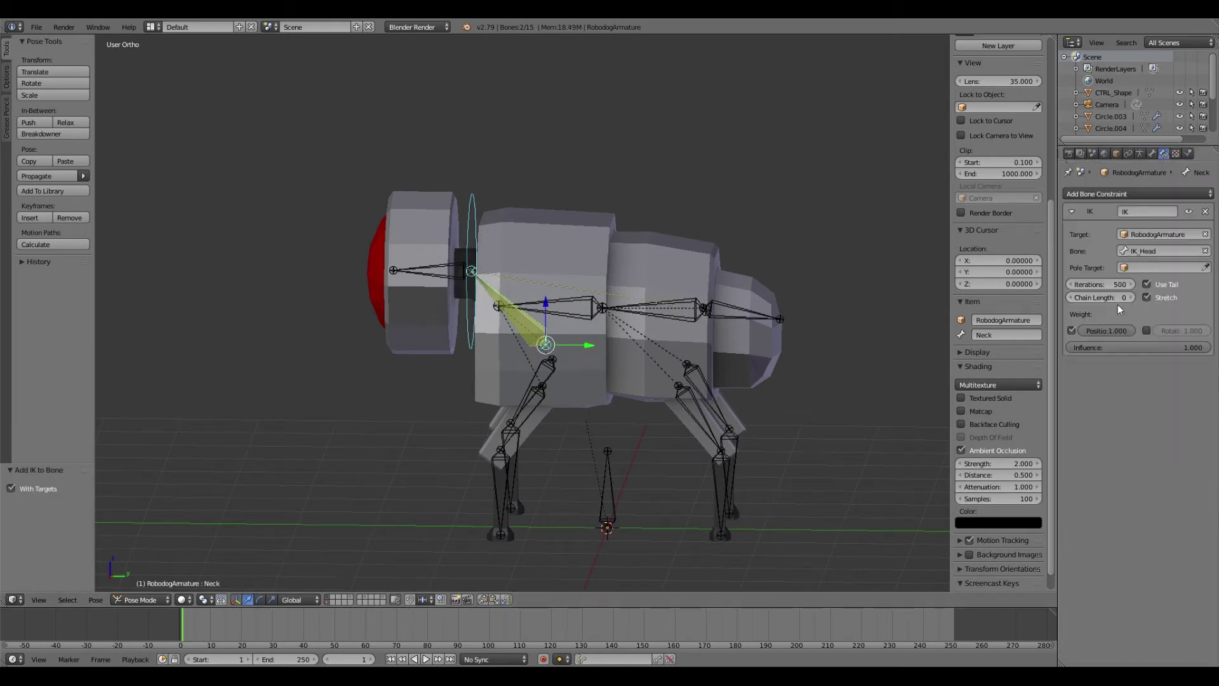
pyautogui.rightClick(408, 261)
pyautogui.click(1136, 193)
pyautogui.click(1182, 227)
pyautogui.click(746, 432)
pyautogui.click(1187, 249)
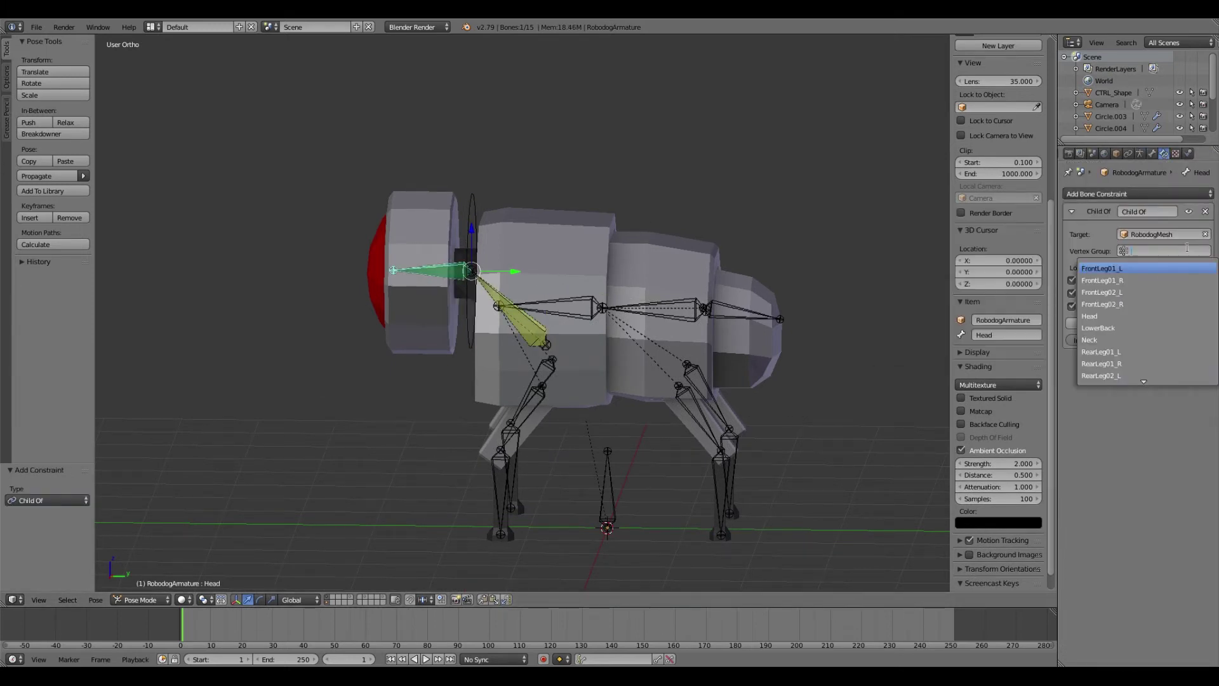
pyautogui.click(1163, 235)
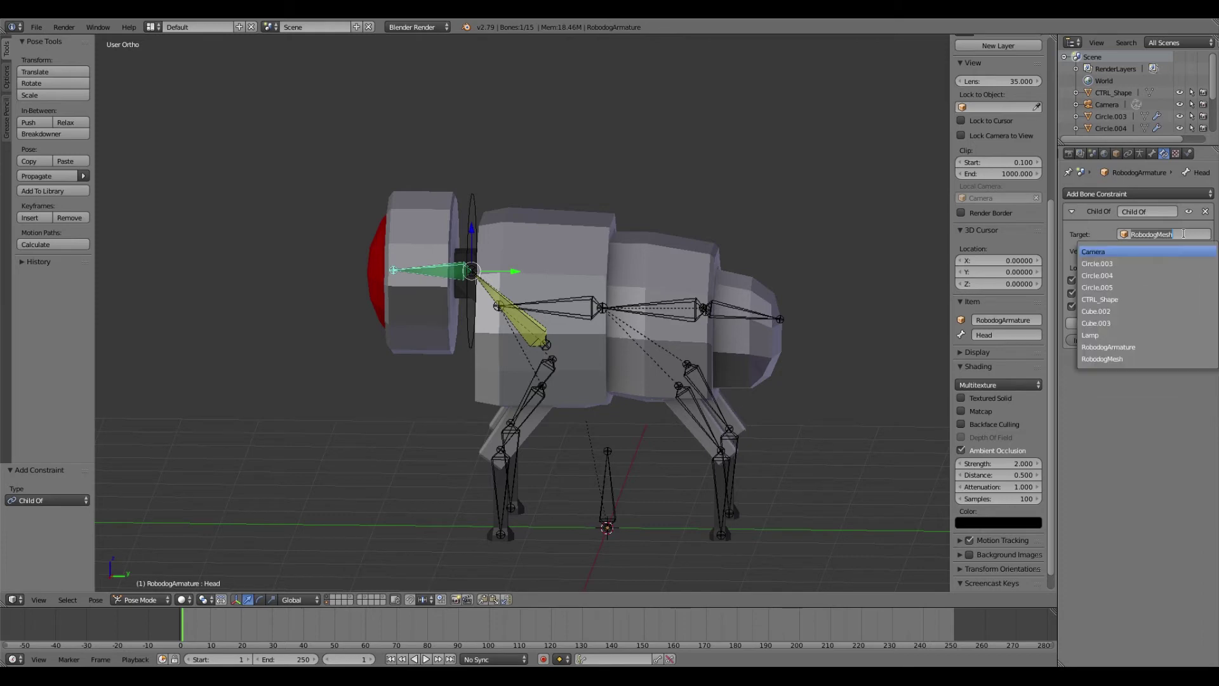
pyautogui.click(1117, 266)
pyautogui.click(1163, 251)
pyautogui.click(1129, 268)
pyautogui.click(1101, 323)
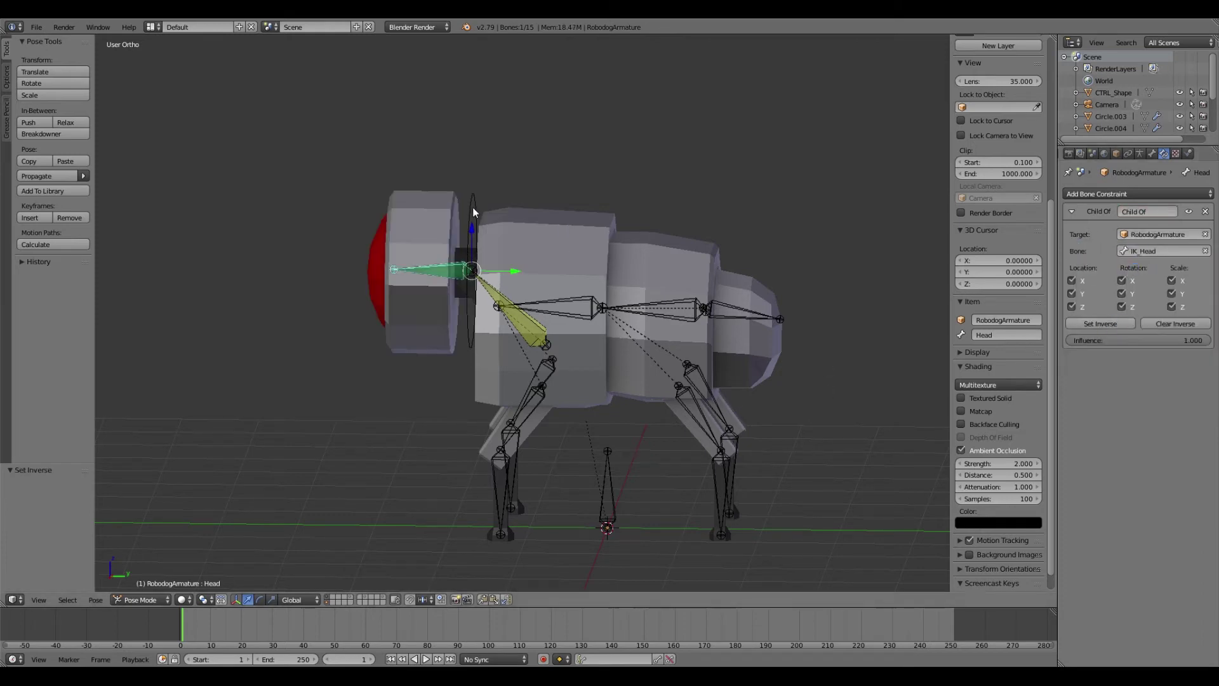
# Test-move the IK_Head control to confirm the head follows it.
pyautogui.rightClick(472, 279)
pyautogui.press('g')
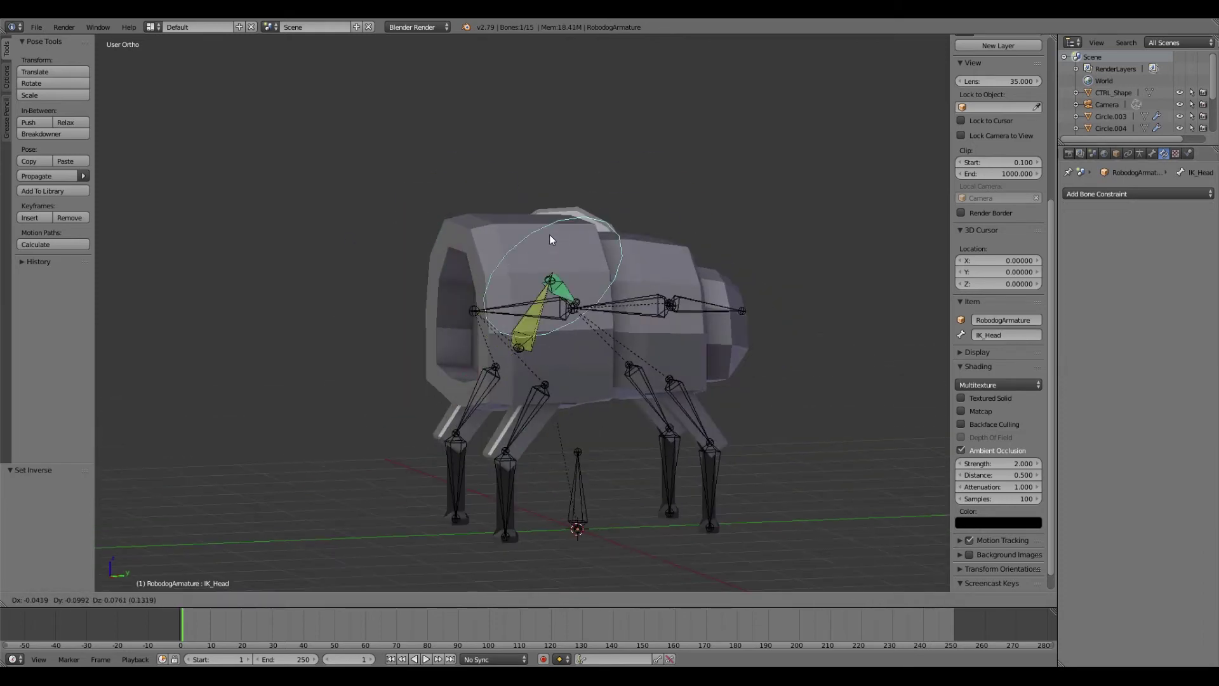
pyautogui.click(473, 216)
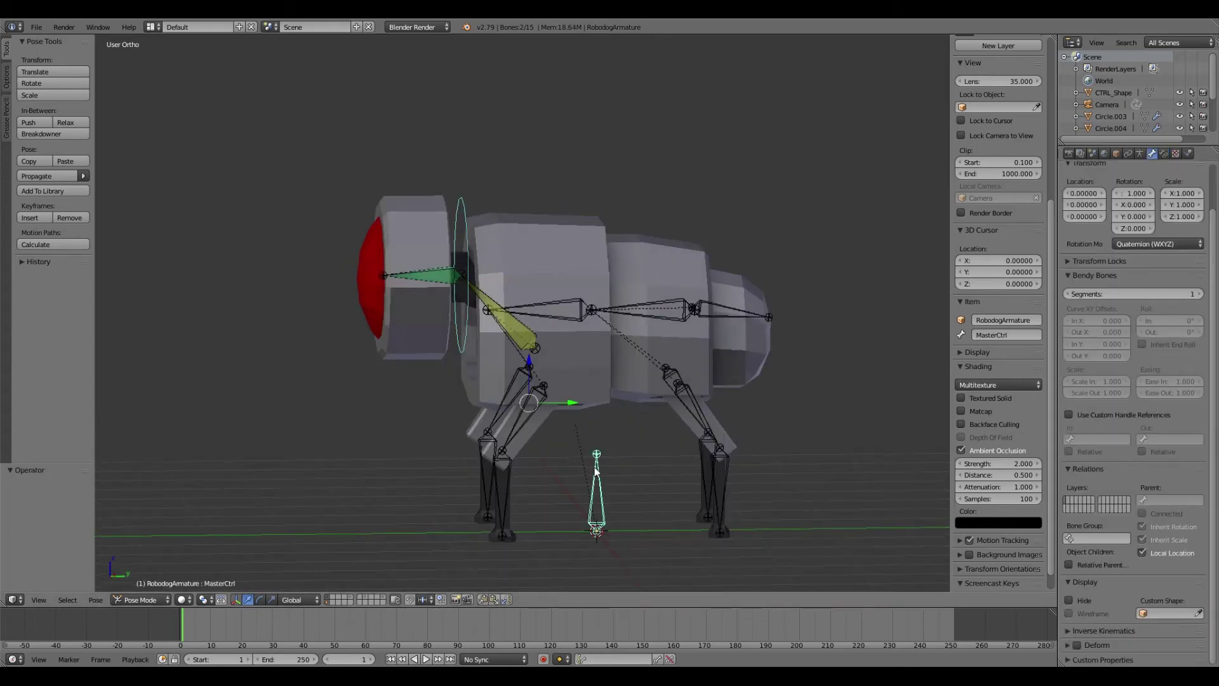
pyautogui.hotkey('ctrl', 'Tab')
pyautogui.rightClick(479, 262)
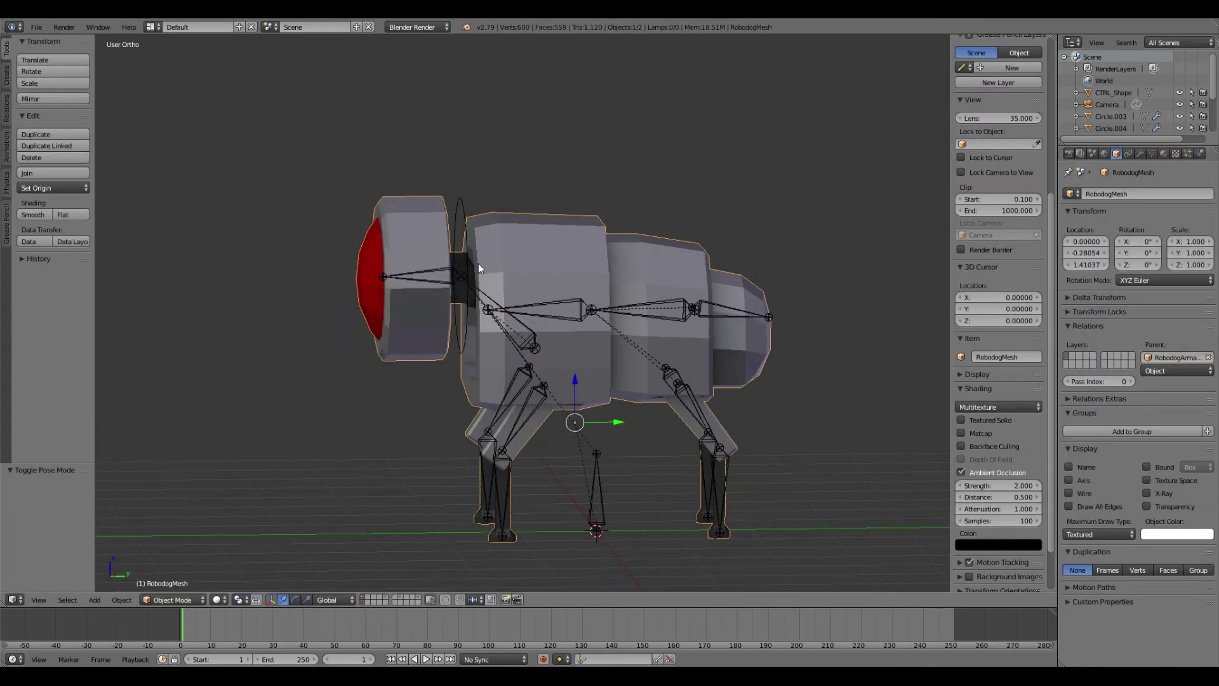
pyautogui.hotkey('ctrl', 'Tab')
pyautogui.rightClick(462, 204)
pyautogui.press('g')
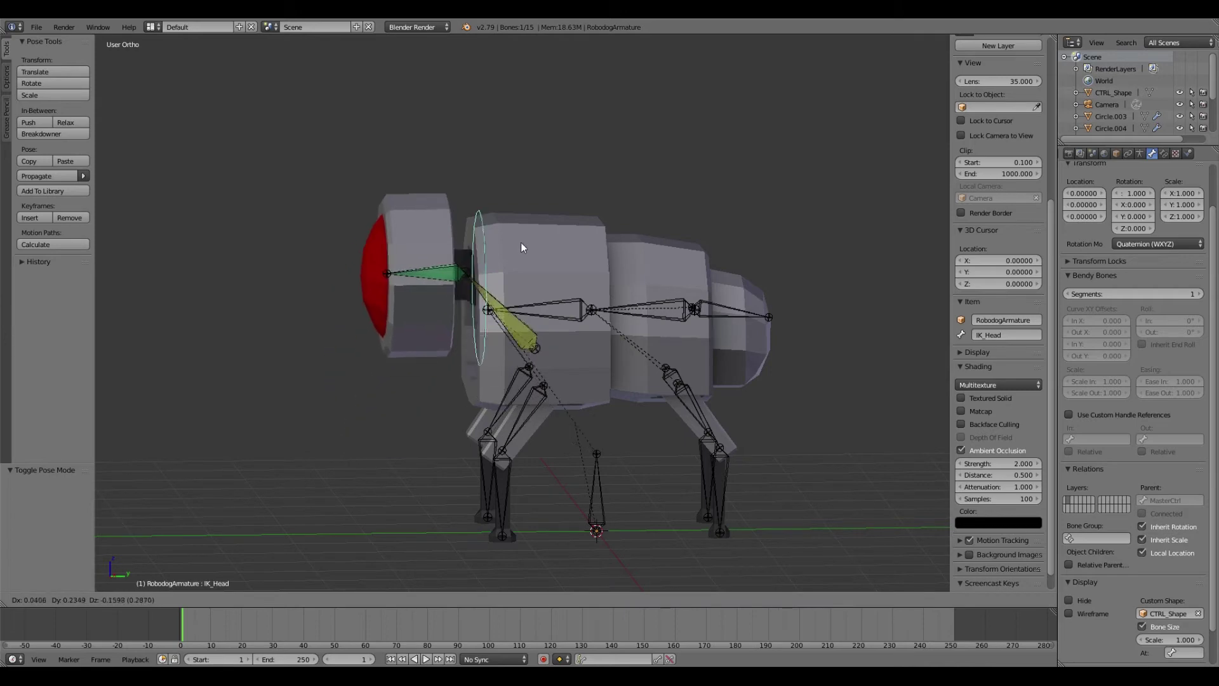
pyautogui.click(409, 274)
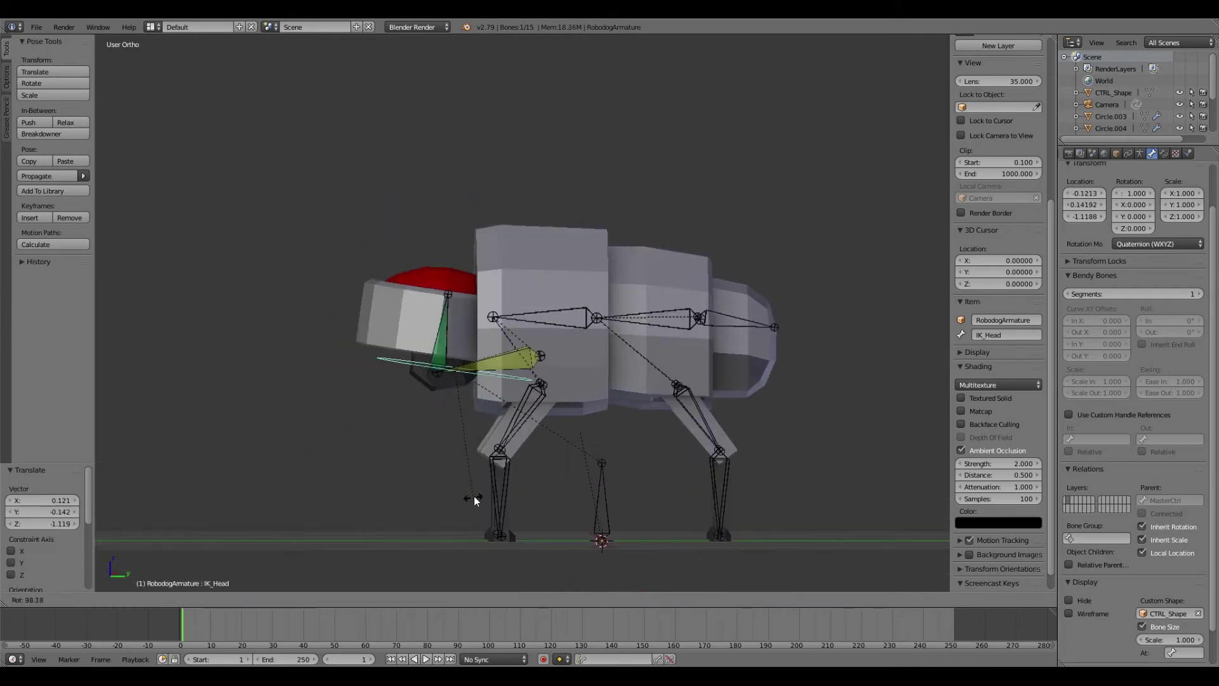
# Check in edit mode that the Neck's IK constraint targets IK_Head.
pyautogui.press('Tab')
pyautogui.press('Tab')
pyautogui.rightClick(528, 348)
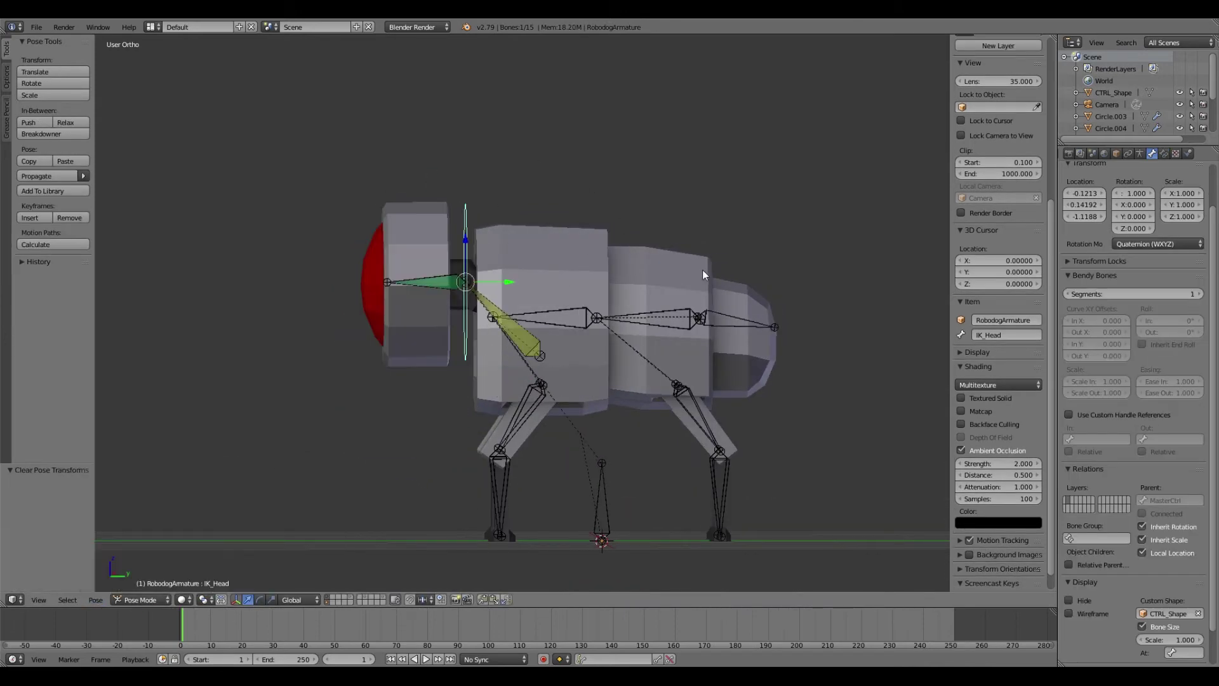
pyautogui.keyDown('shift'); pyautogui.moveTo(528, 347); pyautogui.dragTo(462, 358, button='middle'); pyautogui.keyUp('shift')
pyautogui.rightClick(475, 365)
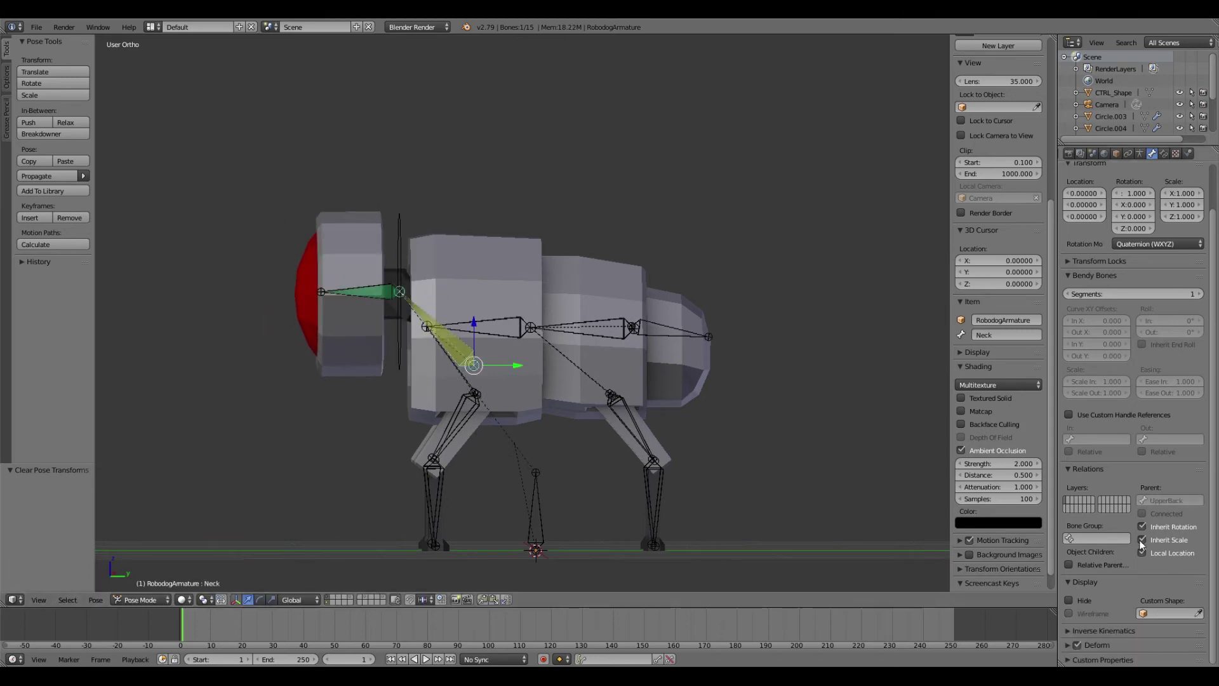
pyautogui.click(1164, 154)
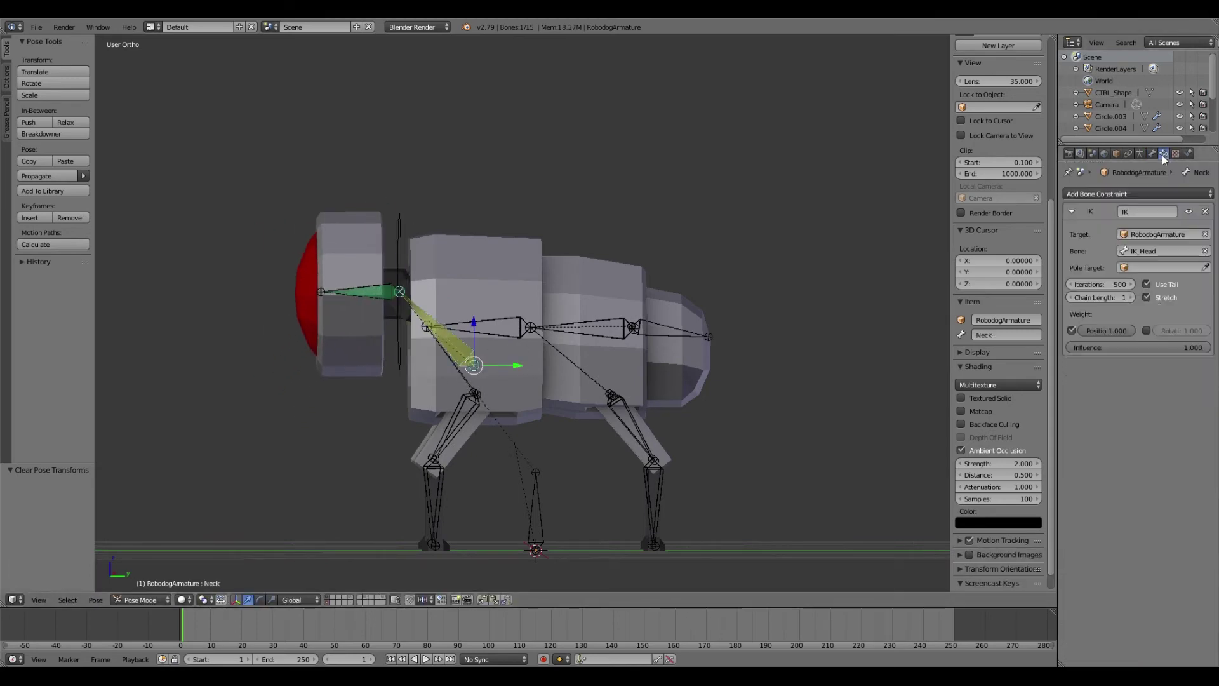
pyautogui.moveTo(635, 381); pyautogui.dragTo(571, 356, button='middle')
pyautogui.click(1139, 154)
# Reposition the IK_Head control, unhide everything, and duplicate the UpperBack bone.
pyautogui.rightClick(390, 279)
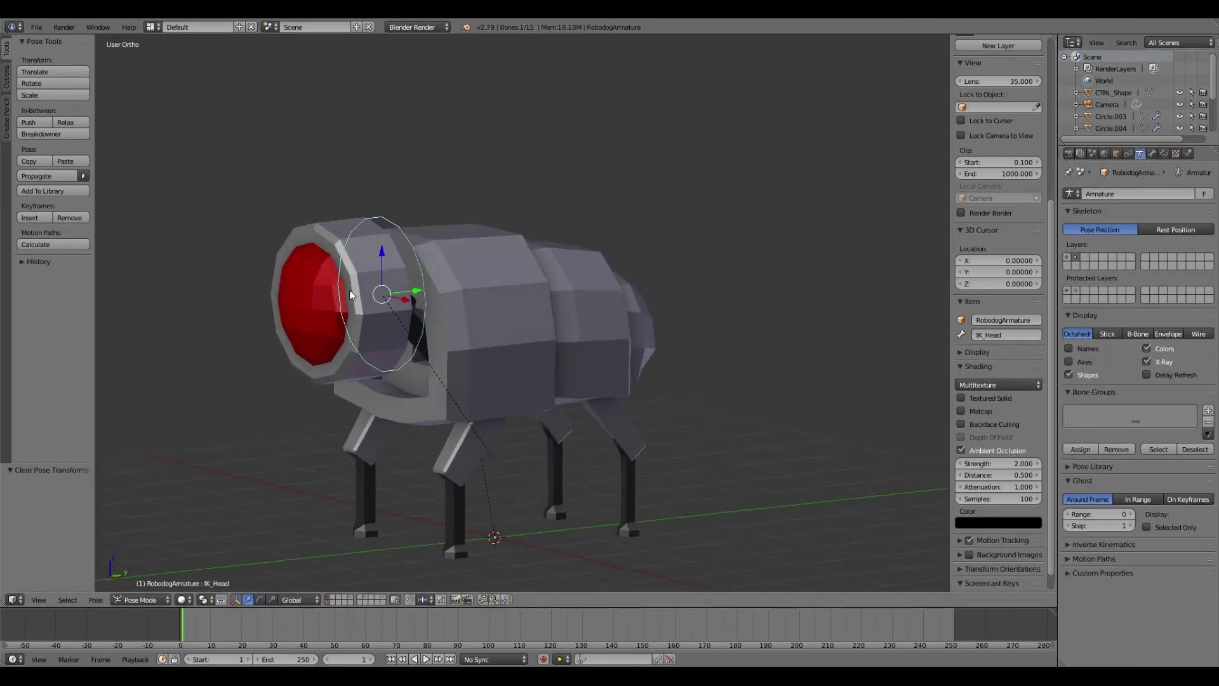
pyautogui.press('g')
pyautogui.click(398, 256)
pyautogui.hotkey('alt', 'h')
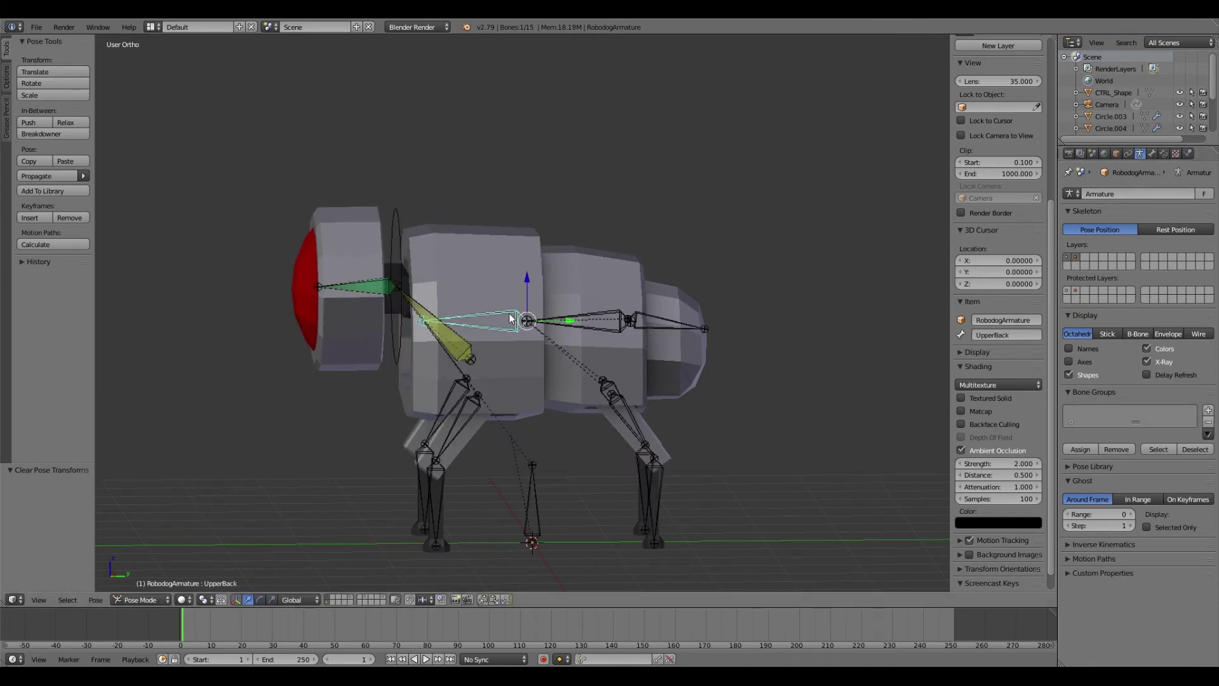
pyautogui.press('Tab')
pyautogui.press('Escape')
# Rename the duplicated bone IK_UpperBack and give LowerBack an IK constraint to it.
pyautogui.click(1152, 154)
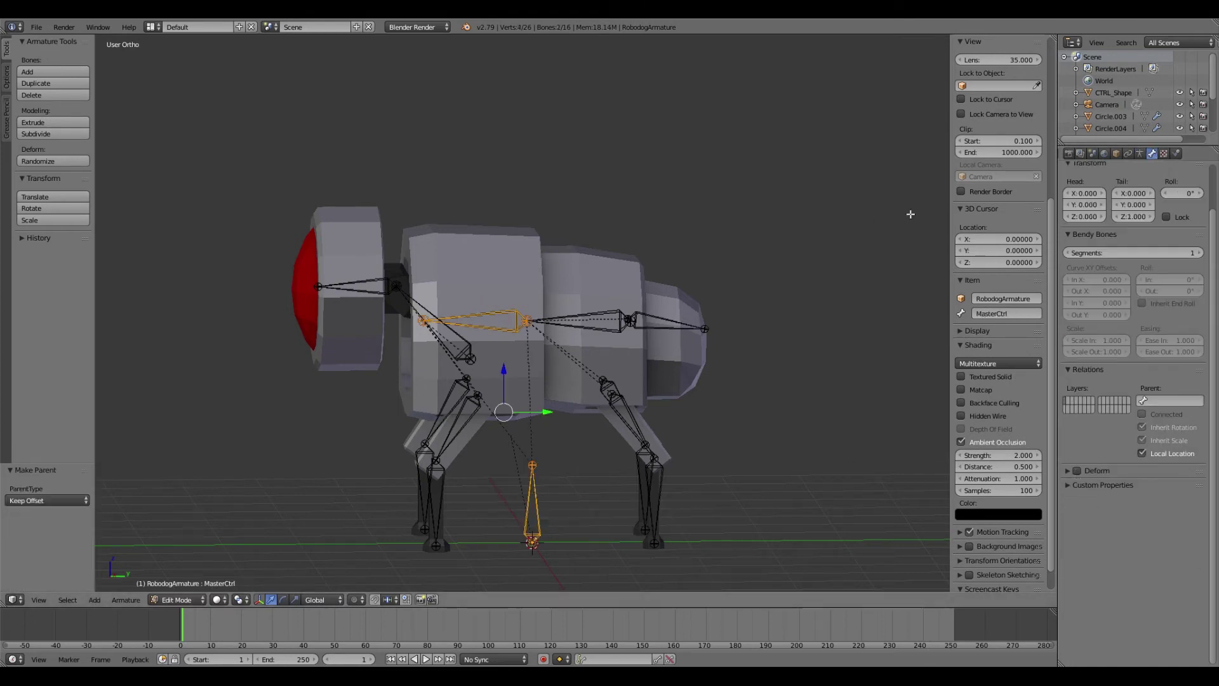
pyautogui.hotkey('ctrl', 'Tab')
pyautogui.rightClick(482, 321)
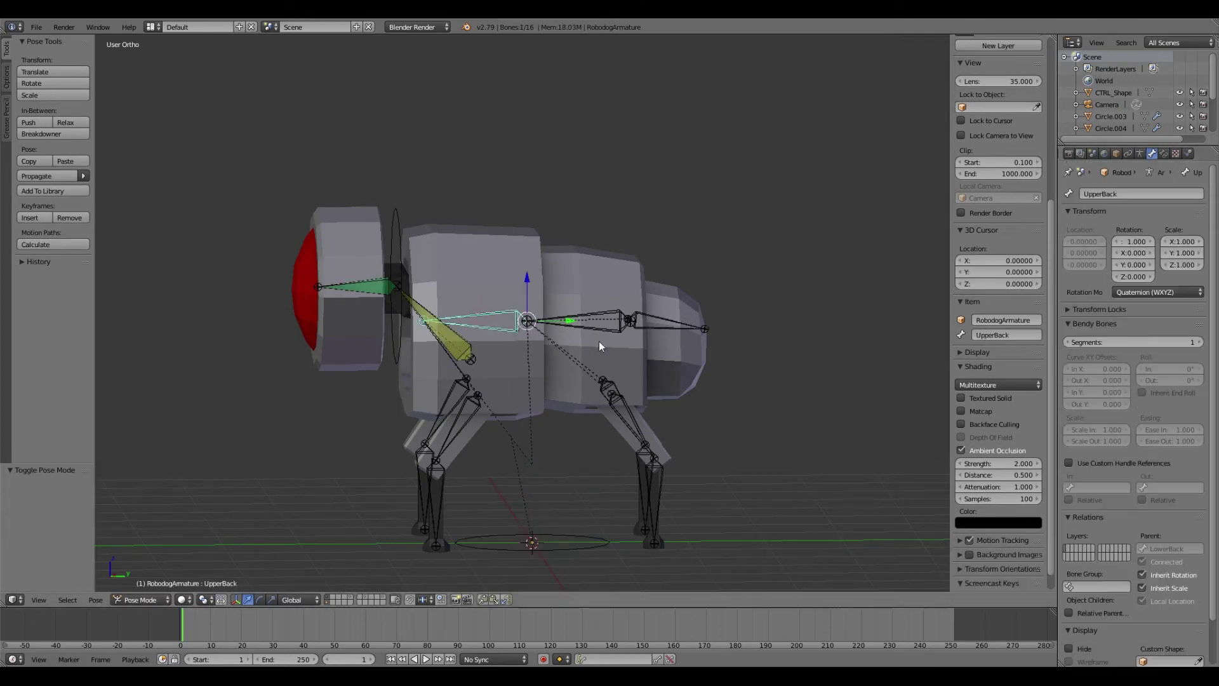
pyautogui.press('Return')
pyautogui.scroll(-2, 1136, 318)
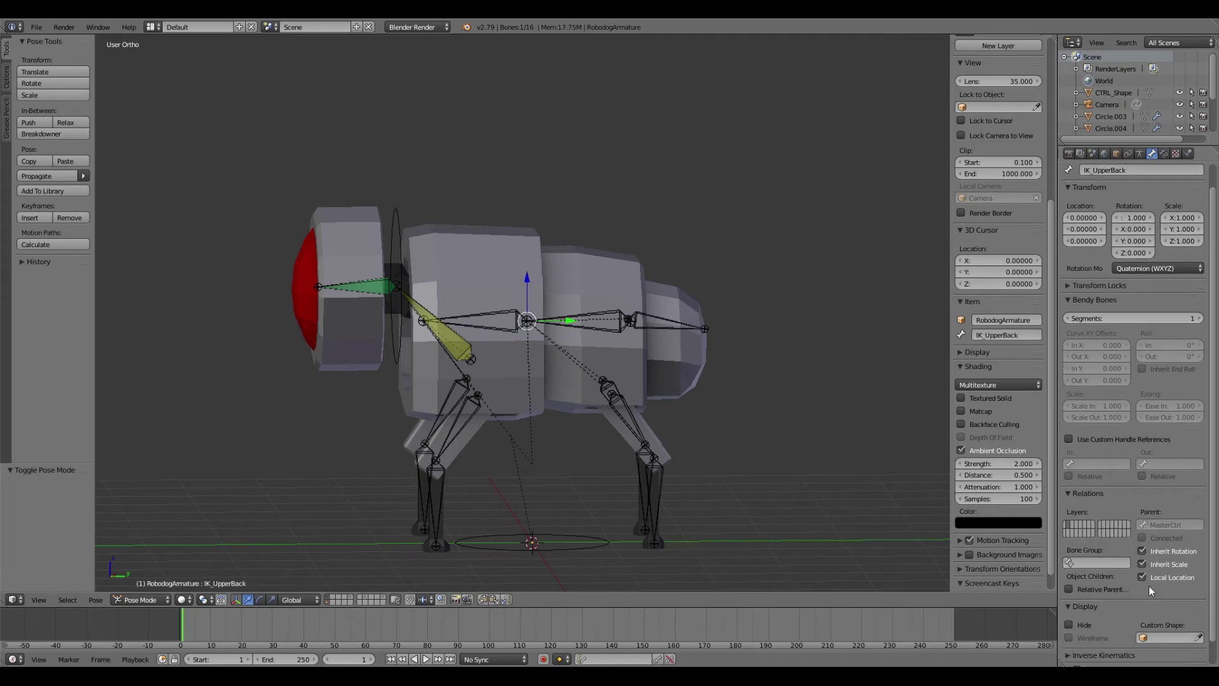
pyautogui.hotkey('shift', 'i')
pyautogui.click(587, 317)
pyautogui.click(1164, 154)
# Add a Child Of constraint on UpperBack targeting the armature's IK_UpperBack bone, with Set Inverse.
pyautogui.rightClick(502, 313)
pyautogui.click(1136, 194)
pyautogui.click(1177, 240)
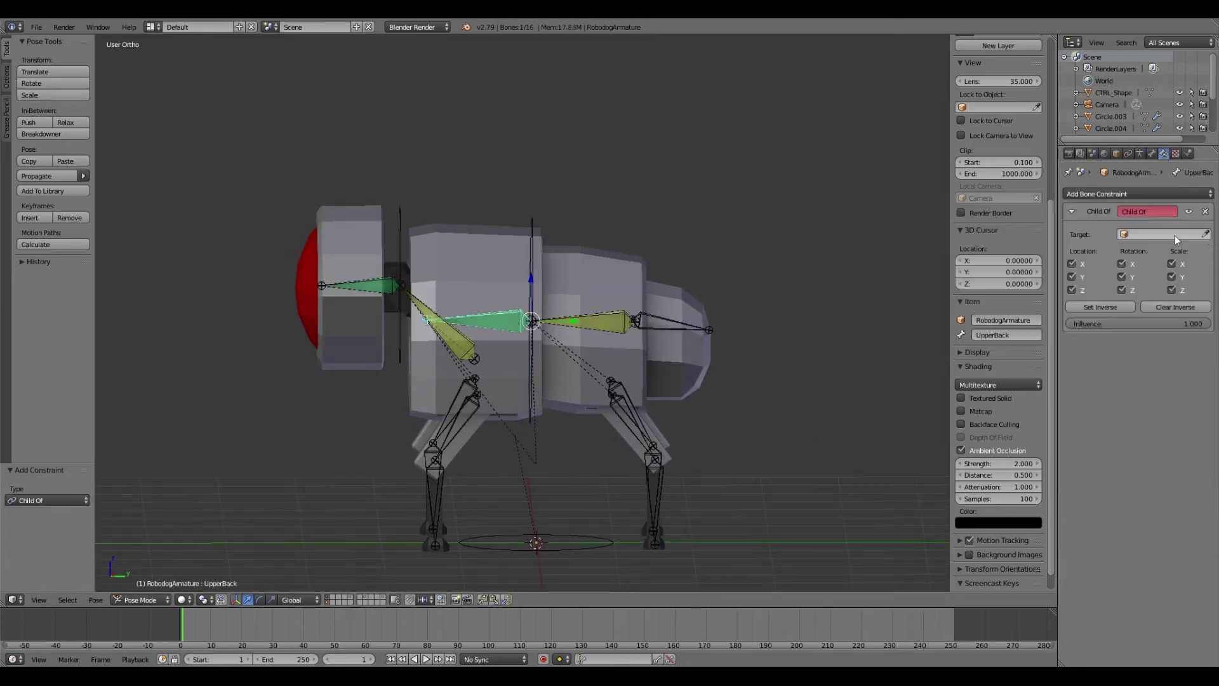
pyautogui.click(535, 210)
pyautogui.click(1162, 247)
pyautogui.click(1137, 273)
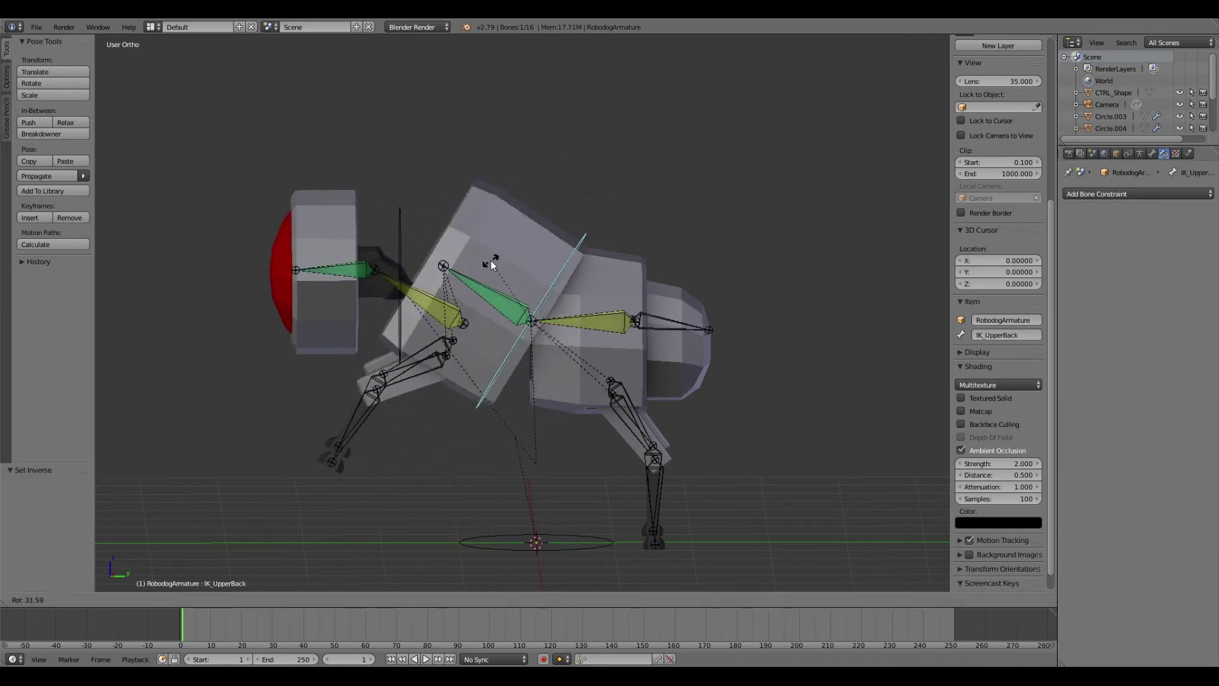
pyautogui.click(1100, 320)
# Rotate the IK_UpperBack control around global Z to test the back bending.
pyautogui.rightClick(532, 254)
pyautogui.moveTo(662, 315)
pyautogui.mouseDown(button='middle')
pyautogui.moveTo(577, 334)
pyautogui.moveTo(624, 372)
pyautogui.mouseUp(button='middle')
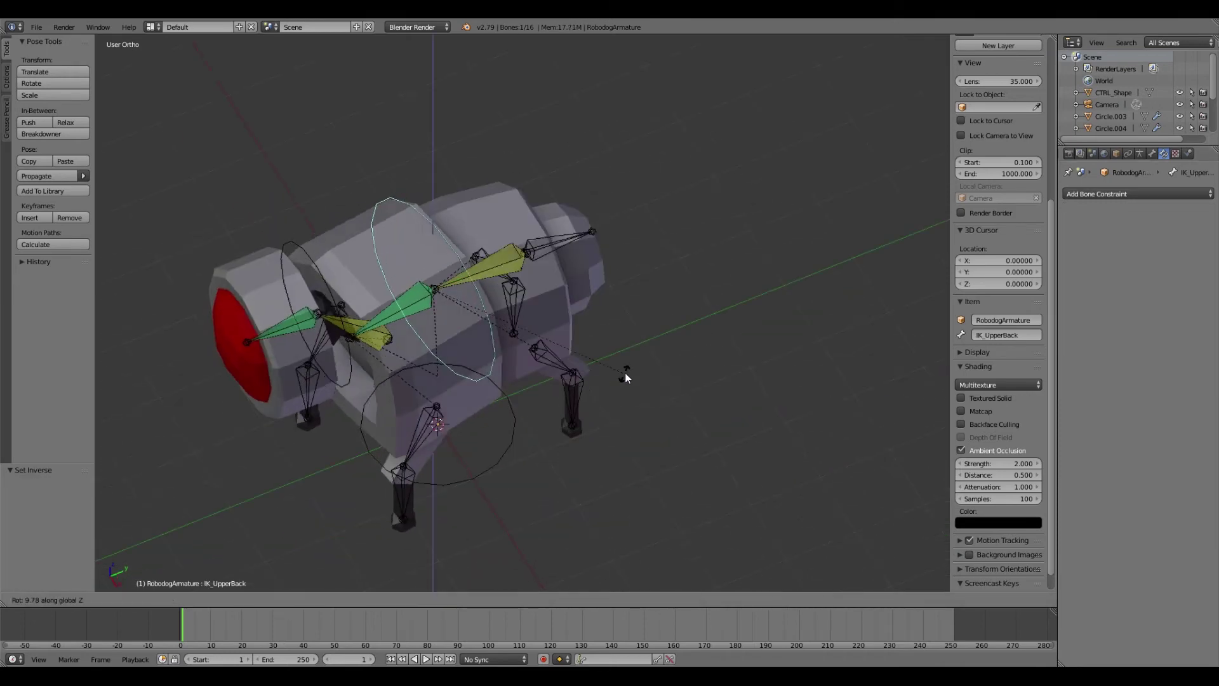
pyautogui.press('r')
pyautogui.press('z')
pyautogui.press('KP_3')
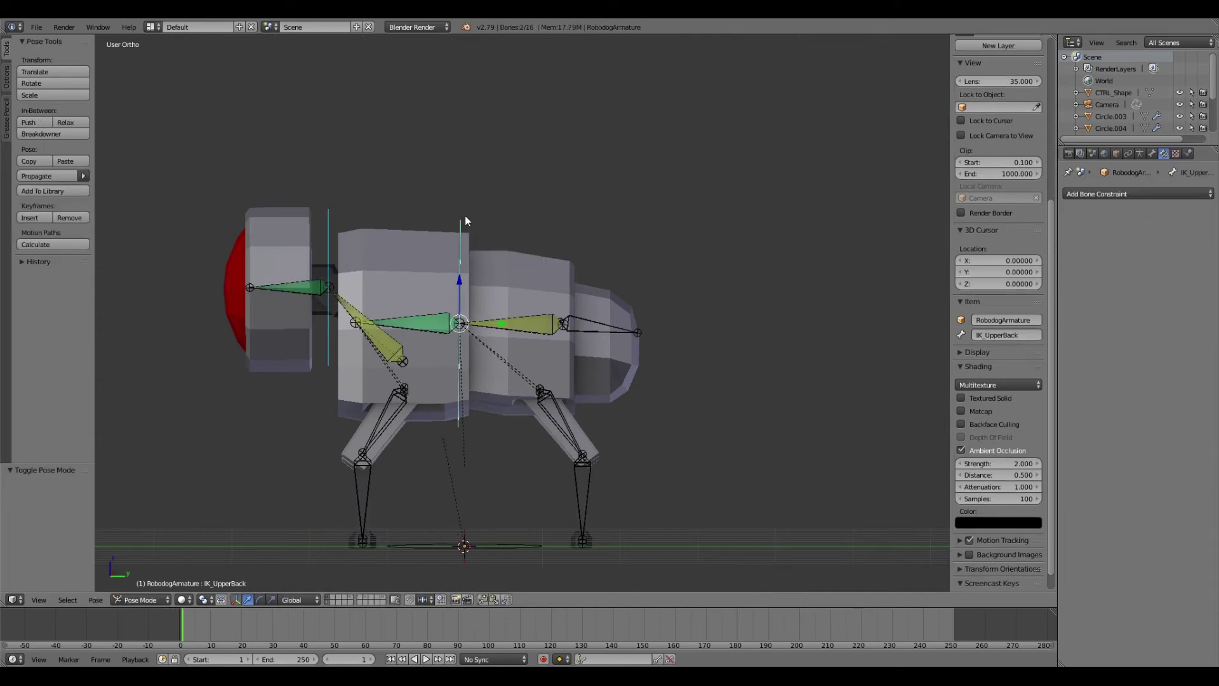
pyautogui.click(441, 239)
pyautogui.moveTo(441, 238)
pyautogui.mouseDown(button='middle')
pyautogui.moveTo(395, 365)
pyautogui.moveTo(436, 382)
pyautogui.moveTo(413, 364)
pyautogui.moveTo(443, 394)
pyautogui.mouseUp(button='middle')
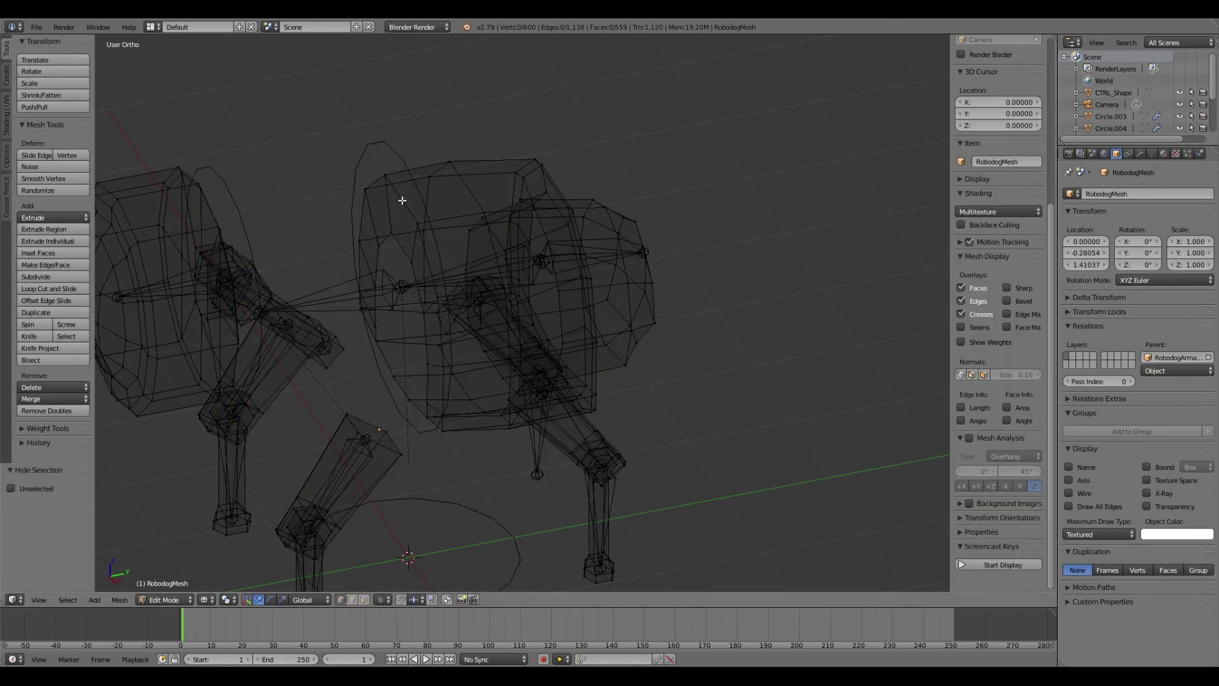
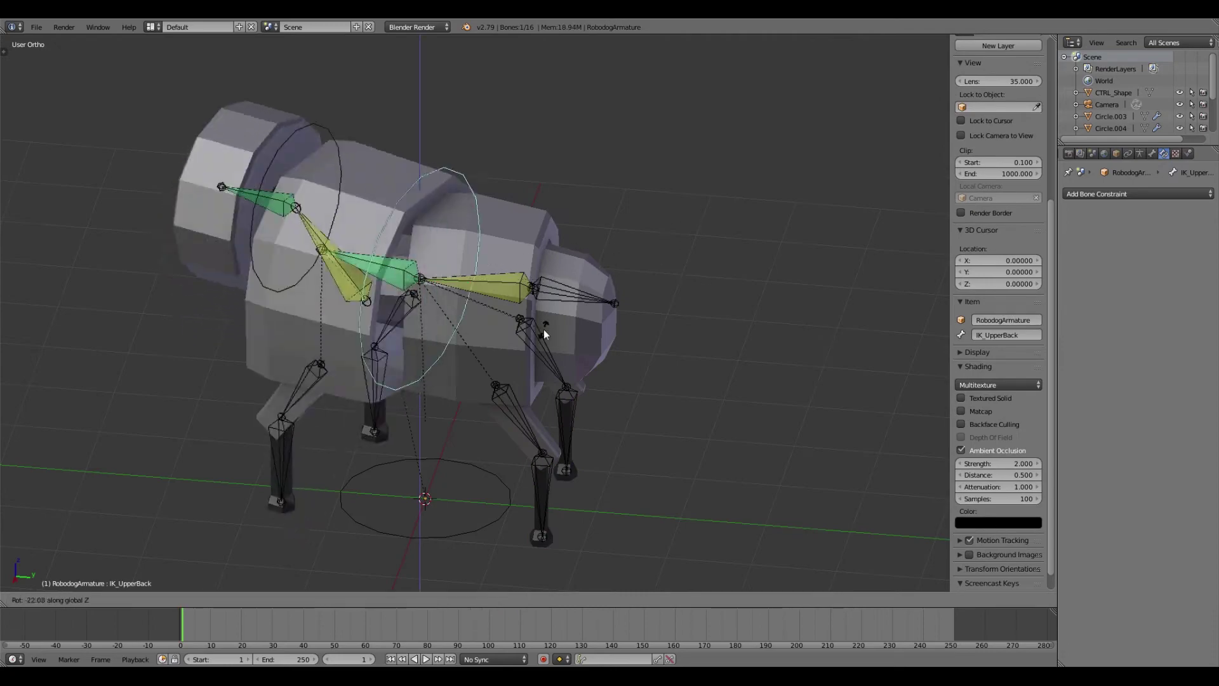
# Test-rotate IK_UpperBack around Z, then clear the IK_Head control's rotation.
pyautogui.click(961, 450)
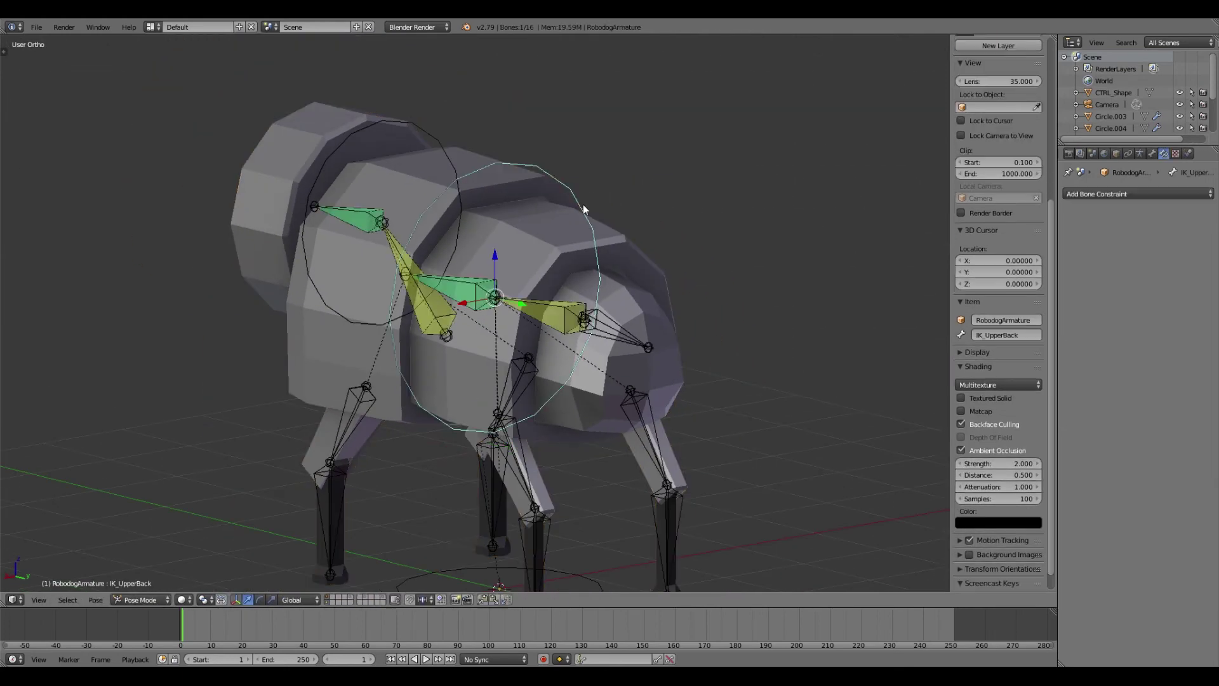
pyautogui.press('r')
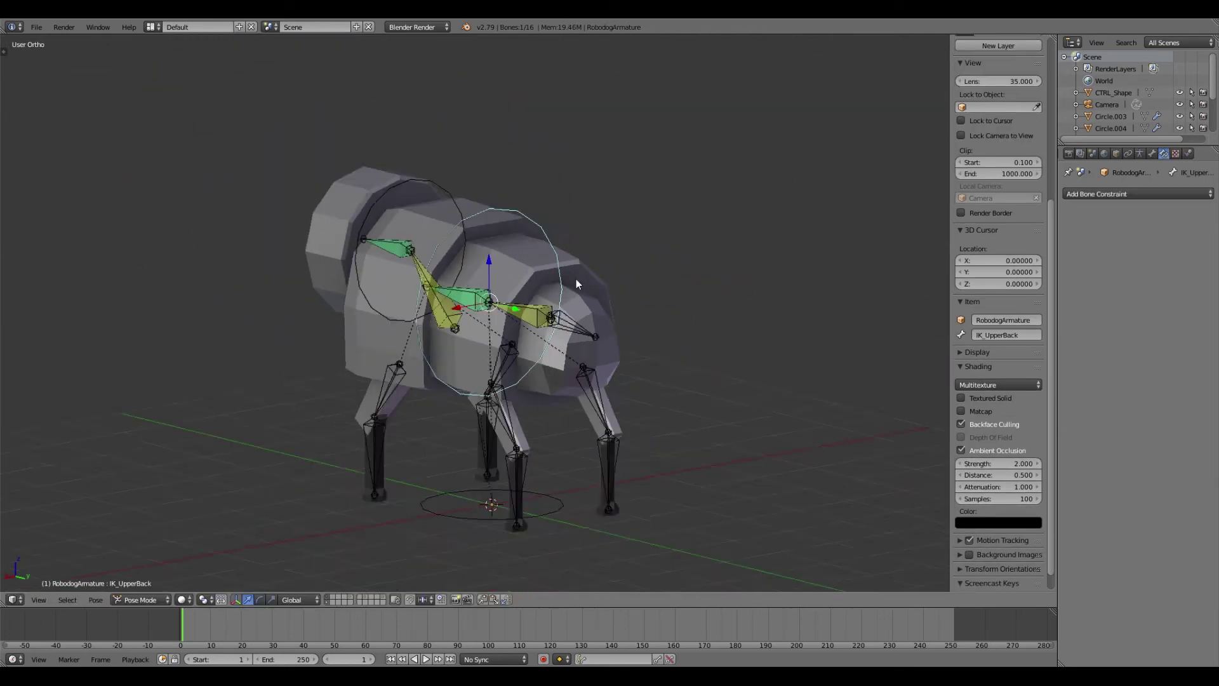
pyautogui.moveTo(576, 279); pyautogui.dragTo(584, 318, button='middle')
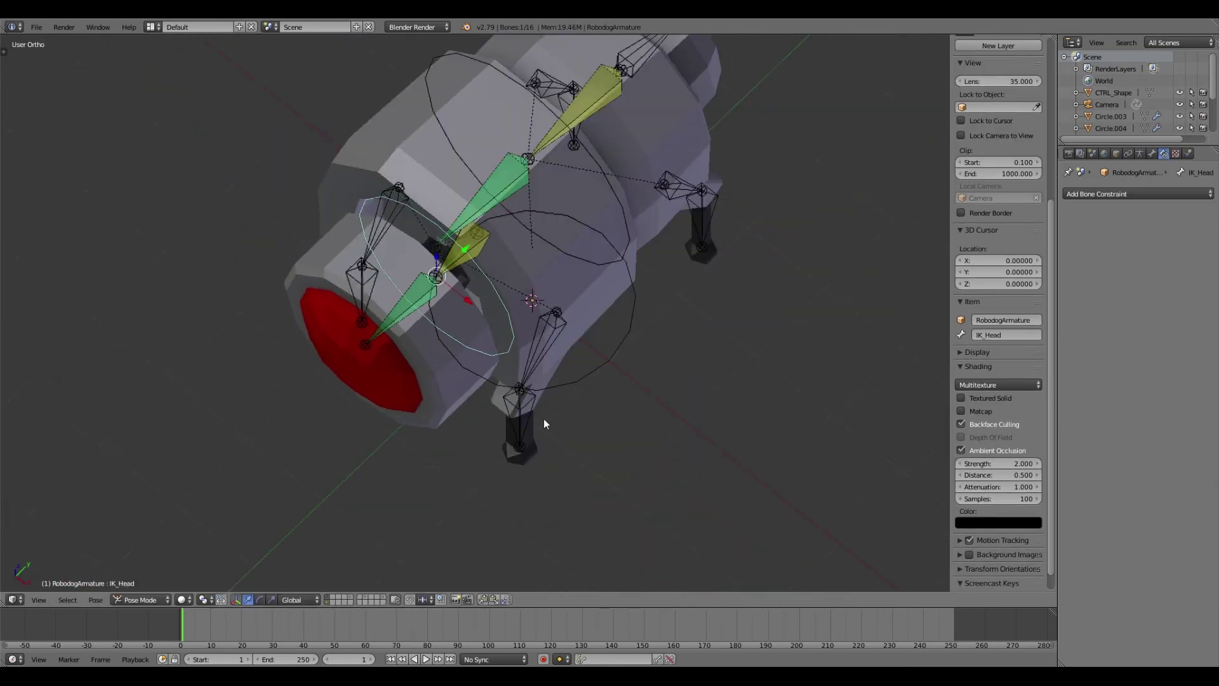
pyautogui.moveTo(543, 418)
pyautogui.mouseDown(button='middle')
pyautogui.moveTo(643, 348)
pyautogui.moveTo(593, 301)
pyautogui.mouseUp(button='middle')
pyautogui.hotkey('alt', 'r')
# Add a Limit Rotation constraint to the Head bone, initially in Local Space.
pyautogui.rightClick(593, 307)
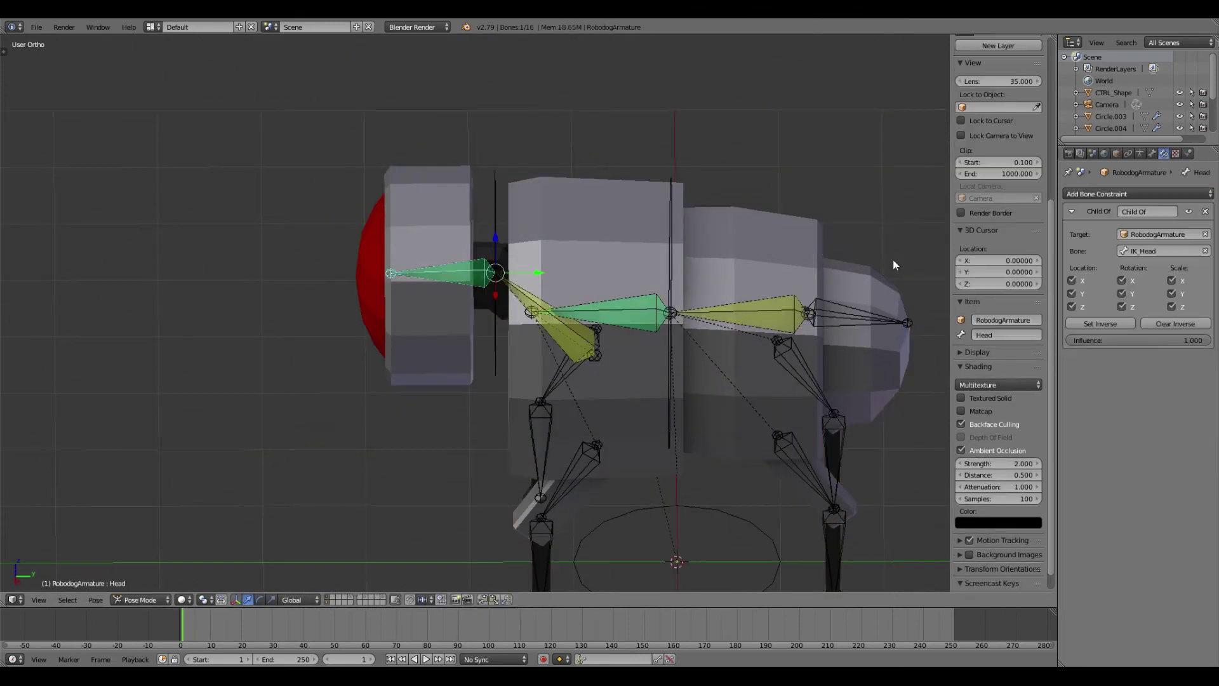
pyautogui.click(1118, 194)
pyautogui.click(1006, 299)
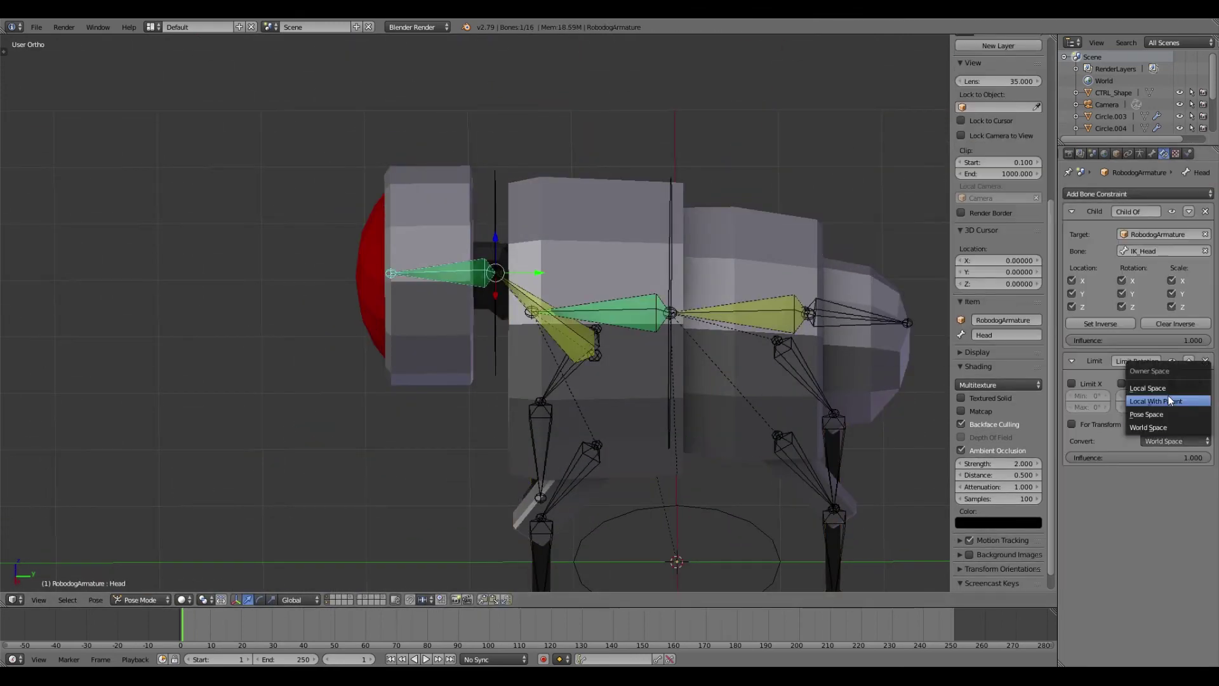
pyautogui.click(1147, 388)
pyautogui.moveTo(571, 381); pyautogui.dragTo(291, 601, button='middle')
pyautogui.moveTo(421, 452); pyautogui.dragTo(483, 444, button='middle')
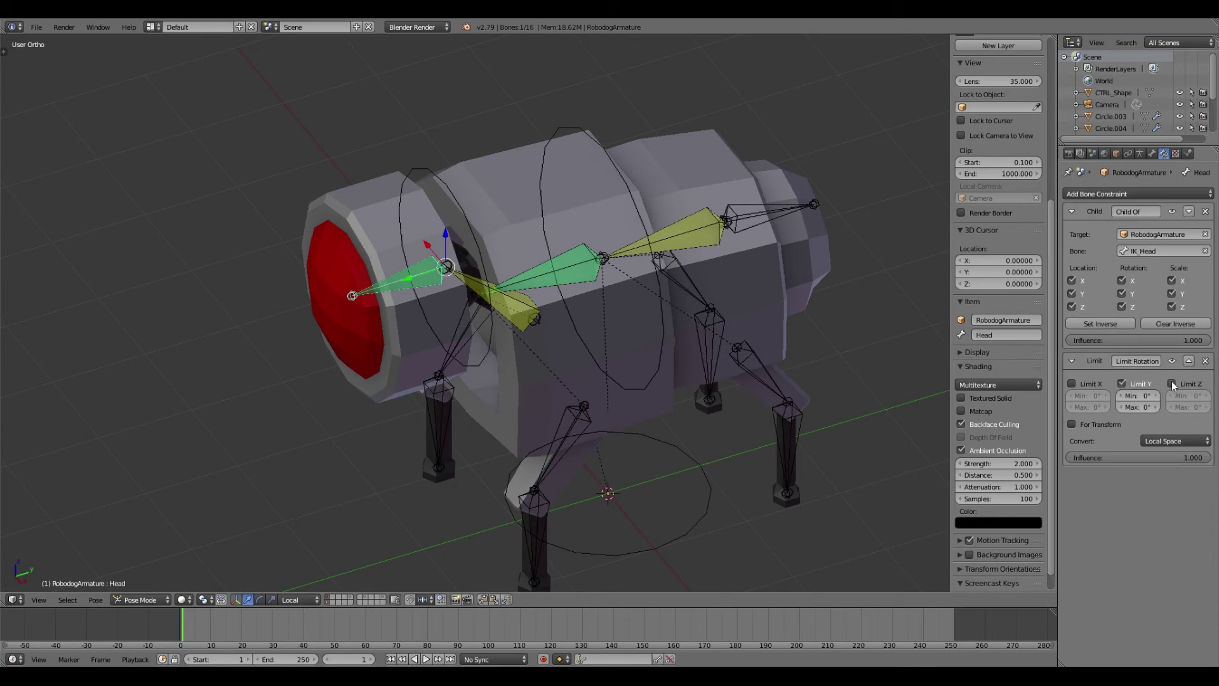
# Test the limit by moving IK_Head from a top view, comparing before and after.
pyautogui.rightClick(394, 282)
pyautogui.moveTo(509, 293); pyautogui.dragTo(566, 242, button='middle')
pyautogui.press('KP_7')
pyautogui.press('g')
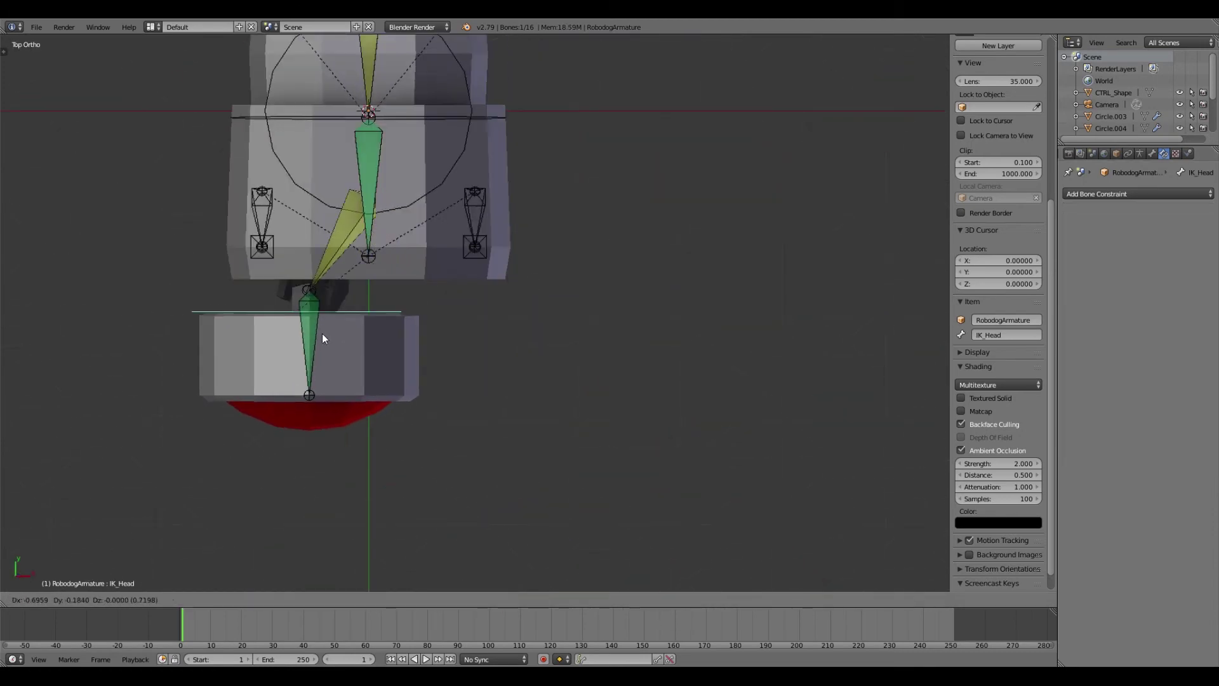
pyautogui.moveTo(408, 421); pyautogui.dragTo(573, 210, button='middle')
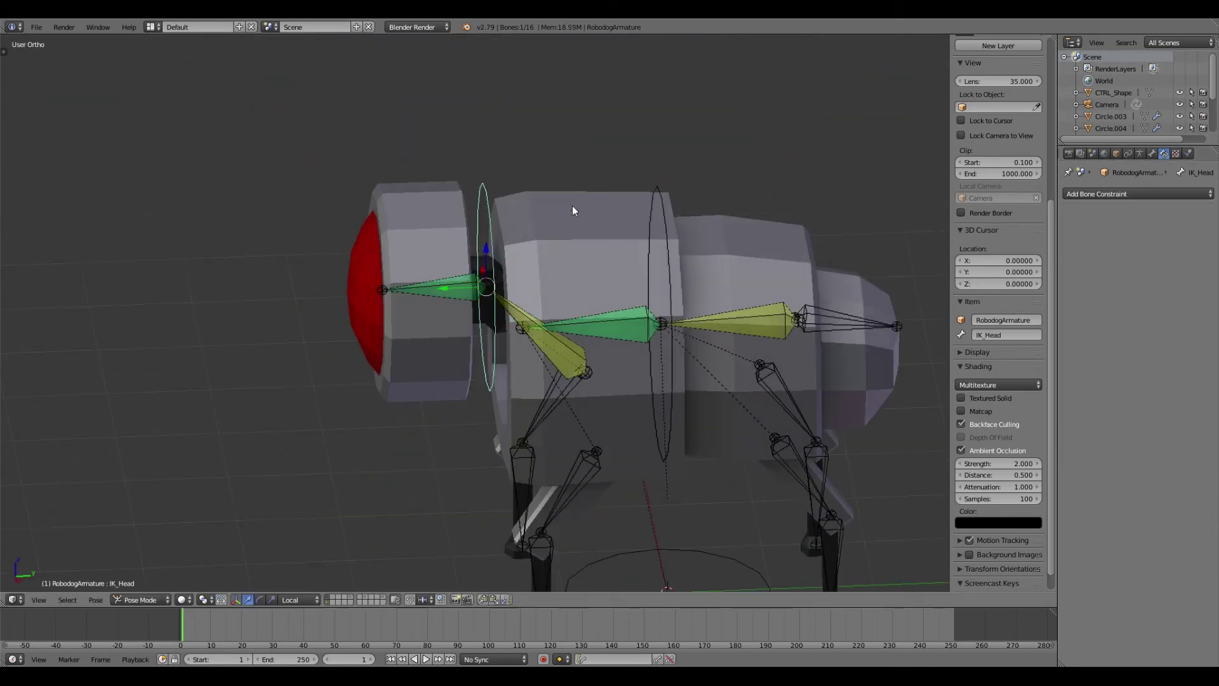
pyautogui.hotkey('ctrl', 'z')
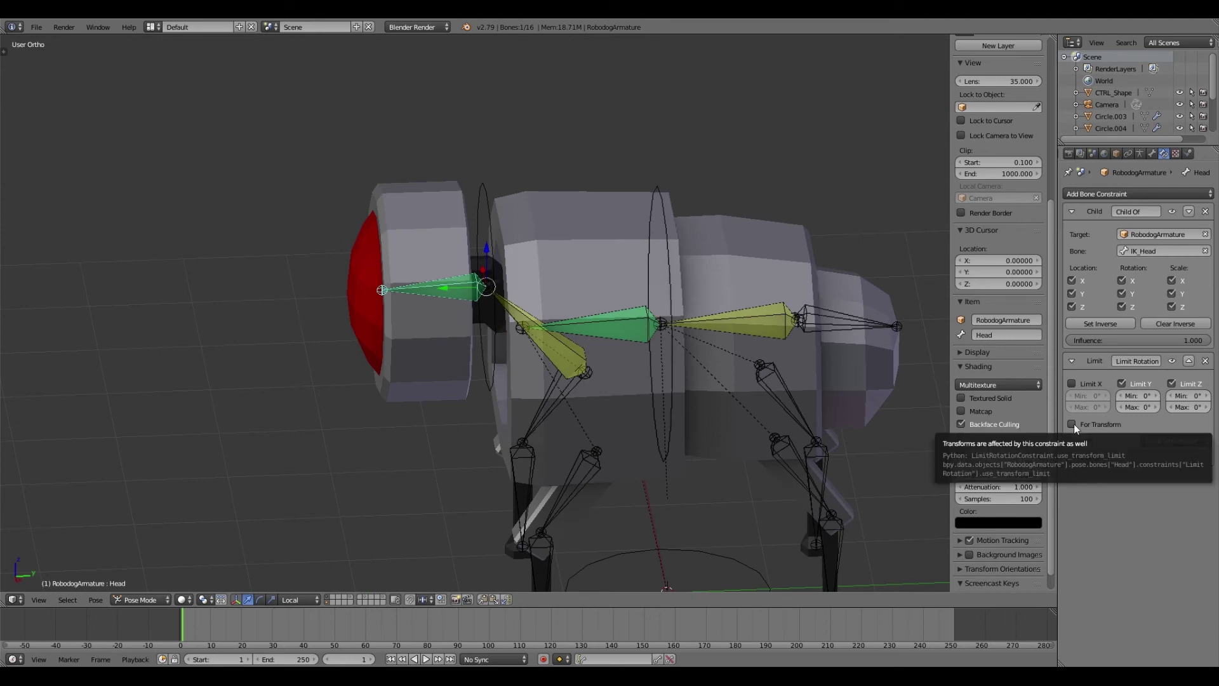
pyautogui.hotkey('ctrl', 'shift', 'z')
pyautogui.hotkey('ctrl', 'z')
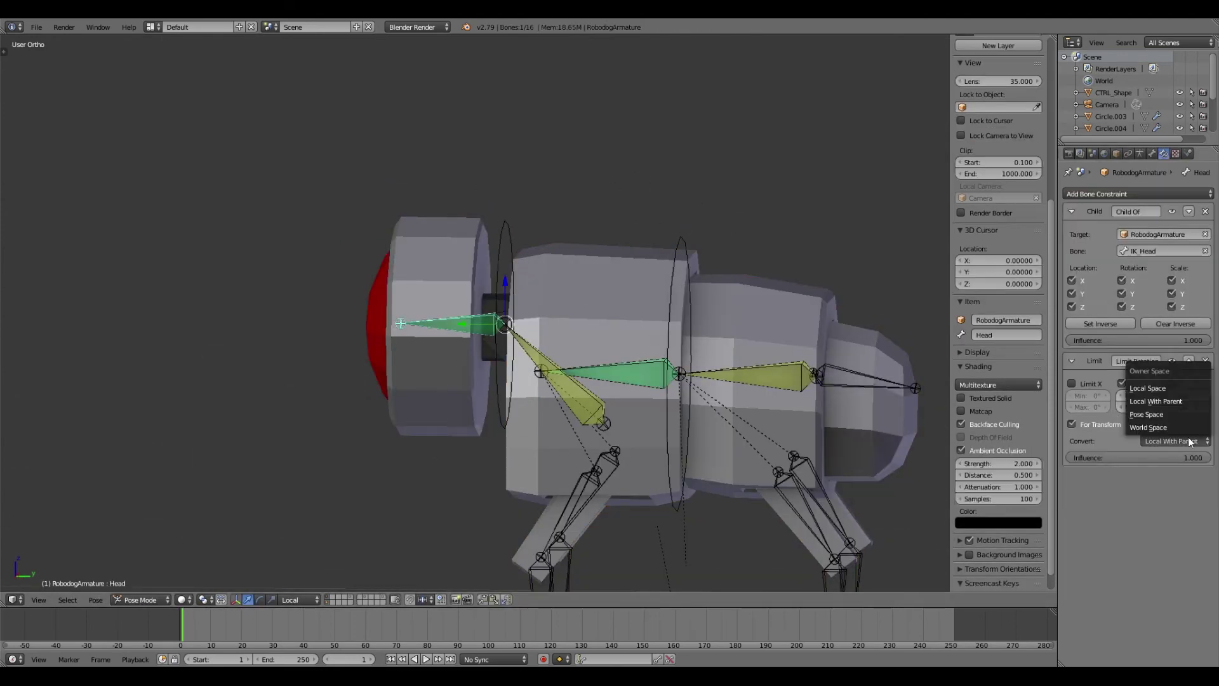
# Switch the Limit Rotation conversion space to Pose Space and reselect the Head bone.
pyautogui.click(1169, 414)
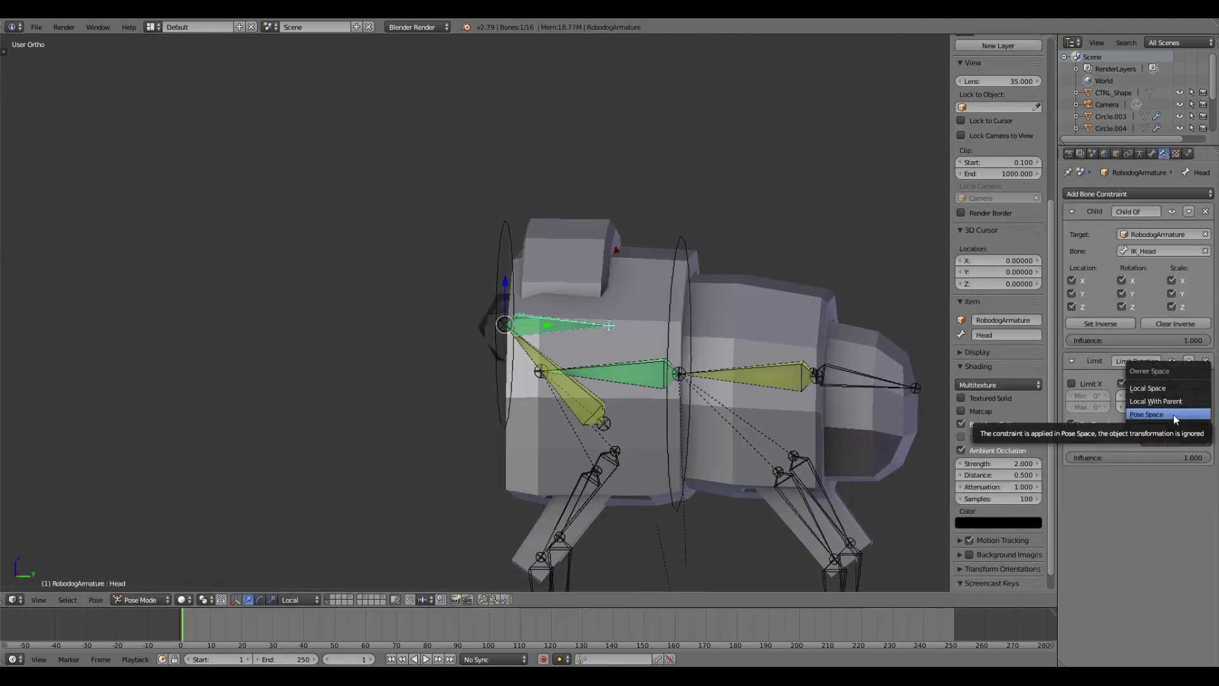
pyautogui.click(1182, 386)
pyautogui.hotkey('ctrl', 'z')
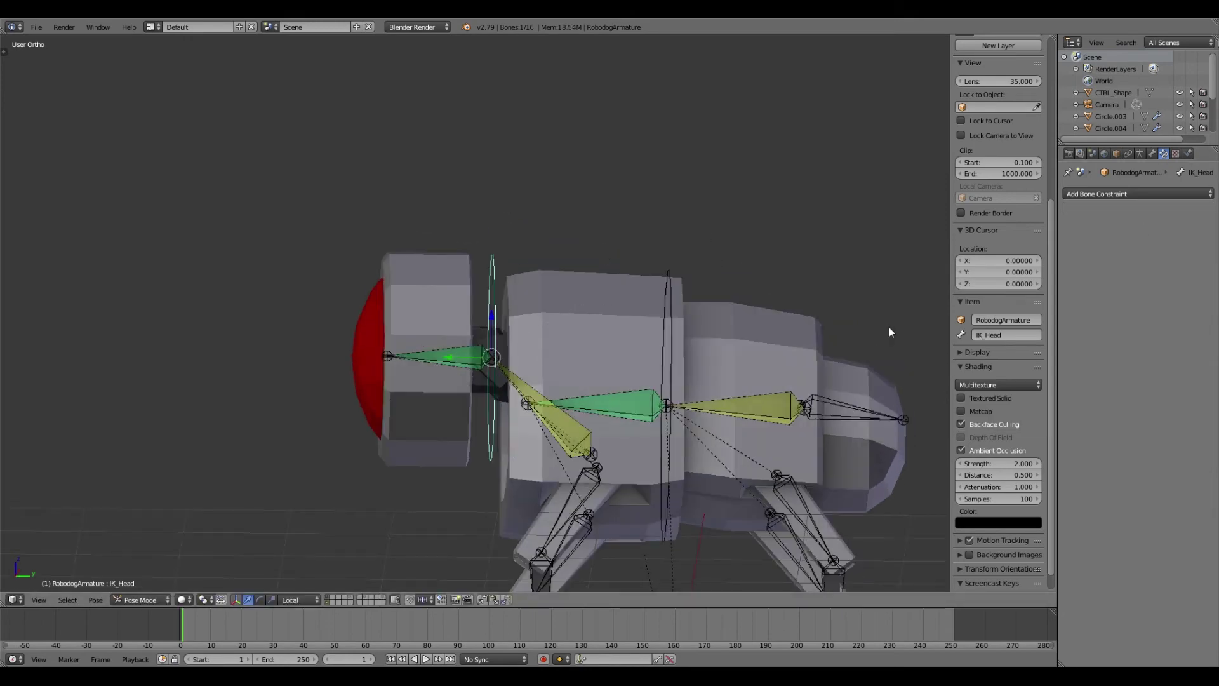
pyautogui.moveTo(890, 332); pyautogui.dragTo(463, 211, button='middle')
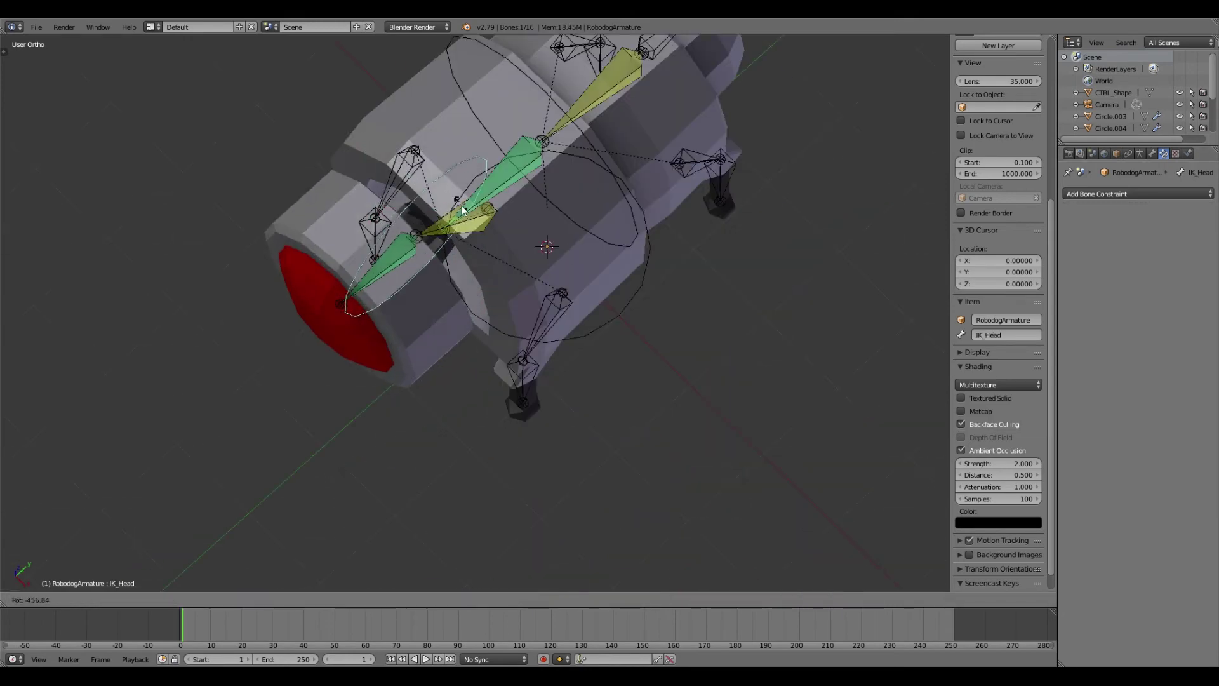
pyautogui.press('Escape')
pyautogui.press('KP_7')
pyautogui.rightClick(370, 343)
# Test the rig by moving the head control and IK_UpperBack, then cancel back to rest.
pyautogui.click(1152, 153)
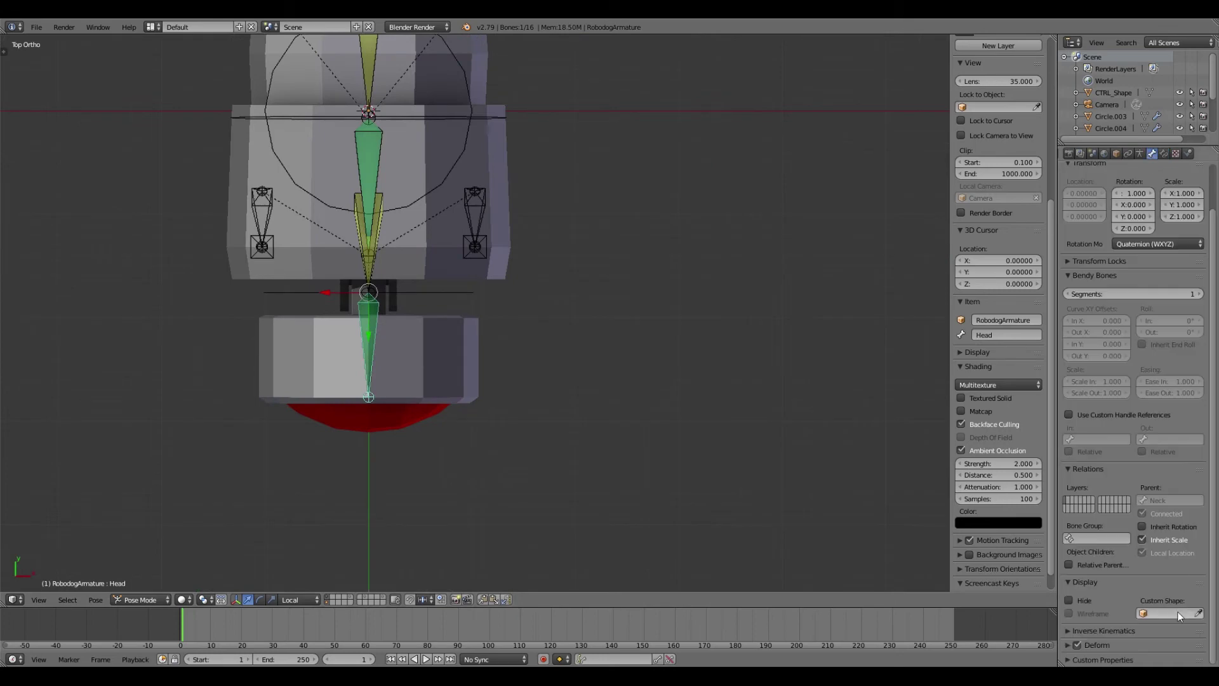
pyautogui.moveTo(429, 290); pyautogui.dragTo(410, 329, button='right')
pyautogui.moveTo(410, 329)
pyautogui.mouseDown(button='middle')
pyautogui.moveTo(576, 284)
pyautogui.moveTo(550, 261)
pyautogui.moveTo(529, 291)
pyautogui.moveTo(652, 317)
pyautogui.mouseUp(button='middle')
pyautogui.rightClick(651, 317)
pyautogui.press('g')
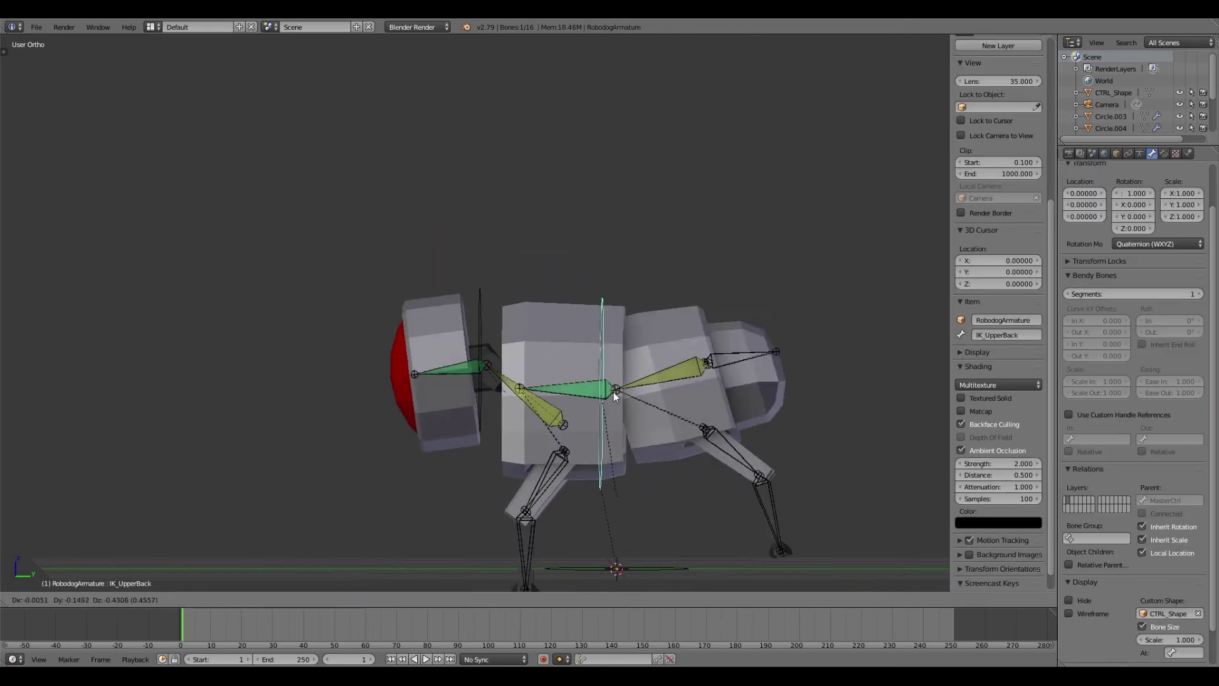
pyautogui.rightClick(625, 419)
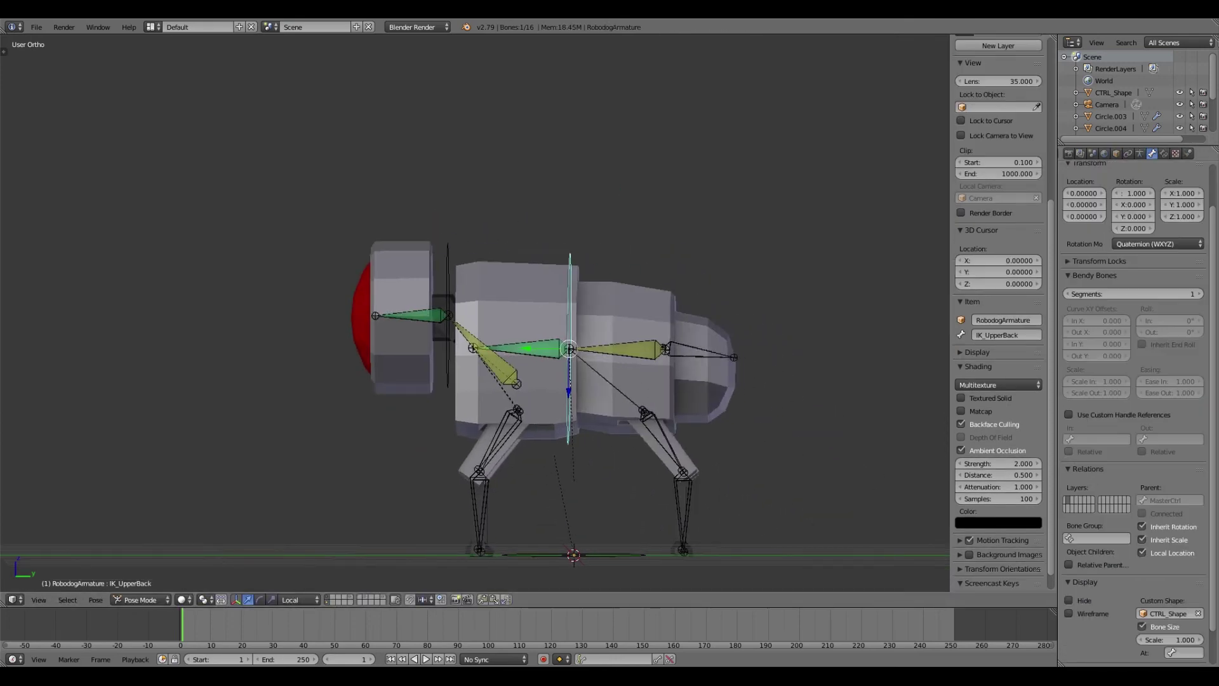
# In Edit Mode, duplicate LowerBack as IK_LowerBack parented to MasterCtrl with CTRL_Shape.
pyautogui.press('Tab')
pyautogui.rightClick(643, 344)
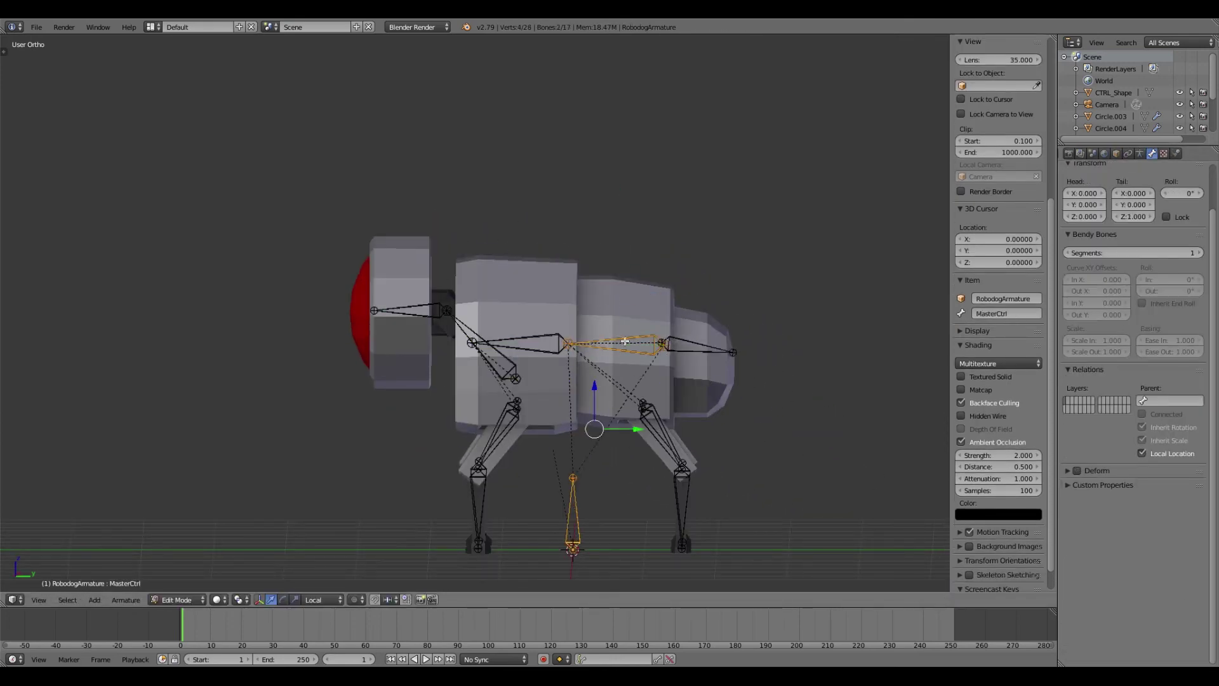
pyautogui.rightClick(625, 341)
pyautogui.write('IK_LowerBack')
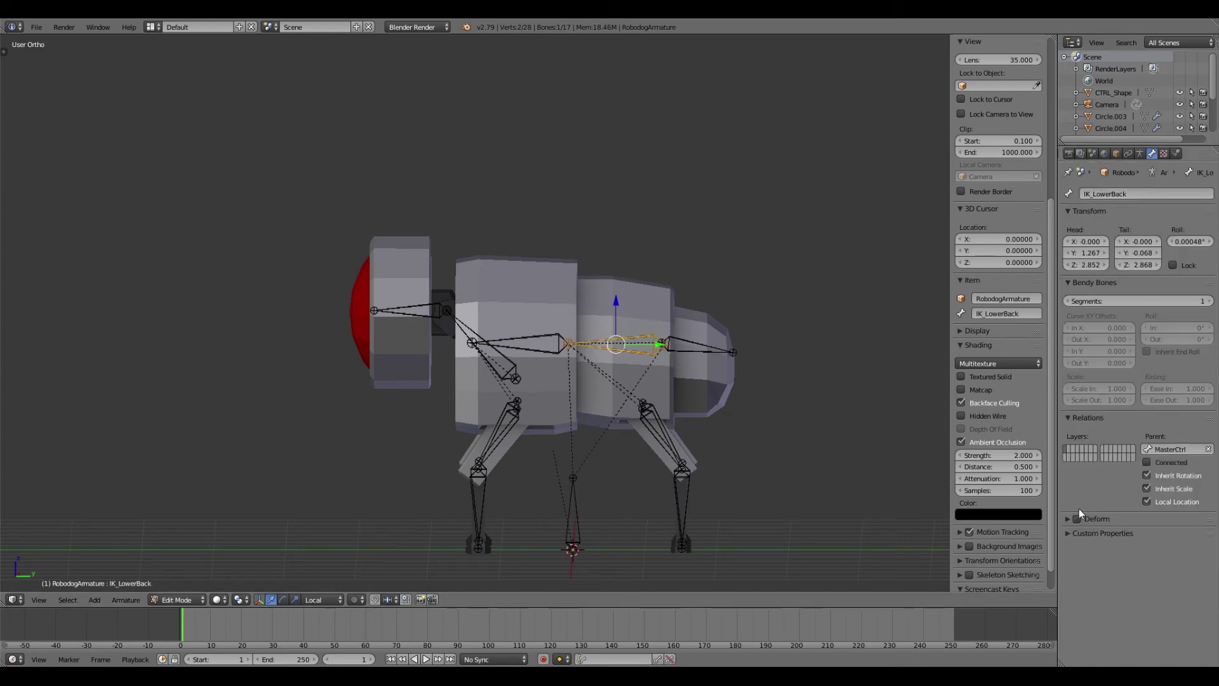
pyautogui.press('Tab')
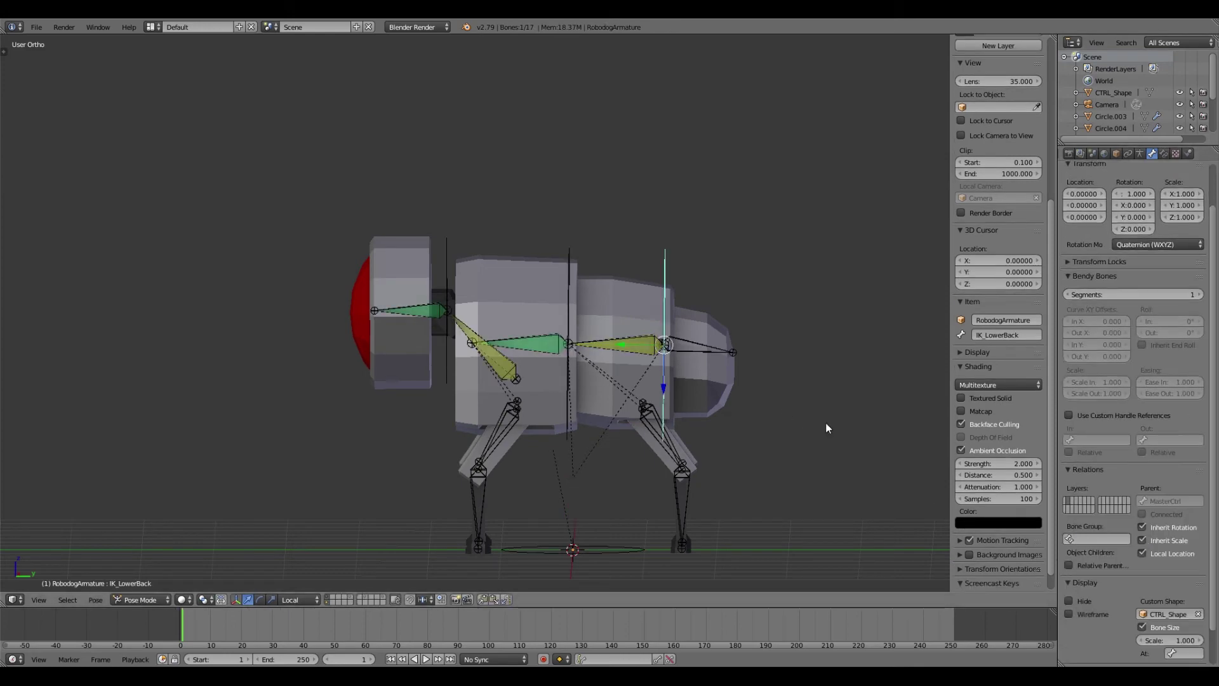
# Add a Child Of constraint to LowerBack targeting IK_LowerBack, then undo the pose jump.
pyautogui.rightClick(630, 344)
pyautogui.click(1163, 154)
pyautogui.click(1119, 194)
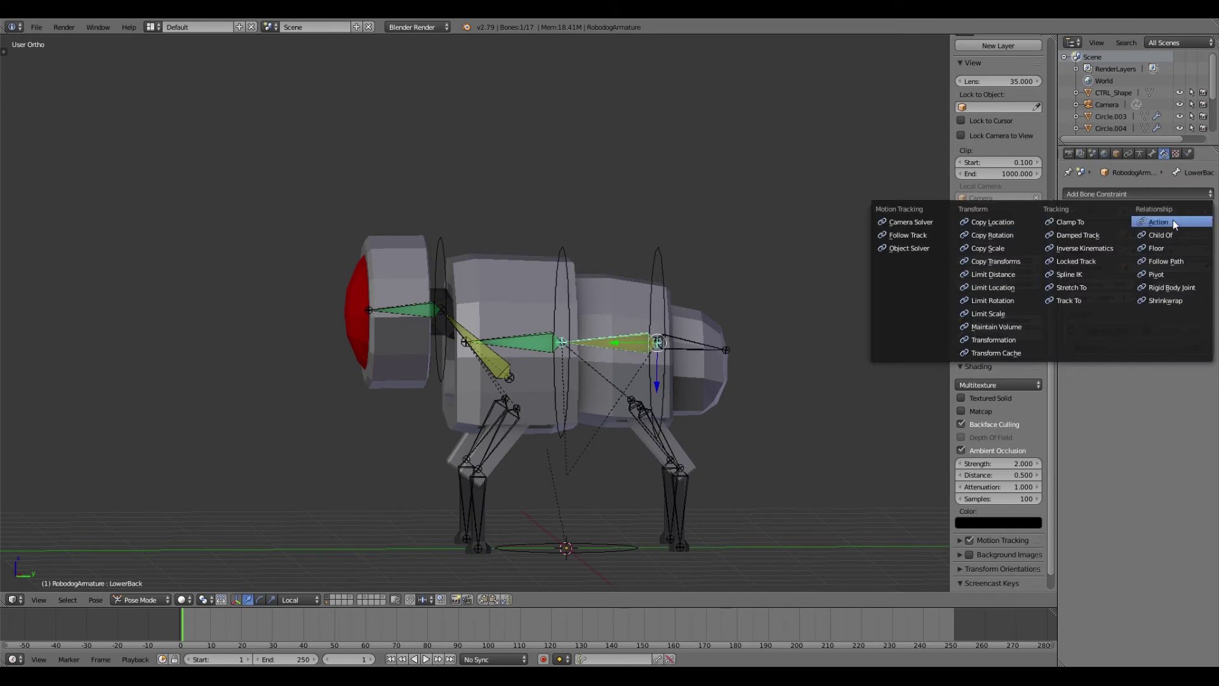
pyautogui.click(1161, 235)
pyautogui.click(1103, 437)
pyautogui.moveTo(781, 314); pyautogui.dragTo(752, 356, button='middle')
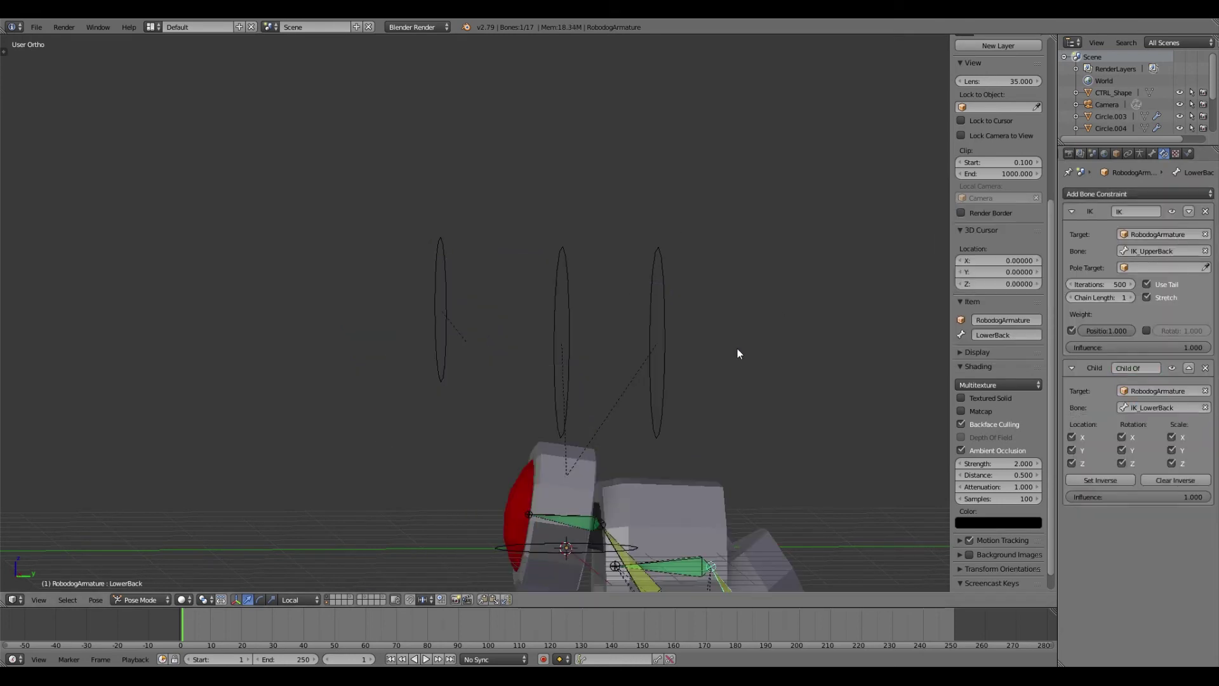
pyautogui.hotkey('ctrl', 'z')
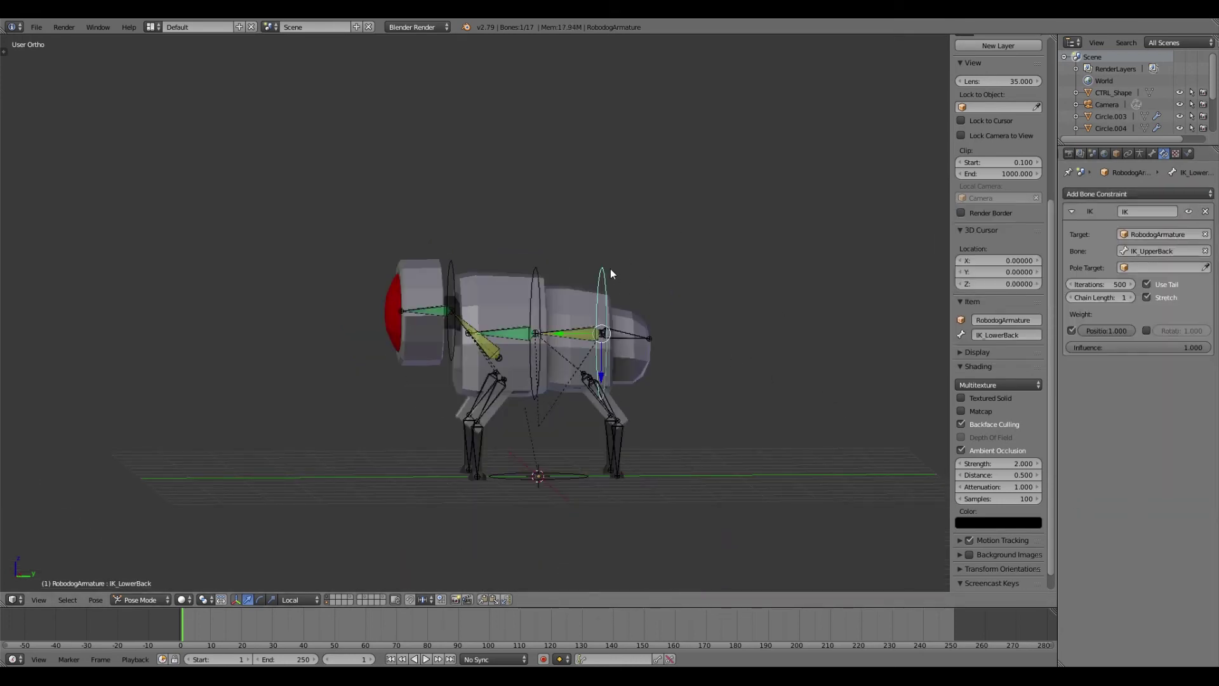
pyautogui.hotkey('ctrl', 'z')
# Set the Child Of target to the armature with IK_LowerBack as parent bone.
pyautogui.scroll(3, 508, 317)
pyautogui.click(1175, 391)
pyautogui.click(1175, 463)
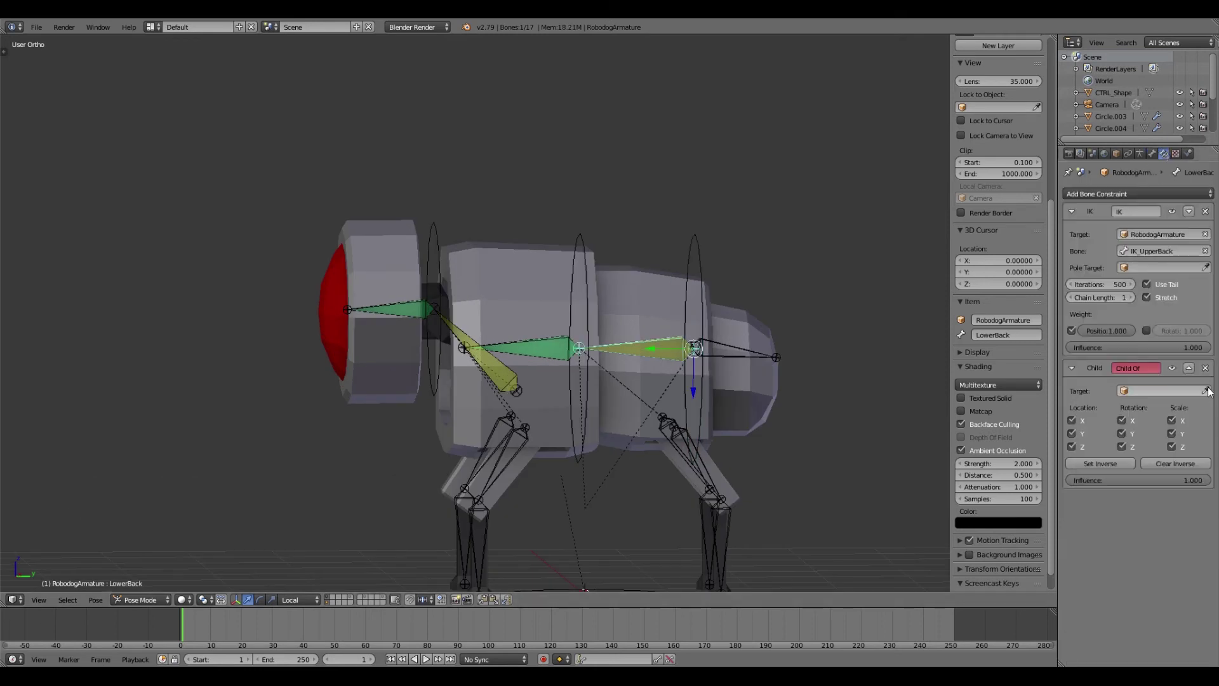
pyautogui.click(1169, 408)
pyautogui.click(1162, 437)
pyautogui.scroll(-4, 680, 455)
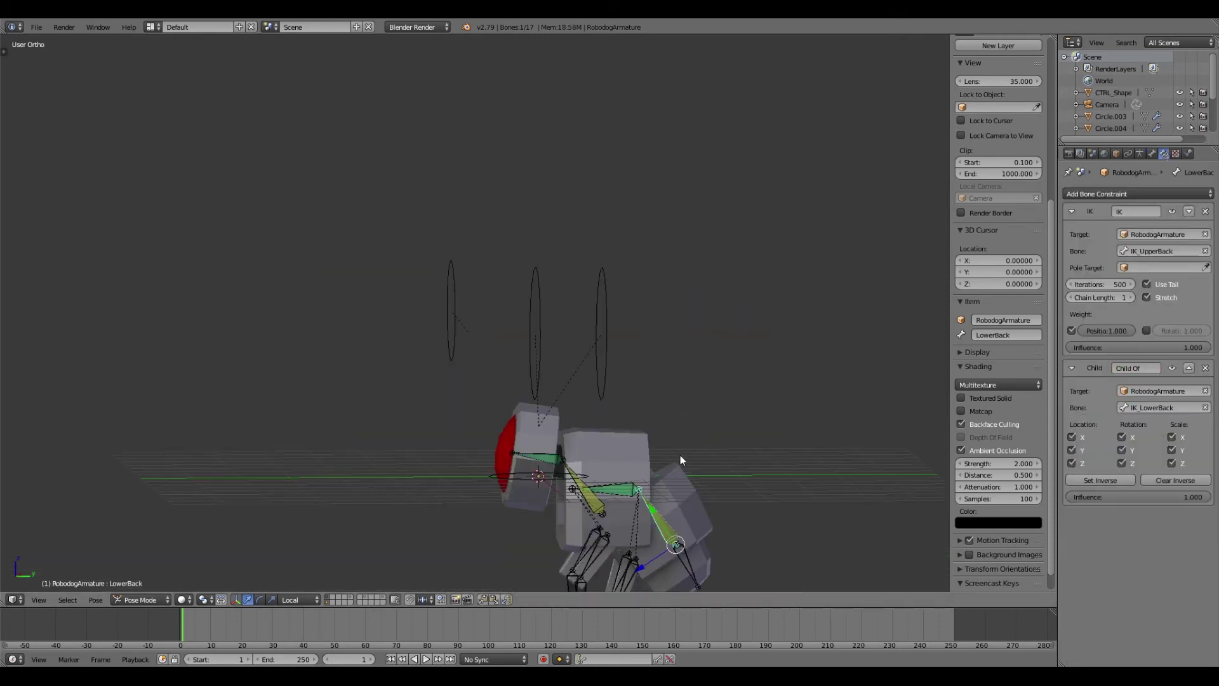
# Select the IK_LowerBack control circle and test-move it, then cancel.
pyautogui.rightClick(599, 327)
pyautogui.click(1152, 153)
pyautogui.moveTo(635, 318); pyautogui.dragTo(572, 318, button='middle')
pyautogui.rightClick(570, 318)
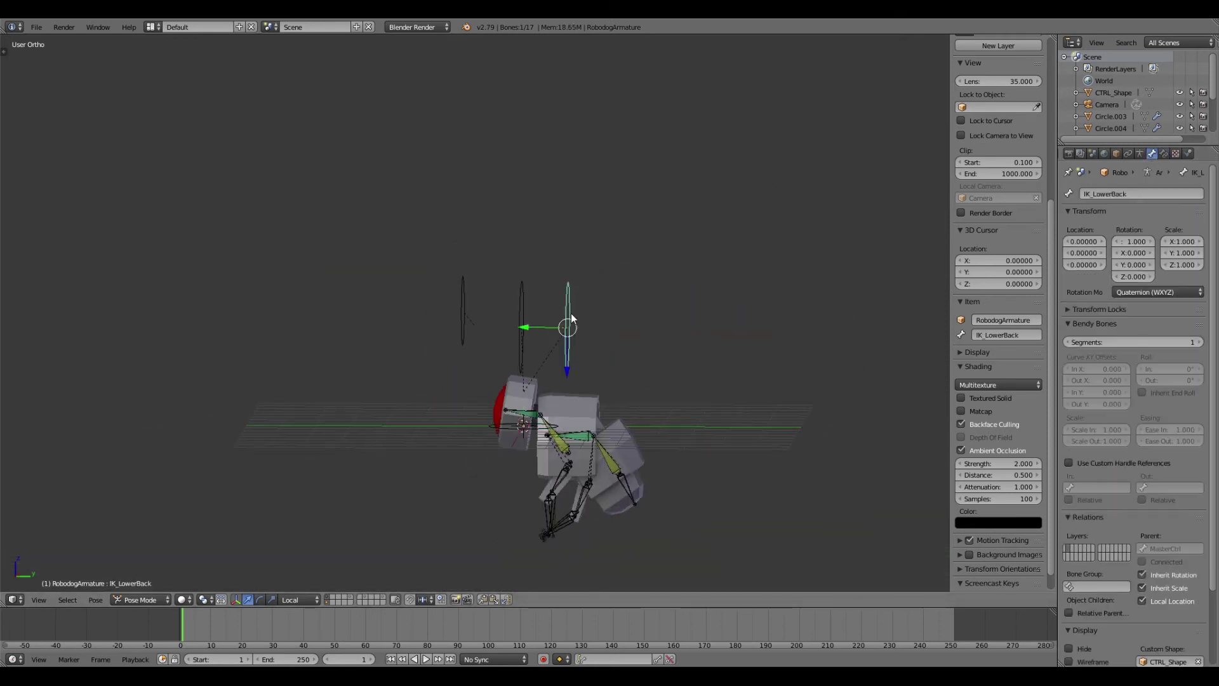
pyautogui.rightClick(677, 363)
pyautogui.moveTo(672, 360); pyautogui.dragTo(746, 368, button='middle')
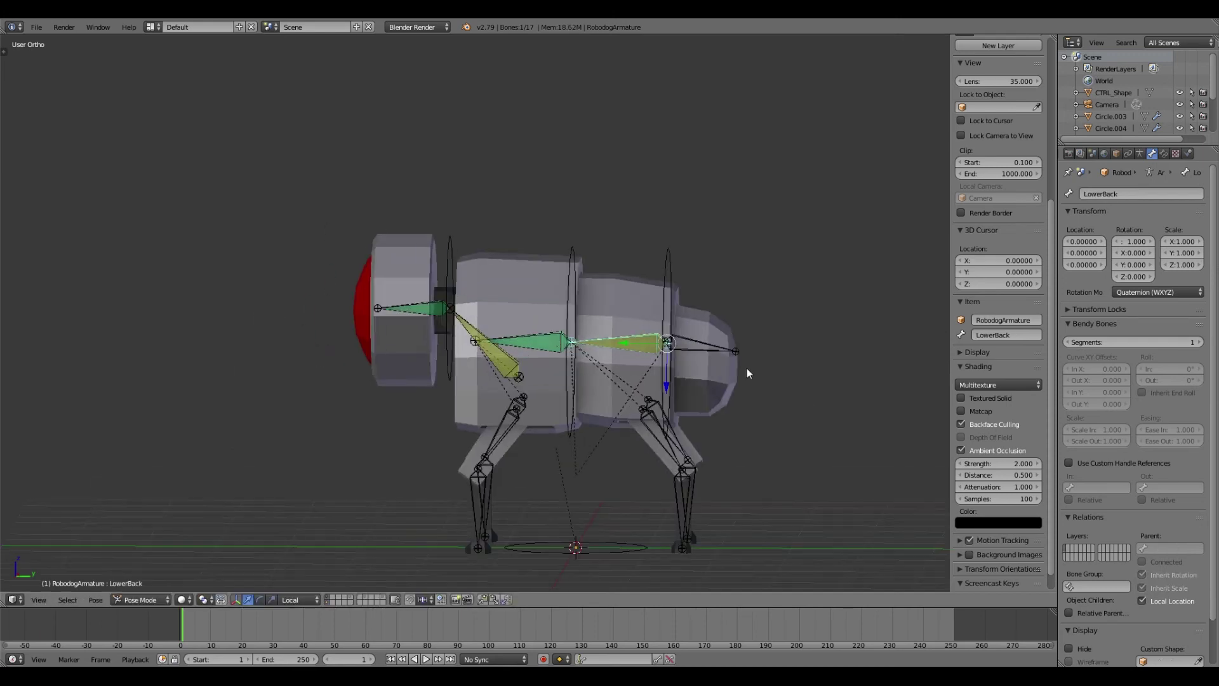
pyautogui.scroll(3, 746, 369)
# Re-add a Child Of constraint to LowerBack with the armature as target.
pyautogui.rightClick(614, 265)
pyautogui.click(1164, 153)
pyautogui.click(1138, 194)
pyautogui.click(1148, 236)
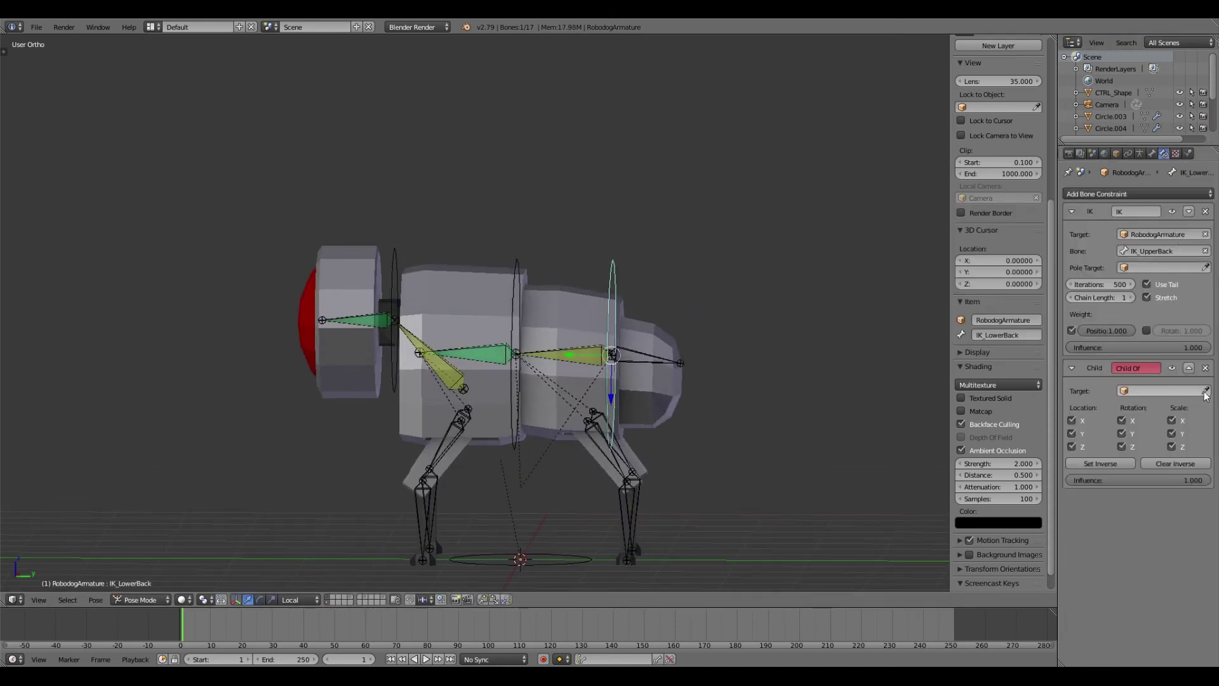
pyautogui.click(1206, 390)
pyautogui.click(616, 262)
pyautogui.click(1170, 408)
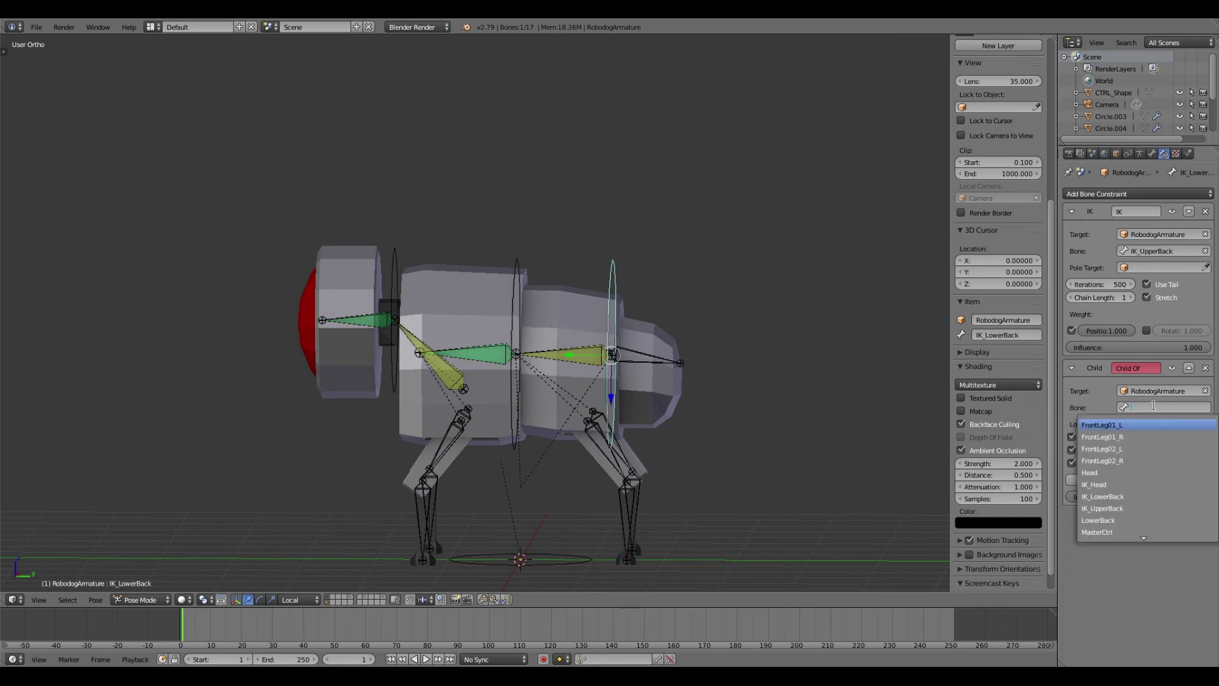
# Search 'IK' to choose IK_LowerBack as parent bone and test lowering influence.
pyautogui.rightClick(591, 353)
pyautogui.click(1167, 391)
pyautogui.write('IK')
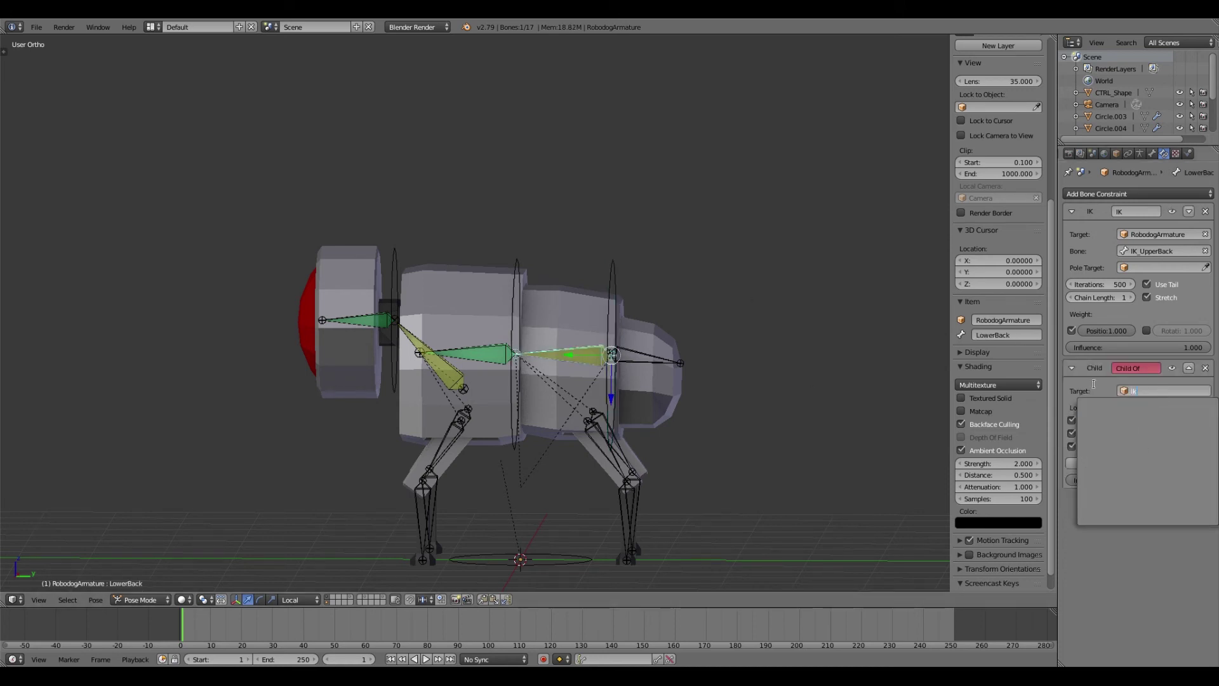
pyautogui.click(1174, 407)
pyautogui.click(1162, 427)
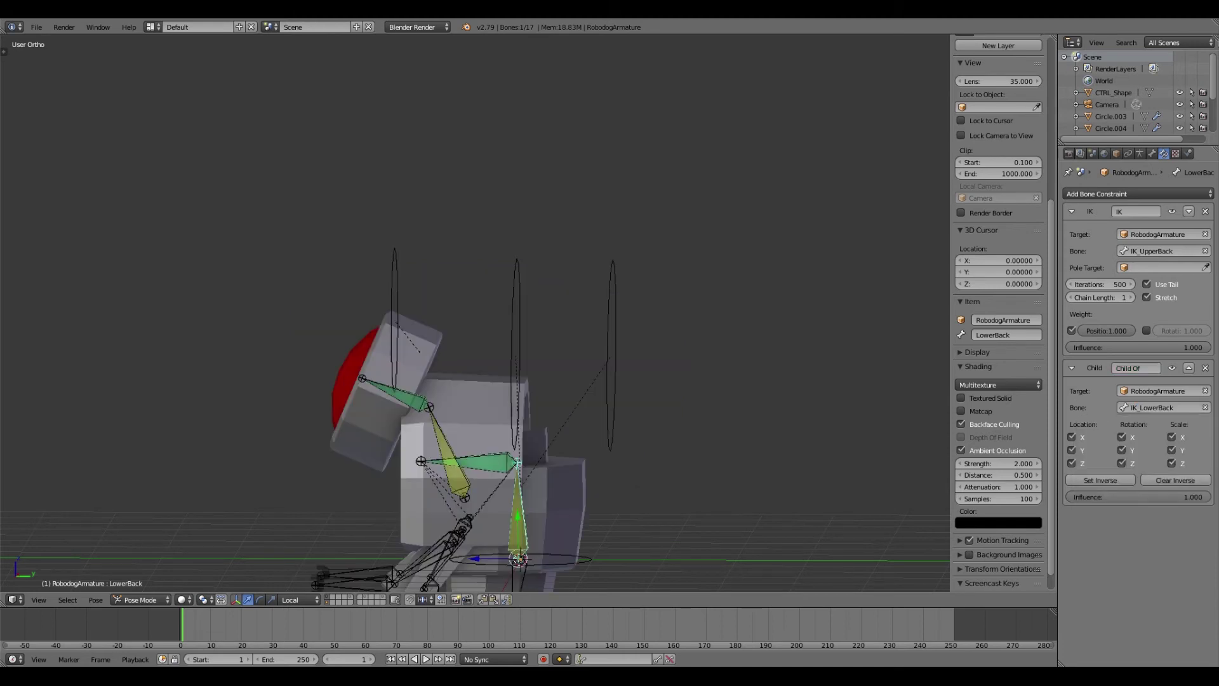
pyautogui.moveTo(1175, 497); pyautogui.dragTo(1079, 496)
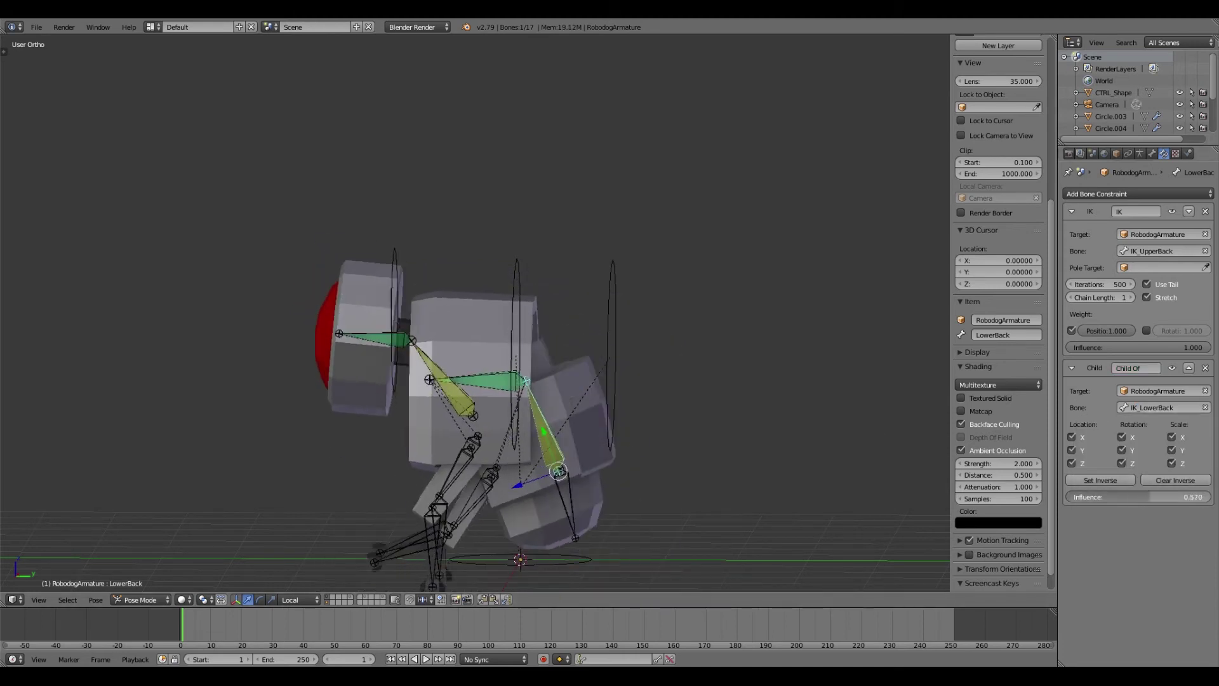
# Reset the LowerBack Child Of constraint with Set Inverse so the back stays put.
pyautogui.press('Tab')
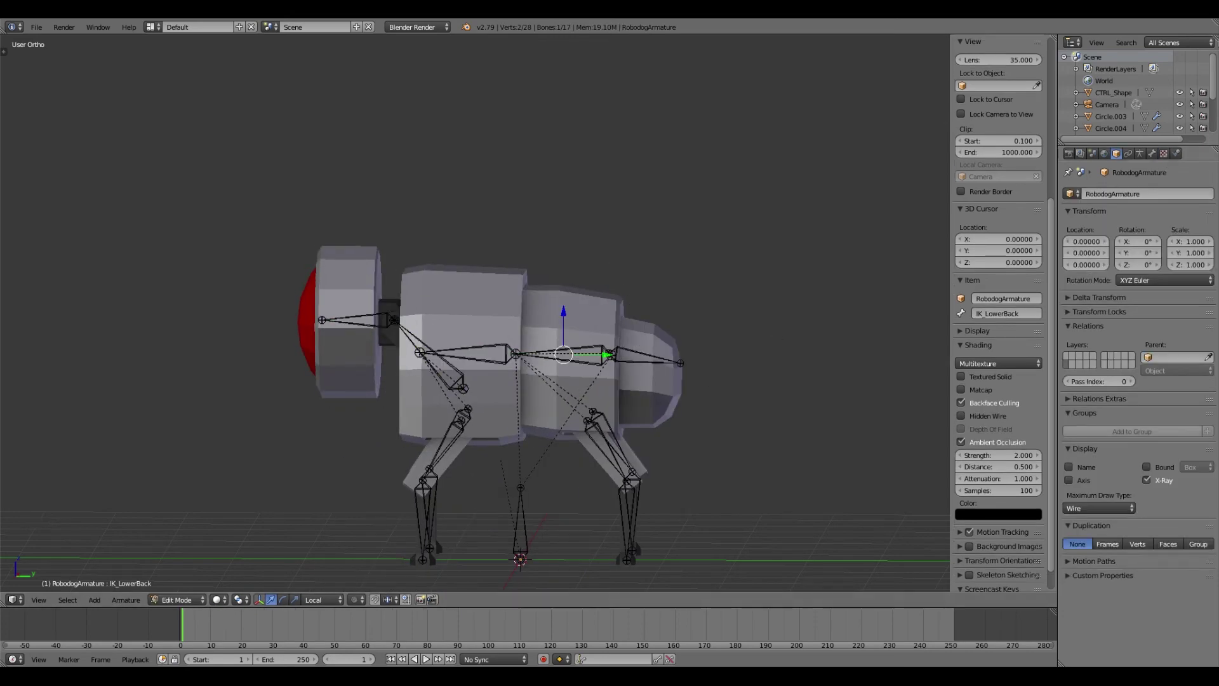
pyautogui.press('Tab')
pyautogui.rightClick(627, 167)
pyautogui.click(1163, 153)
pyautogui.click(1095, 324)
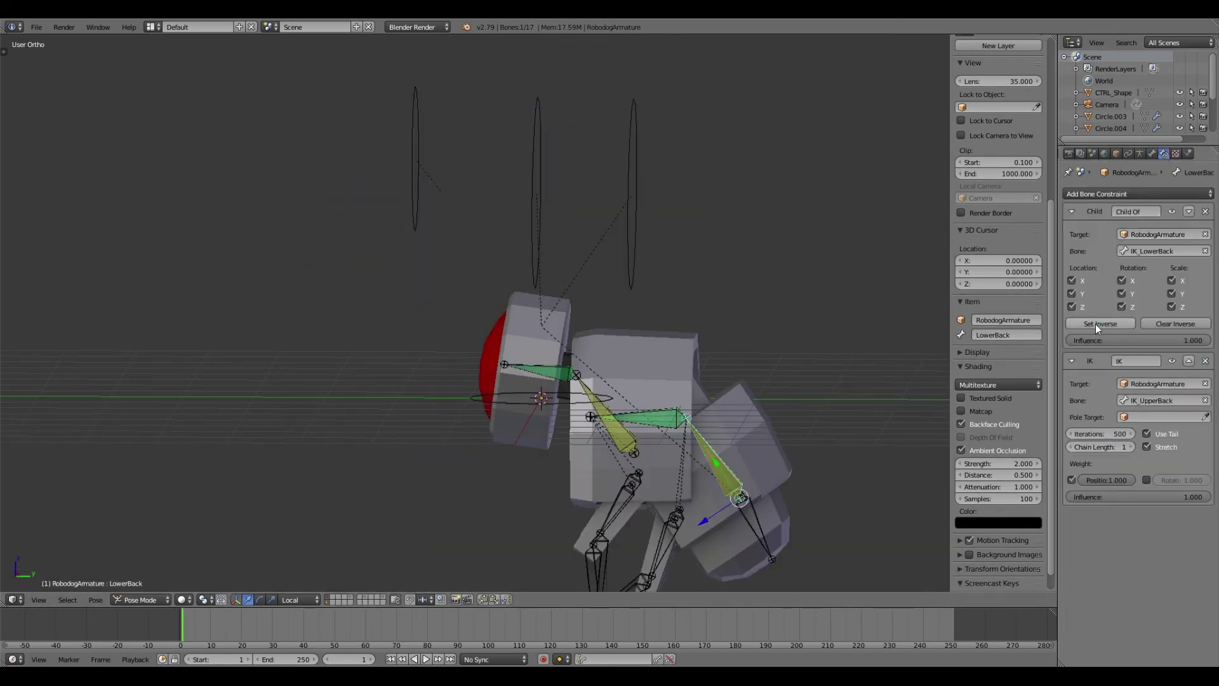
# Test the back by moving IK_UpperBack, then select the front left lower leg in Edit Mode.
pyautogui.rightClick(673, 275)
pyautogui.press('g')
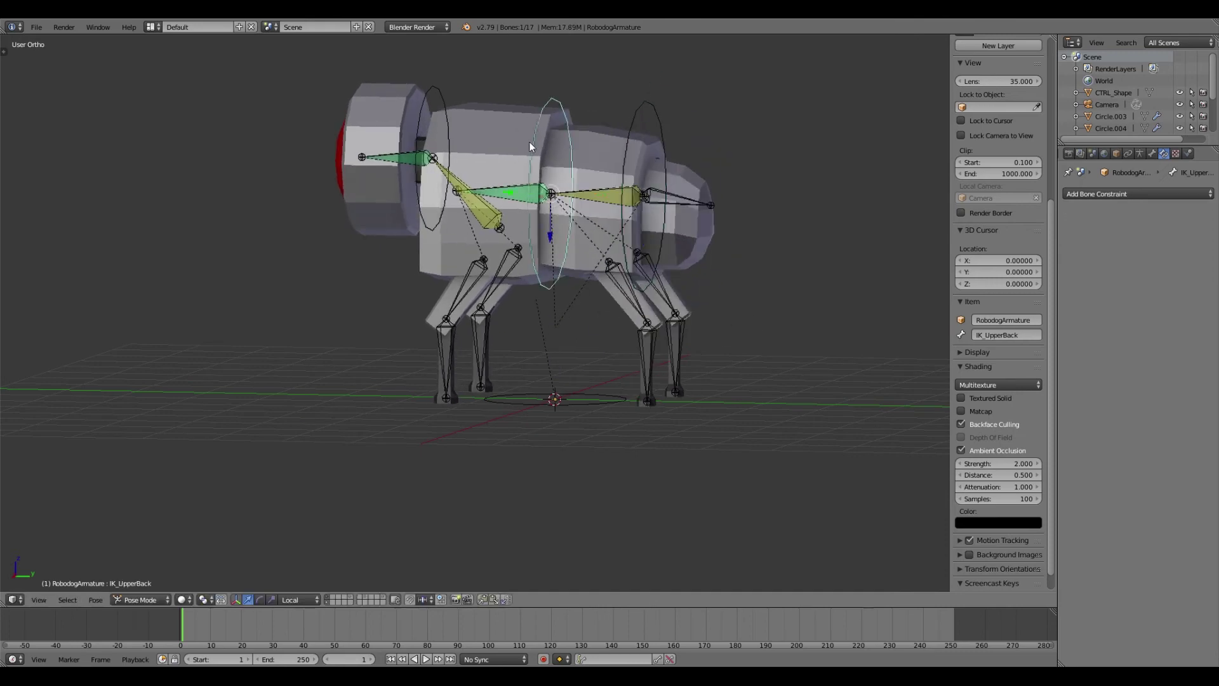
pyautogui.click(761, 267)
pyautogui.rightClick(702, 213)
pyautogui.moveTo(701, 213)
pyautogui.mouseDown(button='middle')
pyautogui.moveTo(798, 264)
pyautogui.moveTo(696, 269)
pyautogui.mouseUp(button='middle')
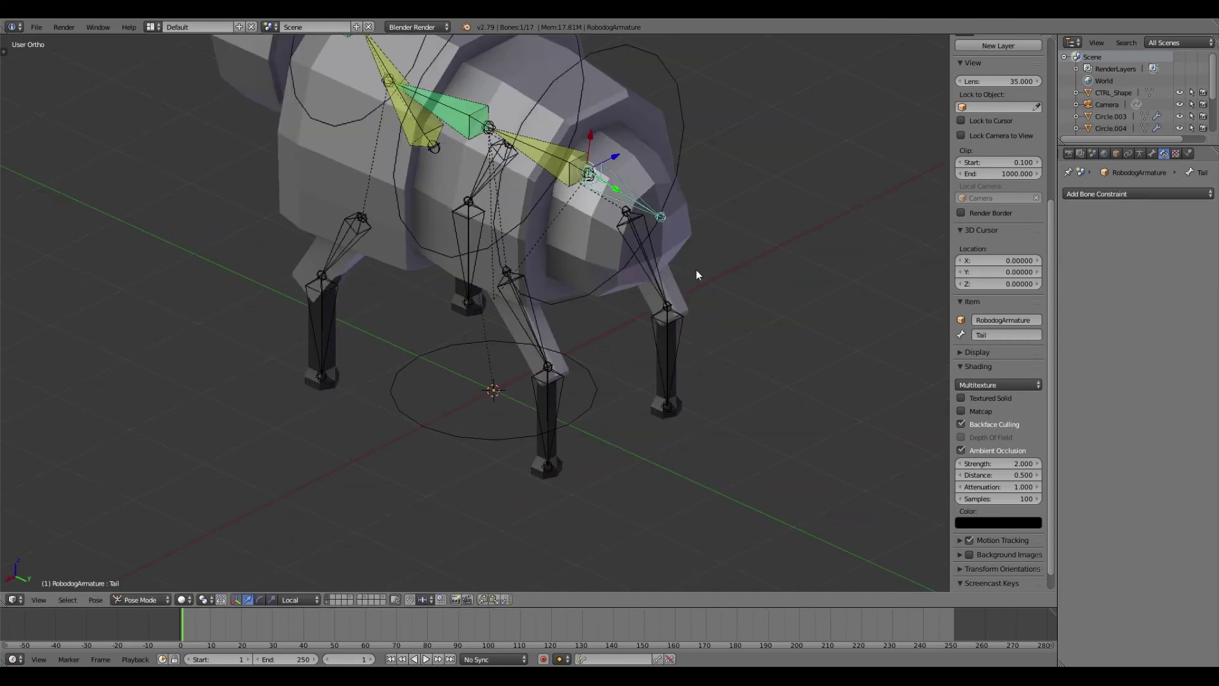
pyautogui.rightClick(340, 384)
pyautogui.press('Tab')
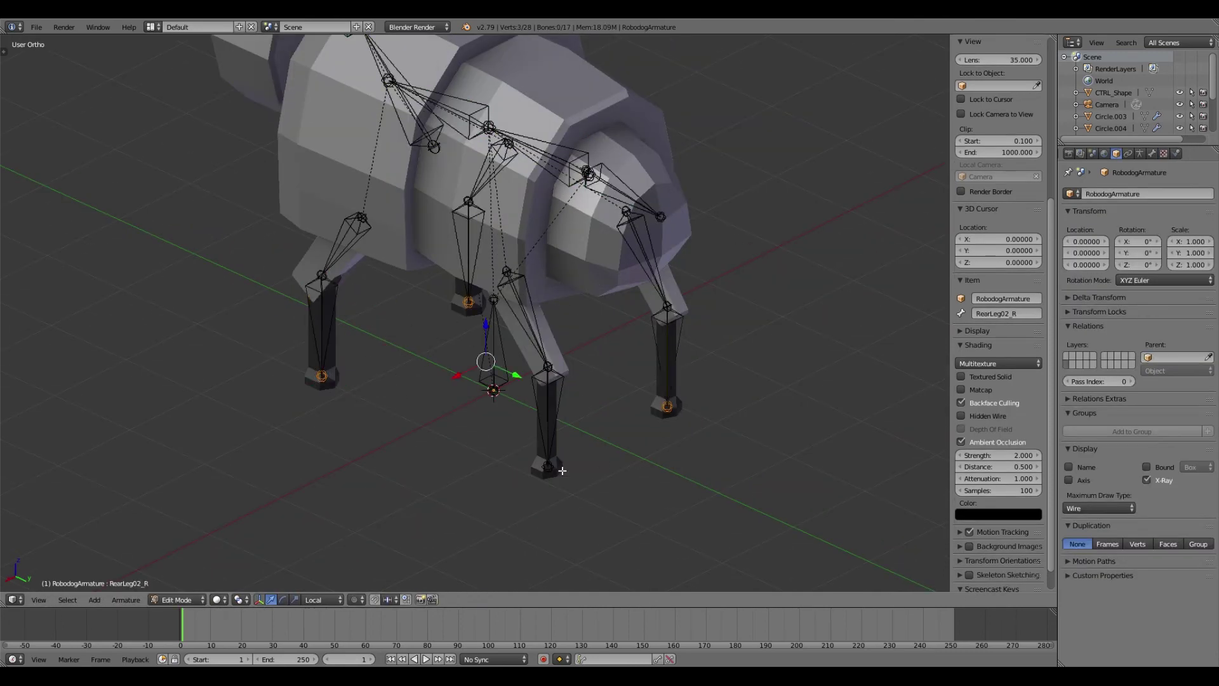
# Duplicate the lower leg bones as foot control copies beneath each leg.
pyautogui.keyDown('shift'); pyautogui.rightClick(562, 471); pyautogui.keyUp('shift')
pyautogui.press('KP_1')
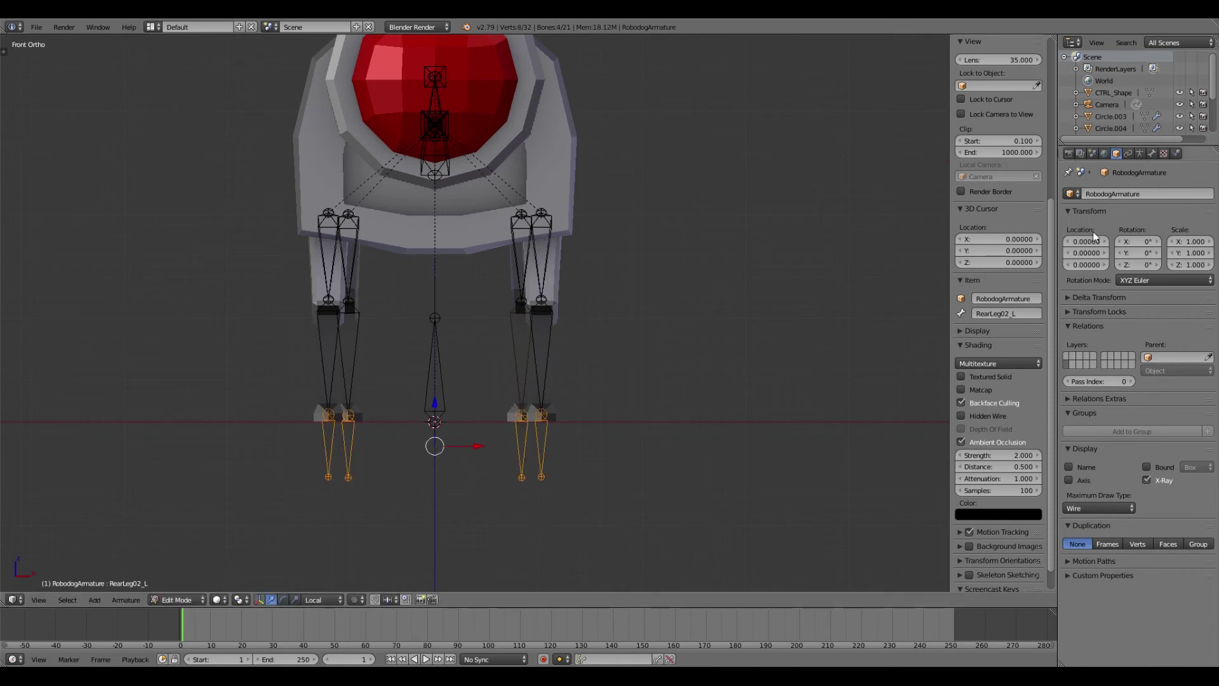
pyautogui.click(1152, 153)
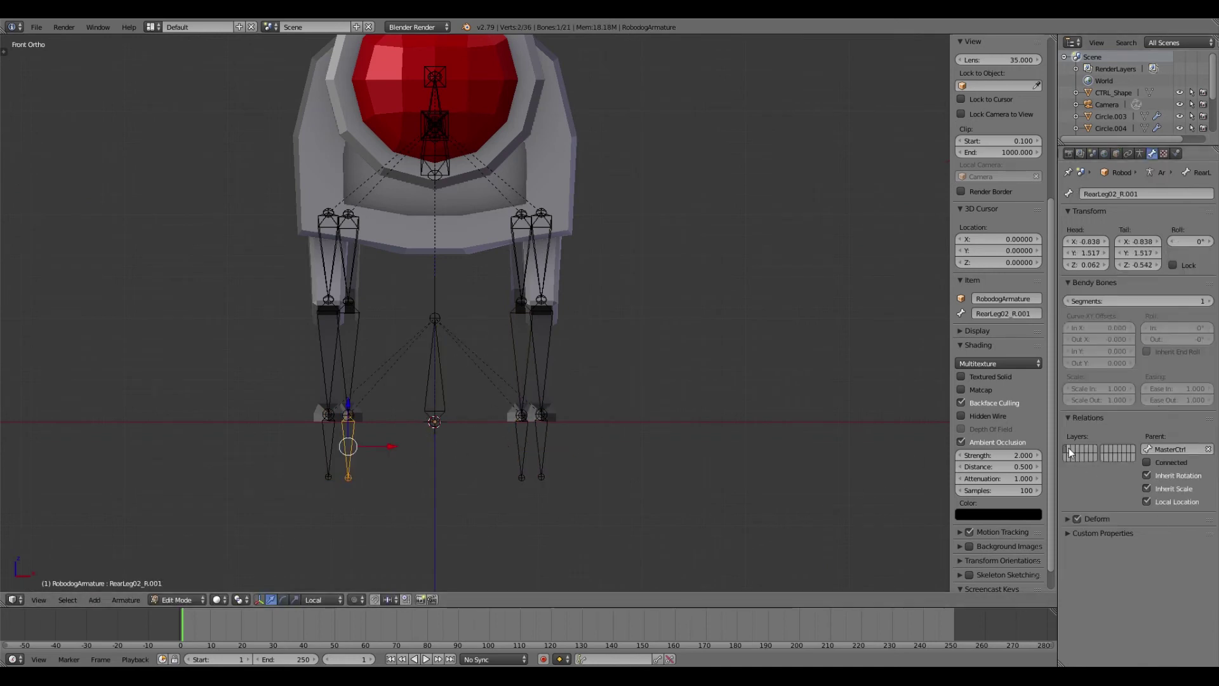
pyautogui.rightClick(328, 448)
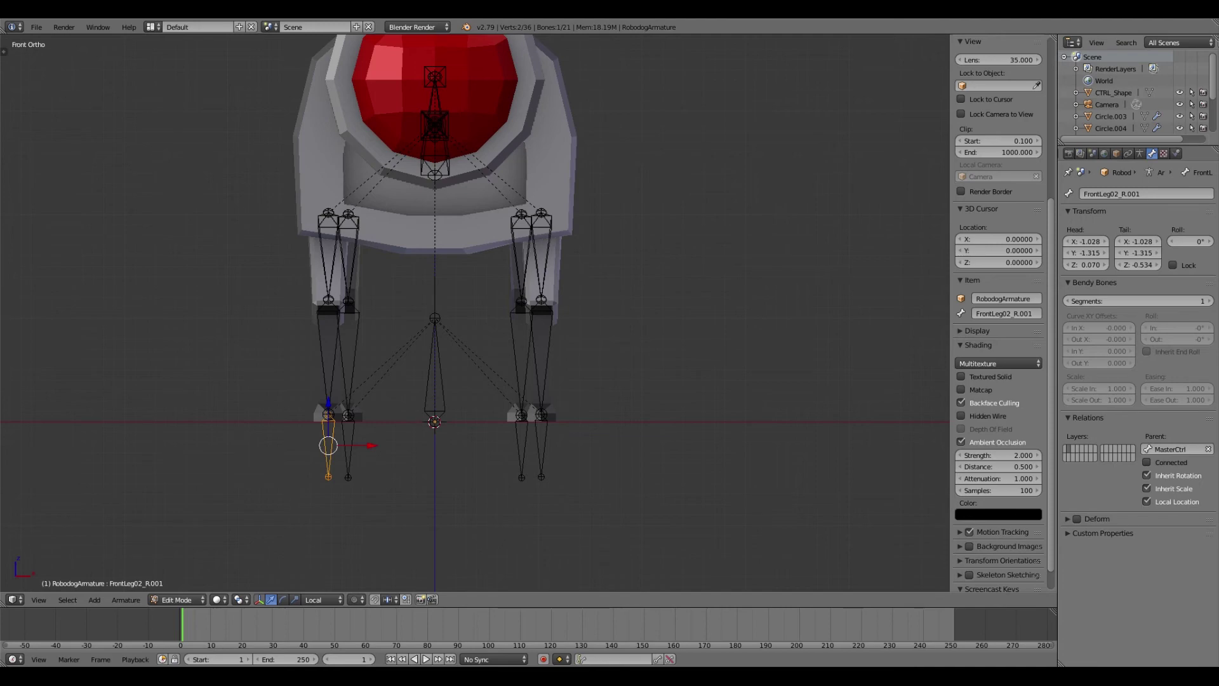
pyautogui.moveTo(381, 502); pyautogui.dragTo(402, 517, button='middle')
# In Pose Mode, give the rear leg and front right foot controls the CTRL_Shape custom shape.
pyautogui.hotkey('ctrl', 'Tab')
pyautogui.click(1132, 584)
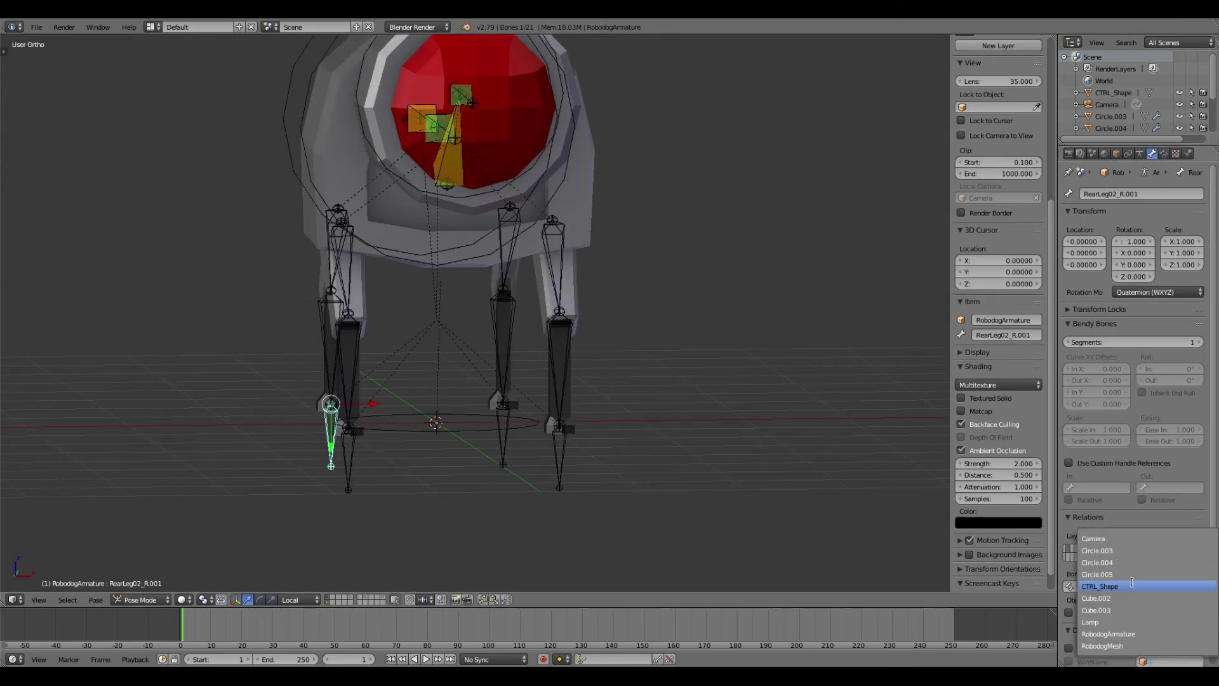
pyautogui.click(1131, 584)
pyautogui.rightClick(352, 455)
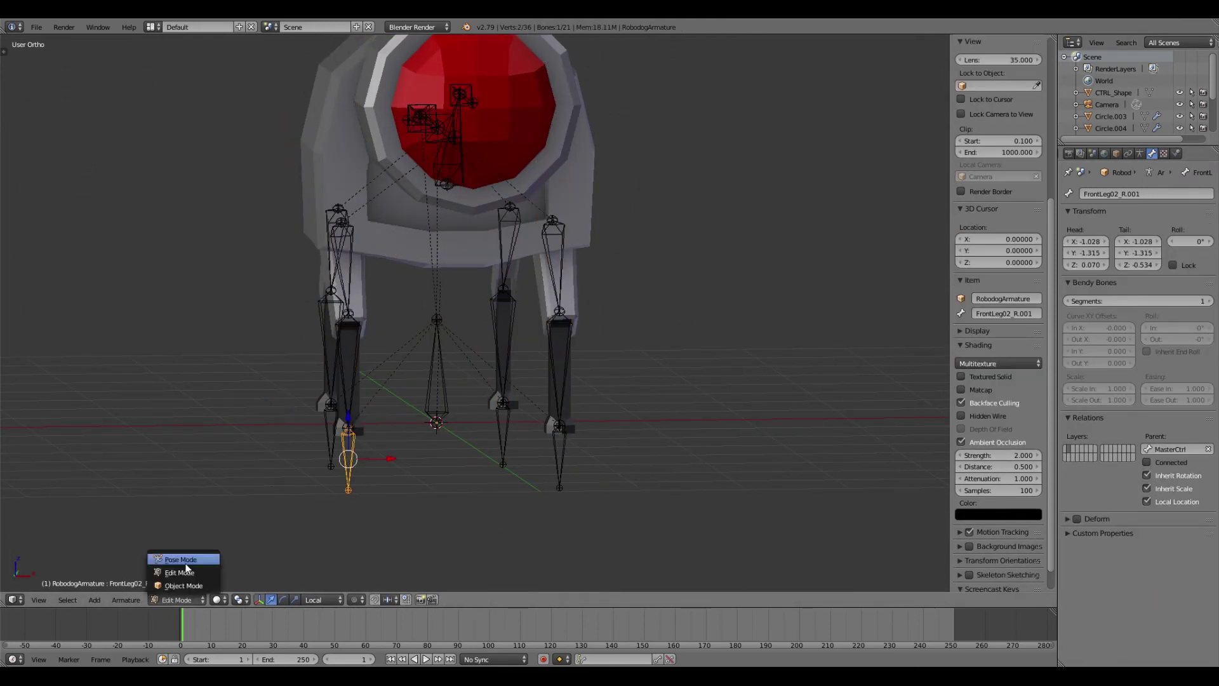
pyautogui.scroll(-3, 1167, 614)
pyautogui.click(1167, 614)
pyautogui.click(1100, 536)
# Apply CTRL_Shape to the remaining foot controls and view all four circles.
pyautogui.rightClick(559, 457)
pyautogui.click(1099, 537)
pyautogui.rightClick(503, 438)
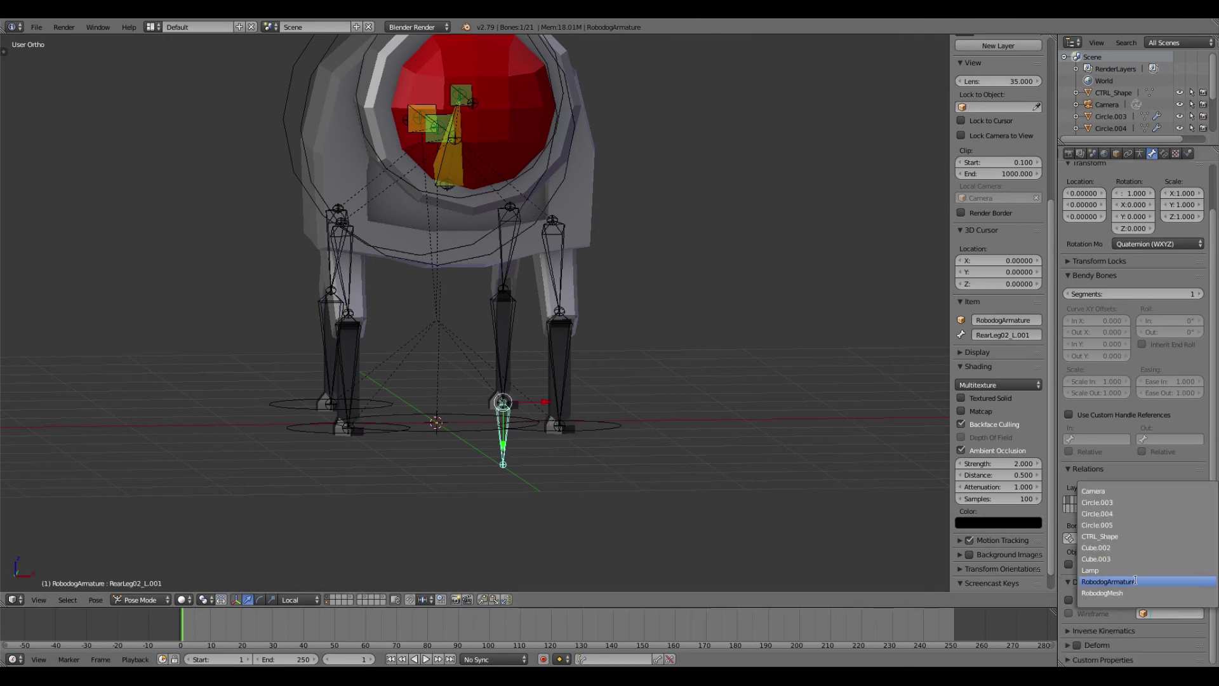
pyautogui.click(1100, 536)
pyautogui.moveTo(603, 457)
pyautogui.mouseDown(button='middle')
pyautogui.moveTo(640, 434)
pyautogui.moveTo(414, 394)
pyautogui.moveTo(517, 389)
pyautogui.mouseUp(button='middle')
# Rename the front left foot control to IK_FrontFoot_L.
pyautogui.click(1139, 153)
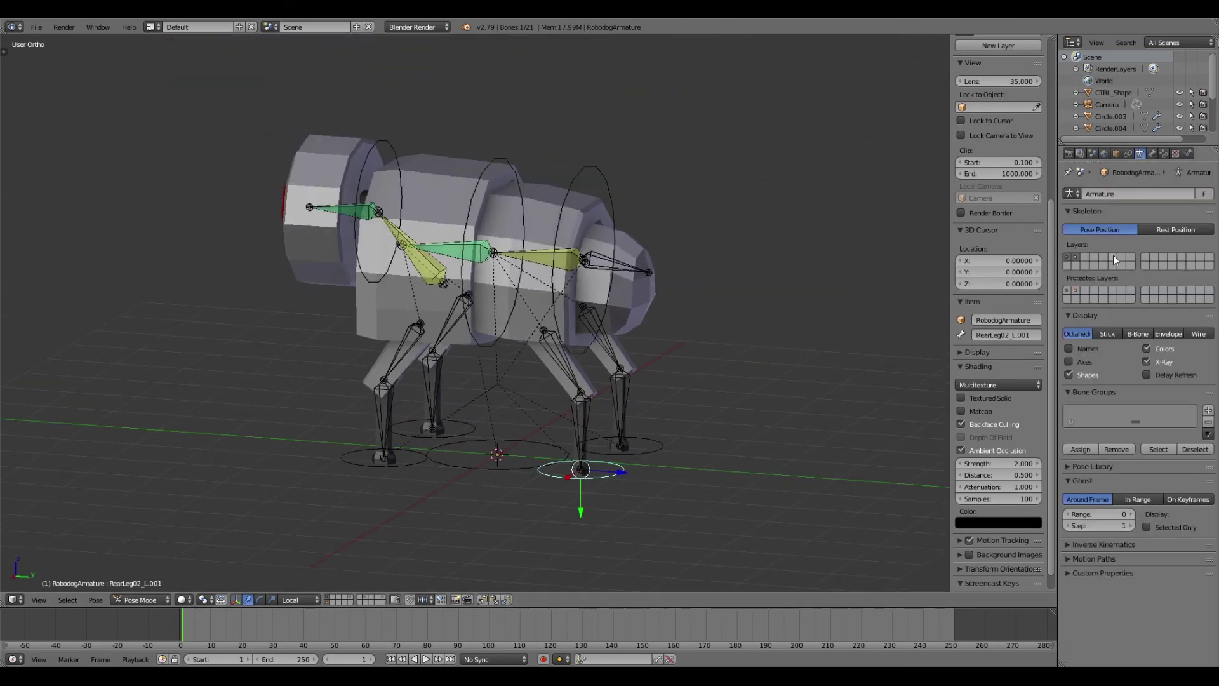
pyautogui.moveTo(619, 316)
pyautogui.mouseDown(button='middle')
pyautogui.moveTo(546, 307)
pyautogui.moveTo(604, 320)
pyautogui.moveTo(632, 252)
pyautogui.moveTo(565, 320)
pyautogui.mouseUp(button='middle')
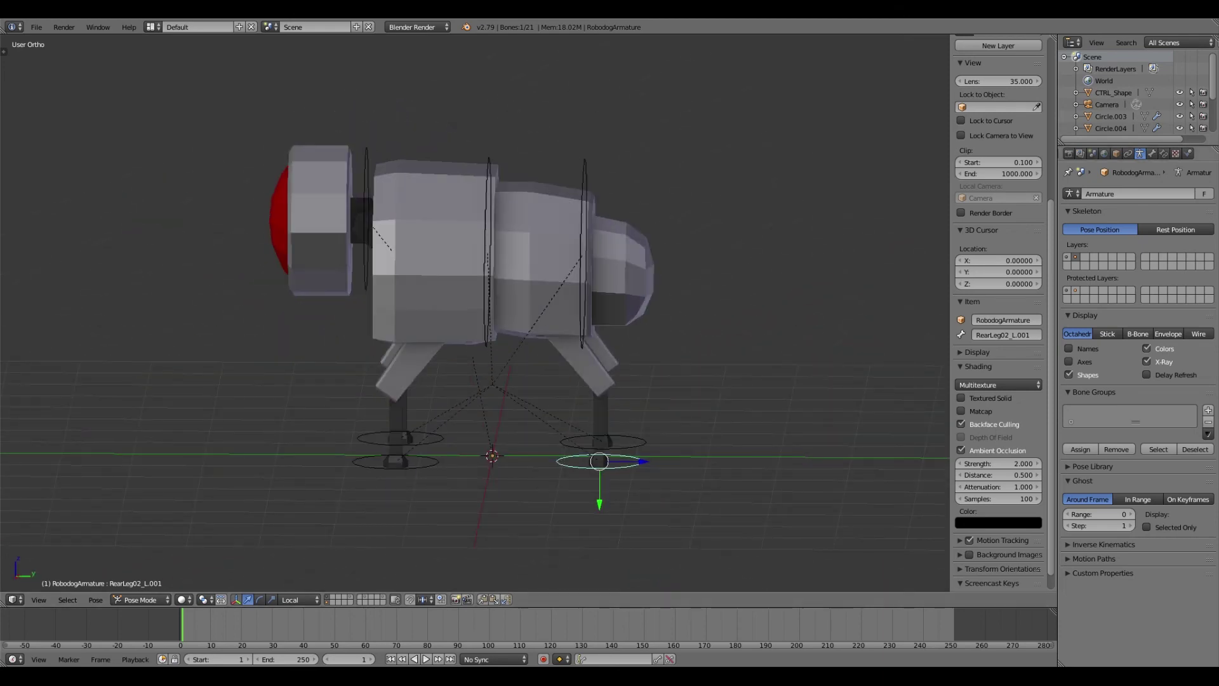
pyautogui.scroll(4, 433, 567)
pyautogui.scroll(1, 513, 478)
pyautogui.scroll(2, 513, 478)
pyautogui.rightClick(402, 462)
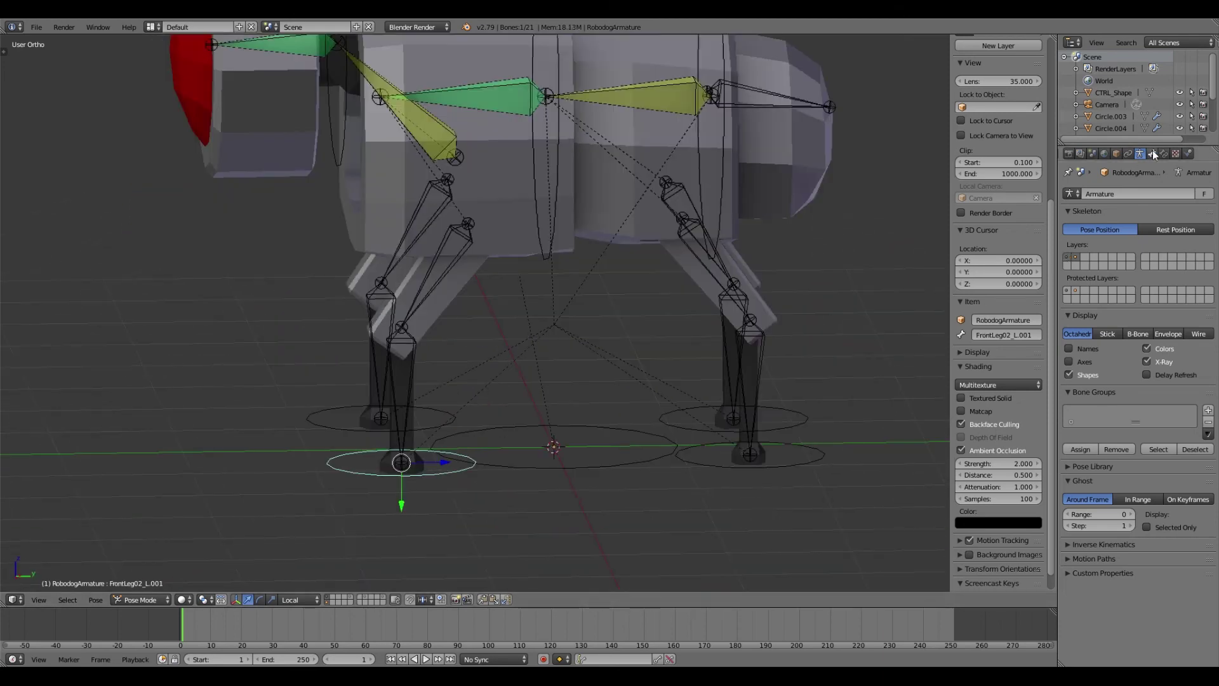
pyautogui.click(1152, 153)
pyautogui.click(1150, 193)
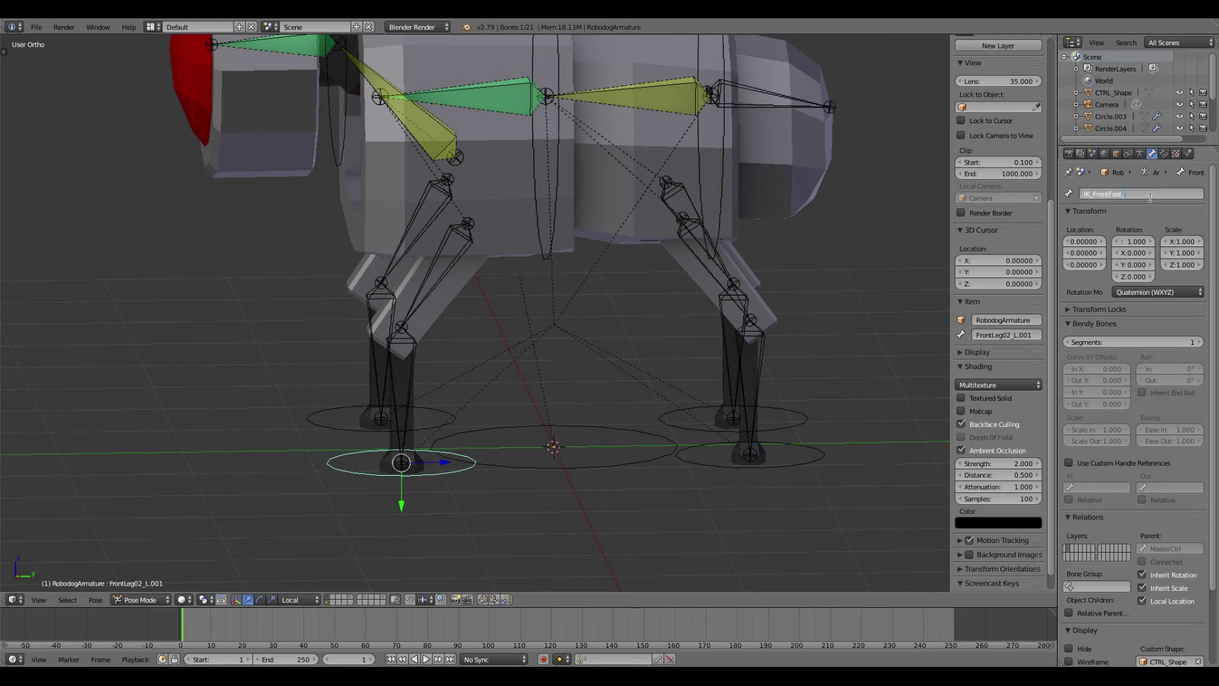
pyautogui.press('Escape')
# Rename the rear foot controls to IK_RearFoot_L and IK_RearFoot_R.
pyautogui.hotkey('ctrl', 'shift', 'm')
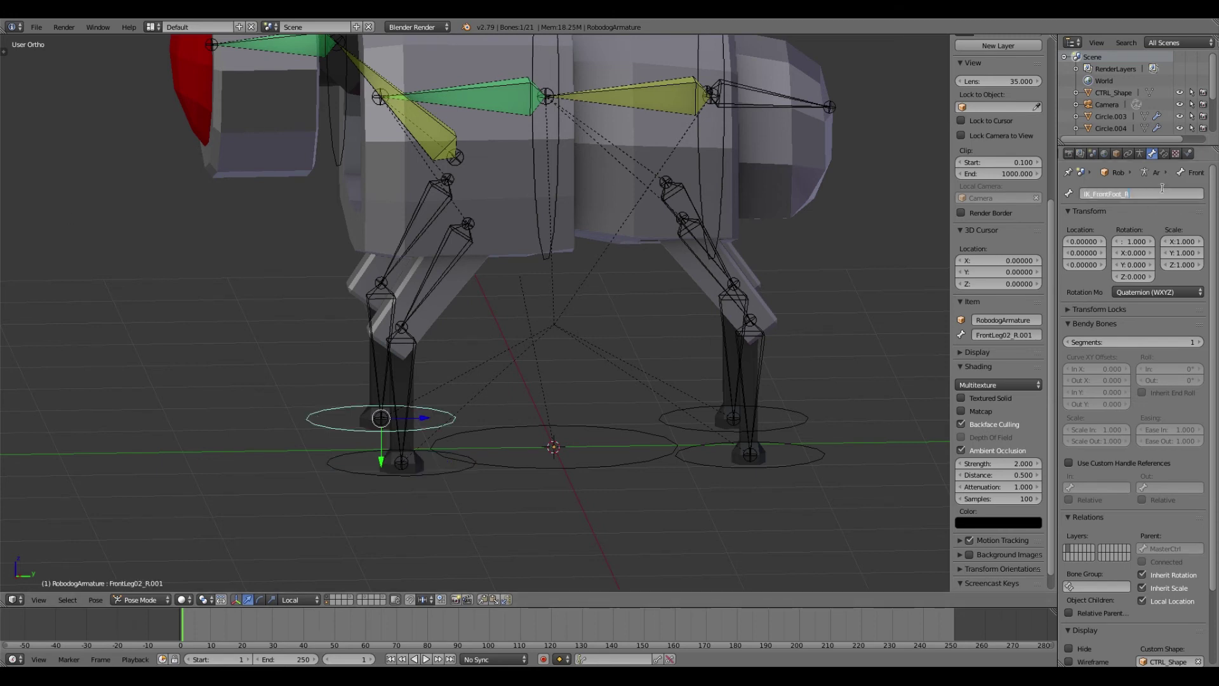
pyautogui.rightClick(825, 452)
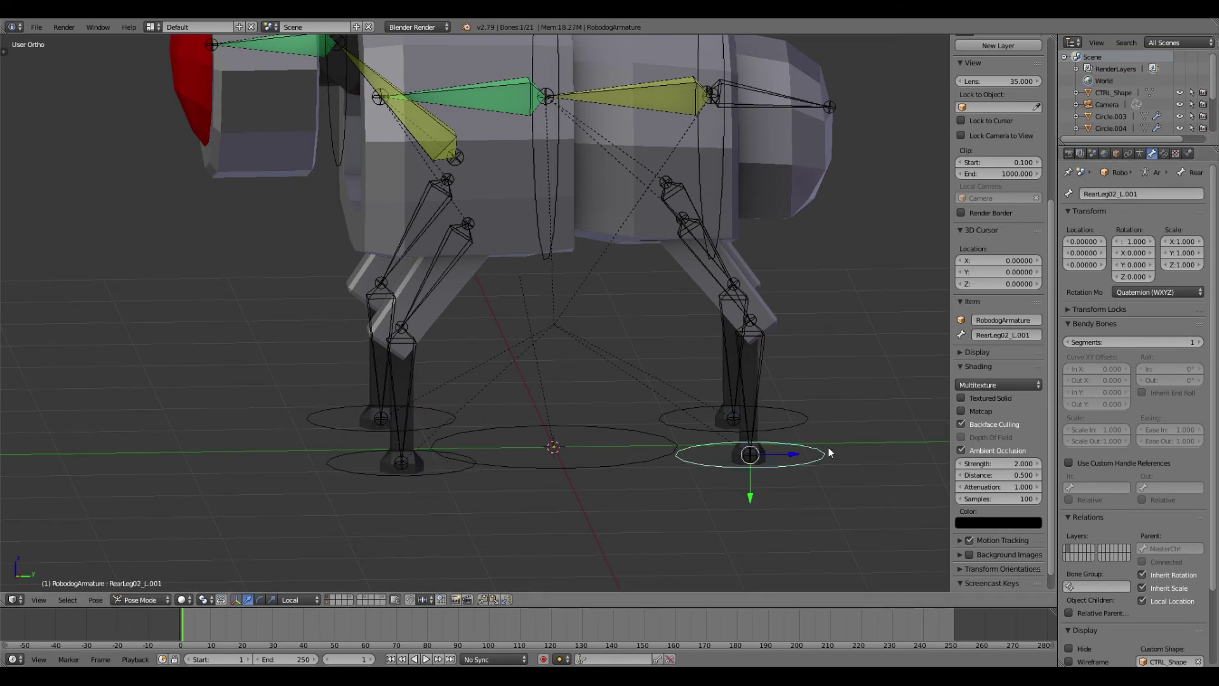
pyautogui.press('Escape')
pyautogui.hotkey('ctrl', 'shift', 'm')
pyautogui.doubleClick(1148, 193)
pyautogui.press('Return')
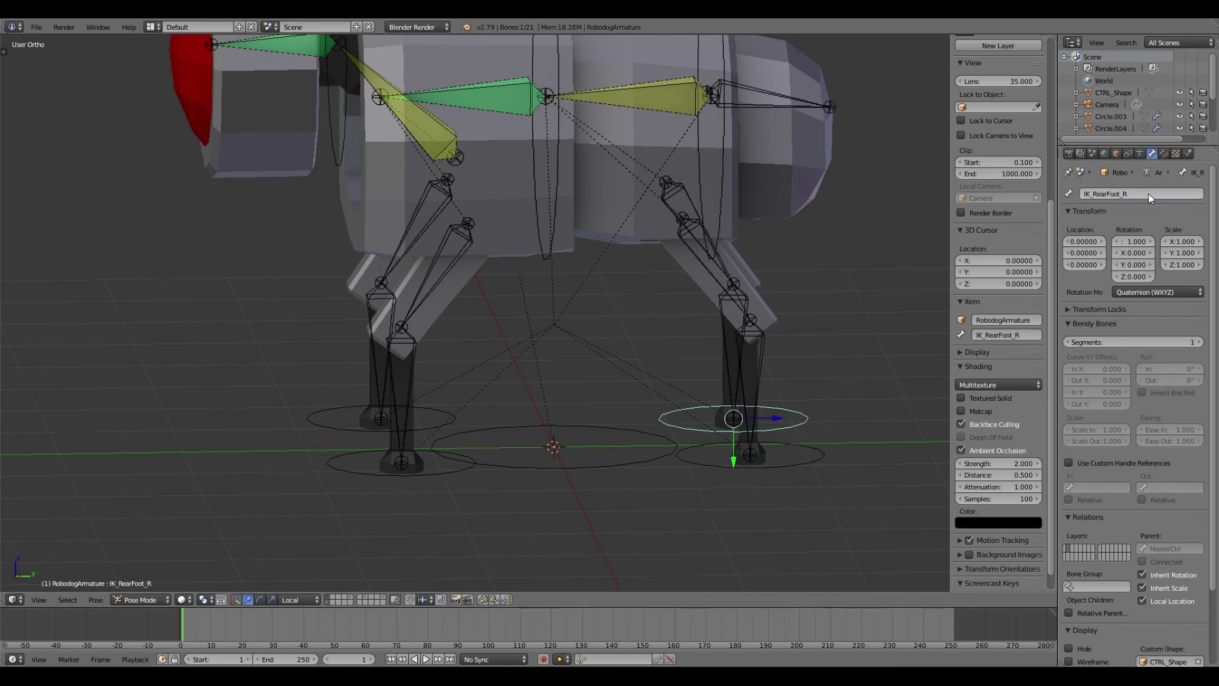
pyautogui.moveTo(637, 432); pyautogui.dragTo(597, 177, button='middle')
pyautogui.rightClick(597, 168)
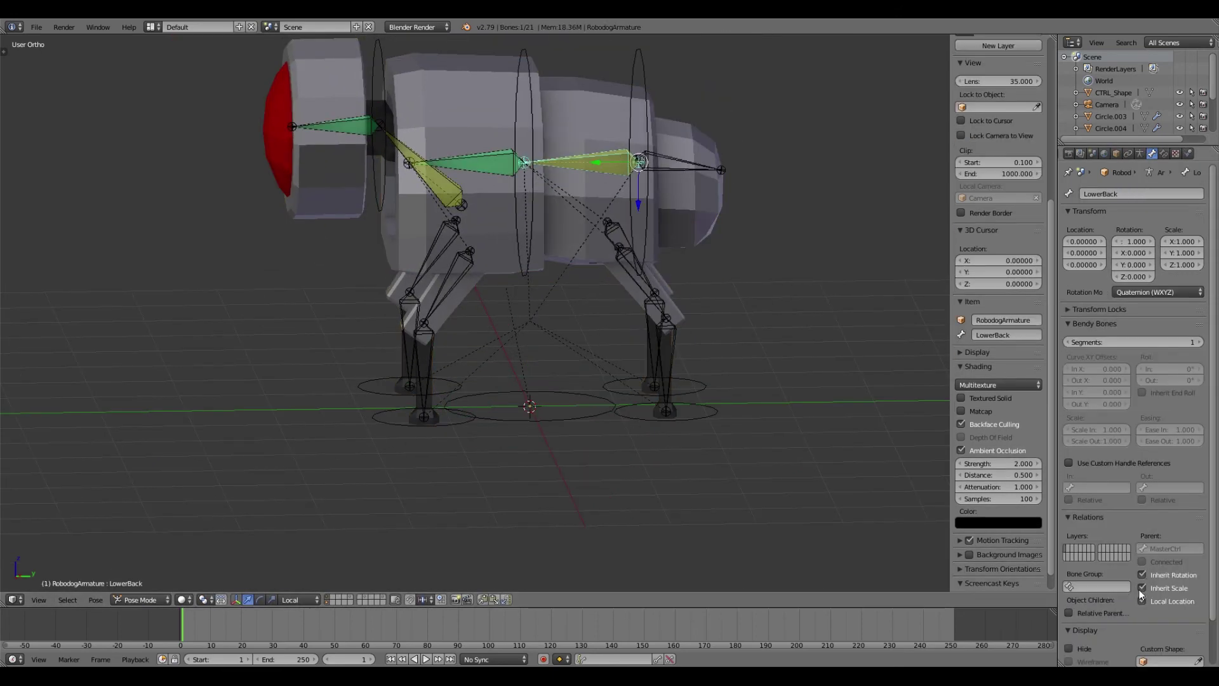
# Add IK from the left rear lower leg to its foot control circle.
pyautogui.rightClick(578, 157)
pyautogui.rightClick(565, 419)
pyautogui.rightClick(702, 410)
pyautogui.keyDown('shift'); pyautogui.rightClick(666, 342); pyautogui.keyUp('shift')
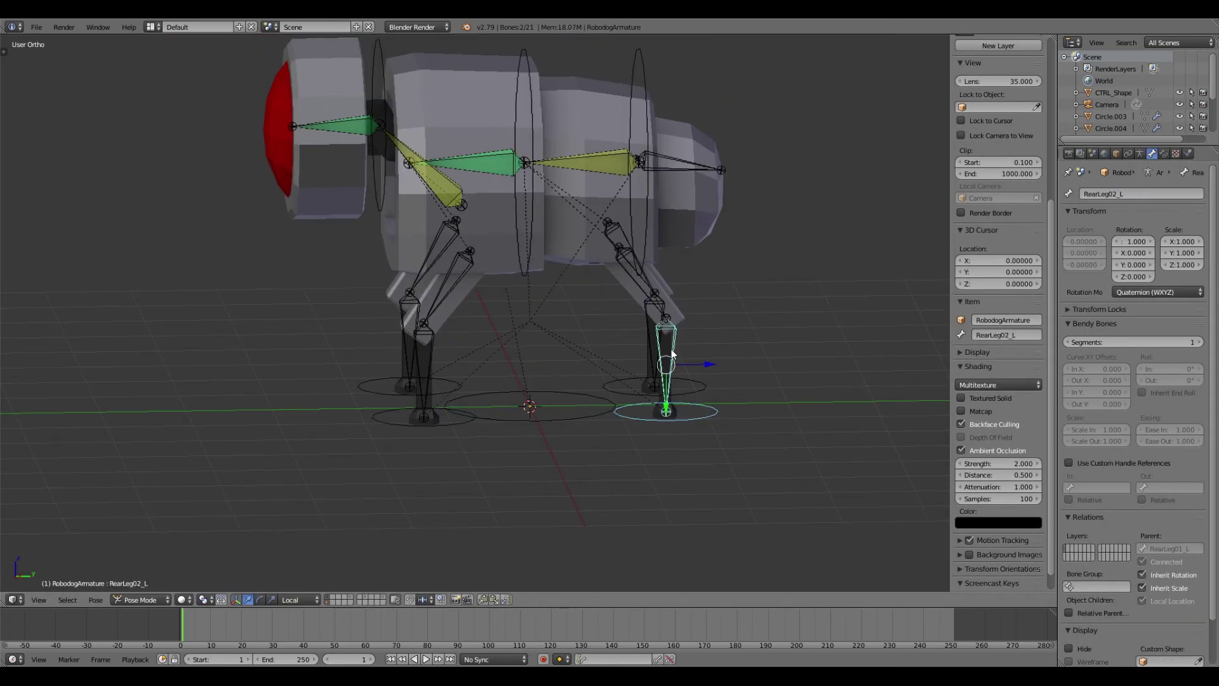
pyautogui.hotkey('shift', 'i')
pyautogui.click(1163, 153)
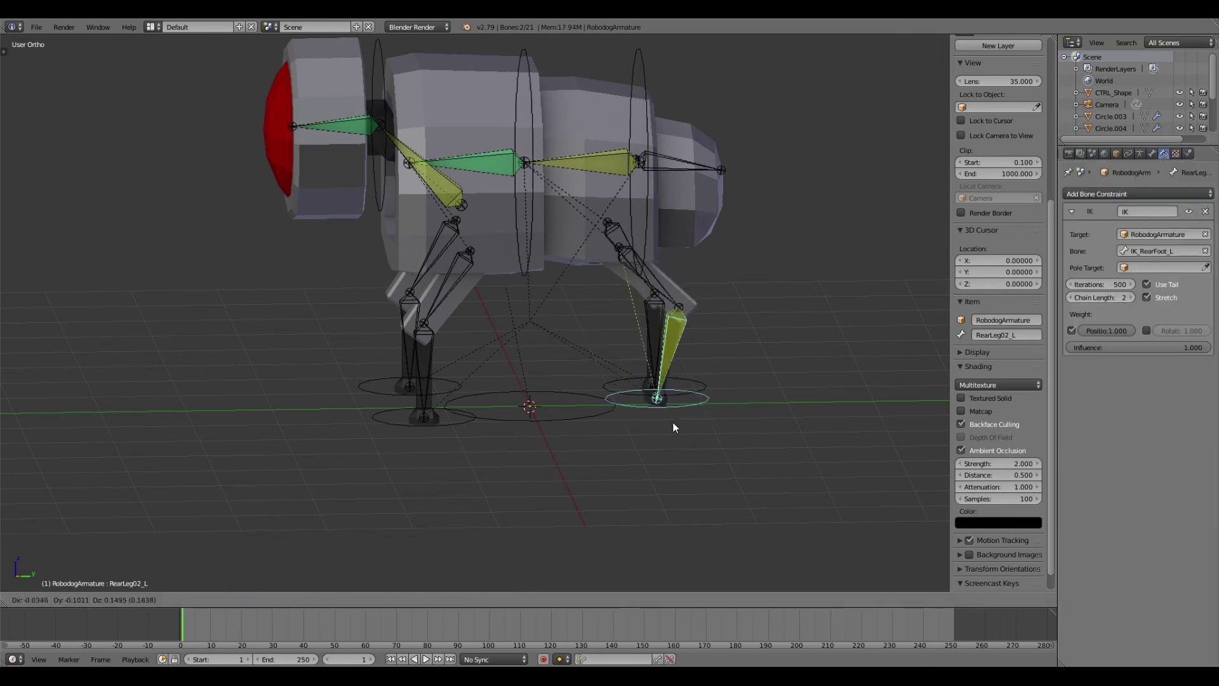
# Add IK from both front lower legs to their foot control circles.
pyautogui.rightClick(414, 414)
pyautogui.keyDown('shift'); pyautogui.moveTo(414, 414); pyautogui.dragTo(559, 381, button='middle'); pyautogui.keyUp('shift')
pyautogui.keyDown('shift'); pyautogui.rightClick(571, 331); pyautogui.keyUp('shift')
pyautogui.hotkey('shift', 'i')
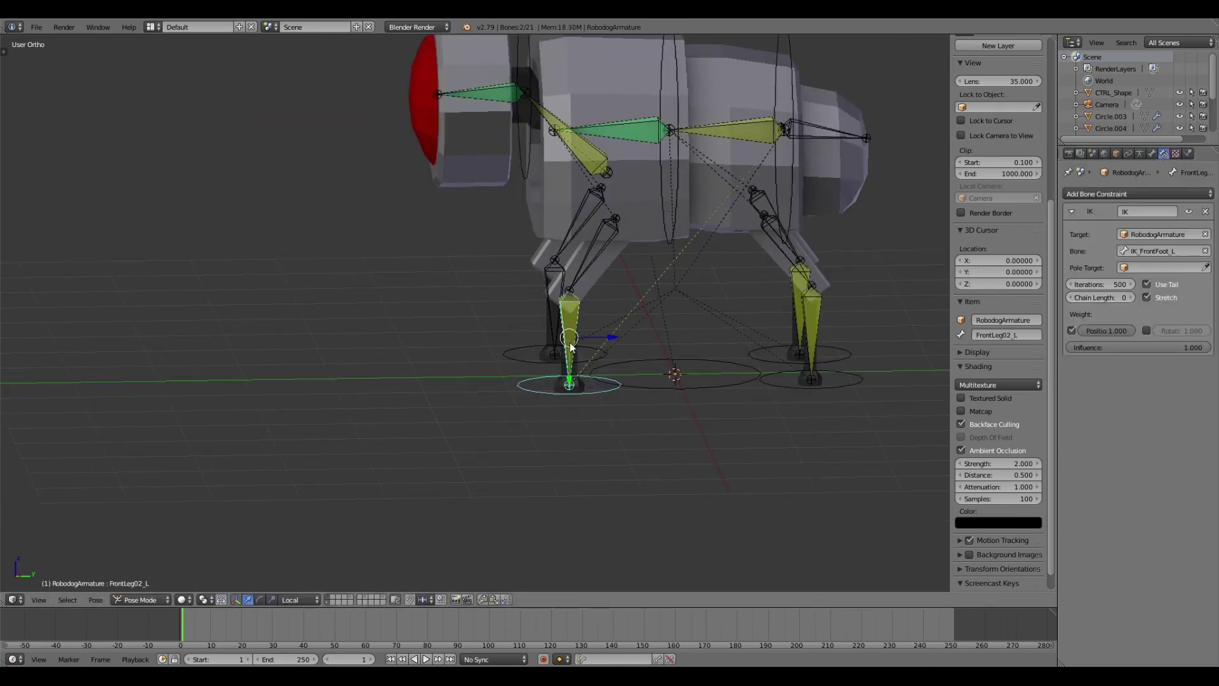
pyautogui.rightClick(554, 354)
pyautogui.keyDown('shift'); pyautogui.rightClick(554, 283); pyautogui.keyUp('shift')
pyautogui.hotkey('shift', 'i')
# Test the front leg IK by moving a foot control, then cancel and deselect all.
pyautogui.scroll(-3, 571, 381)
pyautogui.rightClick(559, 435)
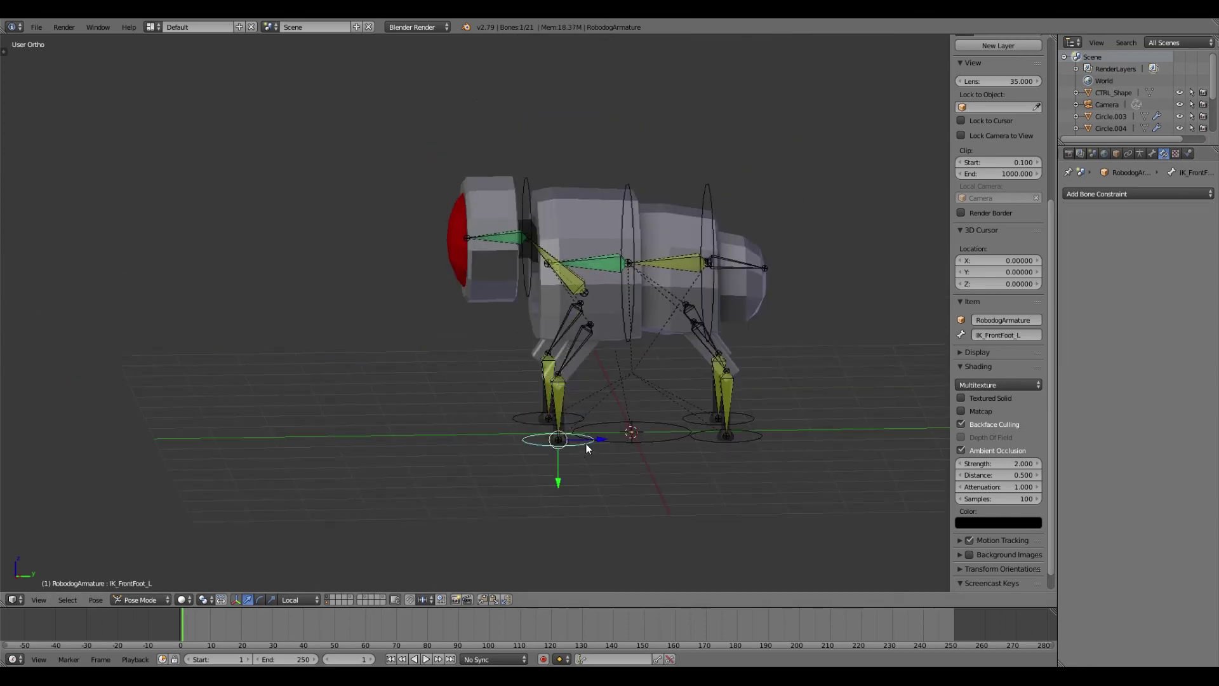
pyautogui.press('g')
pyautogui.press('Escape')
pyautogui.press('a')
pyautogui.moveTo(621, 380)
pyautogui.mouseDown(button='middle')
pyautogui.moveTo(643, 412)
pyautogui.moveTo(540, 395)
pyautogui.moveTo(773, 393)
pyautogui.moveTo(676, 388)
pyautogui.mouseUp(button='middle')
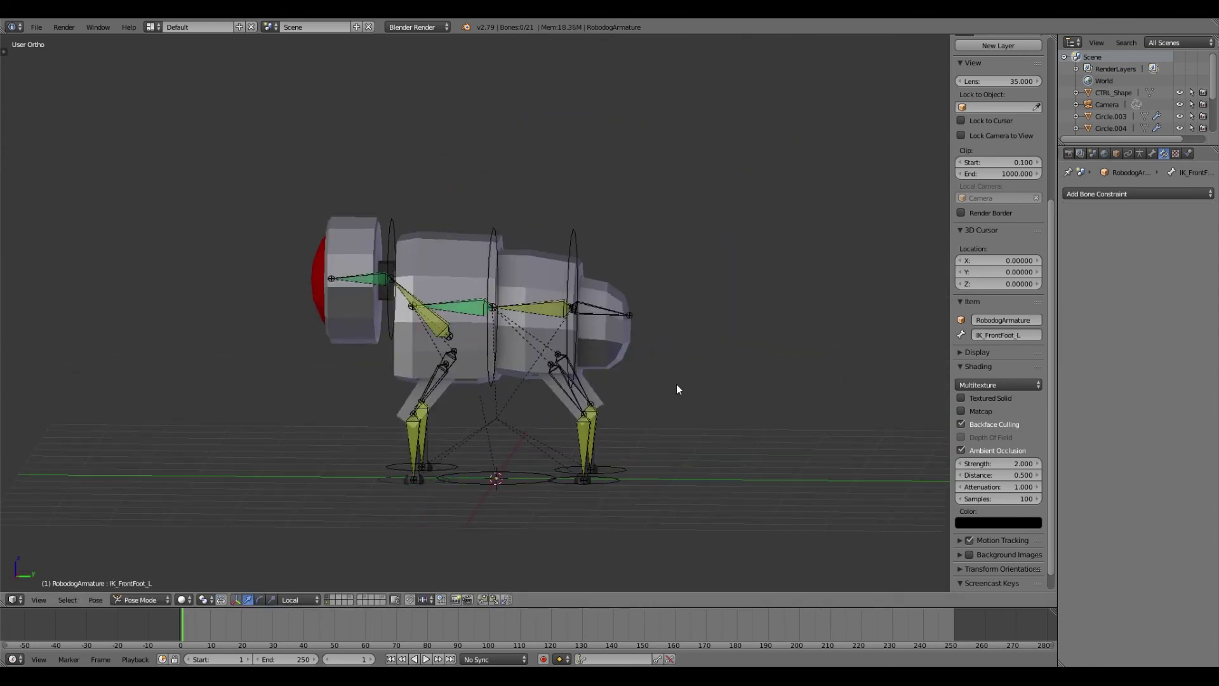
# In Edit Mode, extrude a new Tail.001 bone from the tail tip, behind the tail.
pyautogui.rightClick(596, 310)
pyautogui.press('Tab')
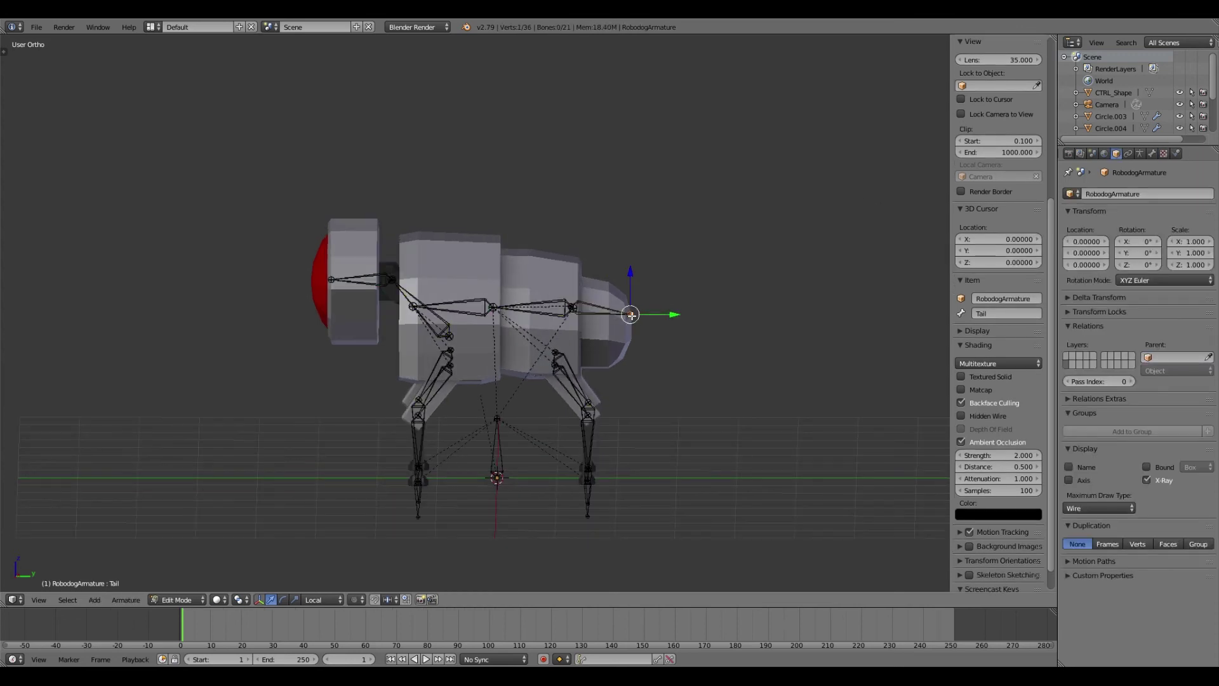
pyautogui.press('KP_3')
pyautogui.press('e')
pyautogui.click(800, 283)
# Parent Tail.001 to IK_LowerBack with Keep Offset, then return to Pose Mode.
pyautogui.hotkey('ctrl', 'Tab')
pyautogui.keyDown('alt'); pyautogui.rightClick(573, 227); pyautogui.keyUp('alt')
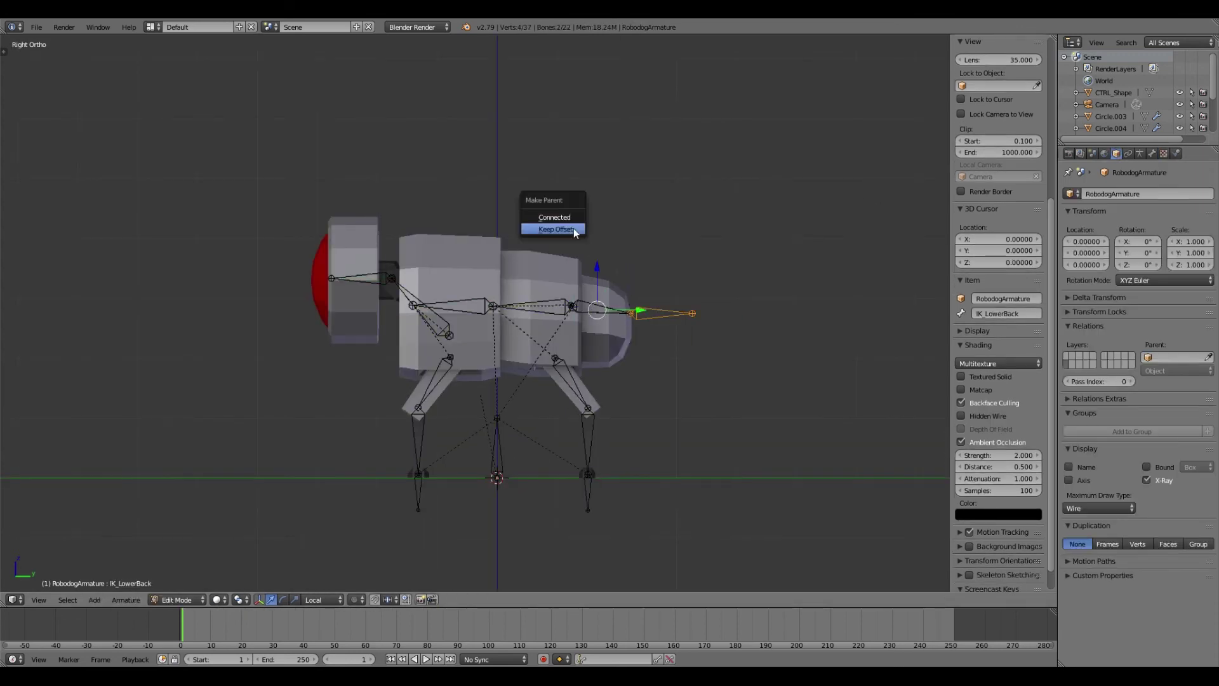
pyautogui.click(573, 228)
pyautogui.press('r')
pyautogui.press('Escape')
# Add an IK constraint so the Tail bone follows Tail.001.
pyautogui.rightClick(666, 313)
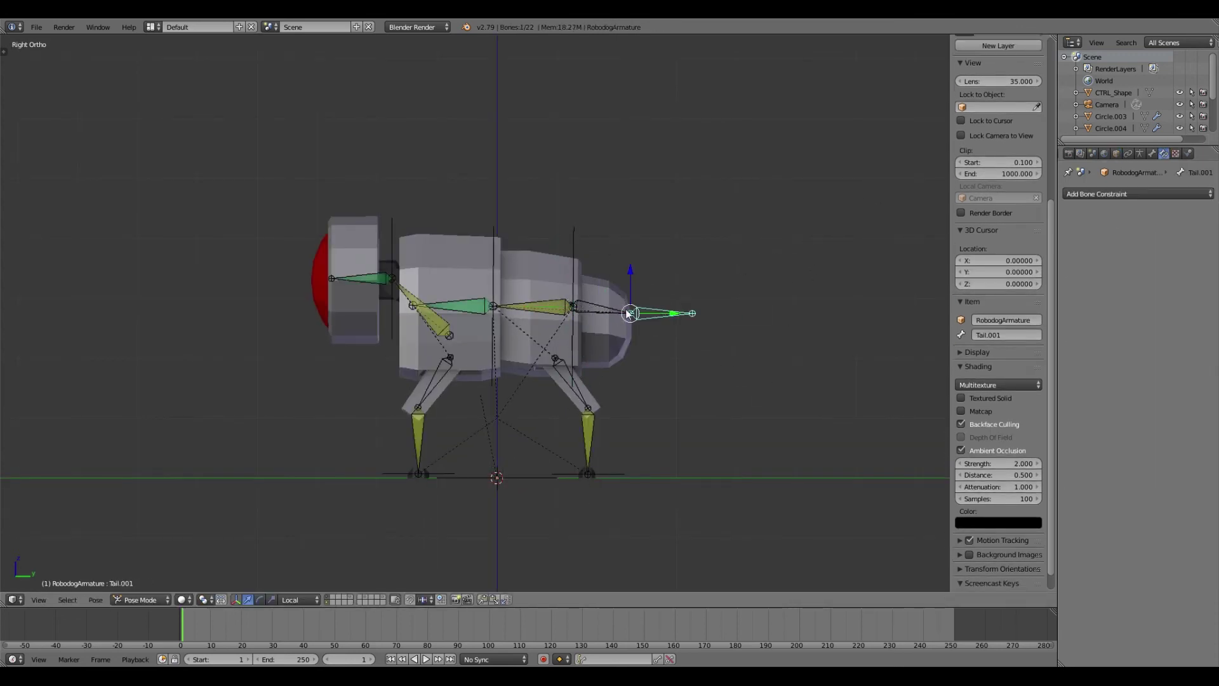
pyautogui.keyDown('shift'); pyautogui.rightClick(606, 309); pyautogui.keyUp('shift')
pyautogui.hotkey('shift', 'i')
# Set Tail.001's bone custom shape to CTRL_Shape.
pyautogui.rightClick(669, 314)
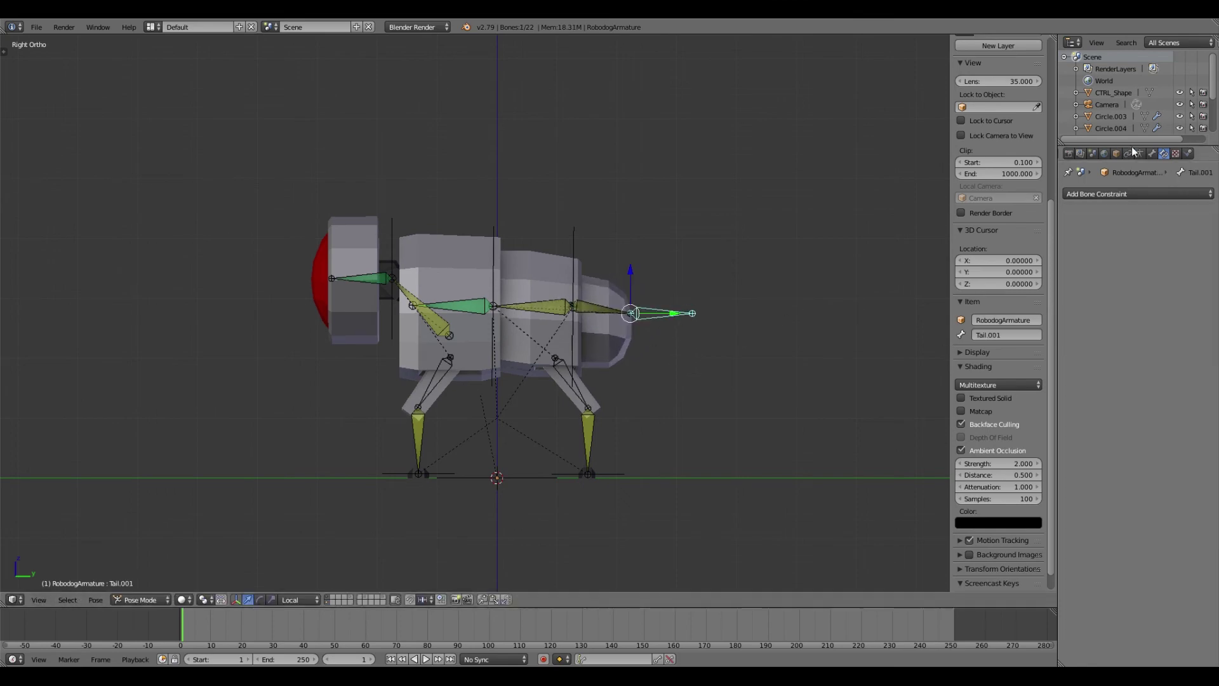
pyautogui.click(1152, 153)
pyautogui.scroll(-1, 1125, 607)
pyautogui.click(1168, 613)
pyautogui.click(1148, 536)
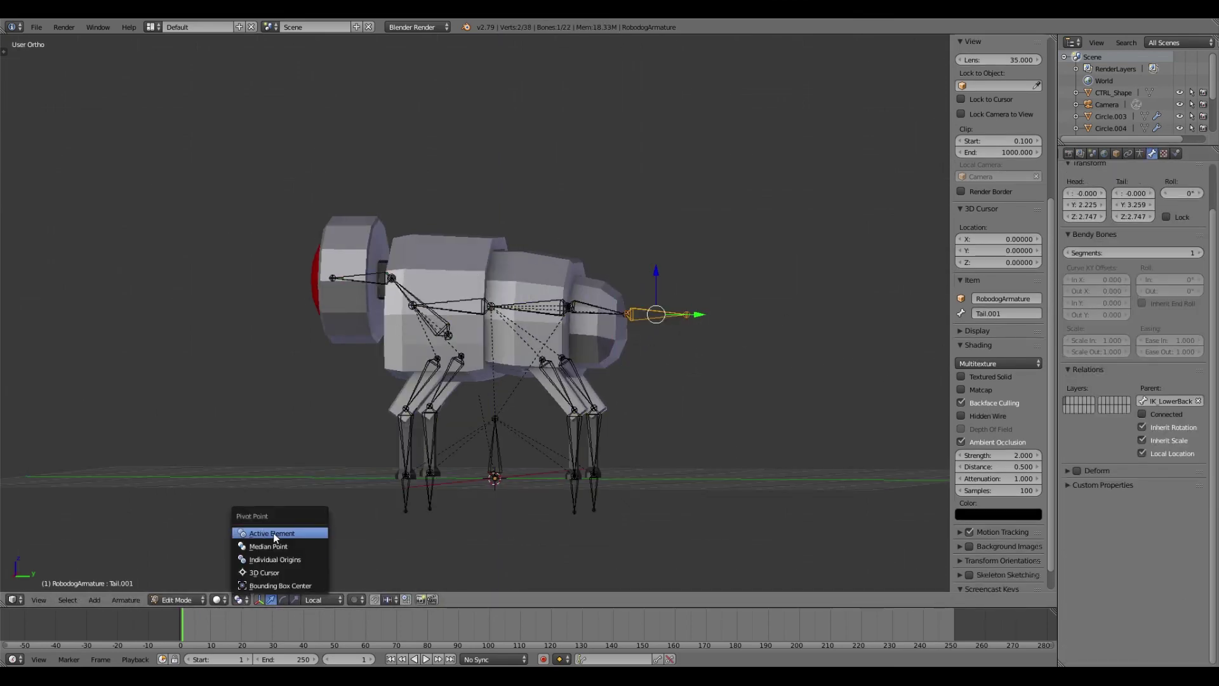
# Orbit around the rig and test-rotate the back control on Z, ending on Neck.001.
pyautogui.moveTo(273, 532); pyautogui.dragTo(792, 394, button='middle')
pyautogui.press('KP_3')
pyautogui.moveTo(574, 235); pyautogui.dragTo(741, 343, button='middle')
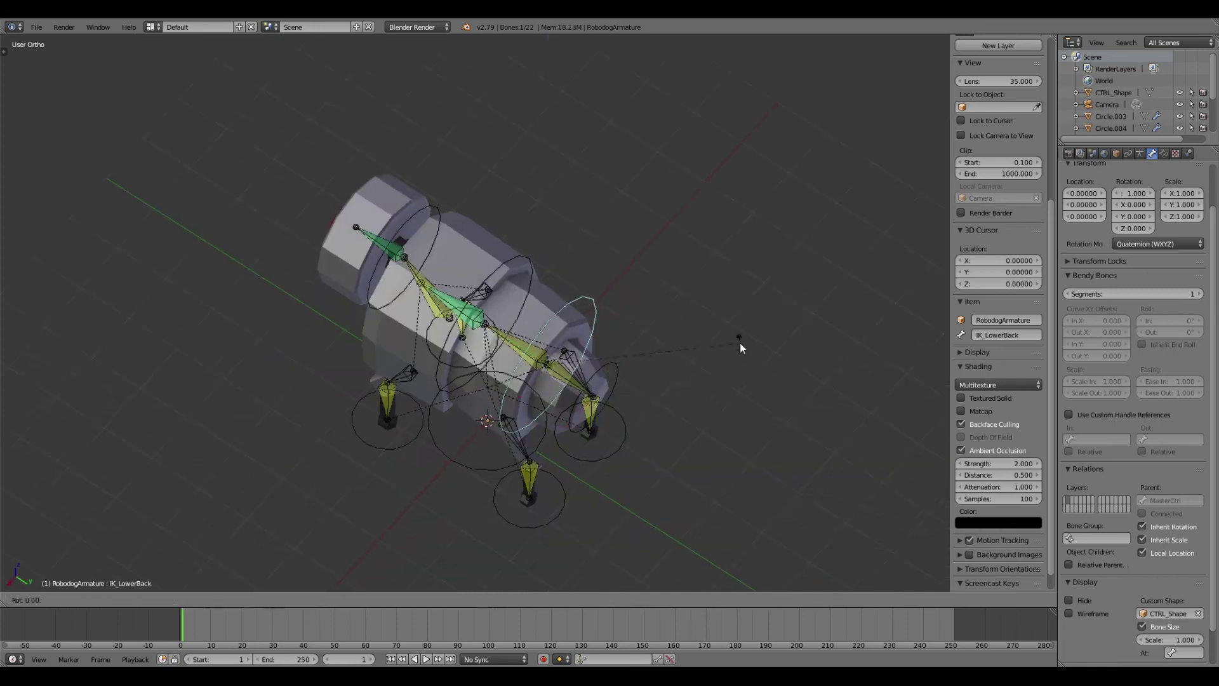
pyautogui.rightClick(502, 299)
pyautogui.press('r')
pyautogui.press('z')
pyautogui.click(706, 234)
pyautogui.moveTo(484, 198); pyautogui.dragTo(596, 256, button='middle')
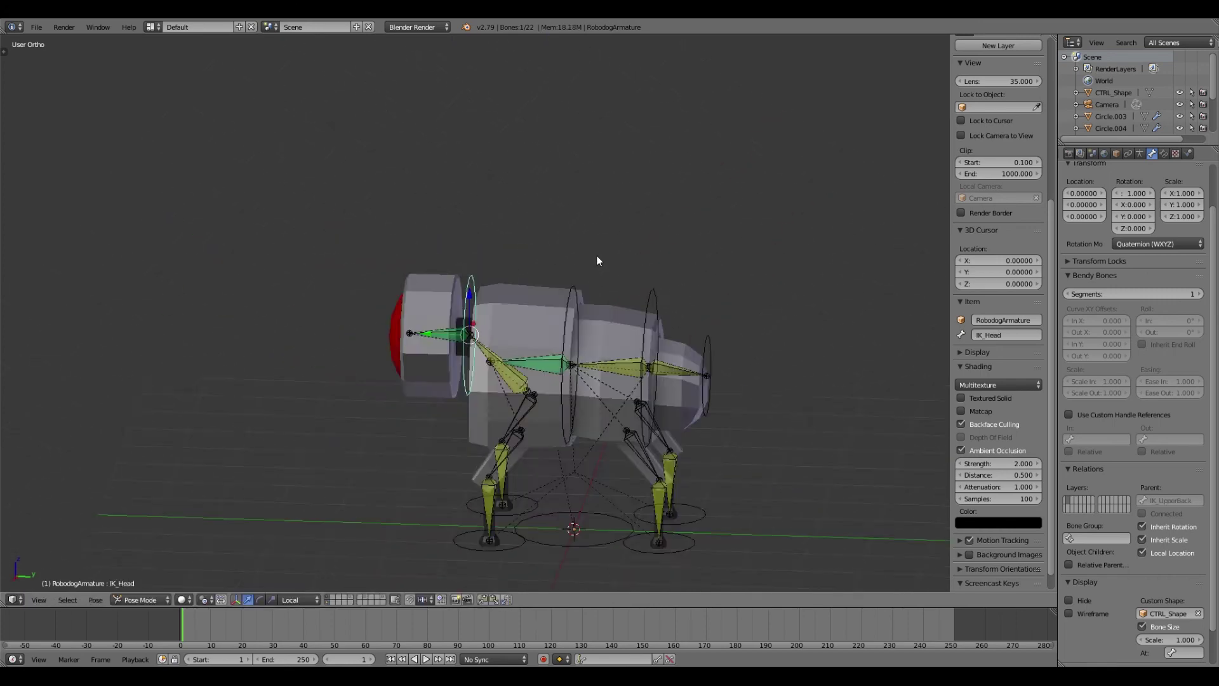
pyautogui.rightClick(531, 383)
# Set Neck.001's bone custom shape to the Circle.005 ring.
pyautogui.scroll(4, 558, 390)
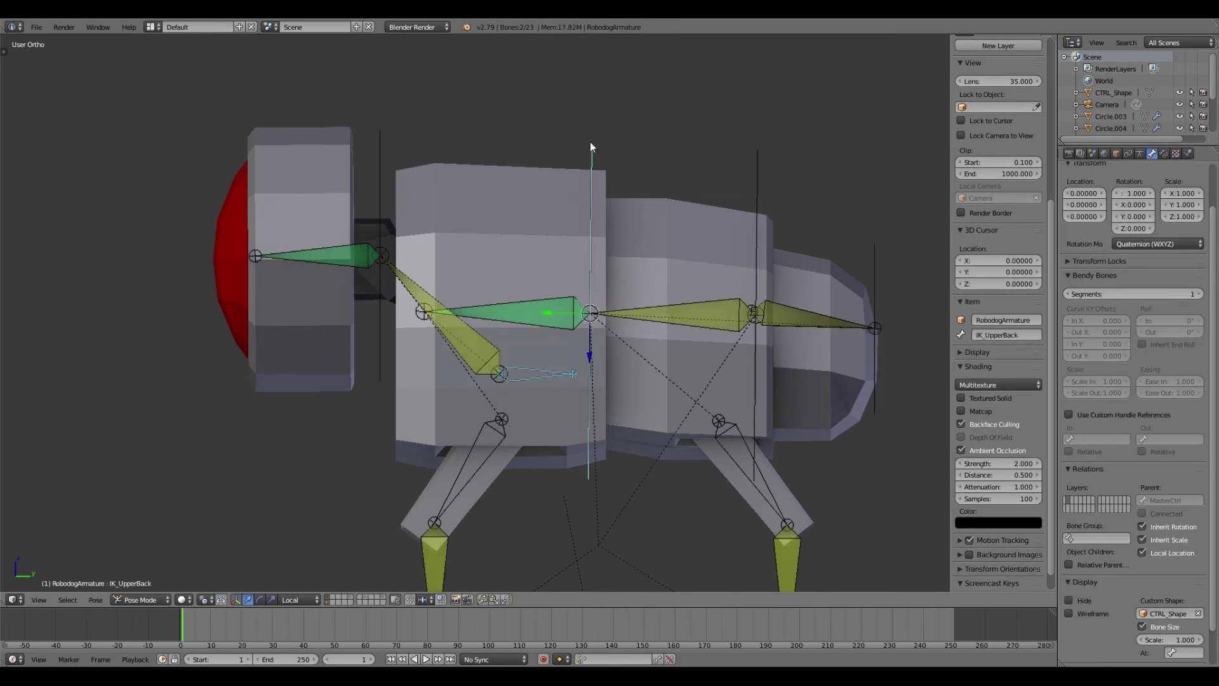
pyautogui.click(1162, 613)
pyautogui.click(1135, 524)
pyautogui.moveTo(593, 436); pyautogui.dragTo(698, 381, button='middle')
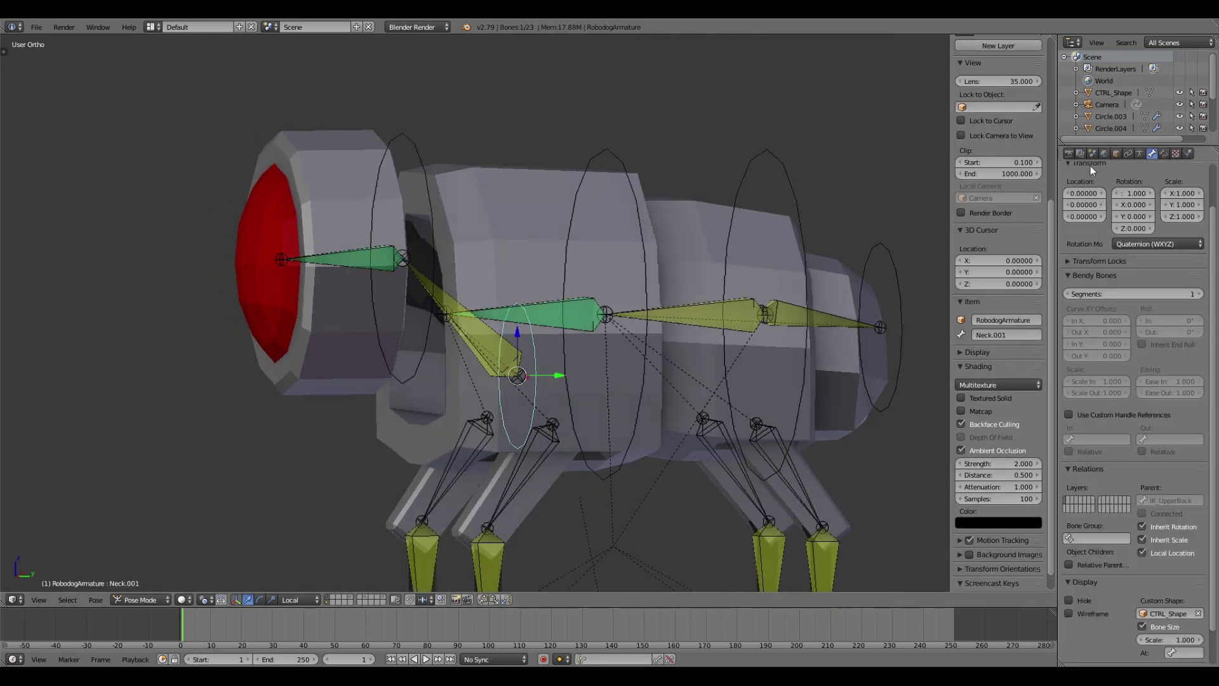
# Rename the armature object to 'IK_NackBase'.
pyautogui.click(1116, 153)
pyautogui.doubleClick(1155, 187)
pyautogui.write('IK_NackBase')
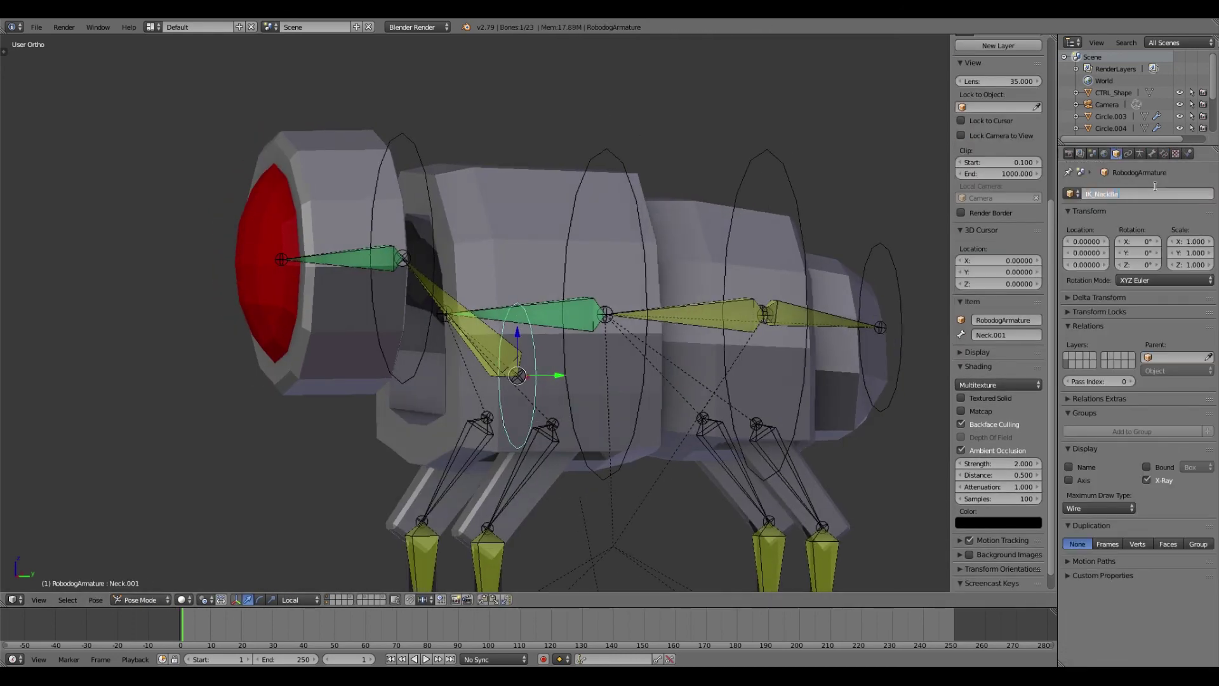
pyautogui.press('Return')
pyautogui.rightClick(486, 336)
pyautogui.click(1152, 153)
pyautogui.click(1145, 193)
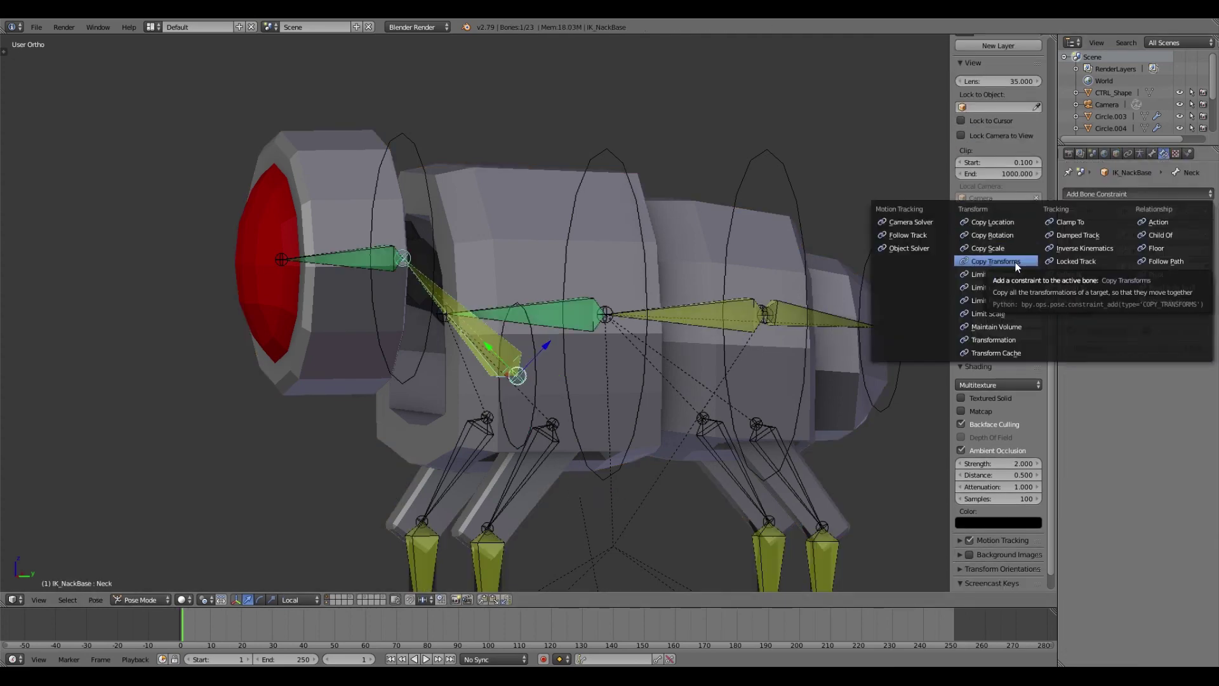
# Add a Child Of constraint to the Neck bone targeting the armature.
pyautogui.click(1171, 227)
pyautogui.click(1169, 390)
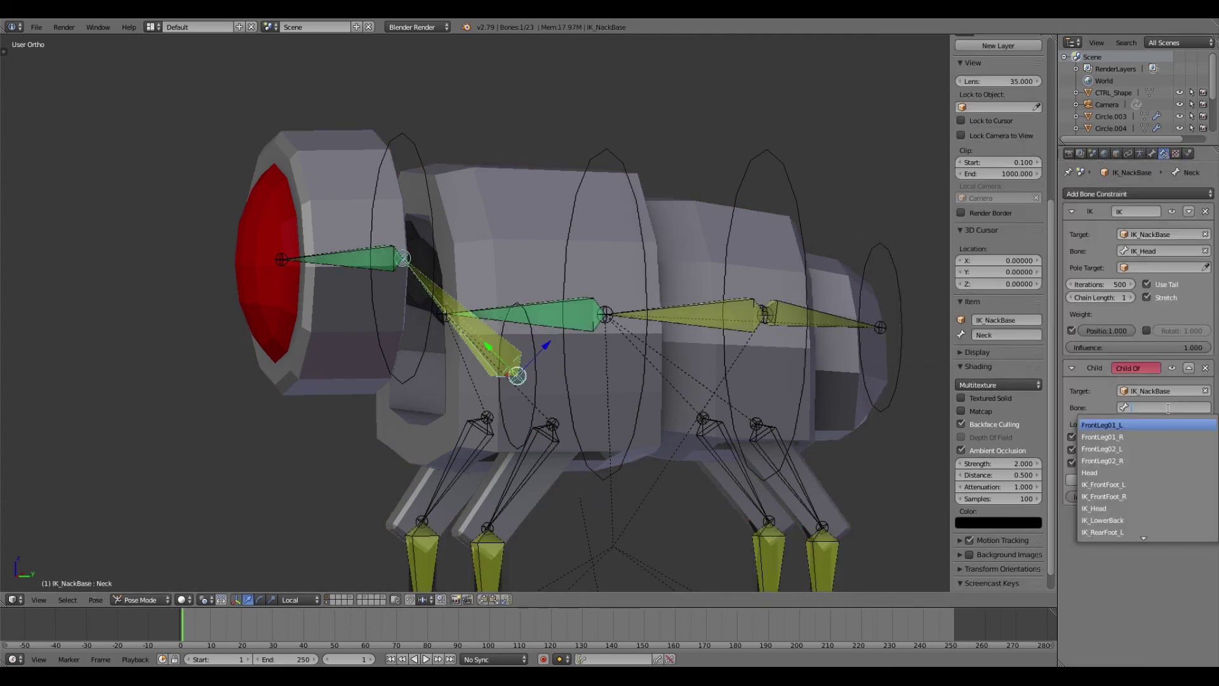
pyautogui.click(1206, 390)
pyautogui.click(776, 151)
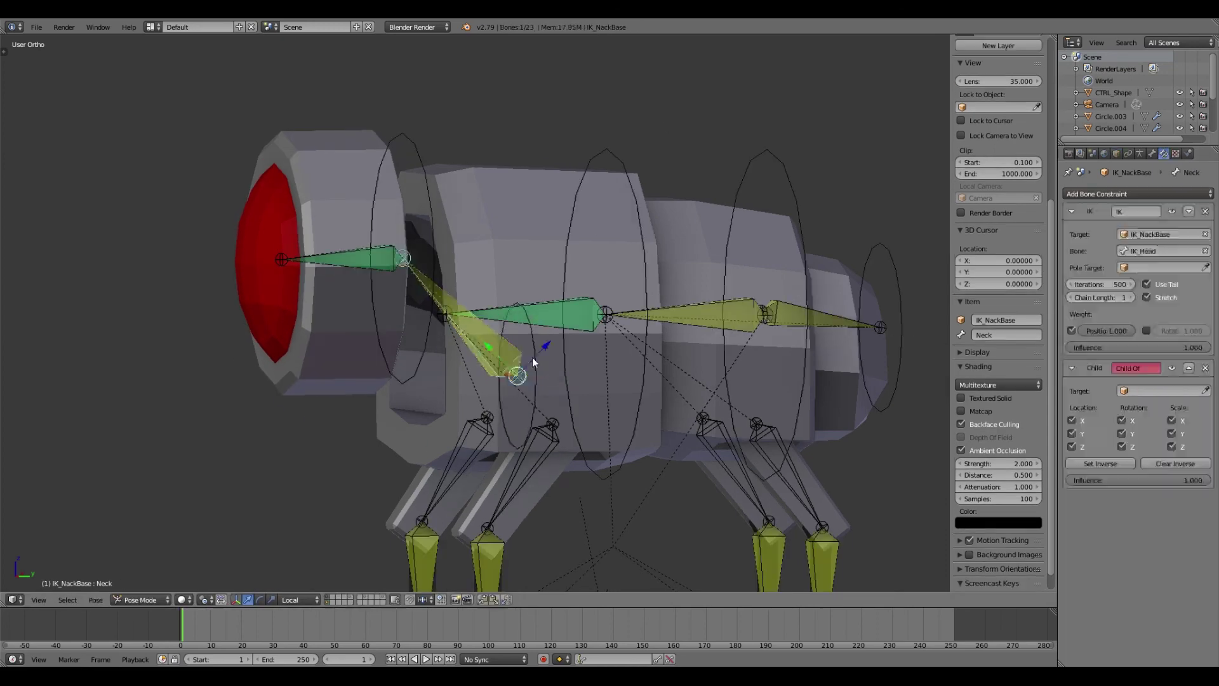
# Rename the Neck.001 bone to 'IK_NeckBase'.
pyautogui.rightClick(532, 357)
pyautogui.click(1153, 153)
pyautogui.doubleClick(1141, 194)
pyautogui.write('IK_NeckBase')
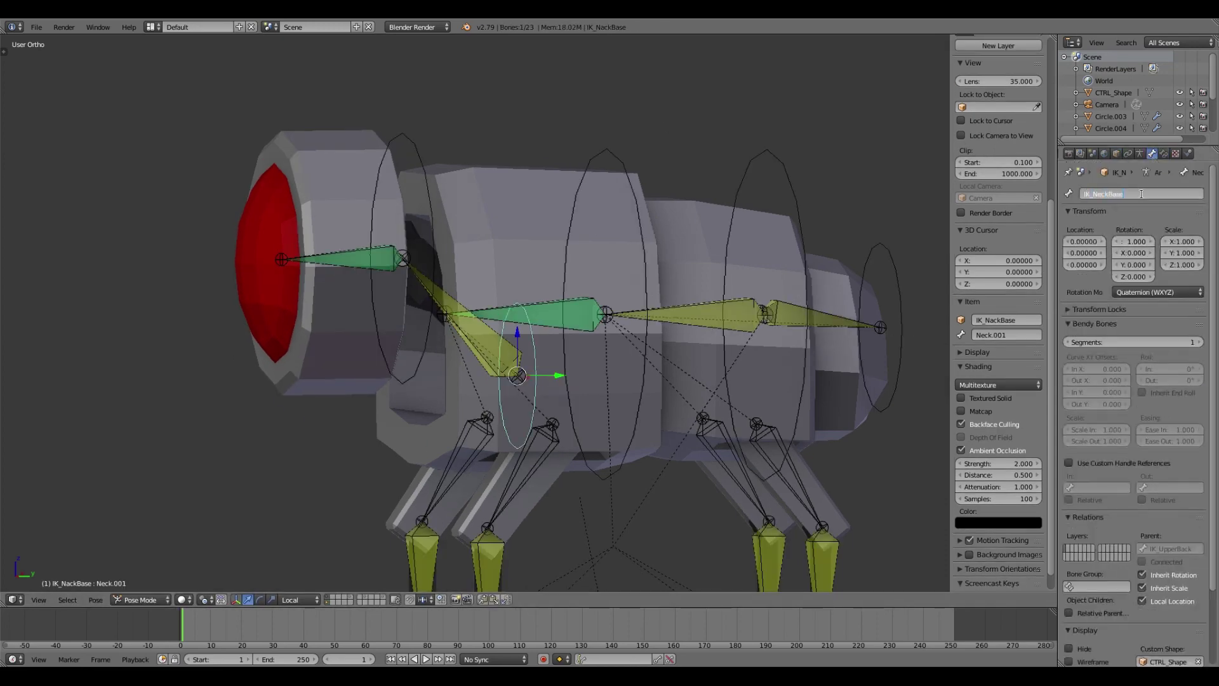
pyautogui.press('Return')
# Rename the armature object to 'Robodog_Armature'.
pyautogui.click(1116, 153)
pyautogui.doubleClick(1124, 194)
pyautogui.write('dog_Armature')
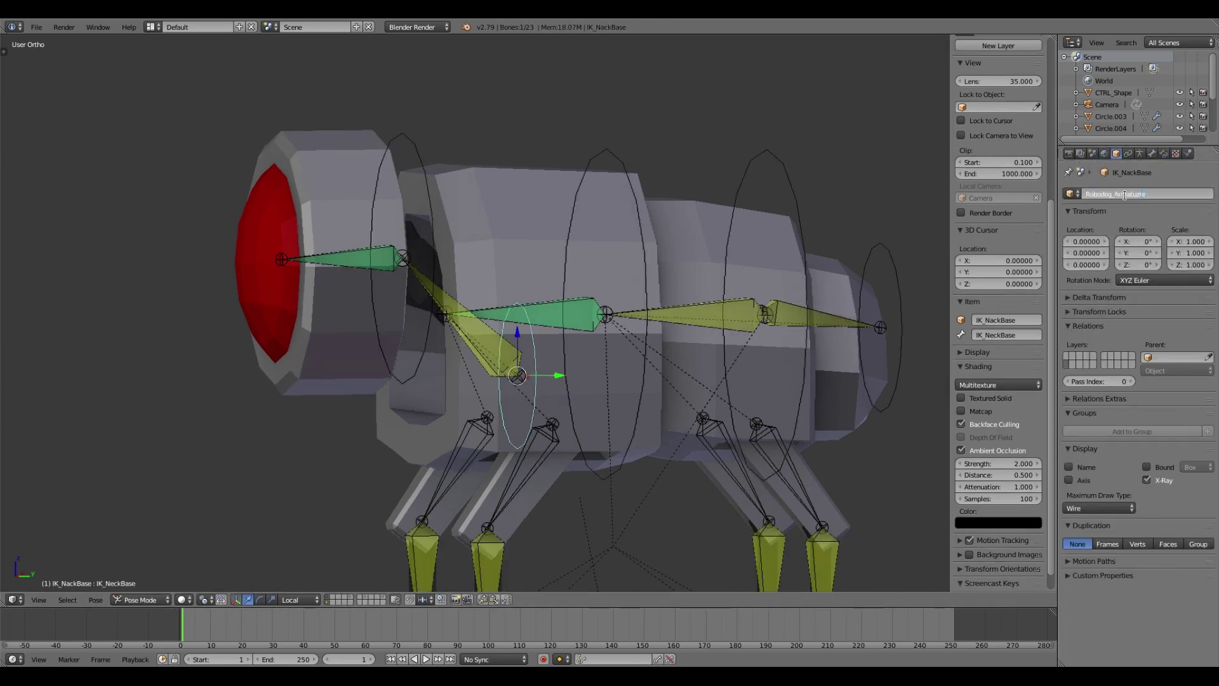
pyautogui.press('Return')
# Set the Neck's Child Of constraint bone target to IK_NeckBase.
pyautogui.rightClick(368, 256)
pyautogui.click(1163, 153)
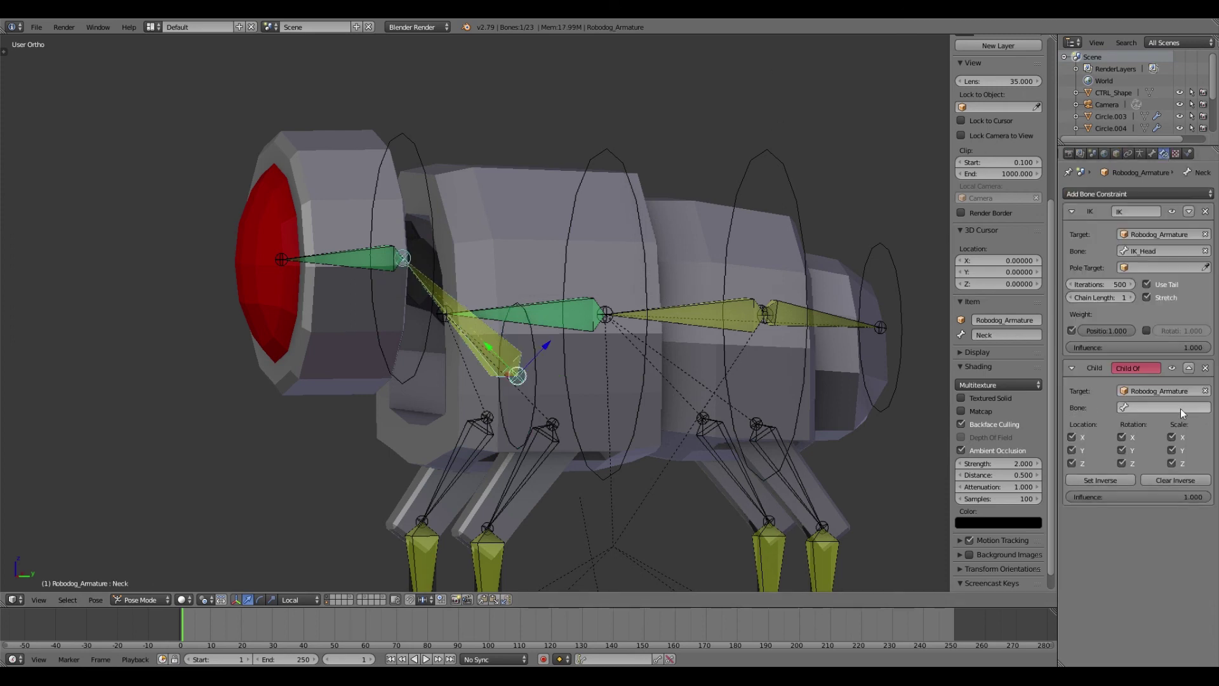
pyautogui.click(1162, 407)
pyautogui.click(1137, 449)
pyautogui.click(1134, 480)
pyautogui.scroll(-2, 557, 346)
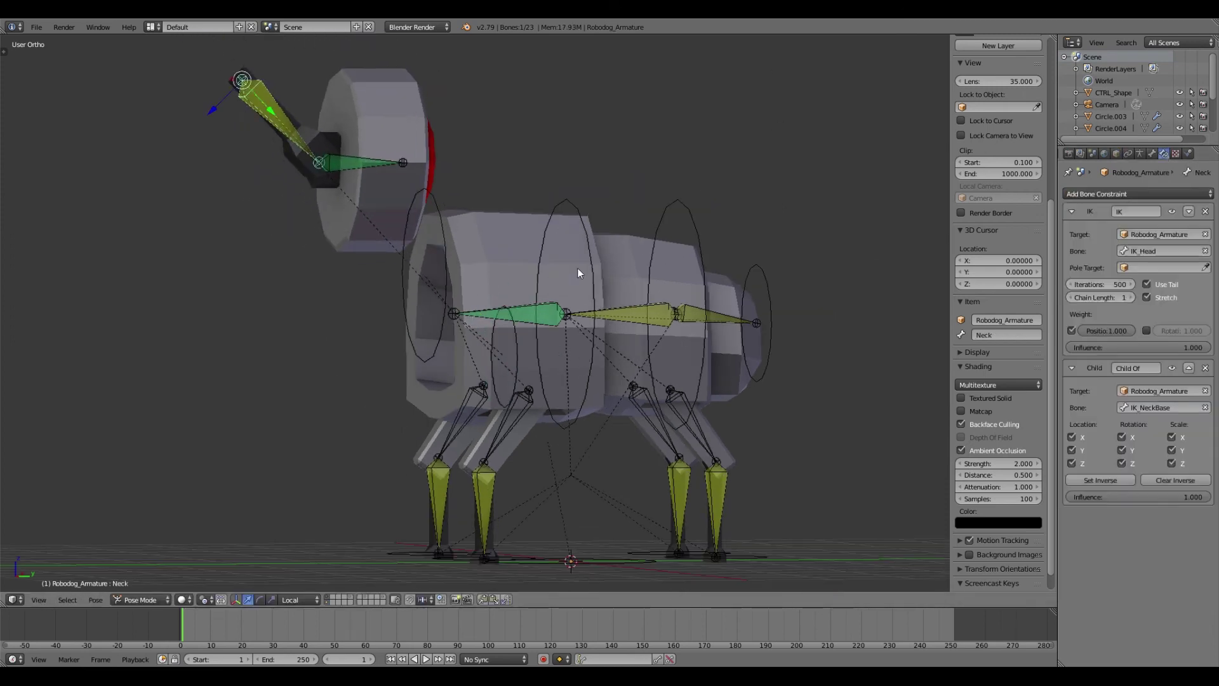
# Clear the inverse on the Neck bone's Child Of constraint.
pyautogui.click(1152, 155)
pyautogui.scroll(-3, 1136, 317)
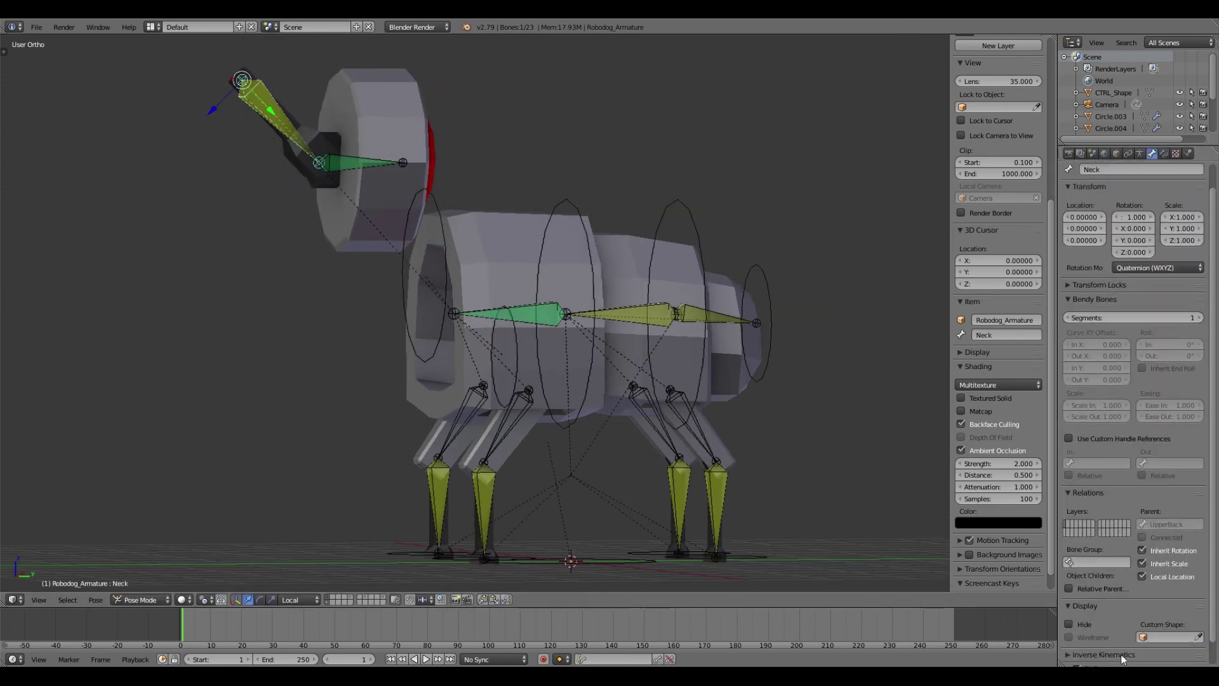
pyautogui.rightClick(504, 333)
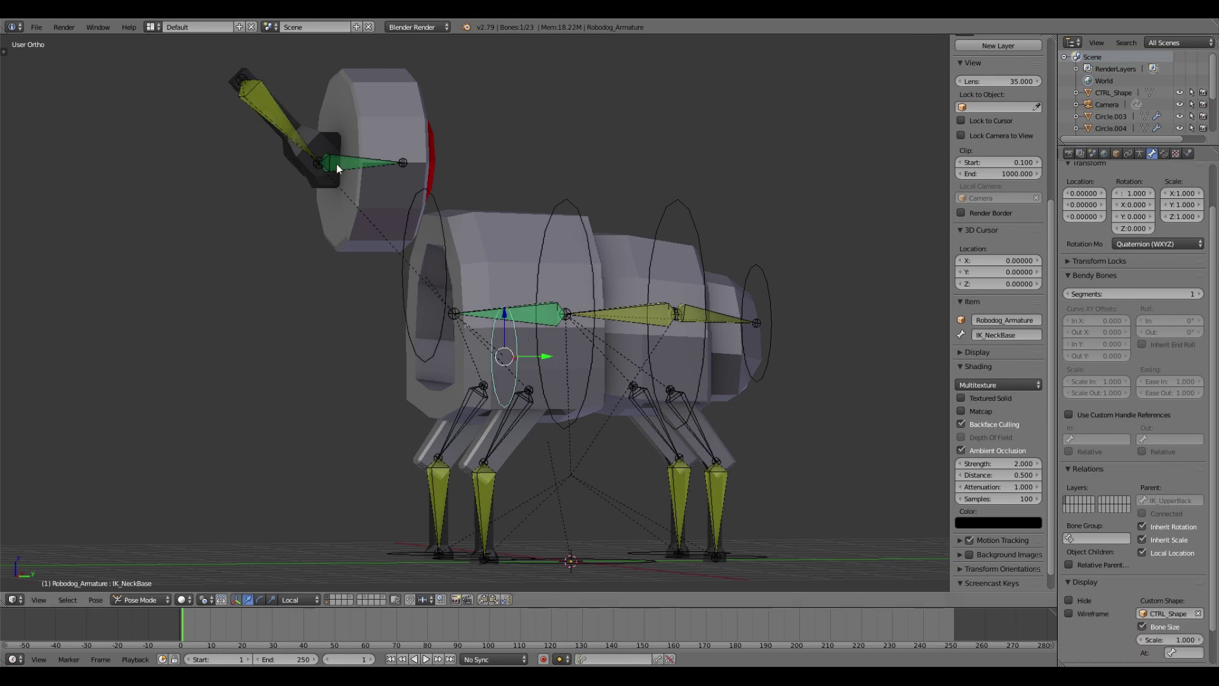
pyautogui.rightClick(355, 163)
pyautogui.click(1163, 153)
pyautogui.click(1175, 481)
# Undo neck pose changes back to the forward-pointing neck and view the rig side-on.
pyautogui.rightClick(517, 333)
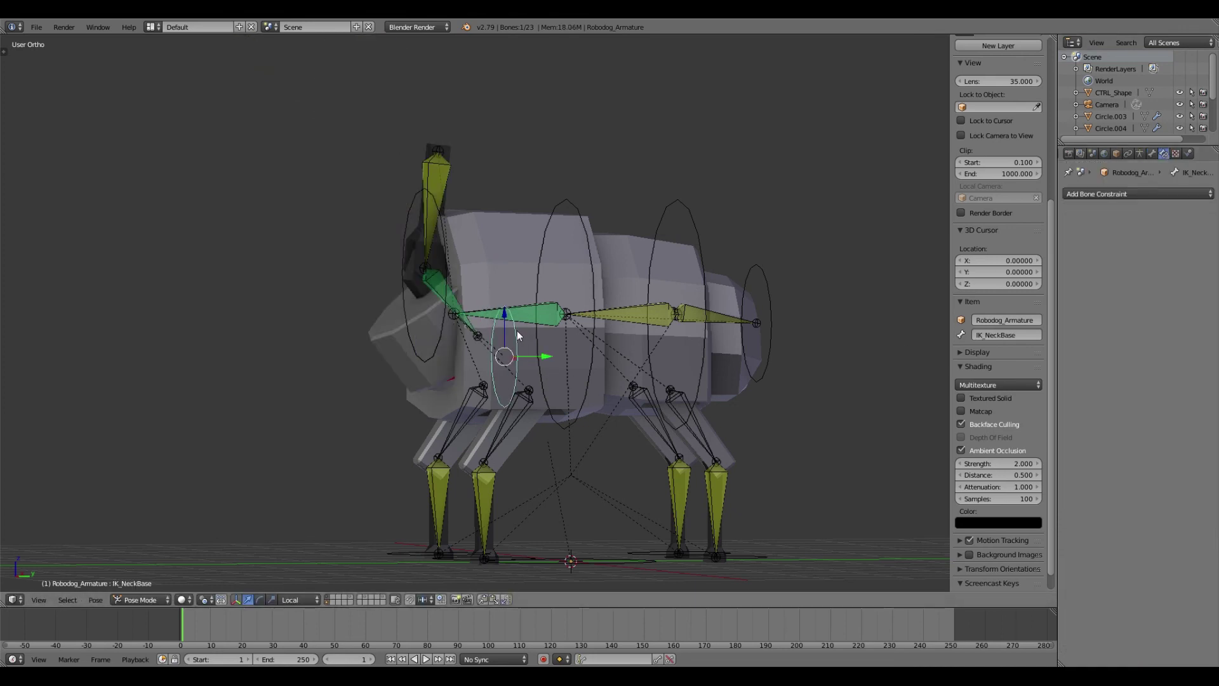
pyautogui.hotkey('ctrl', 'z')
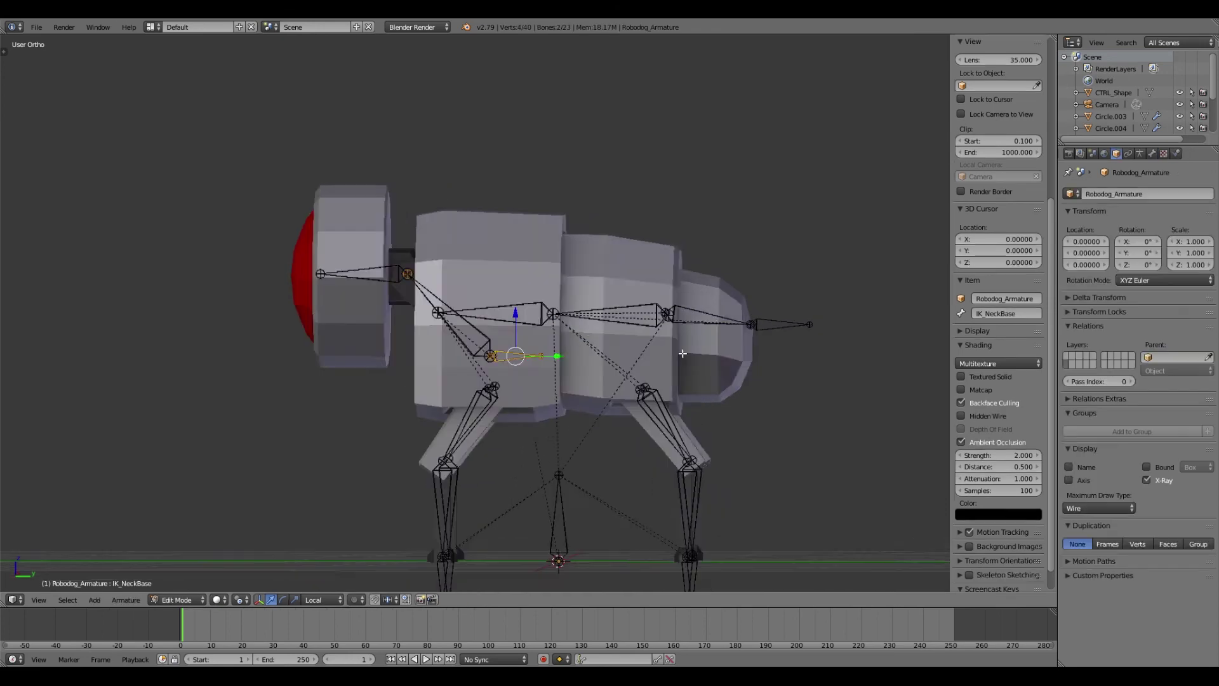
pyautogui.hotkey('ctrl', 'z')
pyautogui.hotkey('ctrl', 'z')
pyautogui.hotkey('ctrl', 'z')
pyautogui.scroll(2, 494, 351)
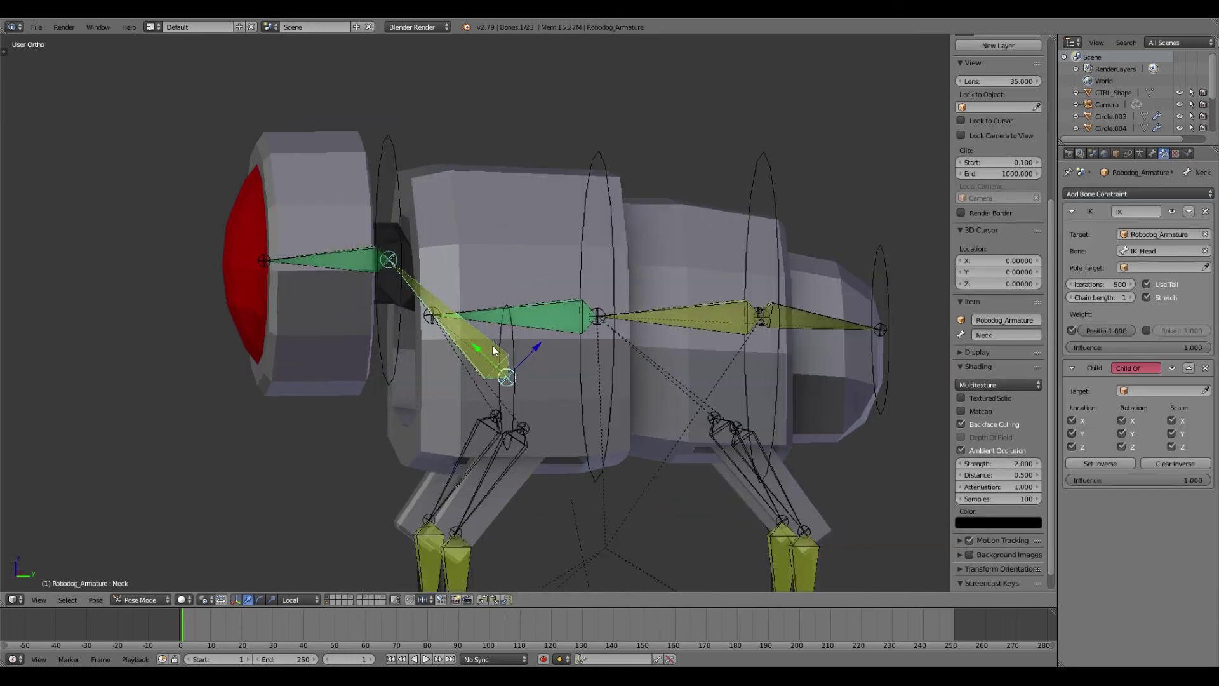
pyautogui.moveTo(711, 386)
pyautogui.mouseDown(button='middle')
pyautogui.moveTo(673, 391)
pyautogui.moveTo(513, 340)
pyautogui.mouseUp(button='middle')
# Inspect the Neck bone's properties in Edit Mode, then select IK_NeckBase in Pose Mode.
pyautogui.press('Tab')
pyautogui.rightClick(512, 343)
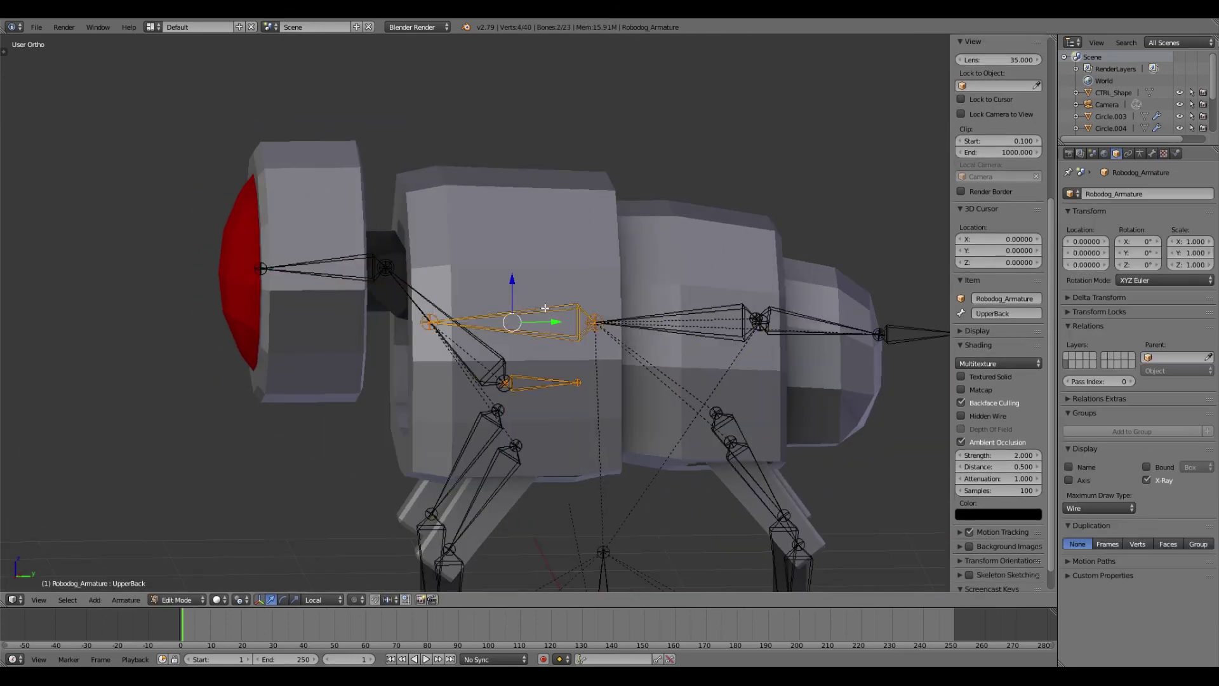
pyautogui.rightClick(511, 350)
pyautogui.click(516, 396)
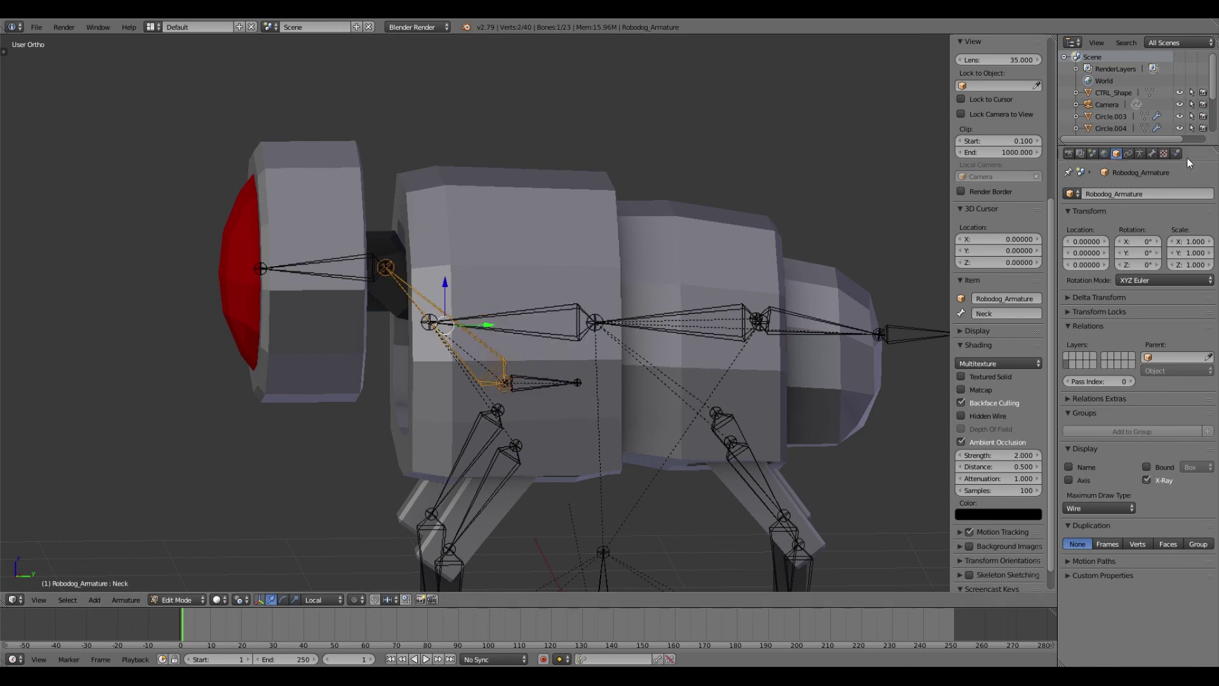
pyautogui.click(1153, 154)
pyautogui.press('Tab')
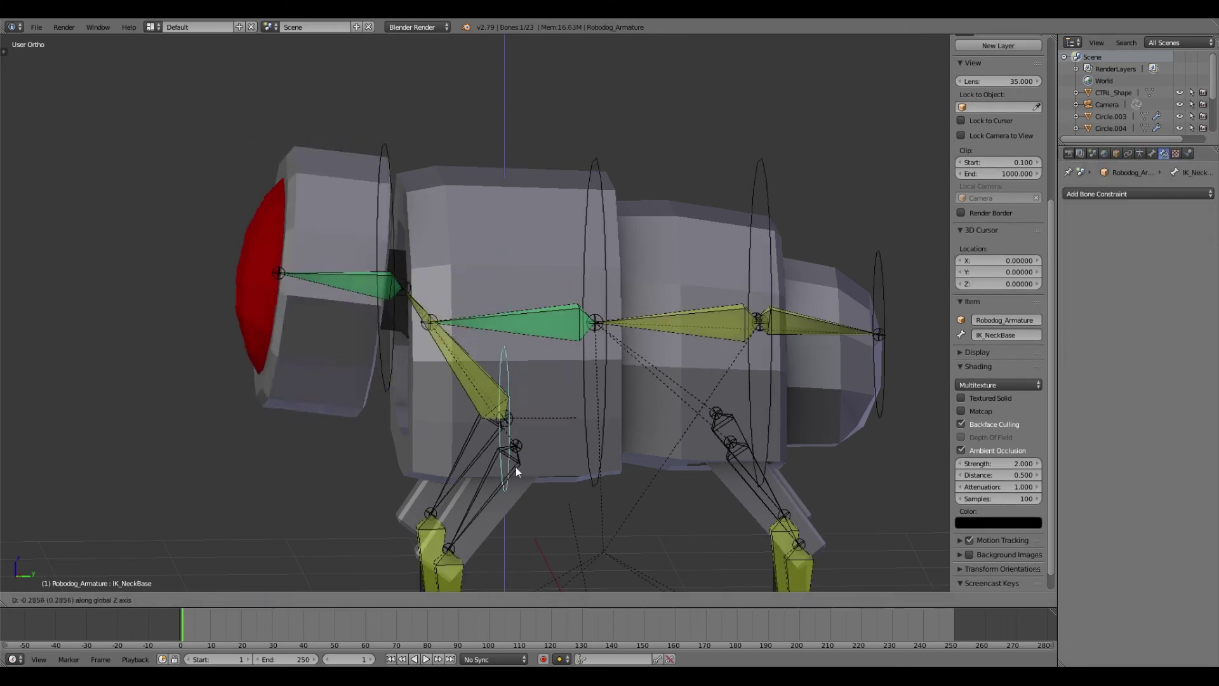
pyautogui.rightClick(387, 159)
pyautogui.rightClick(504, 330)
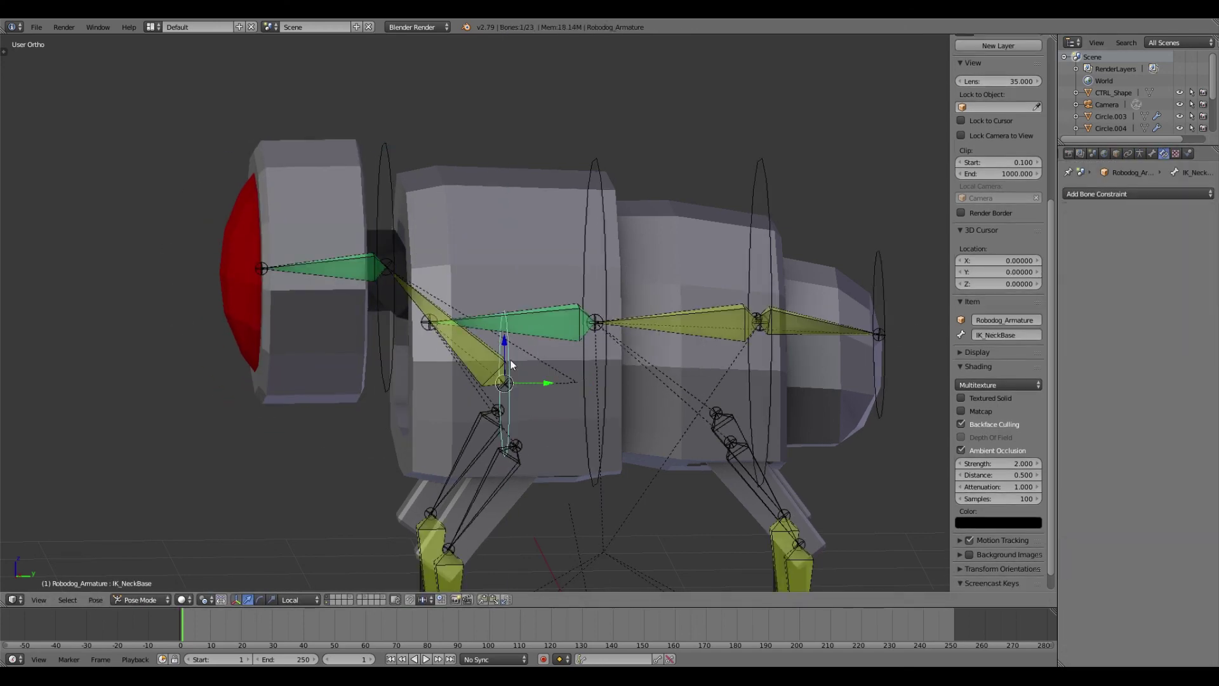
# Lower the IK_NeckBase control along Z to test the neck bend.
pyautogui.press('g')
pyautogui.press('z')
pyautogui.click(585, 394)
pyautogui.scroll(-3, 585, 395)
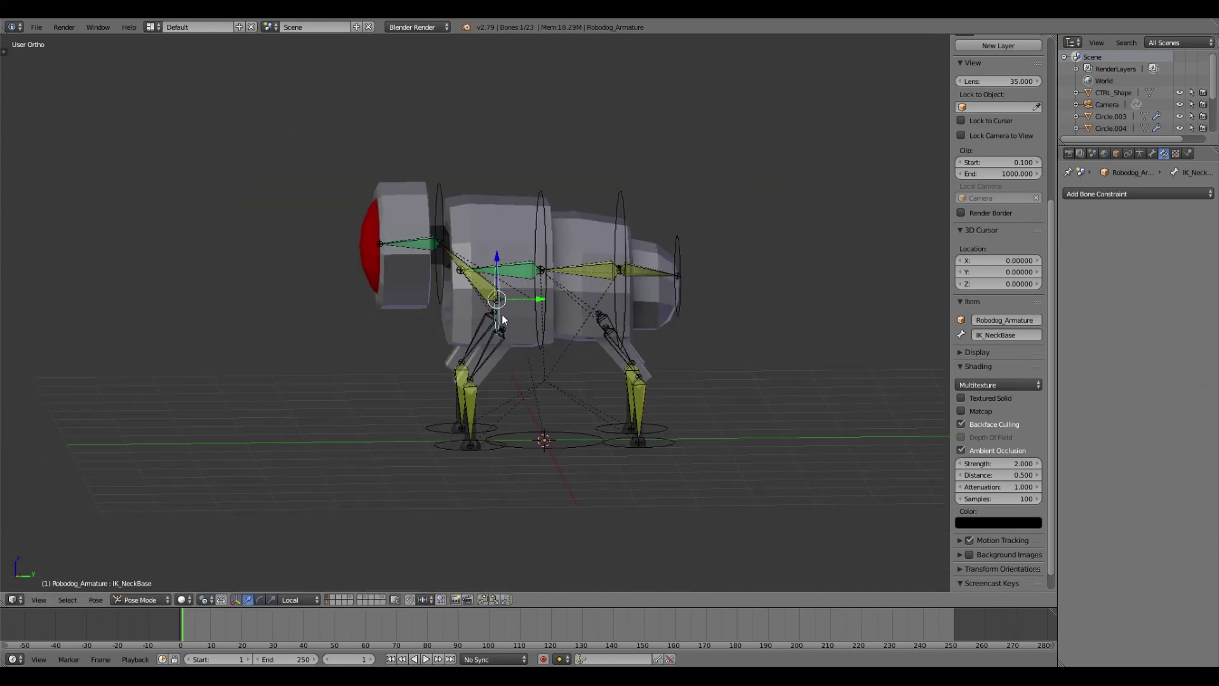
# Show only the control bone layer and save the file, overwriting it.
pyautogui.click(1140, 154)
pyautogui.click(1076, 261)
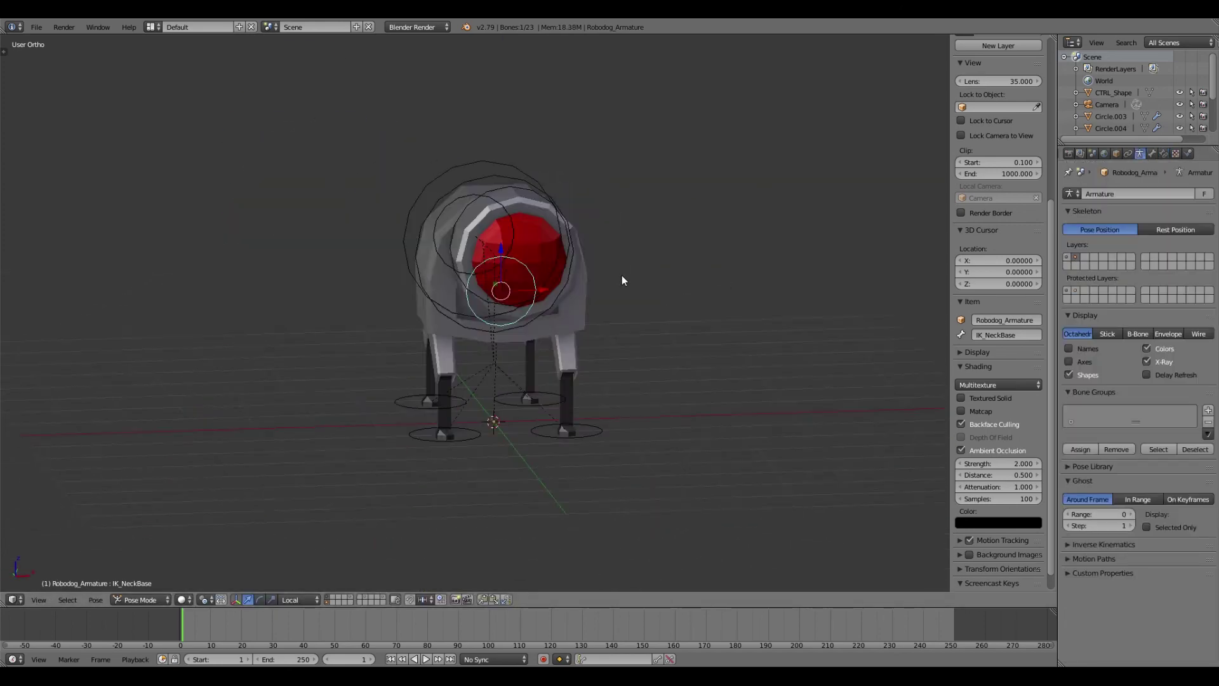
pyautogui.hotkey('ctrl', 's')
pyautogui.moveTo(622, 276); pyautogui.dragTo(508, 447, button='middle')
pyautogui.click(614, 277)
# Test-move the left rear and front foot controls and try the back controls.
pyautogui.rightClick(508, 447)
pyautogui.press('g')
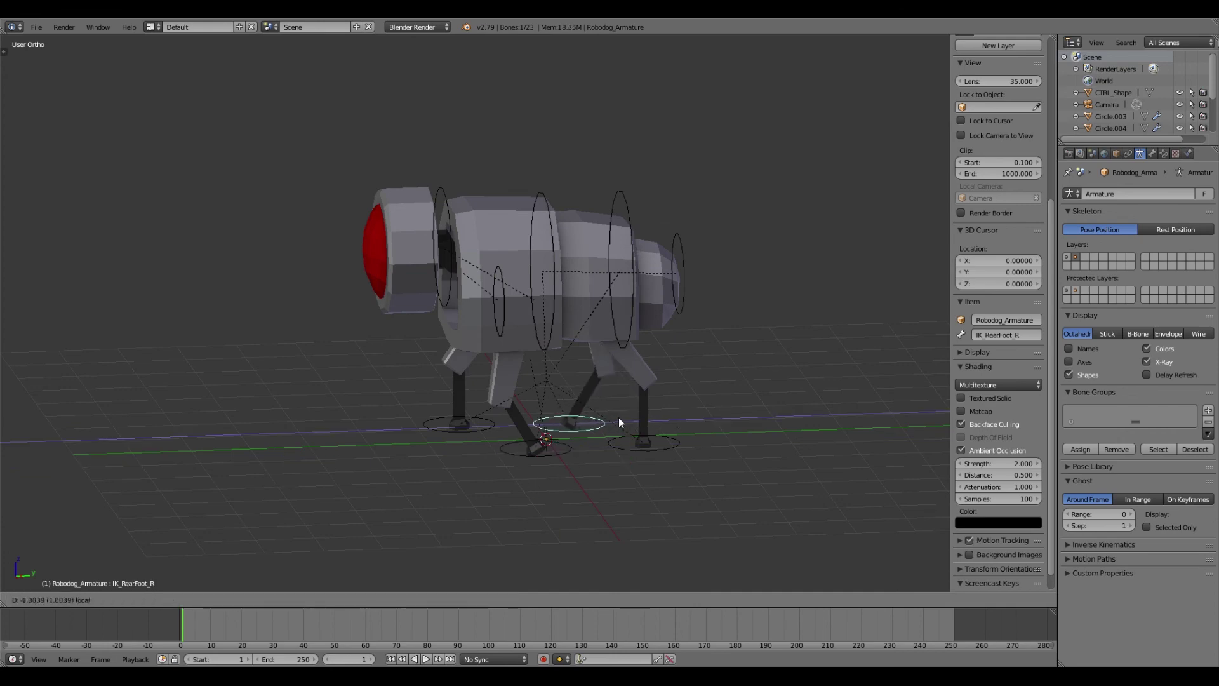
pyautogui.click(703, 437)
pyautogui.rightClick(555, 270)
pyautogui.moveTo(555, 269); pyautogui.dragTo(676, 303, button='middle')
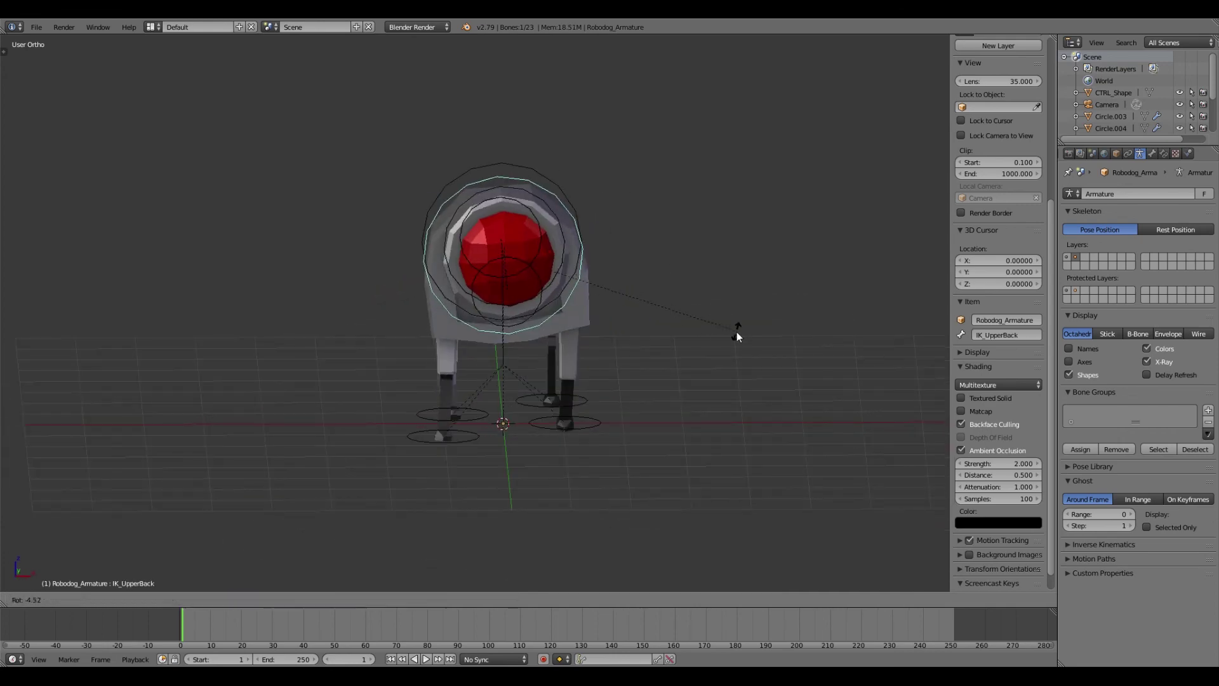
pyautogui.moveTo(746, 341)
pyautogui.mouseDown(button='middle')
pyautogui.moveTo(639, 245)
pyautogui.moveTo(726, 316)
pyautogui.mouseUp(button='middle')
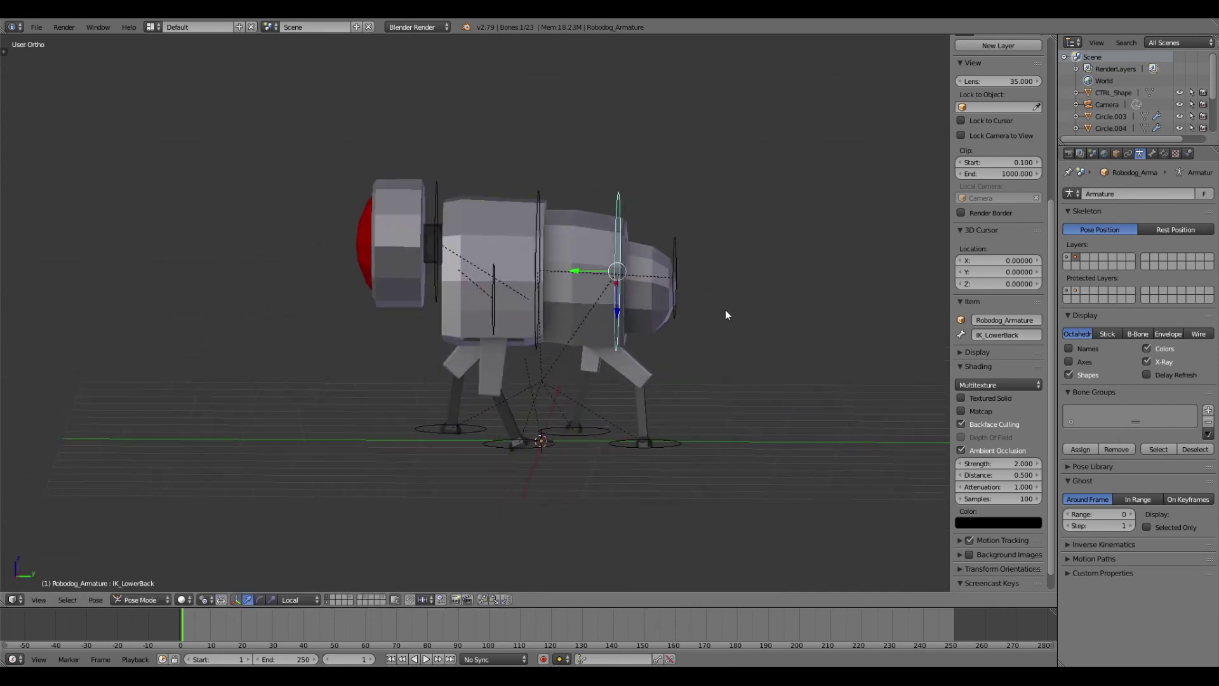
pyautogui.rightClick(538, 442)
pyautogui.press('g')
pyautogui.click(585, 444)
pyautogui.press('KP_3')
pyautogui.rightClick(622, 193)
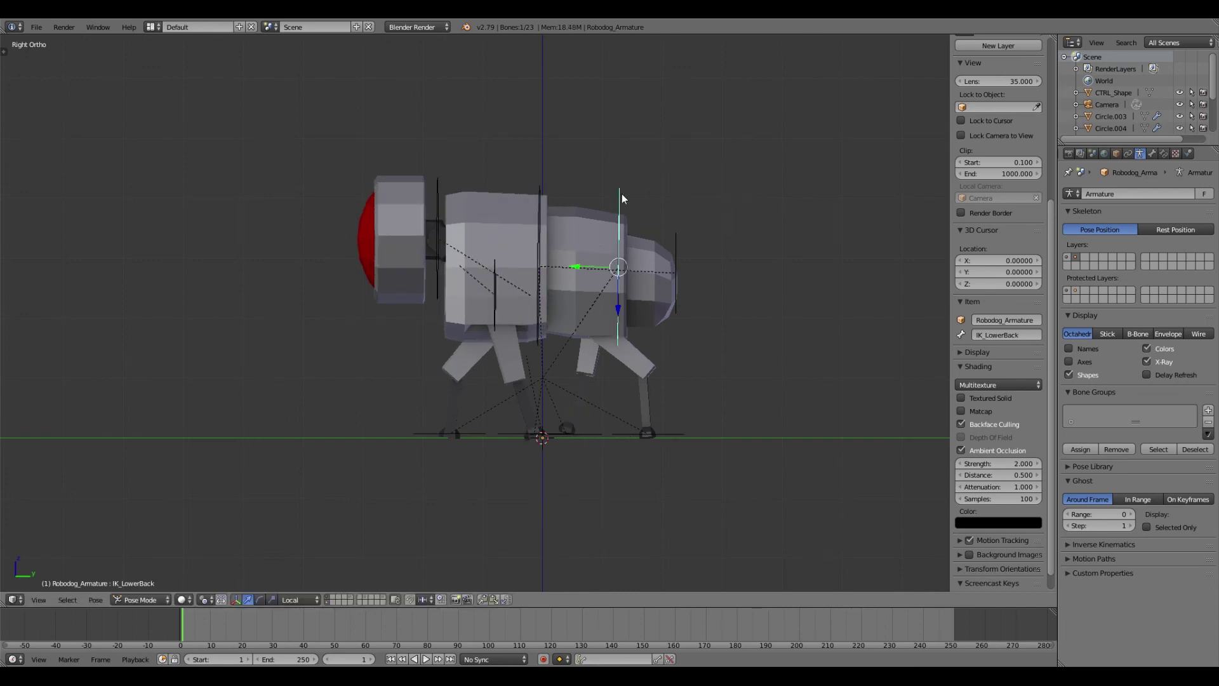
pyautogui.moveTo(775, 218)
pyautogui.mouseDown(button='middle')
pyautogui.moveTo(706, 325)
pyautogui.moveTo(654, 336)
pyautogui.moveTo(675, 311)
pyautogui.moveTo(675, 380)
pyautogui.mouseUp(button='middle')
# Hide the armature and add a plane as the floor in camera view.
pyautogui.press('1')
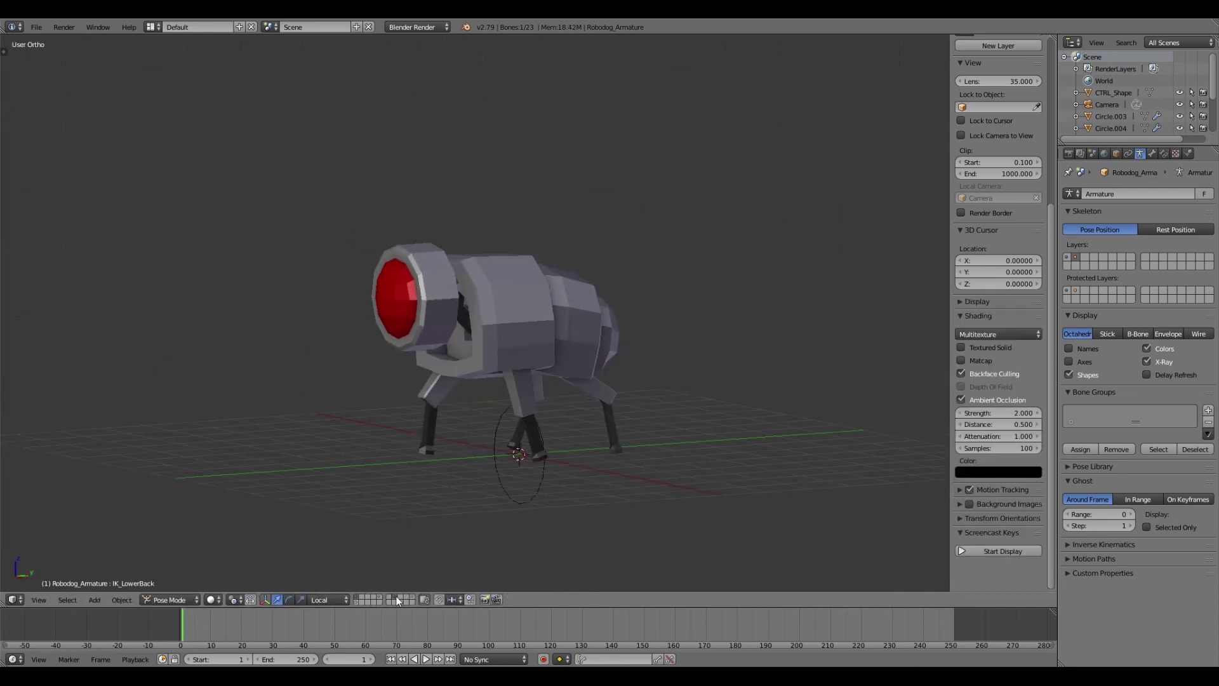
pyautogui.press('KP_0')
pyautogui.hotkey('shift', 'a')
pyautogui.click(594, 313)
# Reposition the camera with walk navigation and return to the camera view.
pyautogui.hotkey('shift', 'f')
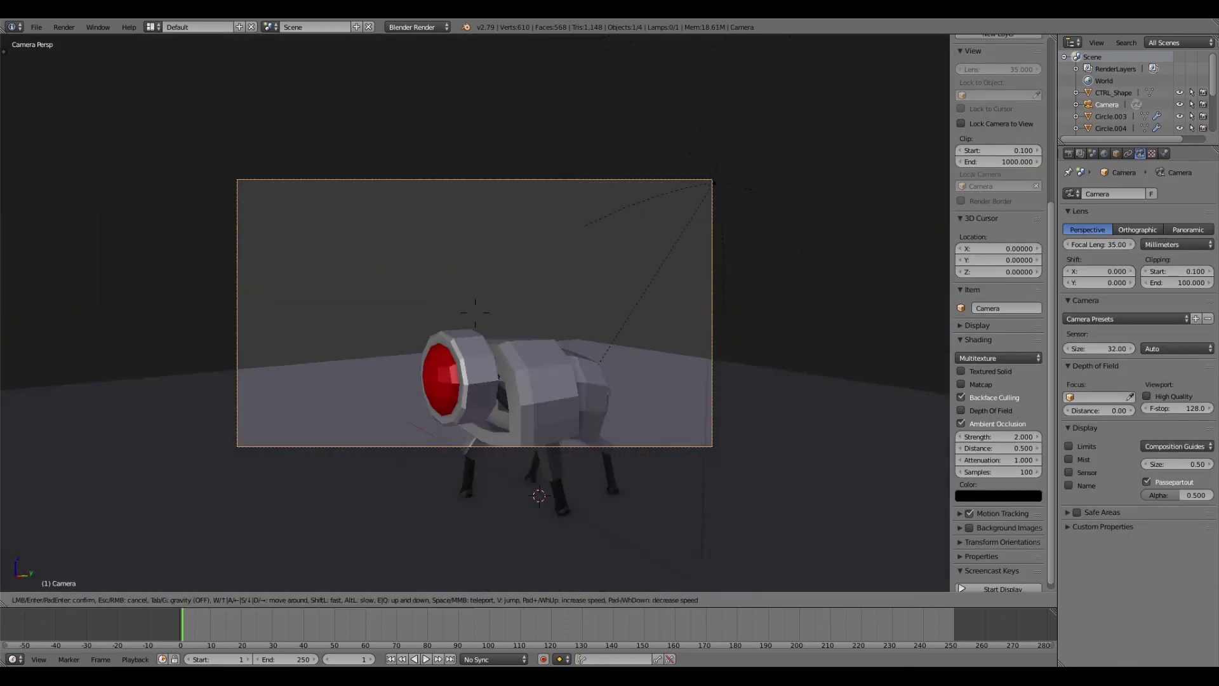
pyautogui.click(475, 313)
pyautogui.moveTo(475, 312); pyautogui.dragTo(571, 289, button='middle')
pyautogui.rightClick(571, 289)
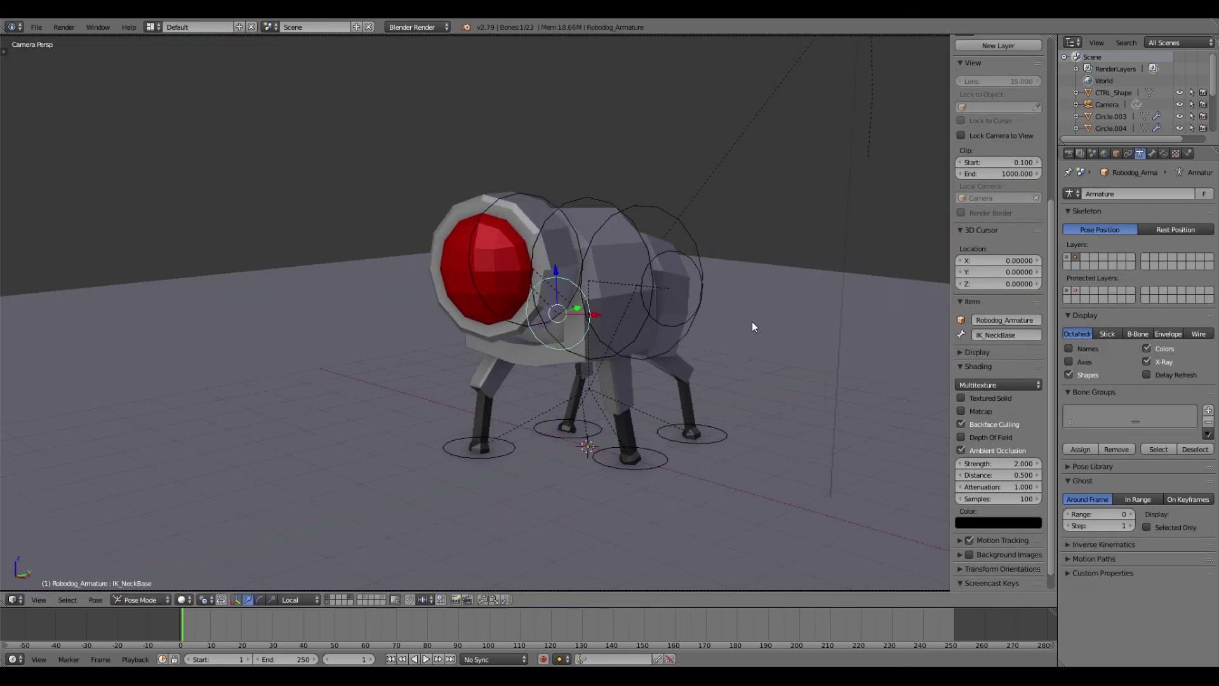
pyautogui.press('KP_7')
pyautogui.moveTo(498, 376); pyautogui.dragTo(615, 275, button='middle')
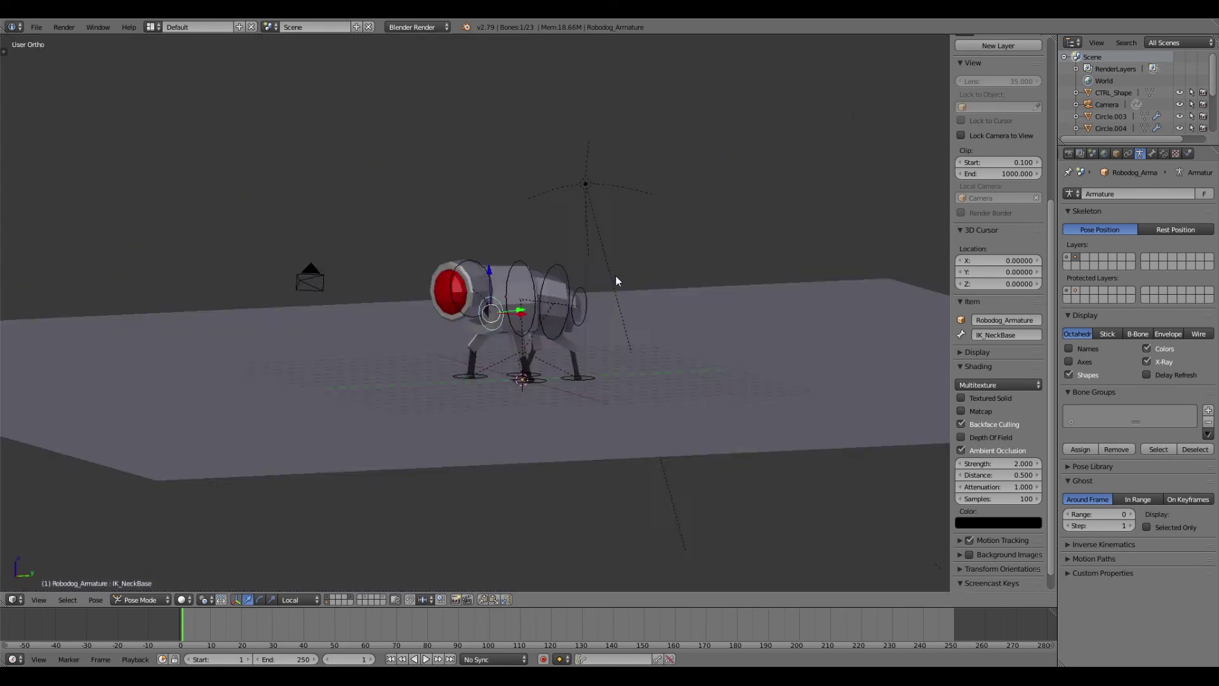
pyautogui.press('r')
pyautogui.press('Escape')
pyautogui.press('KP_0')
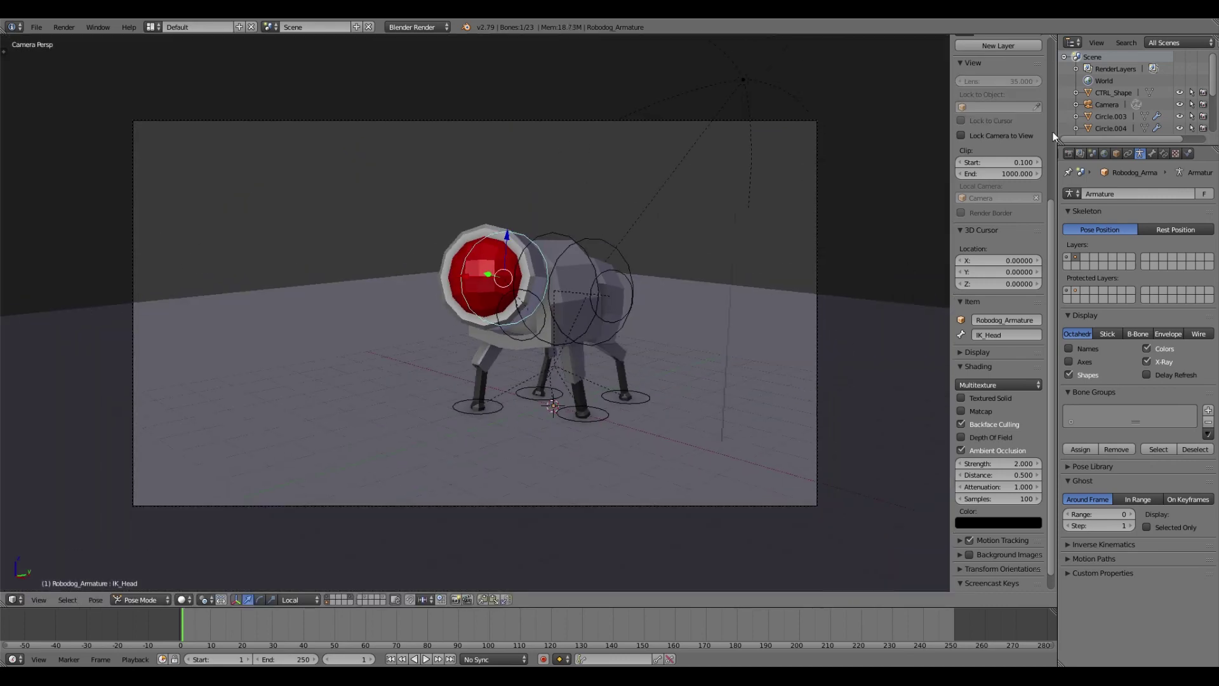
# Give the floor plane a new material and set its colour.
pyautogui.click(1163, 153)
pyautogui.click(1121, 231)
pyautogui.click(1095, 295)
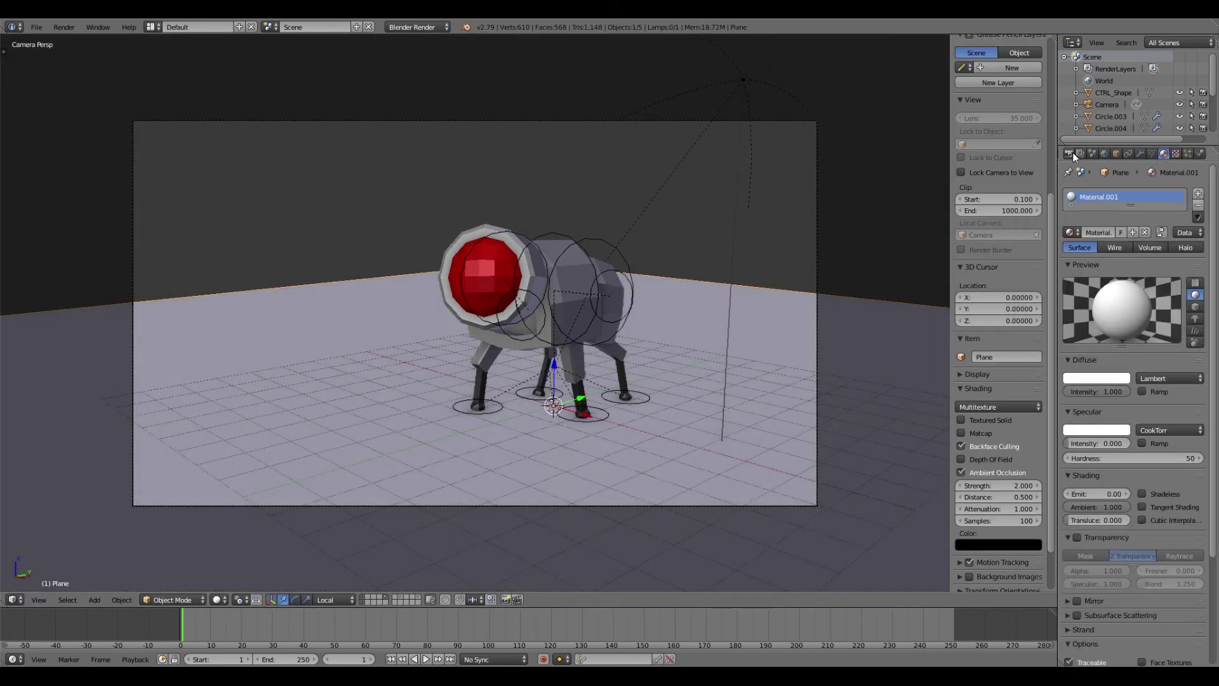
# Make the world sky white and set ambient occlusion factor to 0.5.
pyautogui.click(1069, 153)
pyautogui.click(1086, 351)
pyautogui.click(1078, 383)
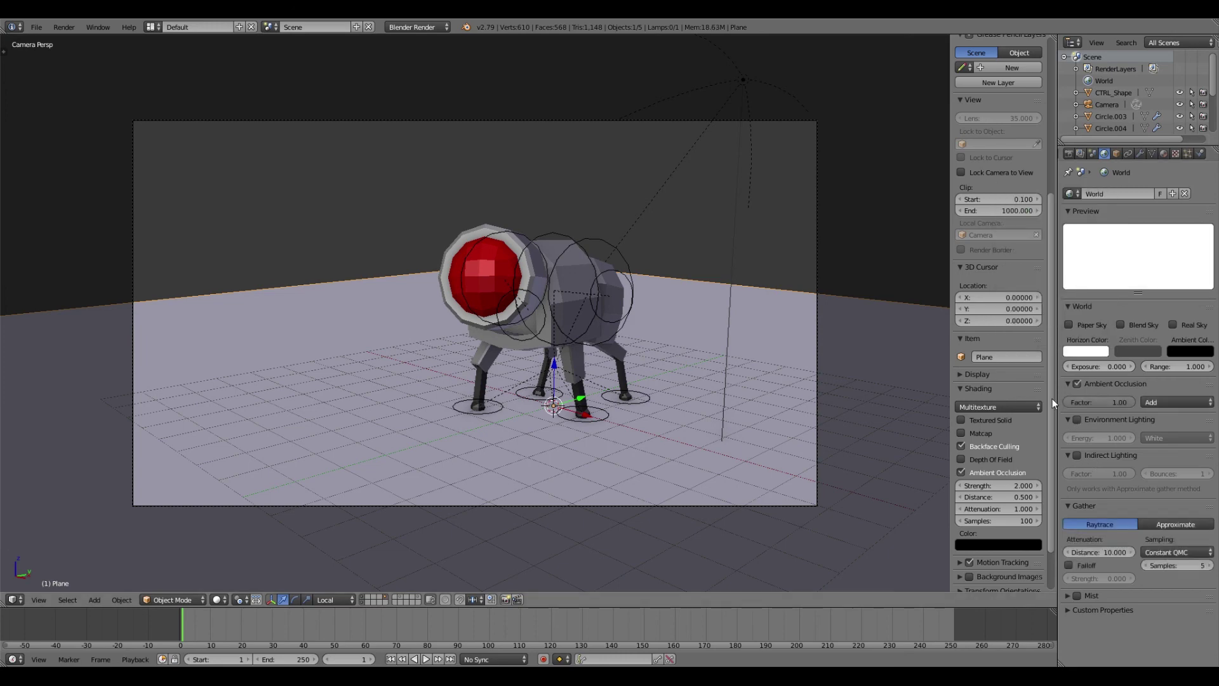
pyautogui.doubleClick(1103, 401)
pyautogui.write('0.5')
pyautogui.press('Return')
# Render with F12, turn off the lamp's sharp shadow, and render again.
pyautogui.press('F12')
pyautogui.press('Escape')
pyautogui.rightClick(743, 79)
pyautogui.click(1139, 153)
pyautogui.click(1104, 324)
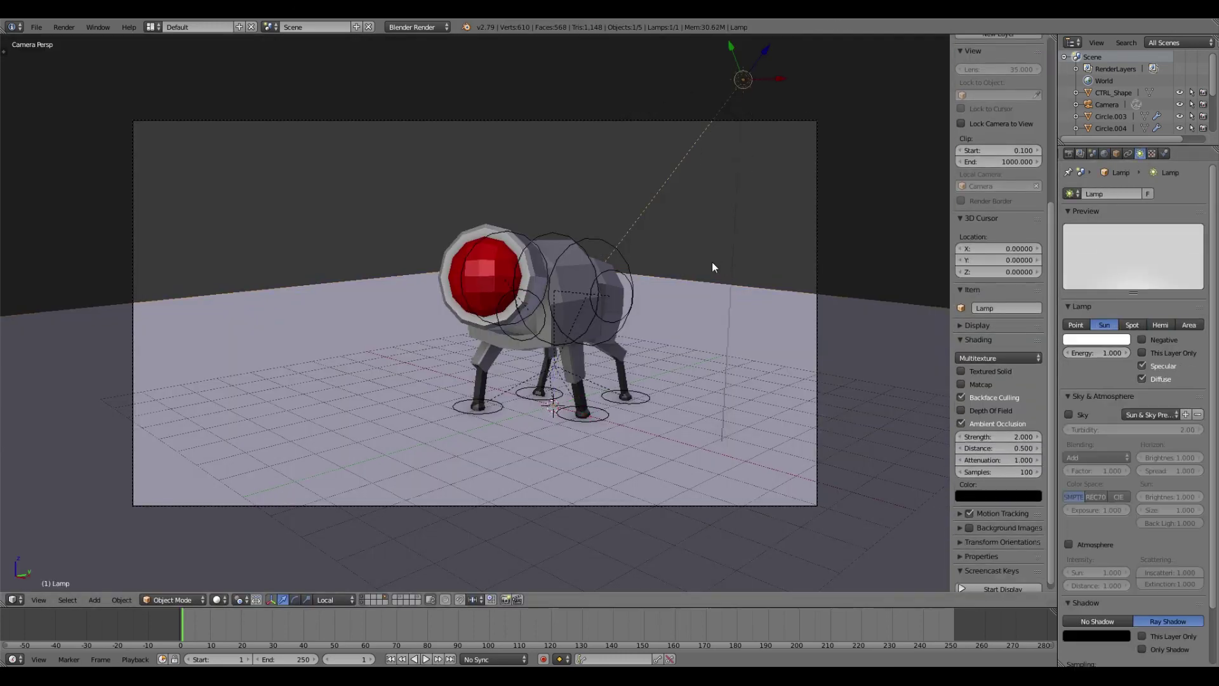
pyautogui.press('F12')
pyautogui.click(1097, 621)
pyautogui.click(1104, 153)
pyautogui.press('F12')
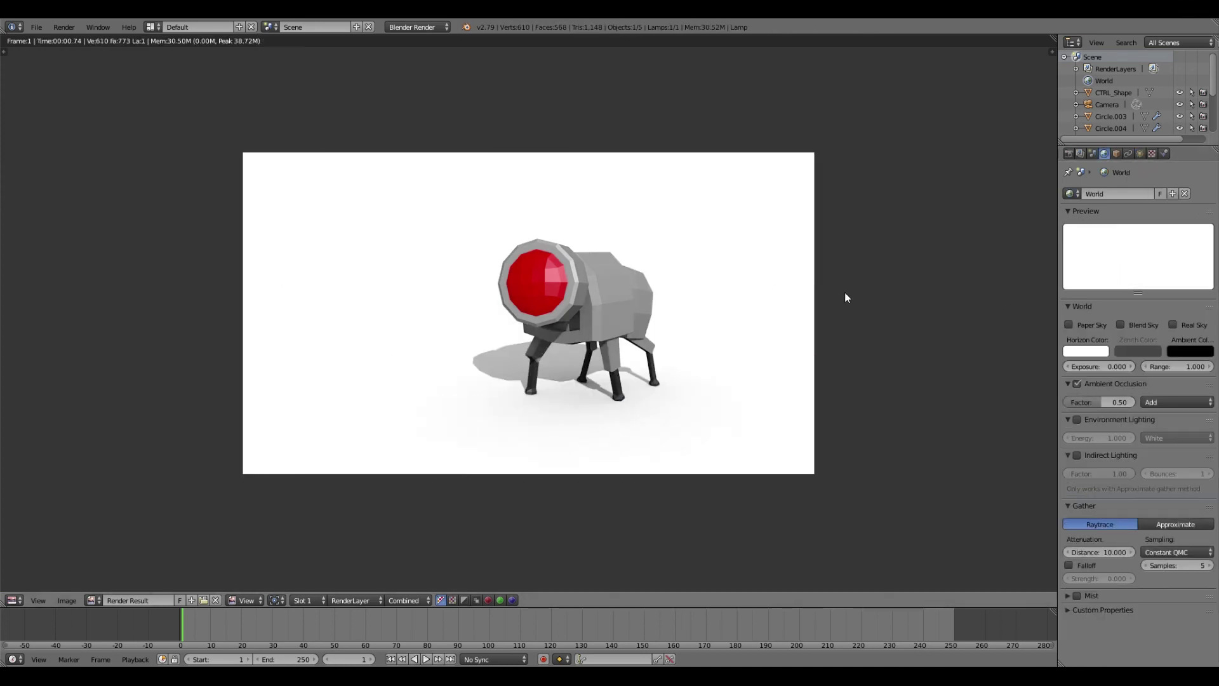